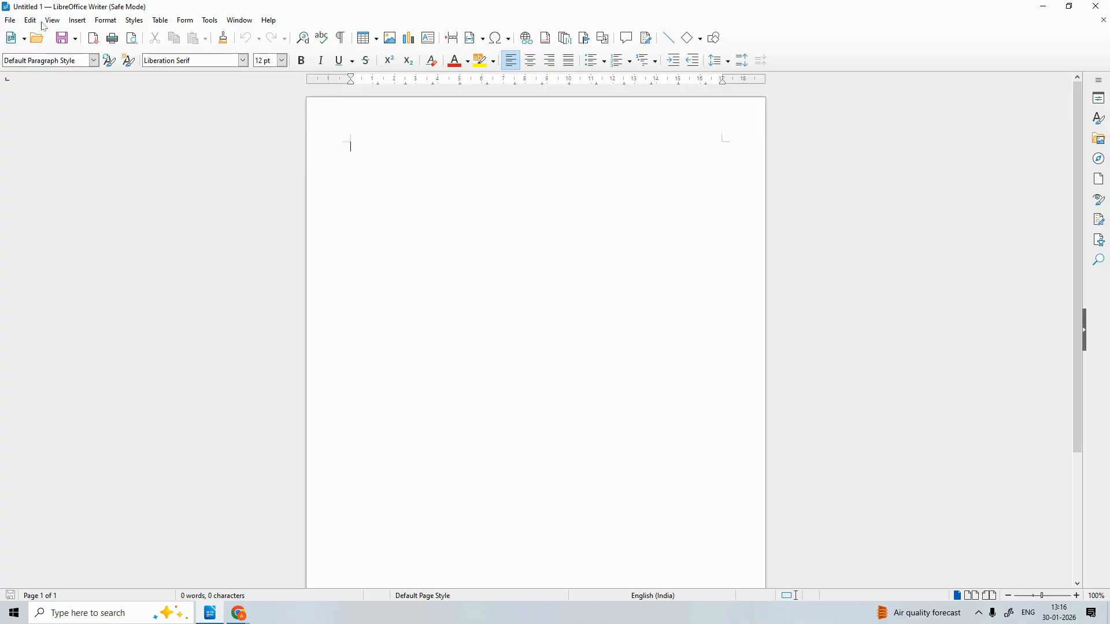
Browse the new-document types without creating one and dismiss the backup notification
click(23, 38)
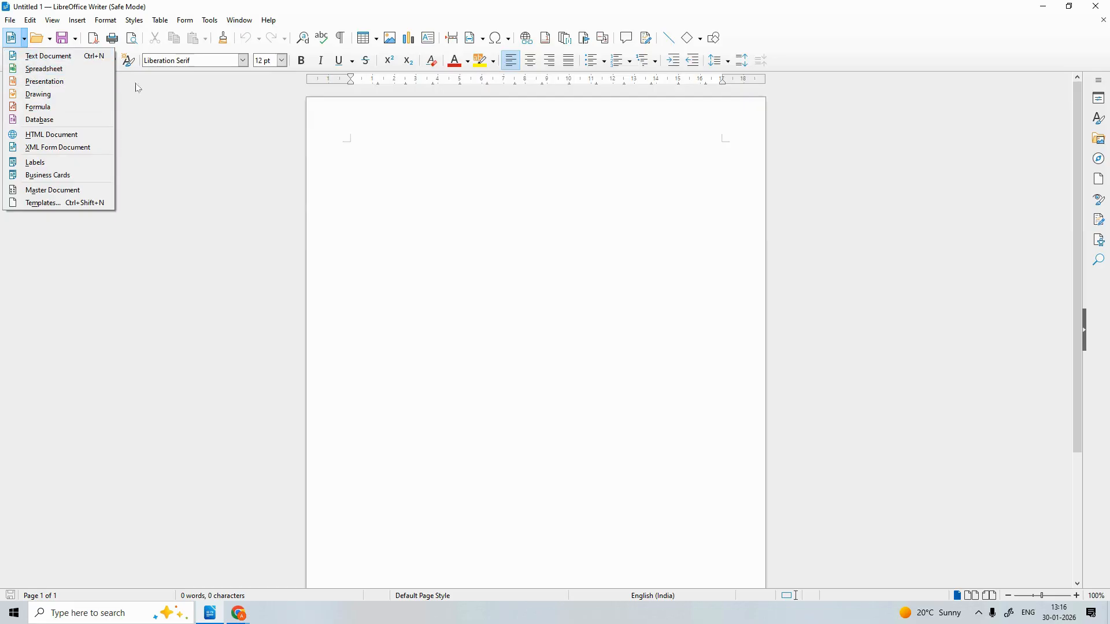
click(204, 126)
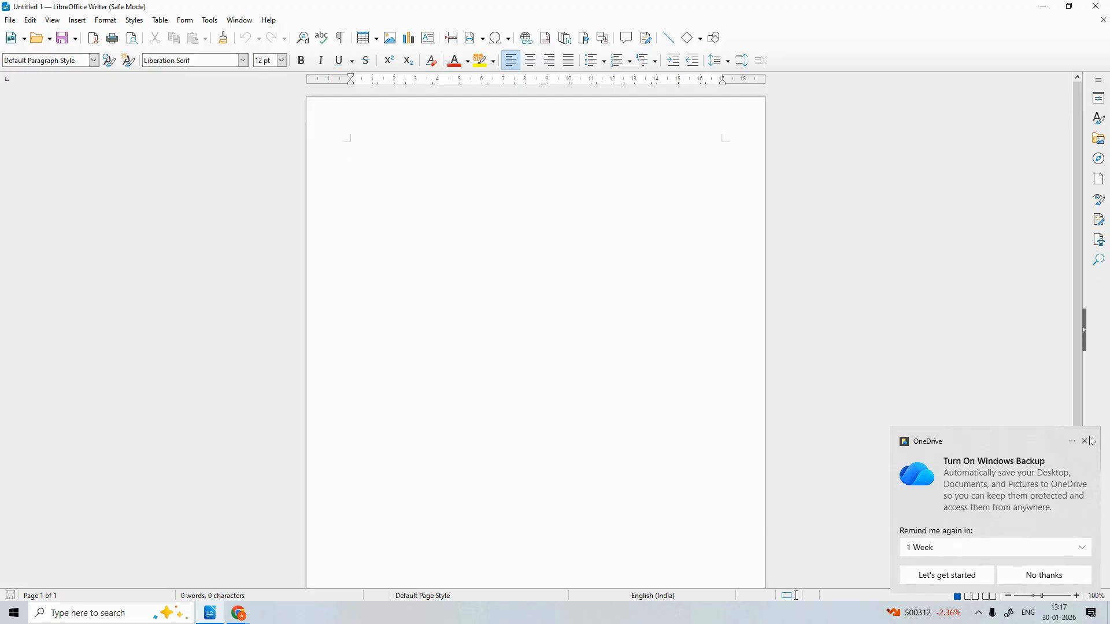
click(1085, 443)
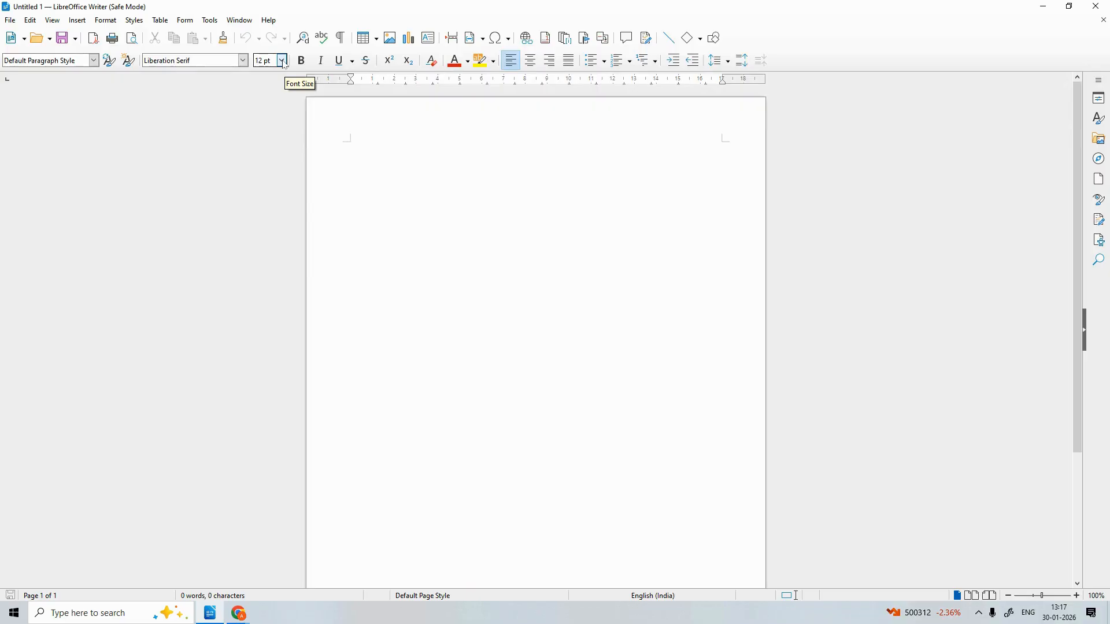
Try a 6 pt font size, then set it back to 12 pt
click(282, 61)
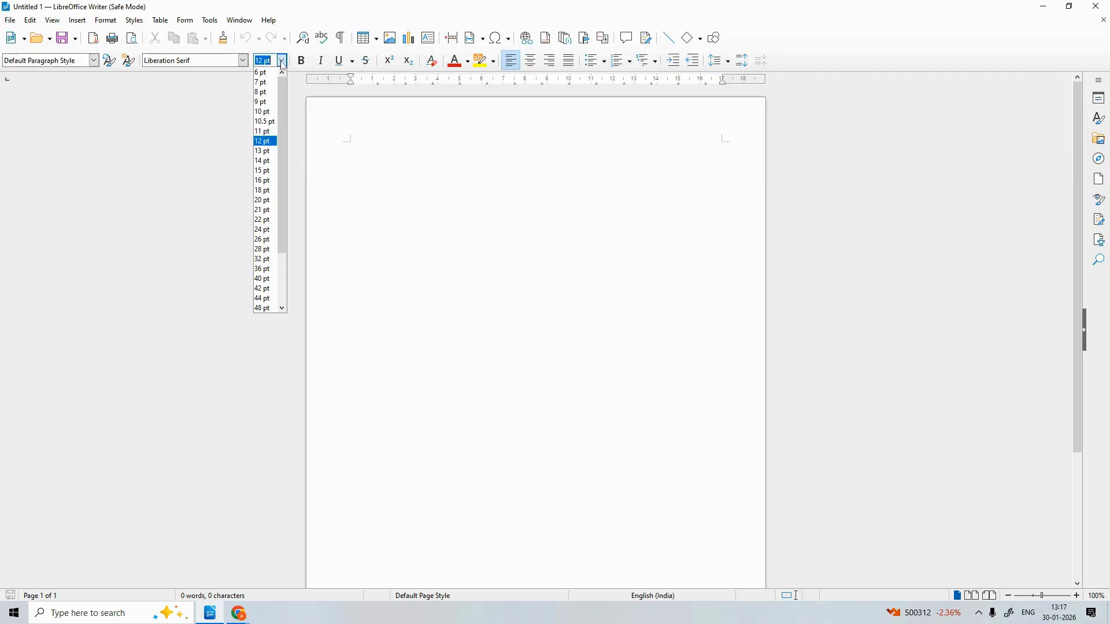
drag(283, 87, 303, 67)
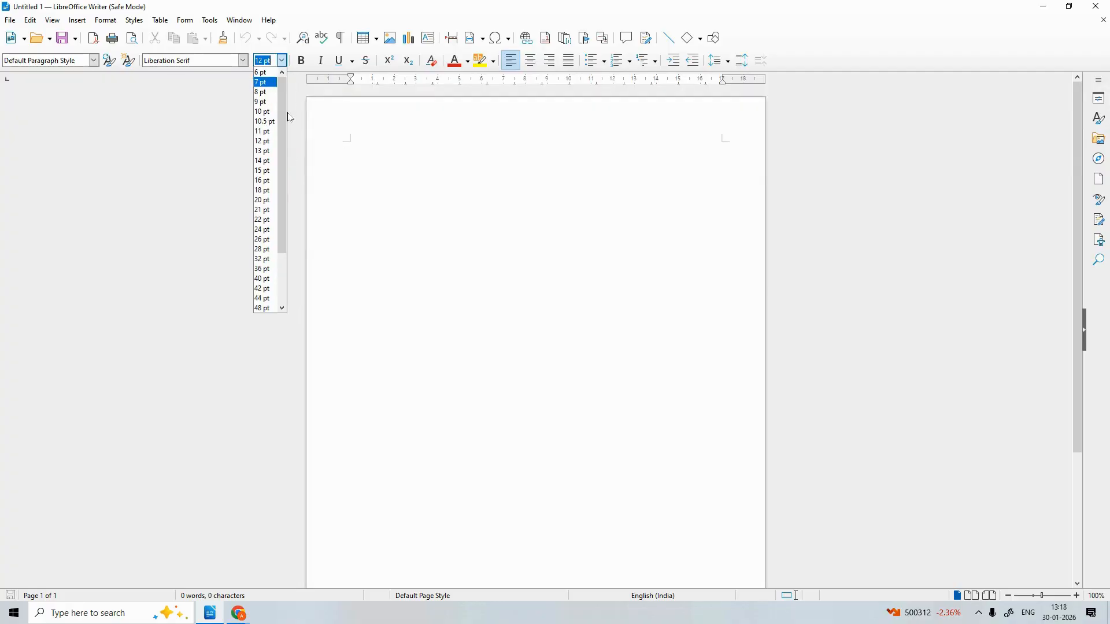
click(274, 72)
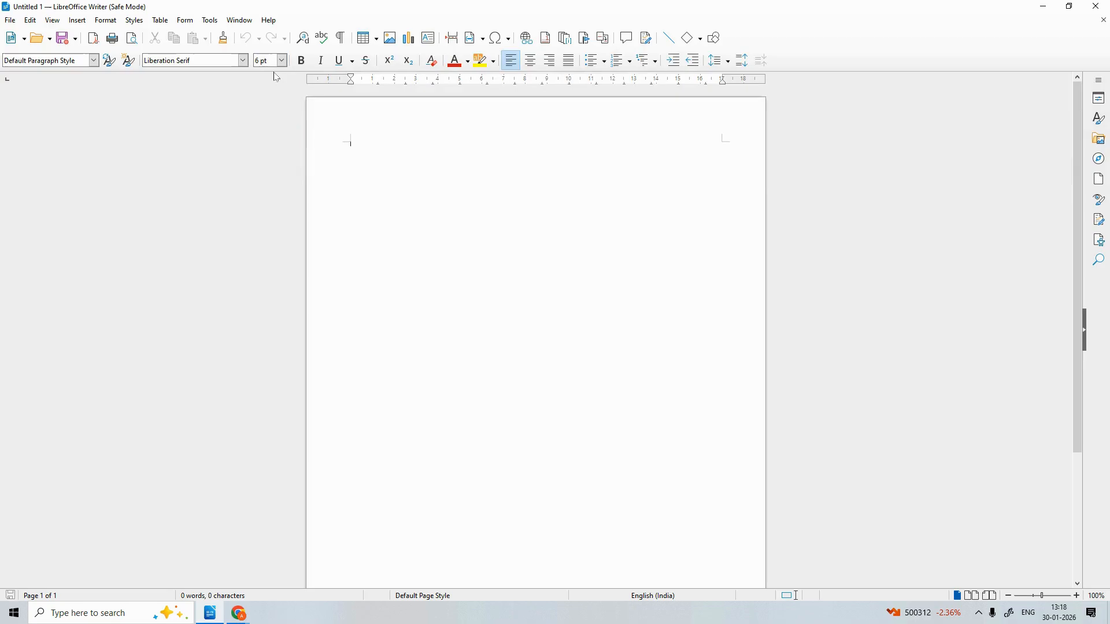
click(282, 60)
drag(282, 89, 285, 243)
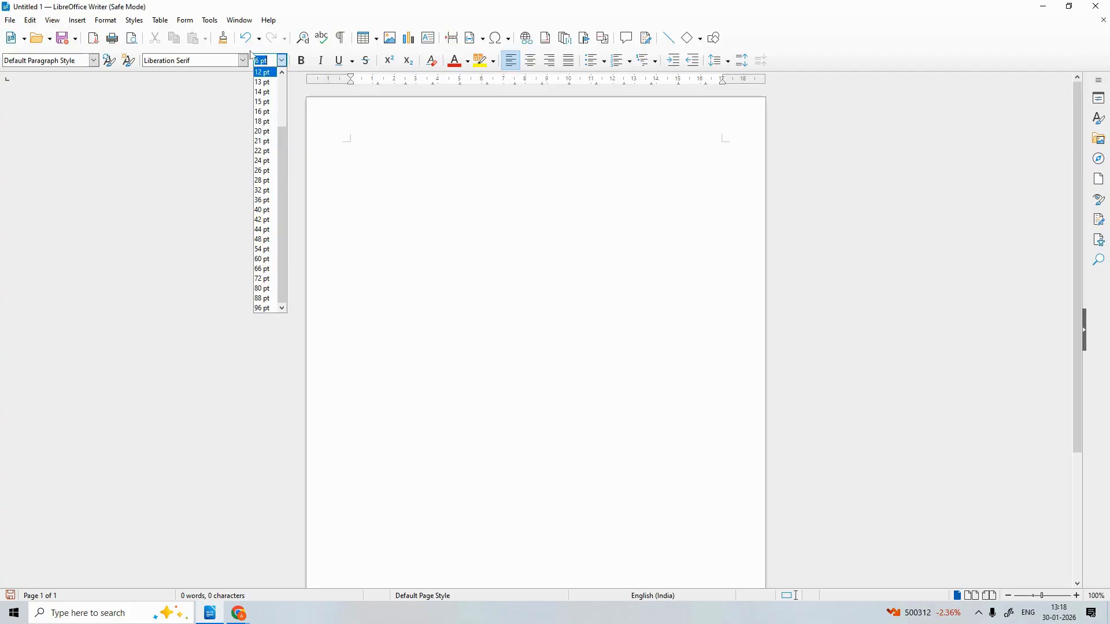
click(261, 72)
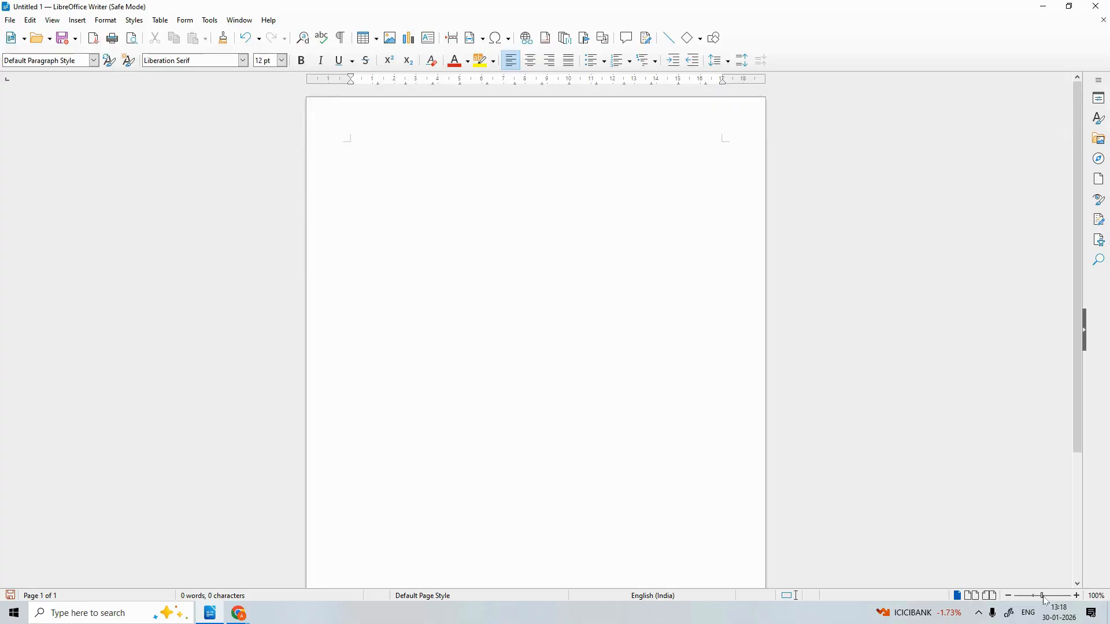
Zoom the page out, then in to 600%, then back to 100%
drag(1041, 601, 977, 590)
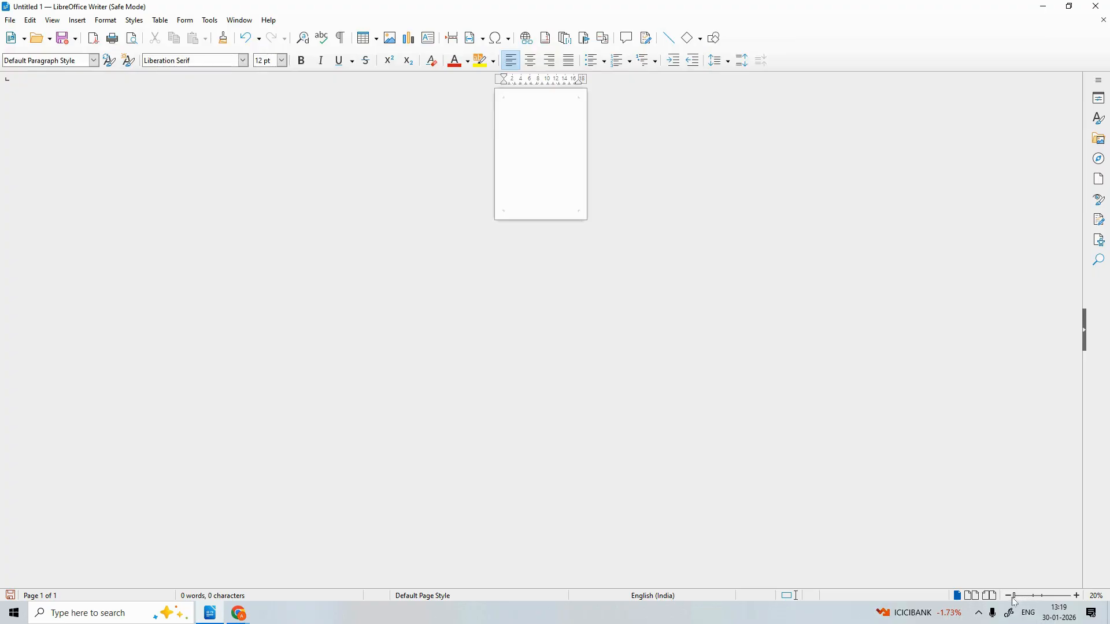
drag(1016, 603, 1092, 596)
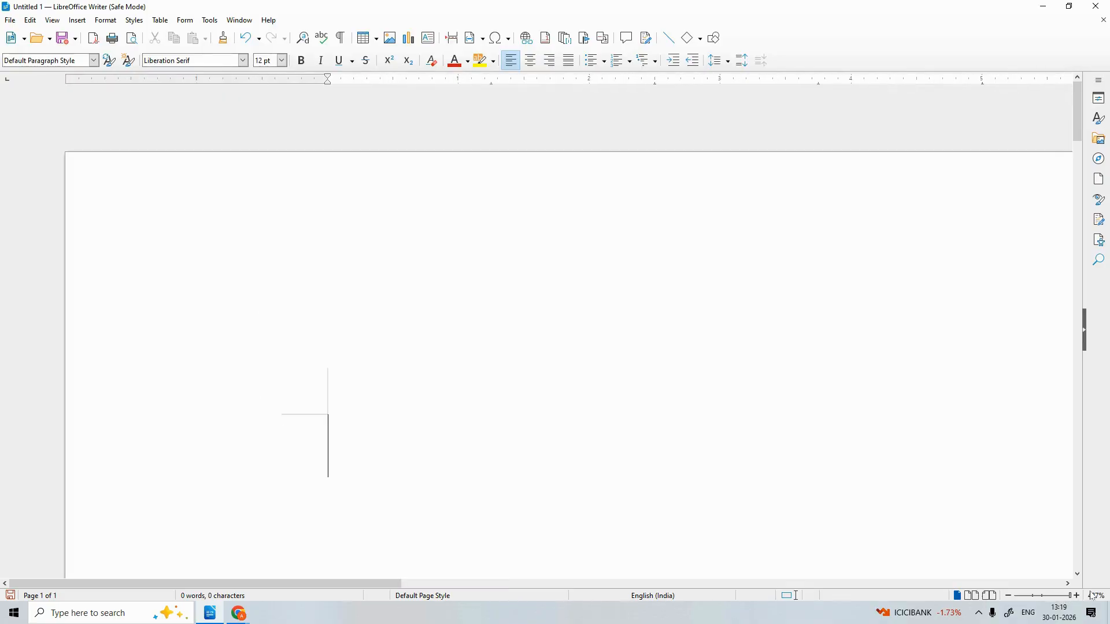
click(1077, 596)
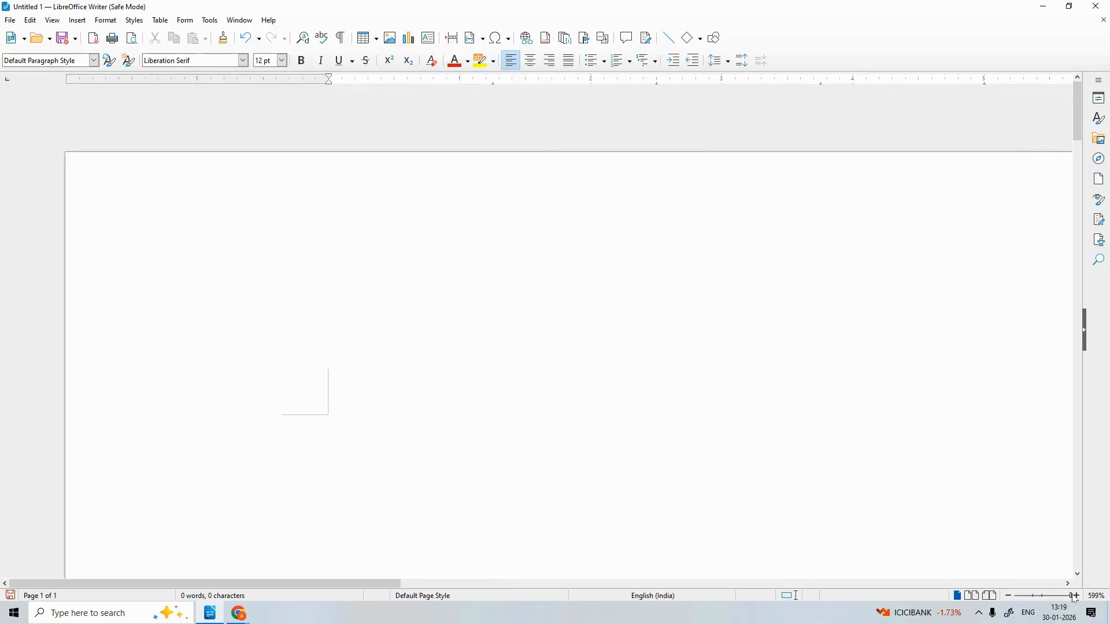
click(1077, 596)
click(1046, 596)
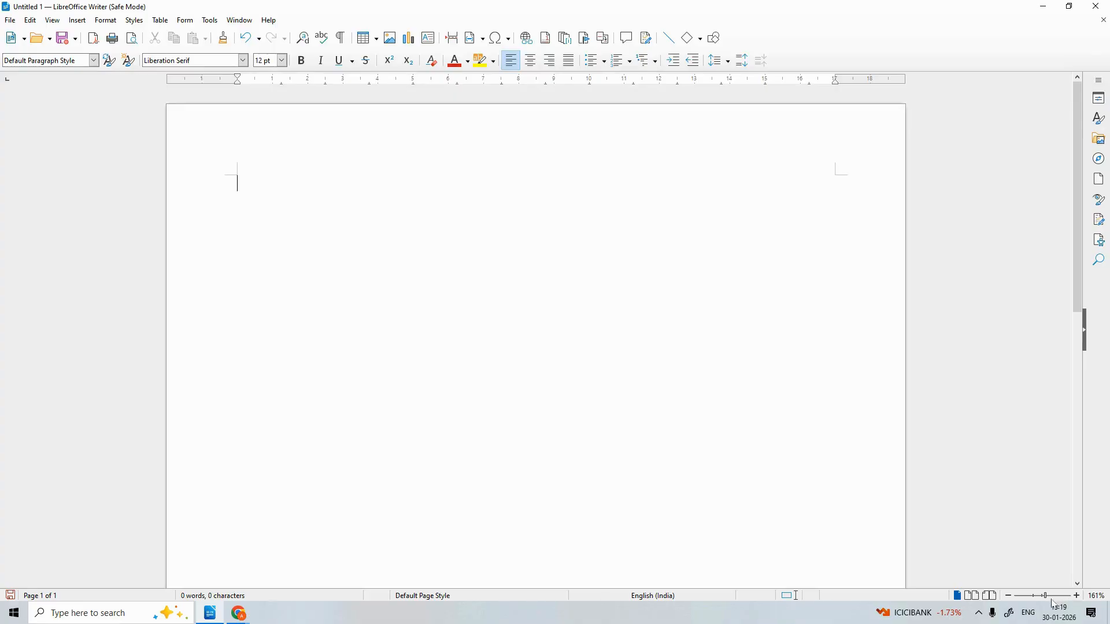
click(1044, 597)
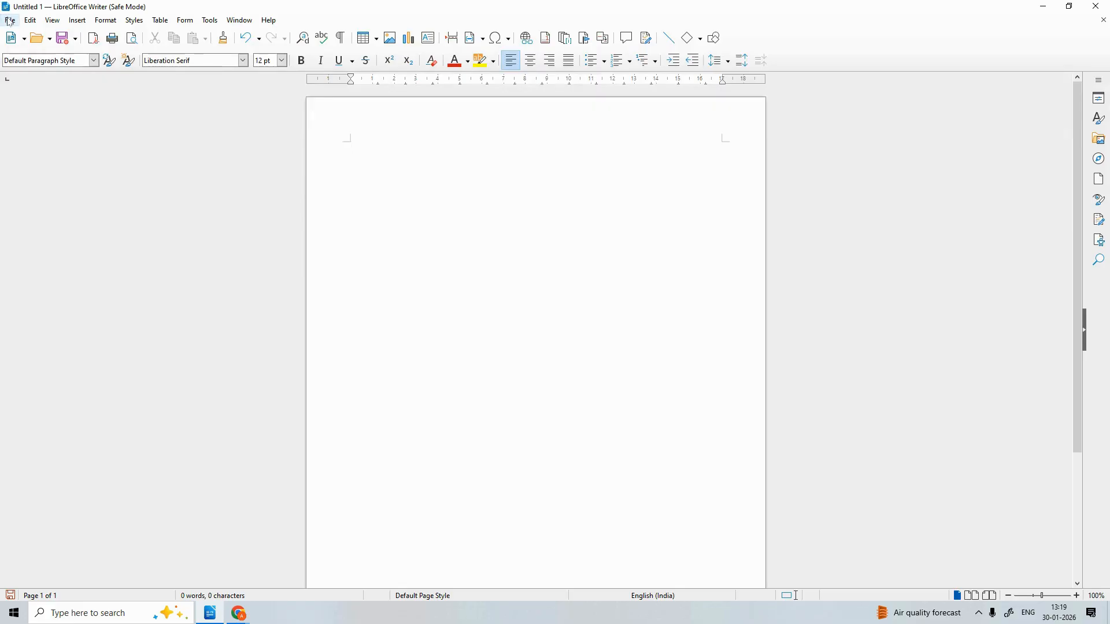
Look through the File and Edit menus without choosing any command
click(29, 22)
click(22, 24)
click(15, 20)
mouse_move(26, 35)
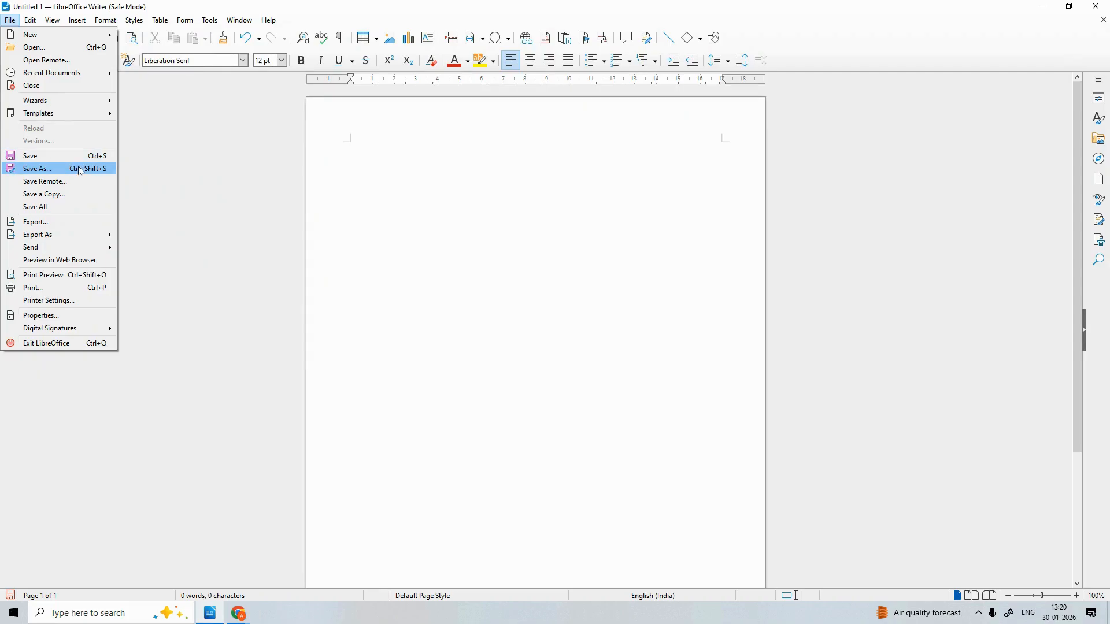
mouse_move(70, 233)
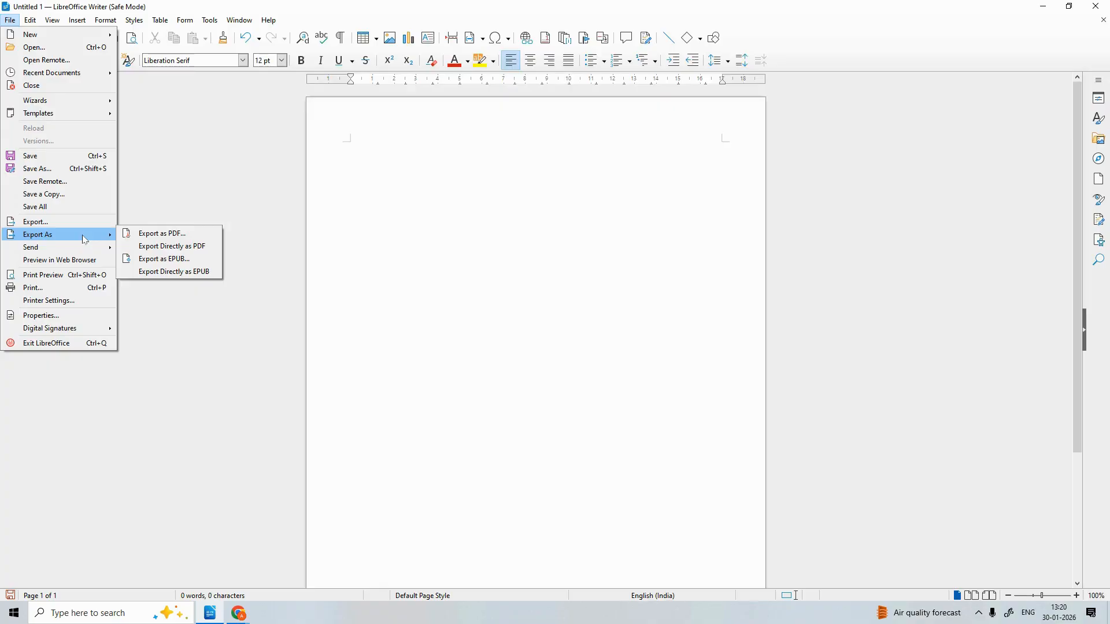
click(247, 162)
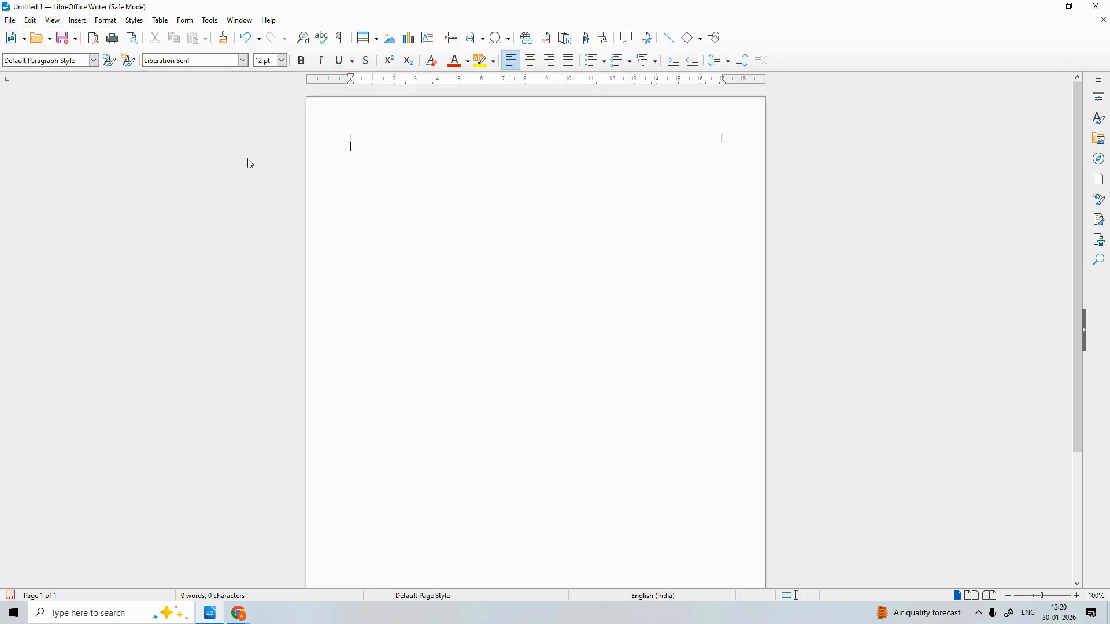
click(10, 19)
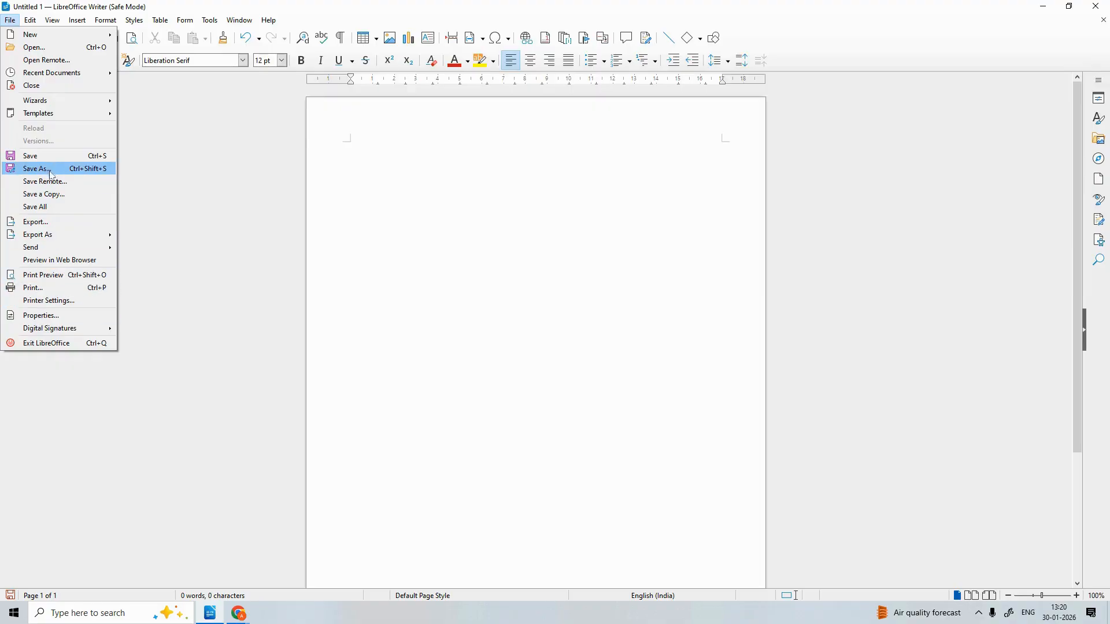
click(210, 176)
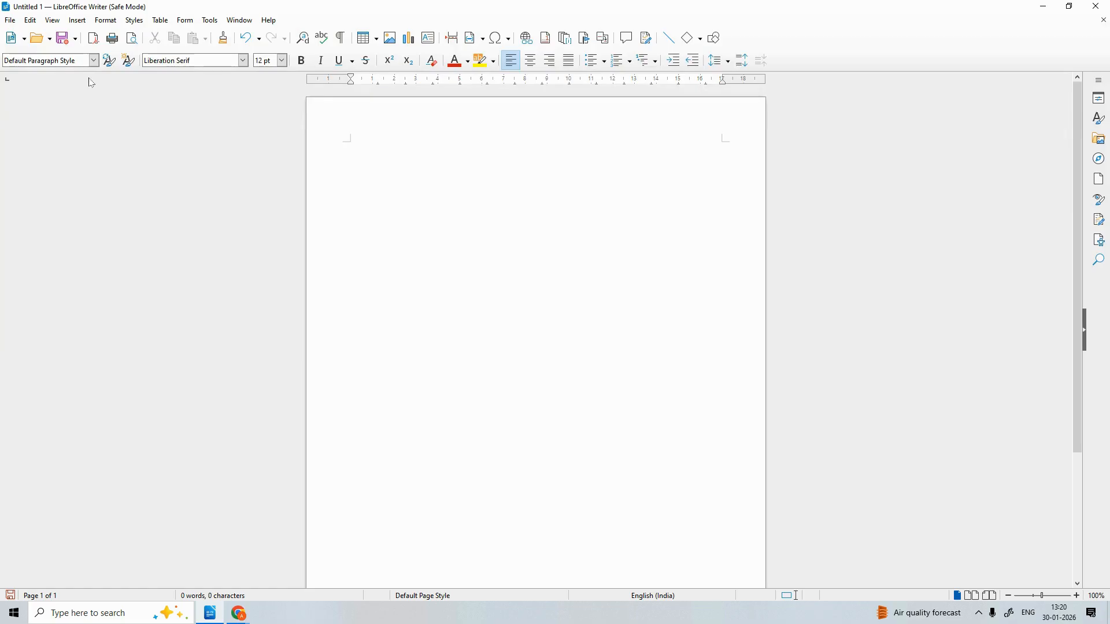
Browse the Edit, Insert, Format and File menus and close them unused
click(38, 20)
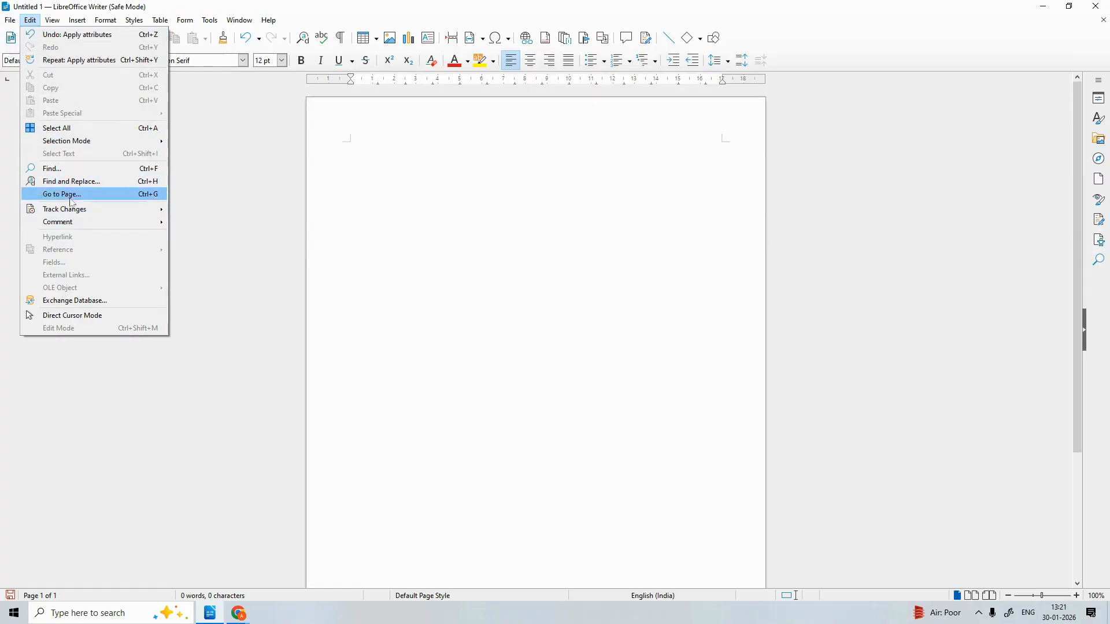
click(180, 192)
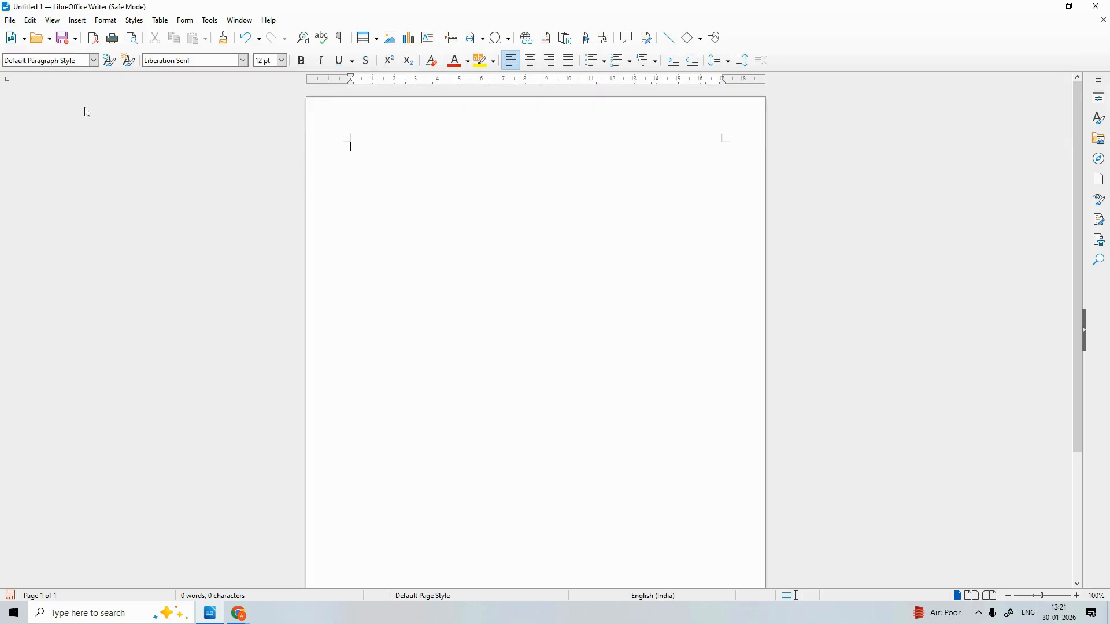
click(78, 21)
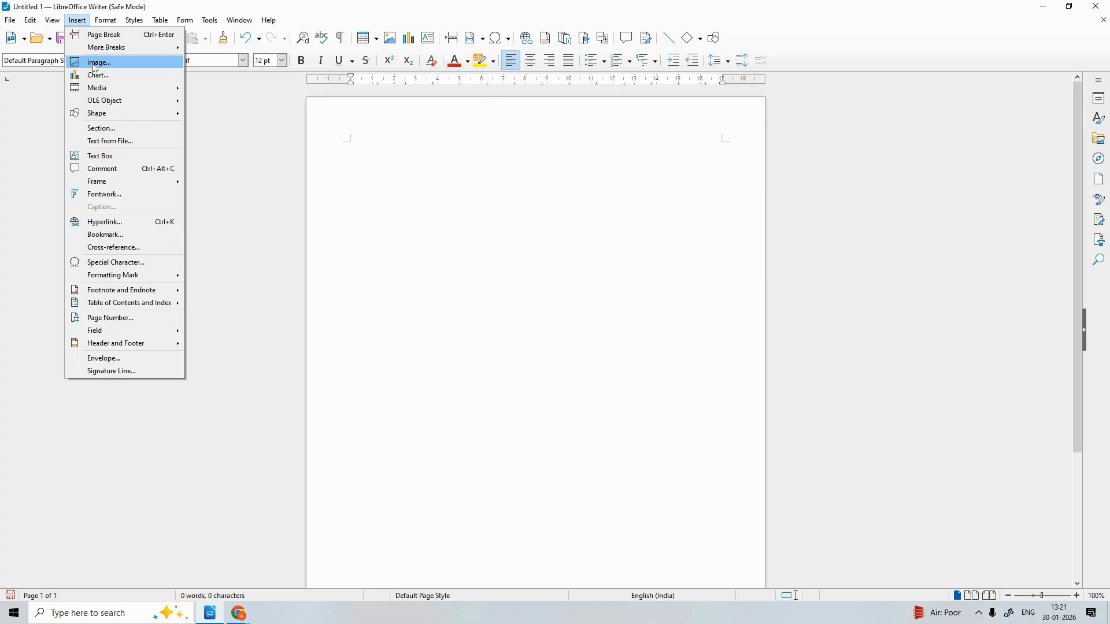
mouse_move(103, 22)
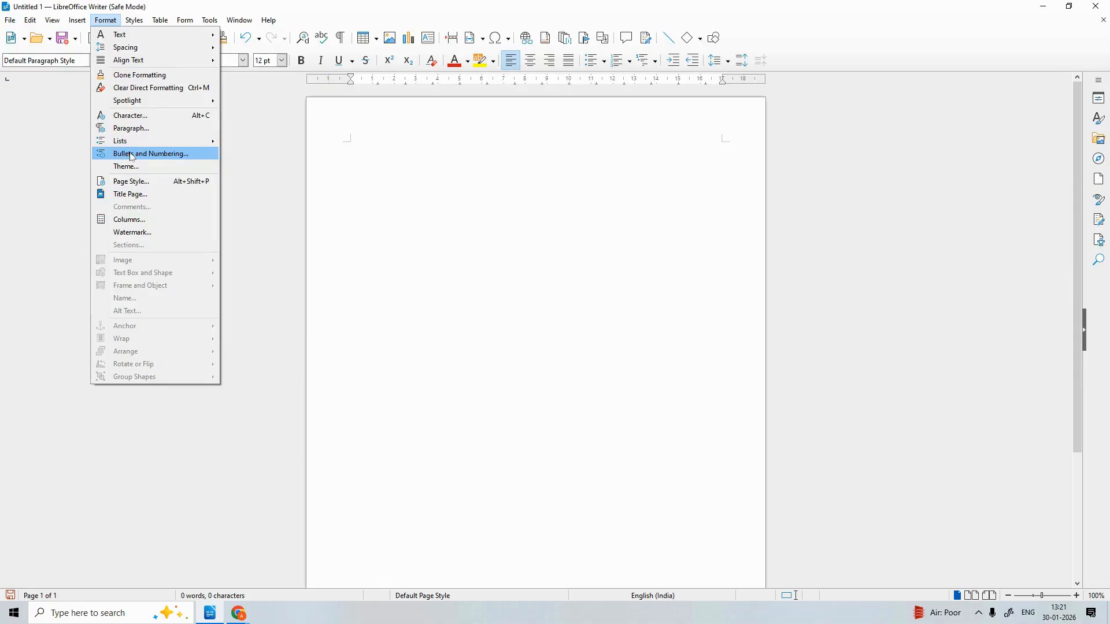
click(44, 129)
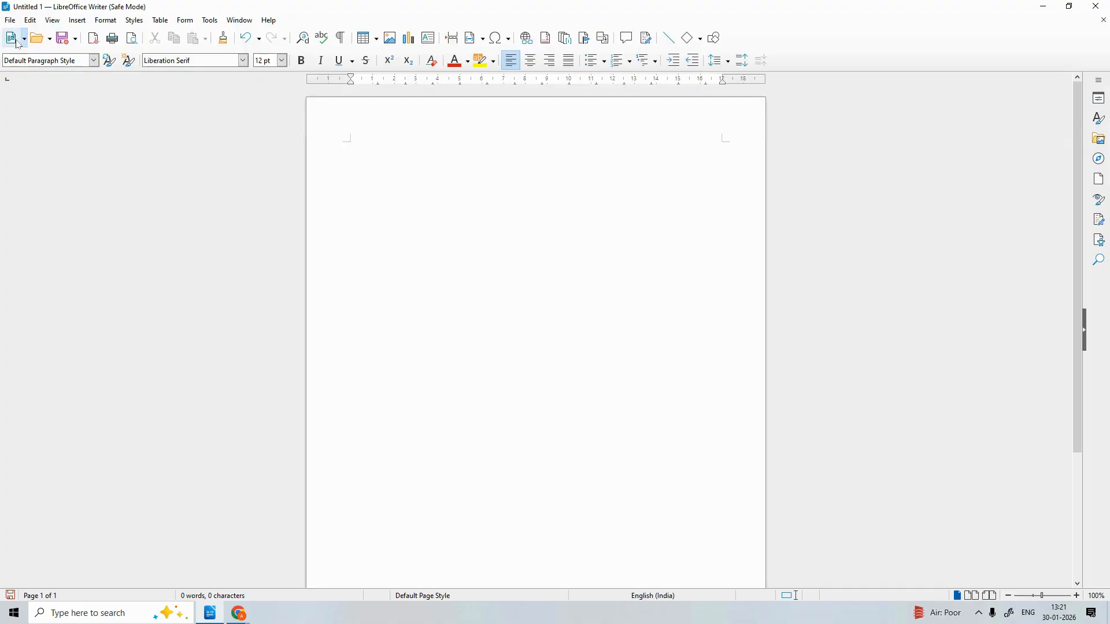
click(11, 22)
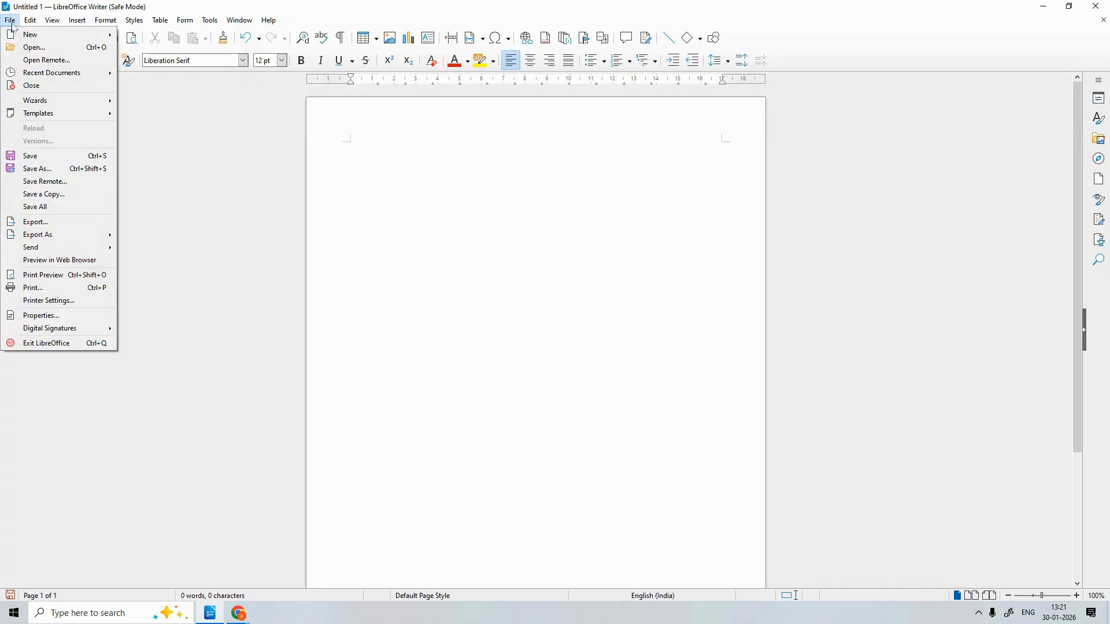
click(149, 123)
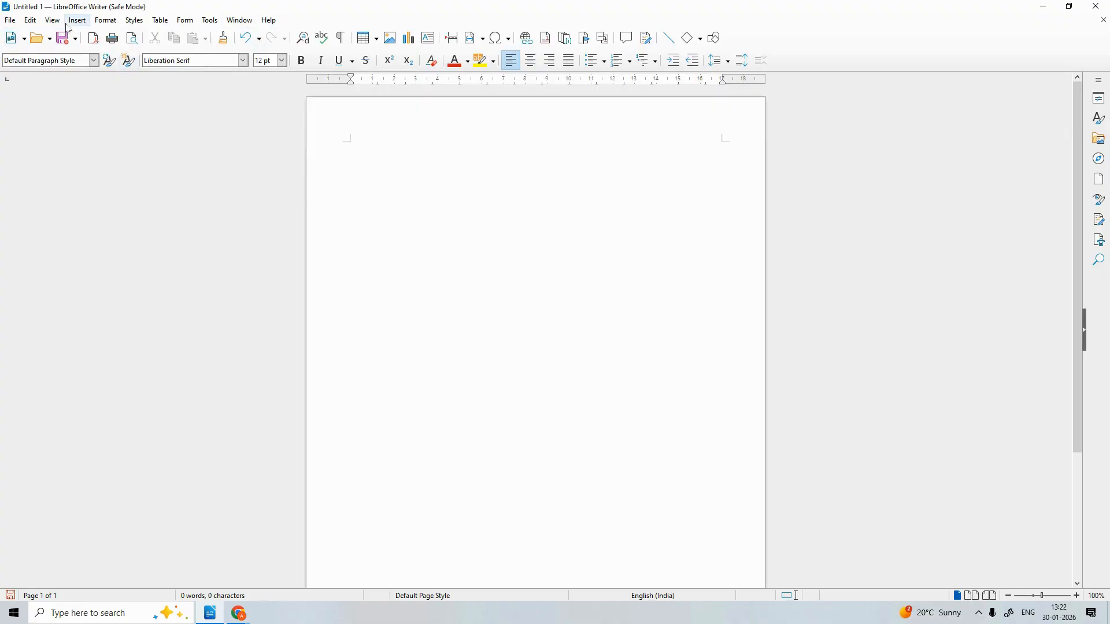
Explore the View, Insert, Styles and Table menus, then return to the page
click(53, 20)
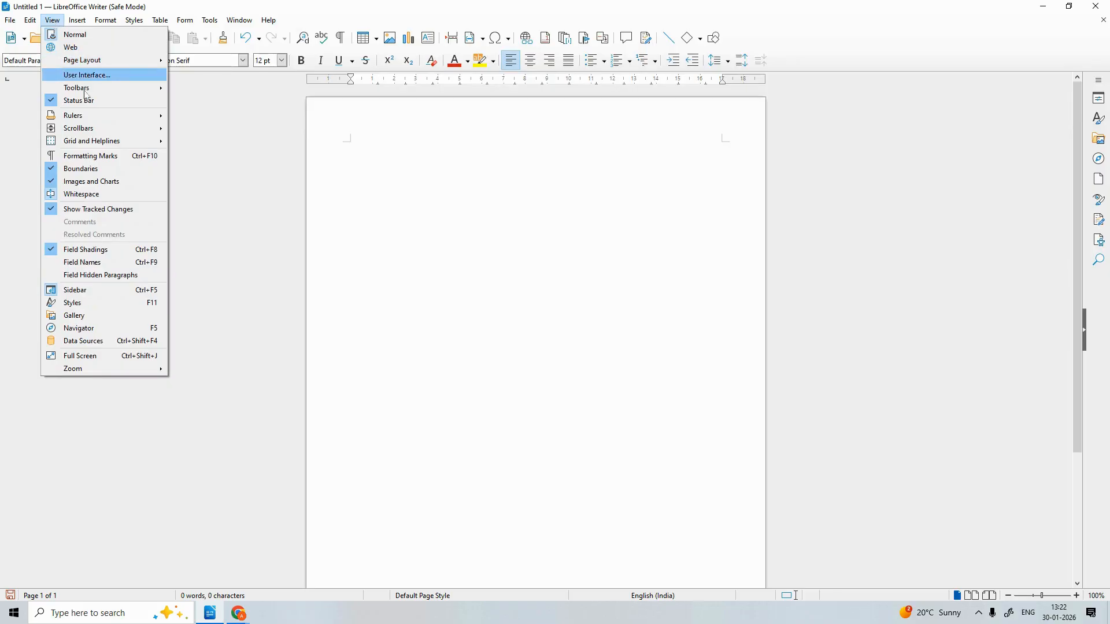
click(200, 235)
click(77, 20)
mouse_move(98, 22)
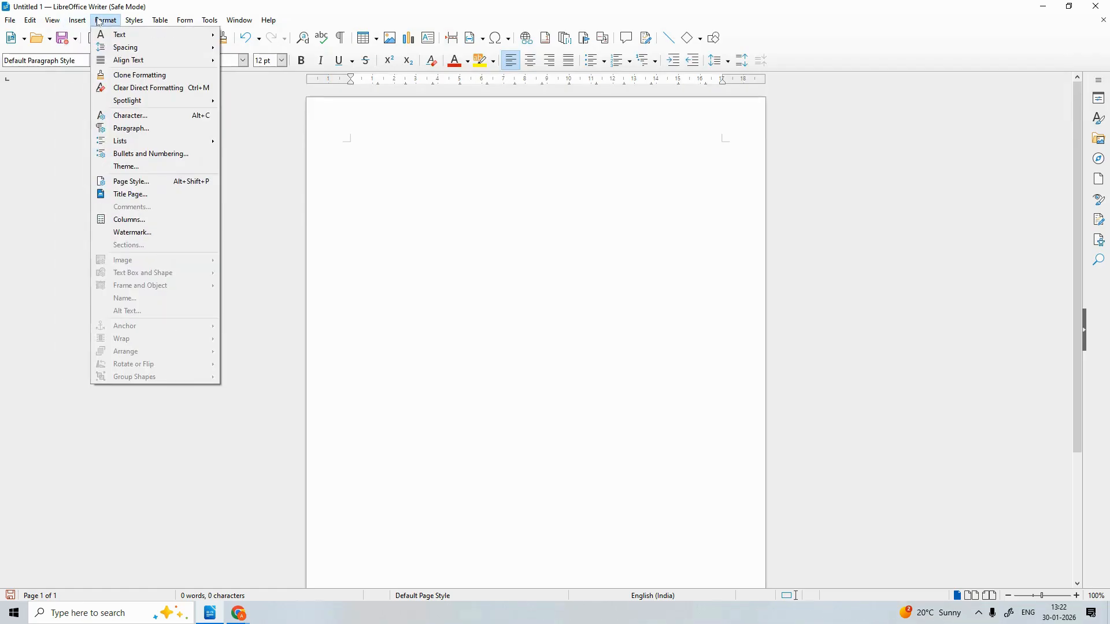
mouse_move(137, 21)
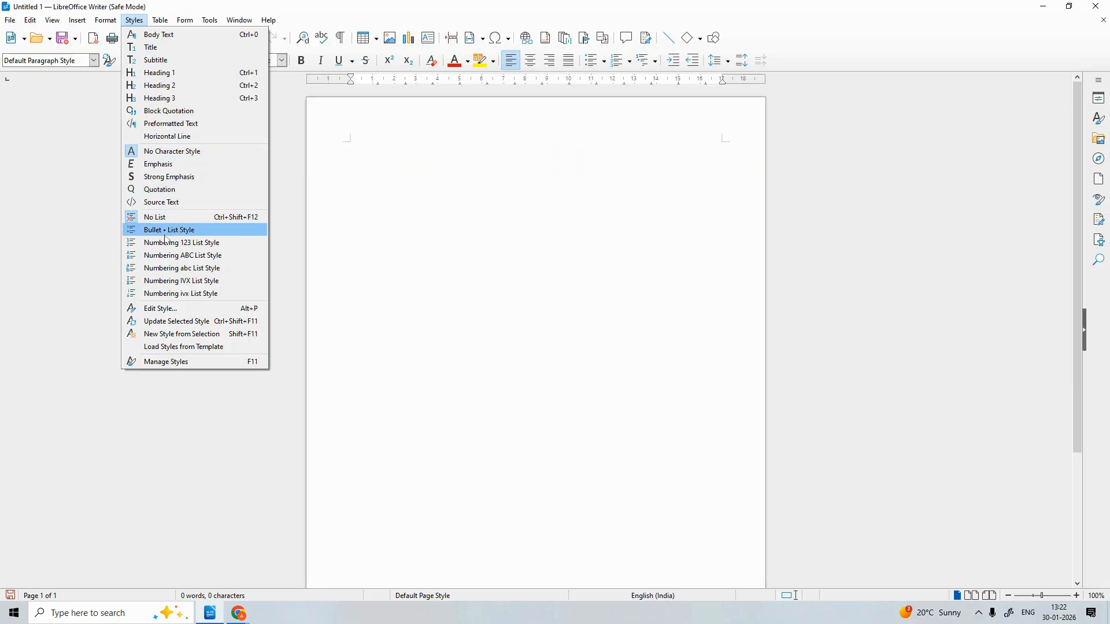
click(90, 110)
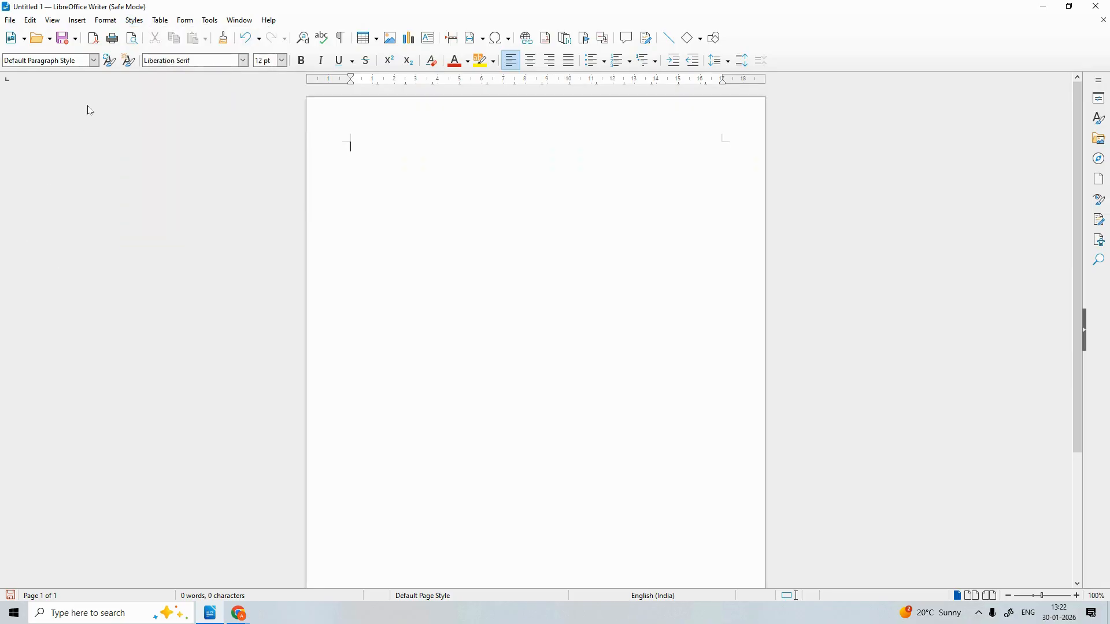
click(160, 20)
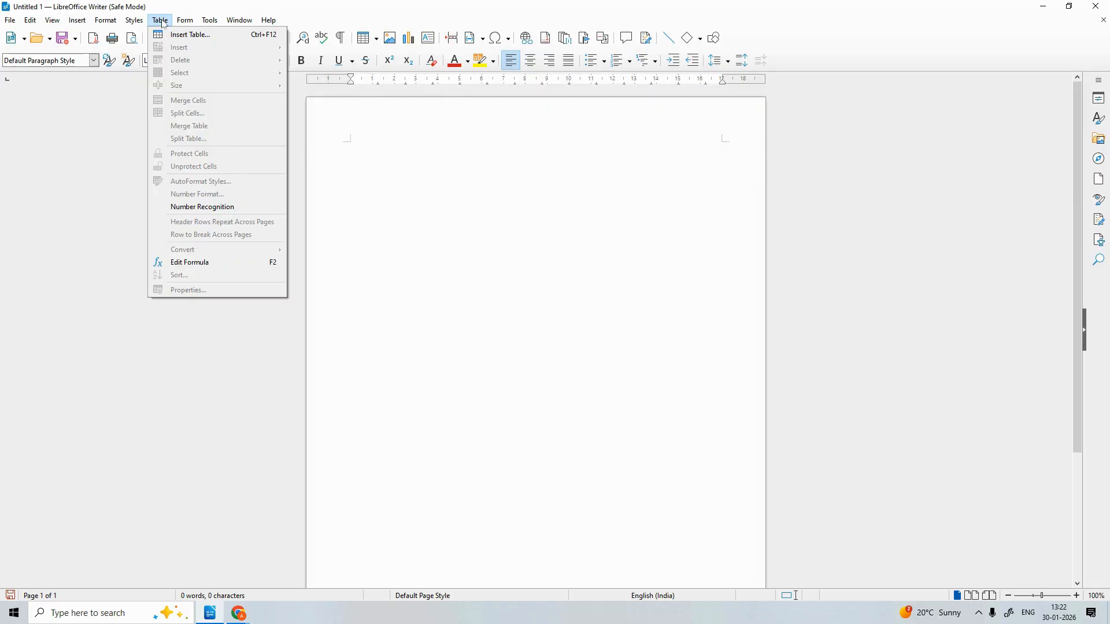
mouse_move(194, 21)
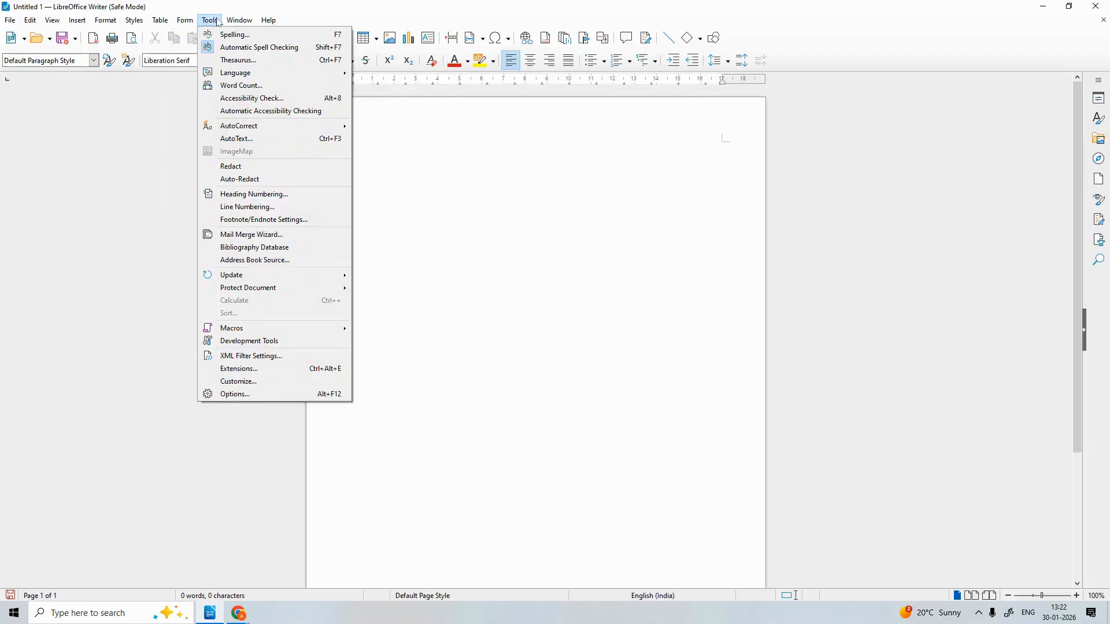
mouse_move(239, 20)
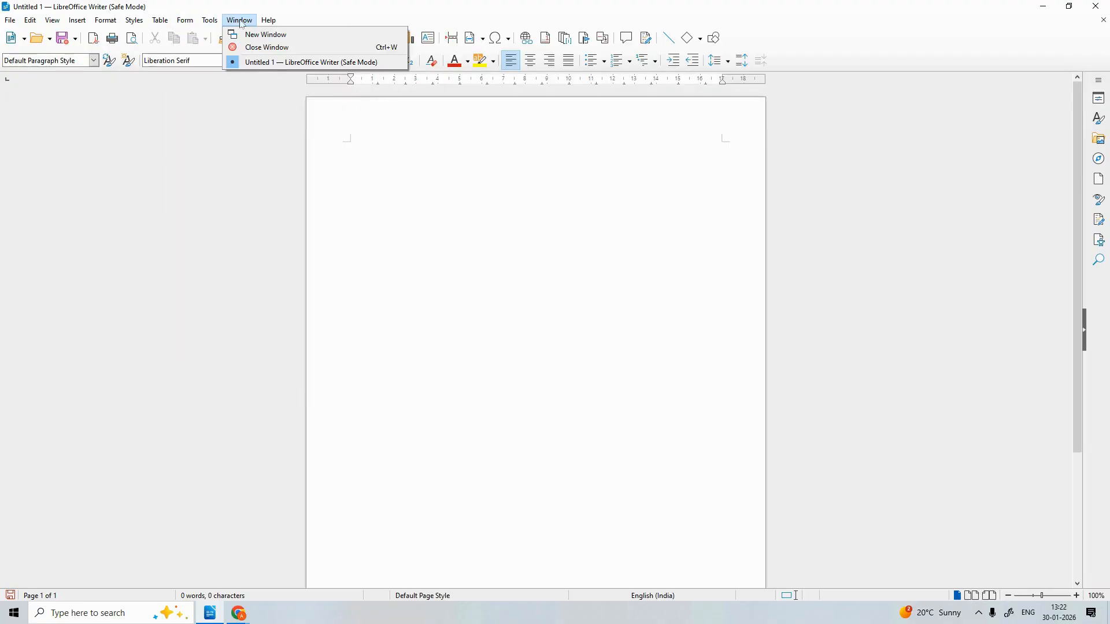
click(359, 143)
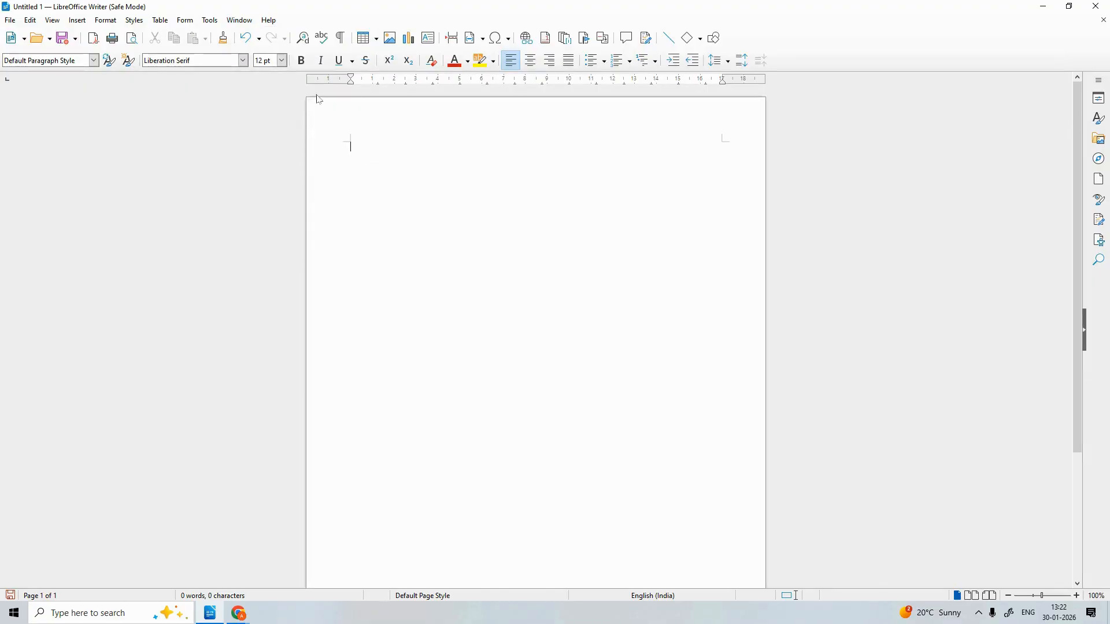
Set the font size to 16, then 24, then 32 pt
click(282, 60)
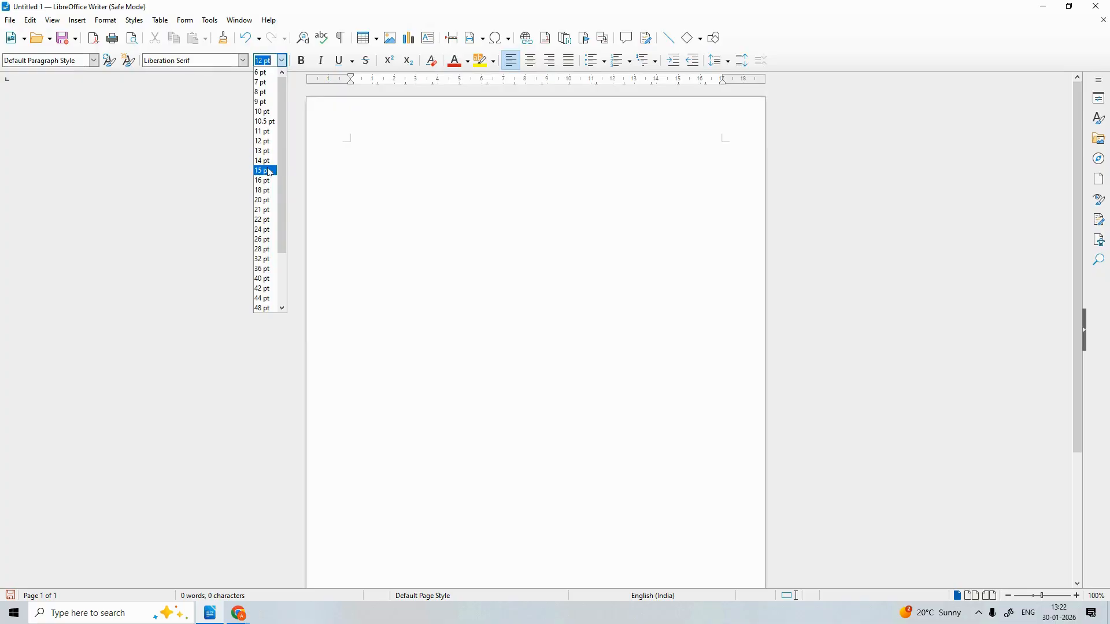
click(264, 180)
click(282, 60)
click(261, 230)
click(282, 60)
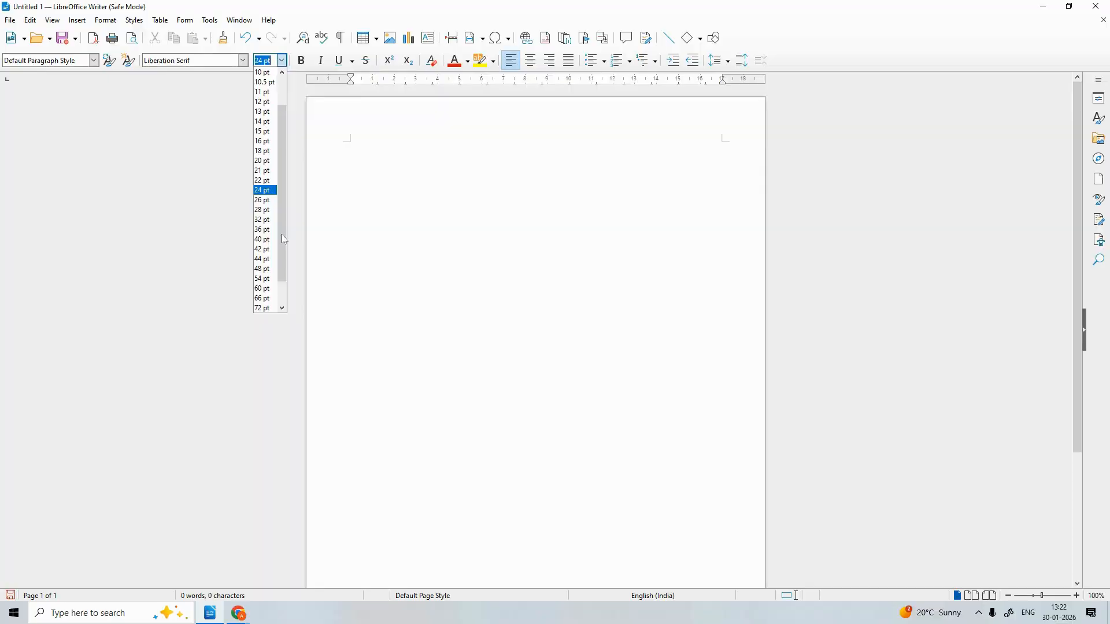
click(263, 221)
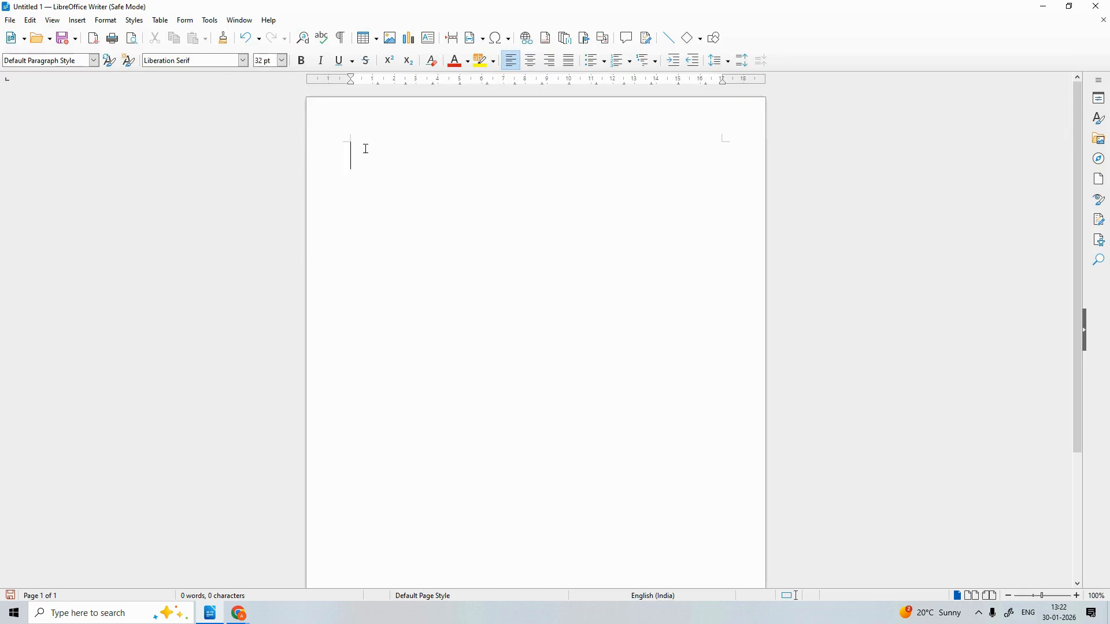
Type 'Once upon a time a man named', fixing a typo and removing the trailing name
text(Once upon n)
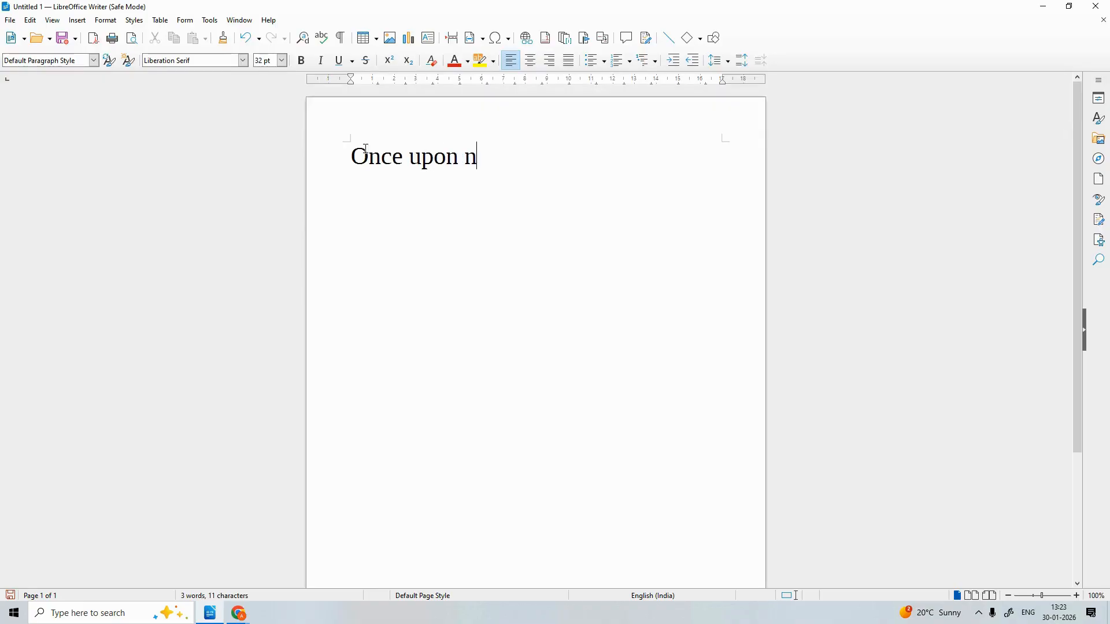
key(BackSpace)
text(a time)
text(a man)
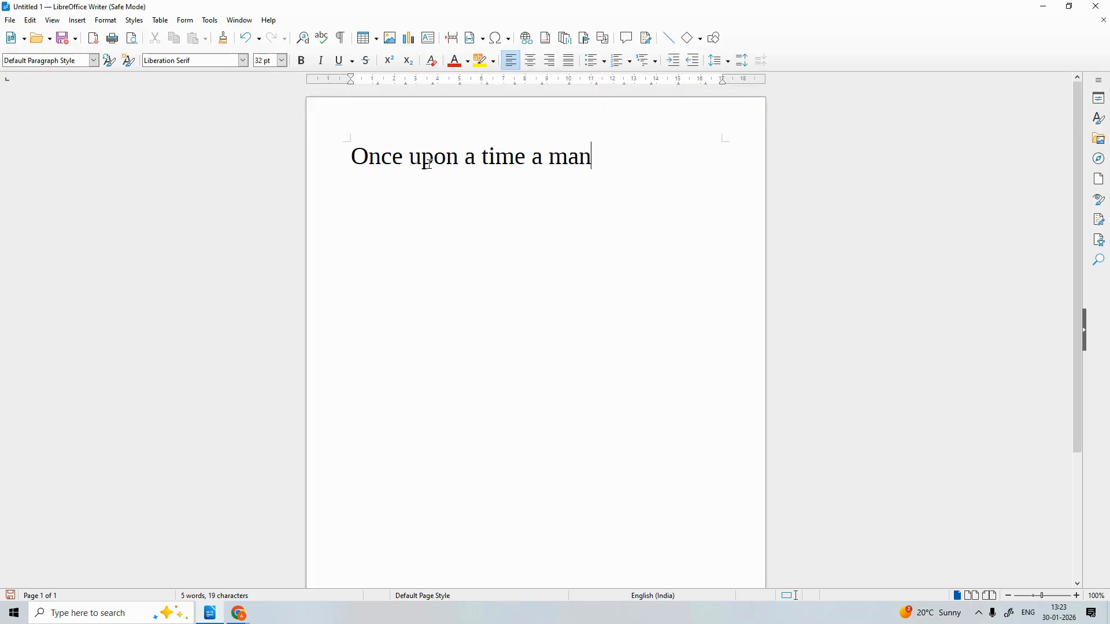
text( named la)
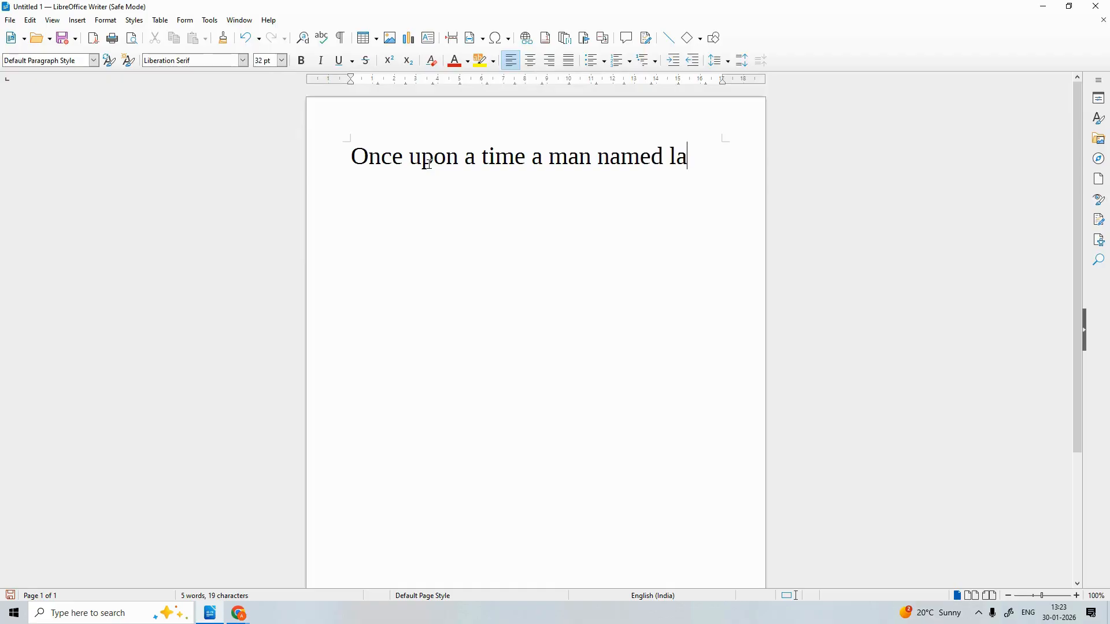
text(kha)
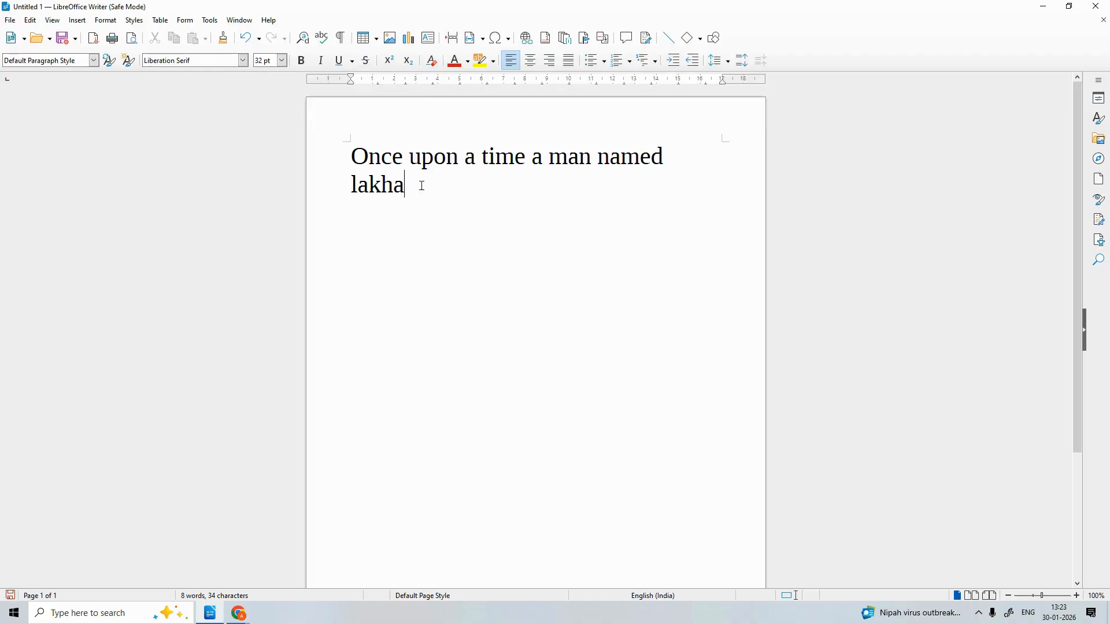
key(BackSpace)
key(BackSpace)
key(BackSpace)
key(BackSpace)
key(BackSpace)
Select the first line by dragging across it, then clear the selection
drag(683, 151, 354, 129)
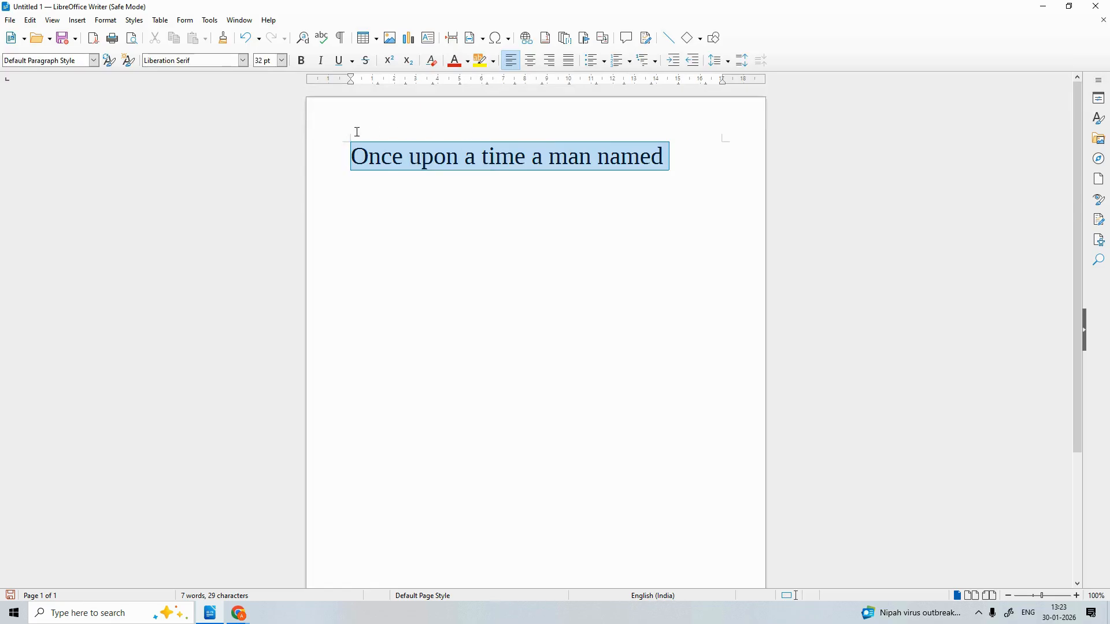
click(683, 153)
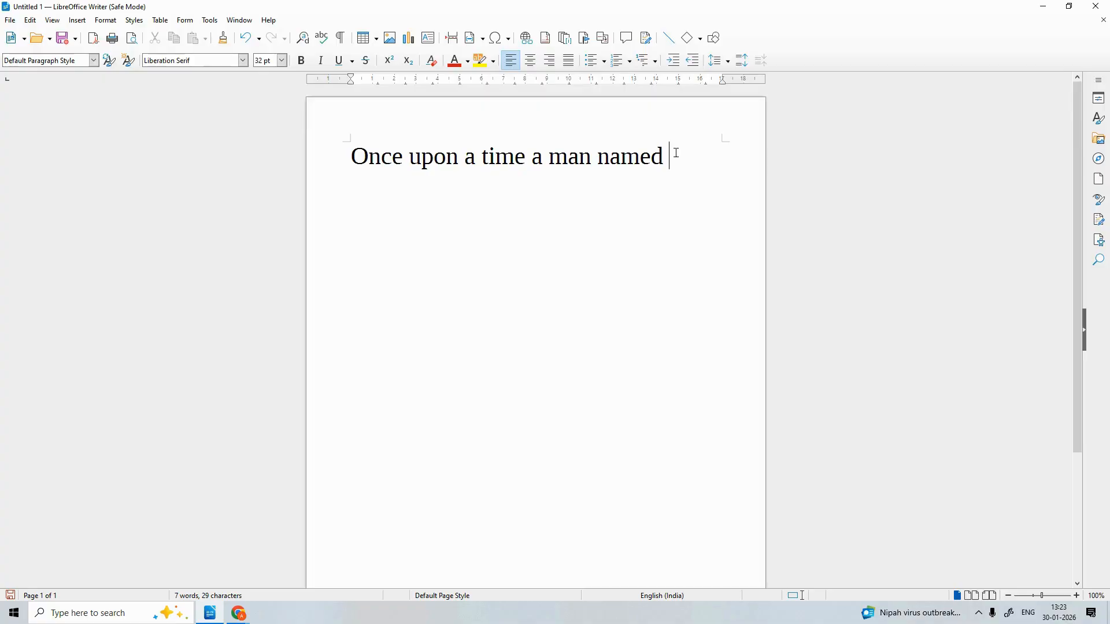
drag(677, 153, 344, 149)
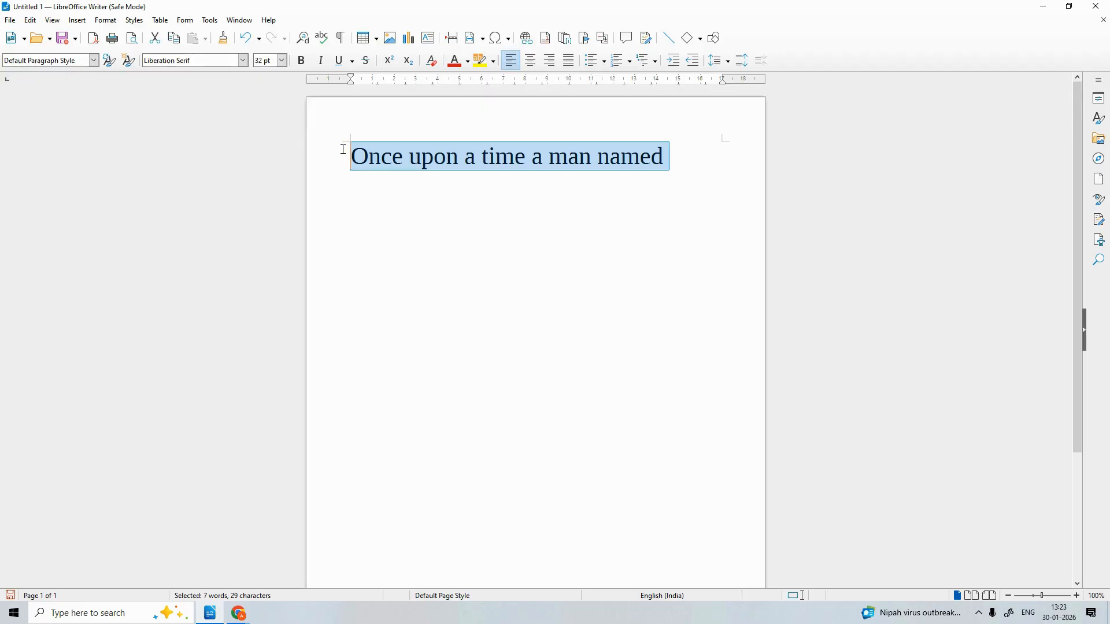
click(687, 153)
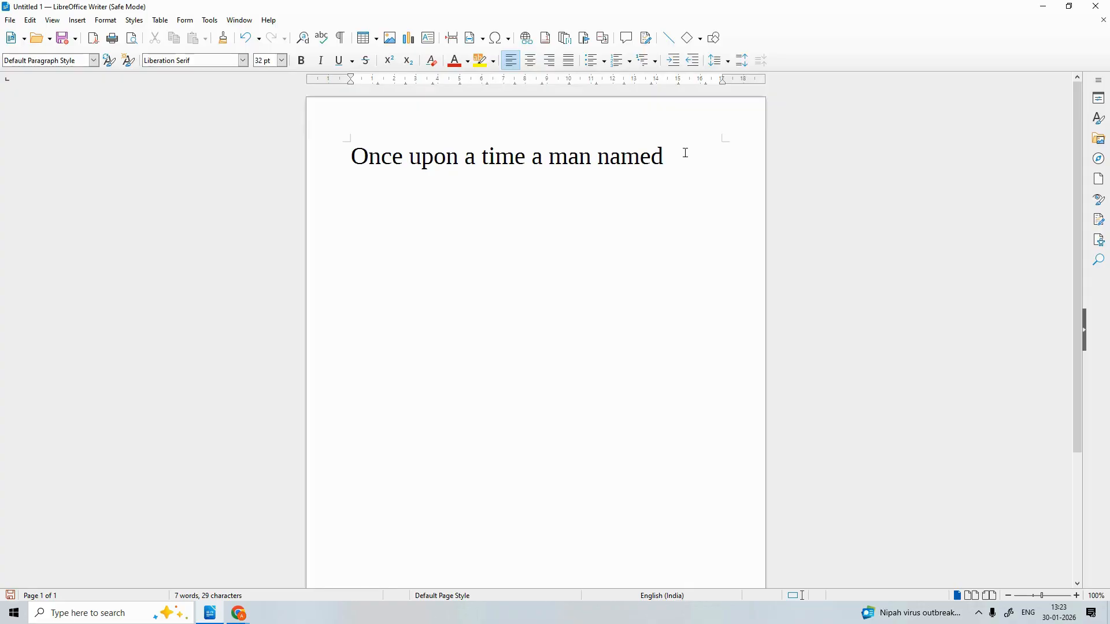
Copy all the text with Ctrl+A, Ctrl+C and start a new line below
key(ctrl+a)
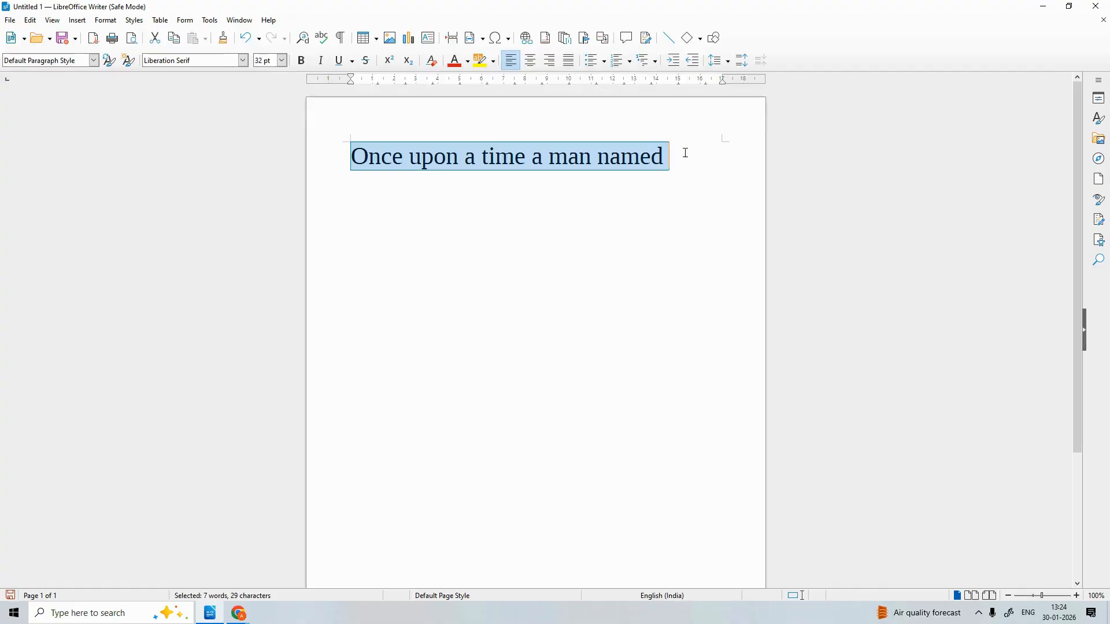
key(ctrl+c)
click(686, 153)
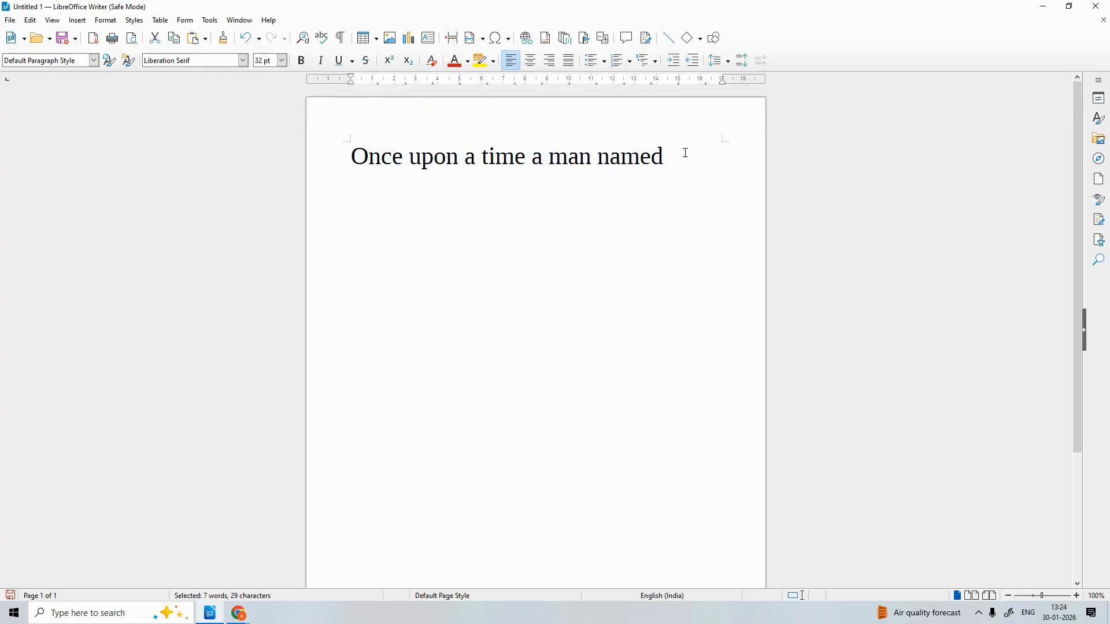
key(Return)
Paste the line repeatedly so four copies appear, then select the first two lines
key(ctrl+v)
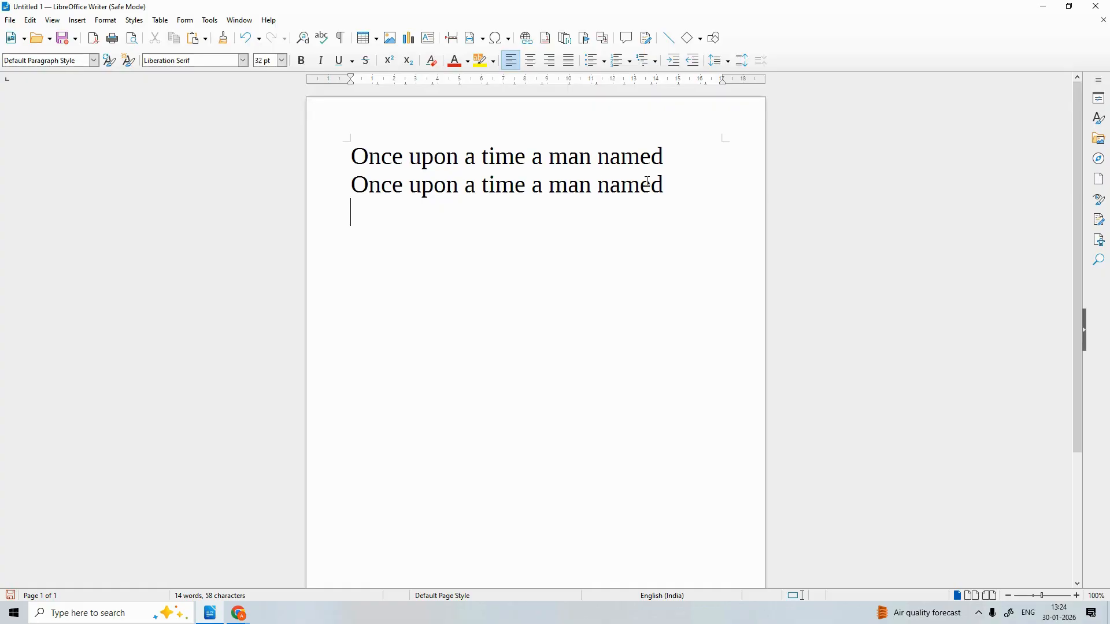
key(ctrl+v)
key(Return)
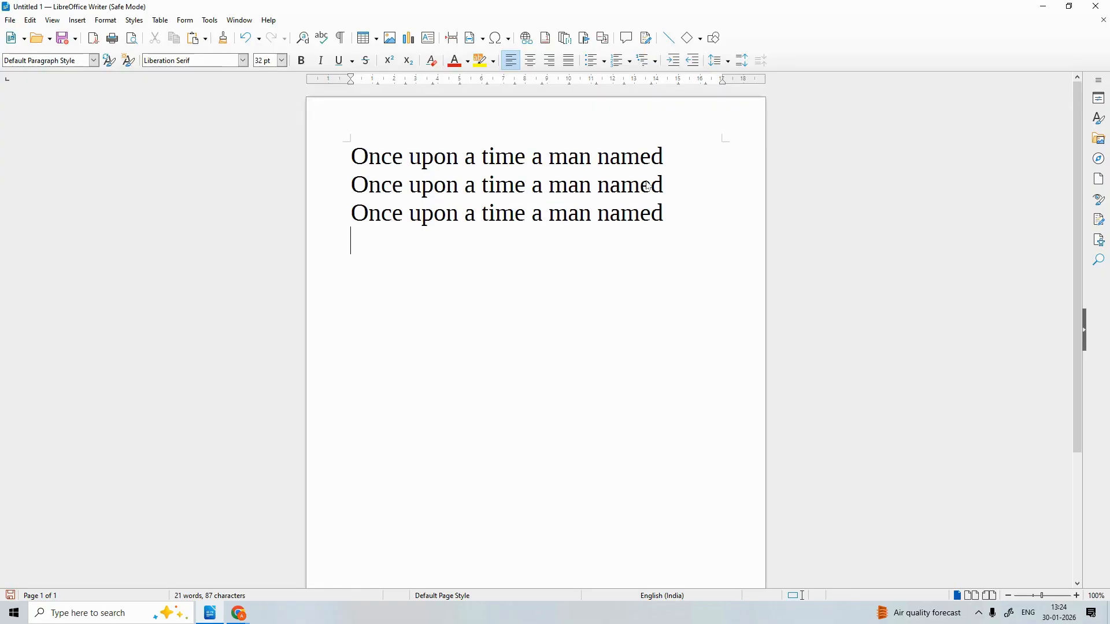
key(ctrl+v)
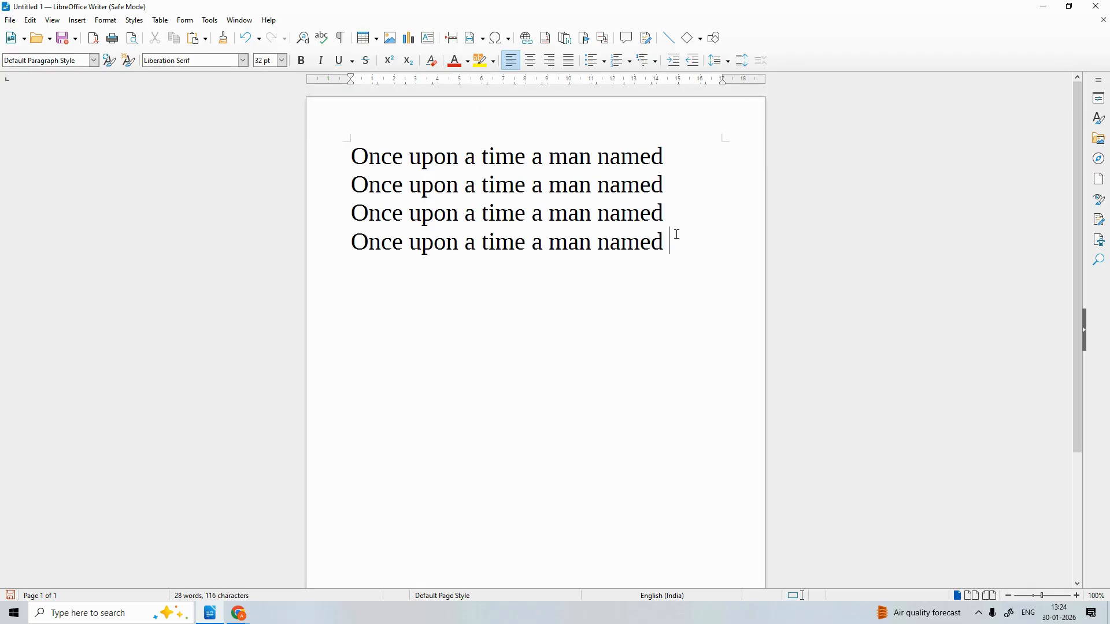
click(673, 182)
drag(673, 182, 322, 134)
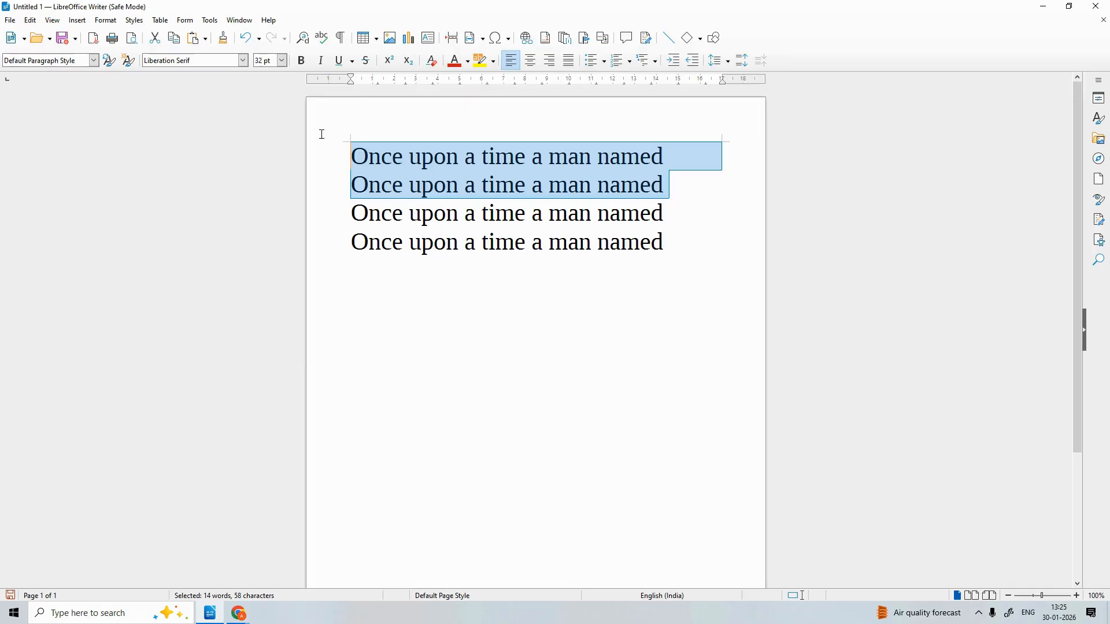
Delete the two selected lines and paste two copies below the last line
key(Delete)
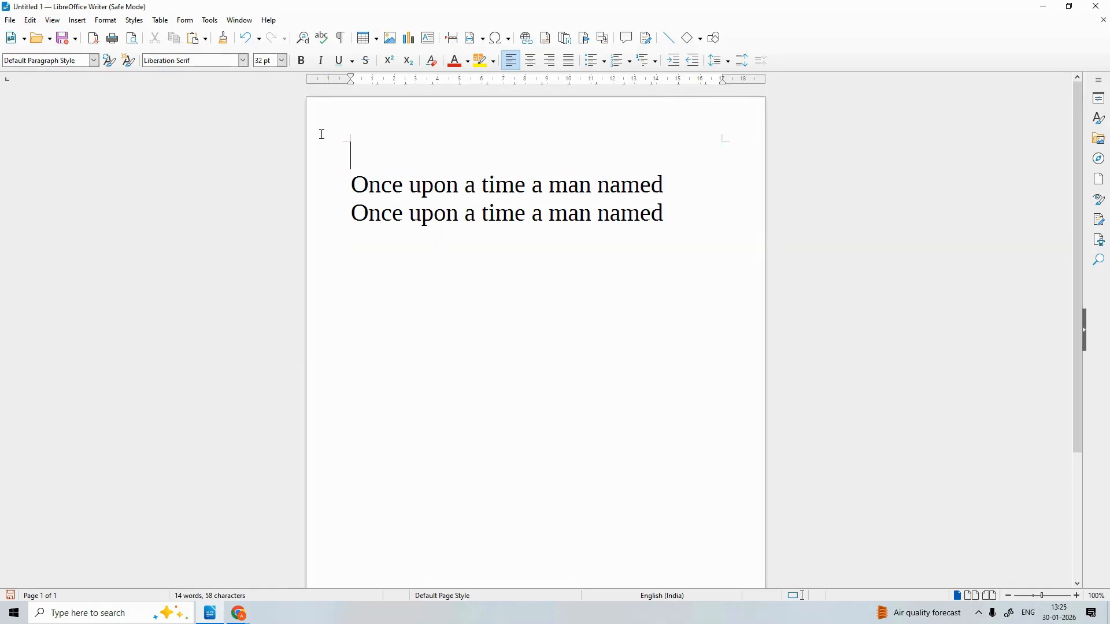
click(675, 217)
key(Return)
key(ctrl+v)
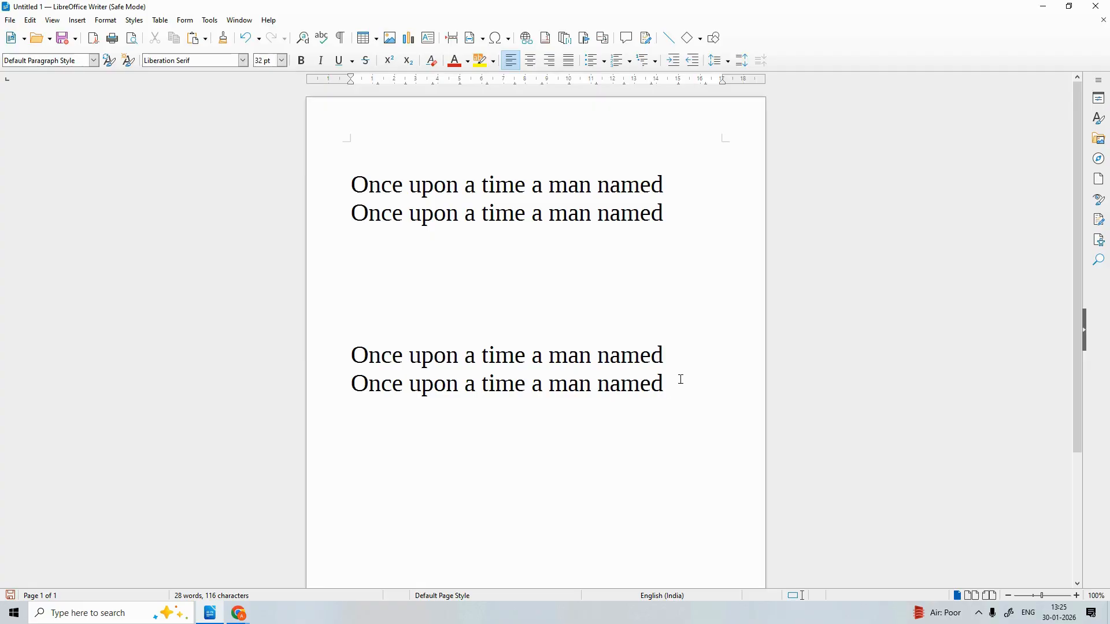
Paste two more copies into the lower block, then select the top two lines
key(Return)
key(ctrl+v)
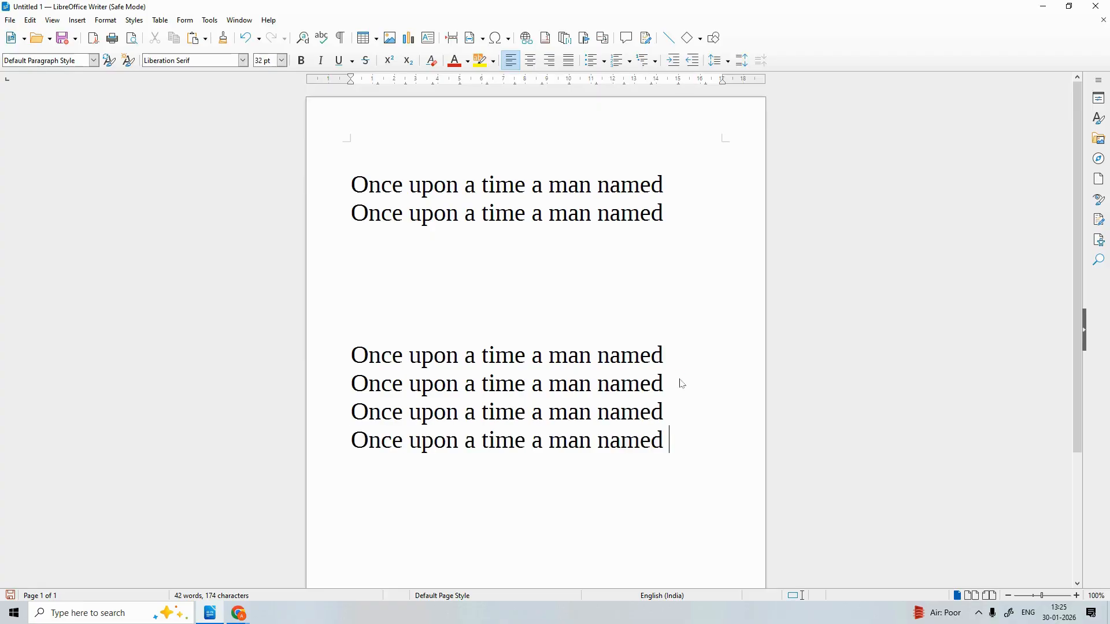
click(676, 384)
drag(694, 217, 359, 182)
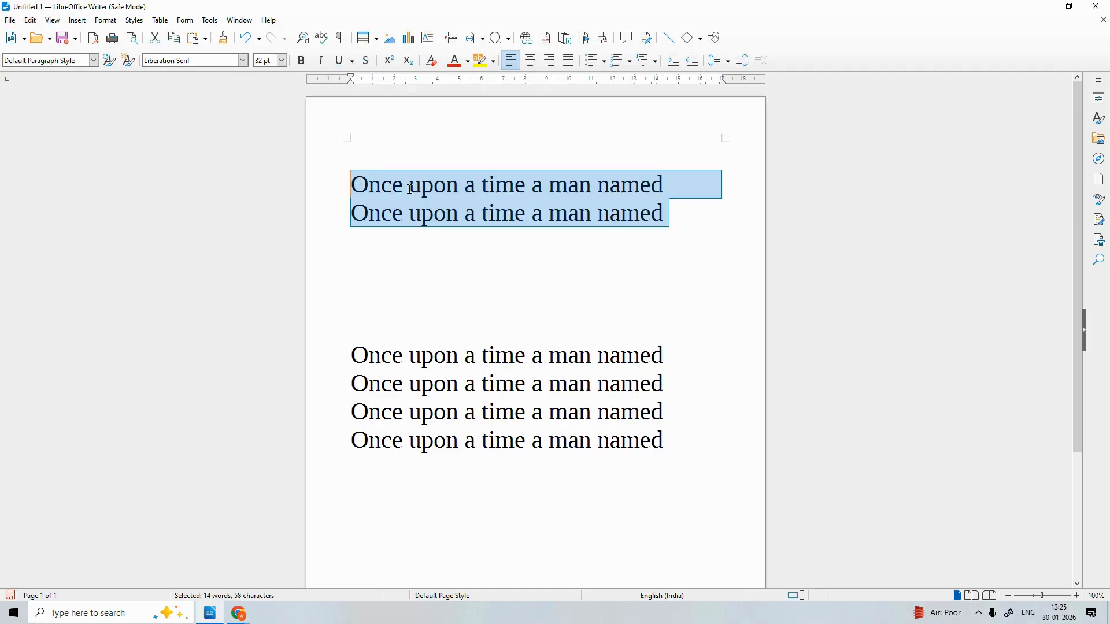
Paste two lines into the top block, then select and delete that four-line block
click(675, 211)
key(Return)
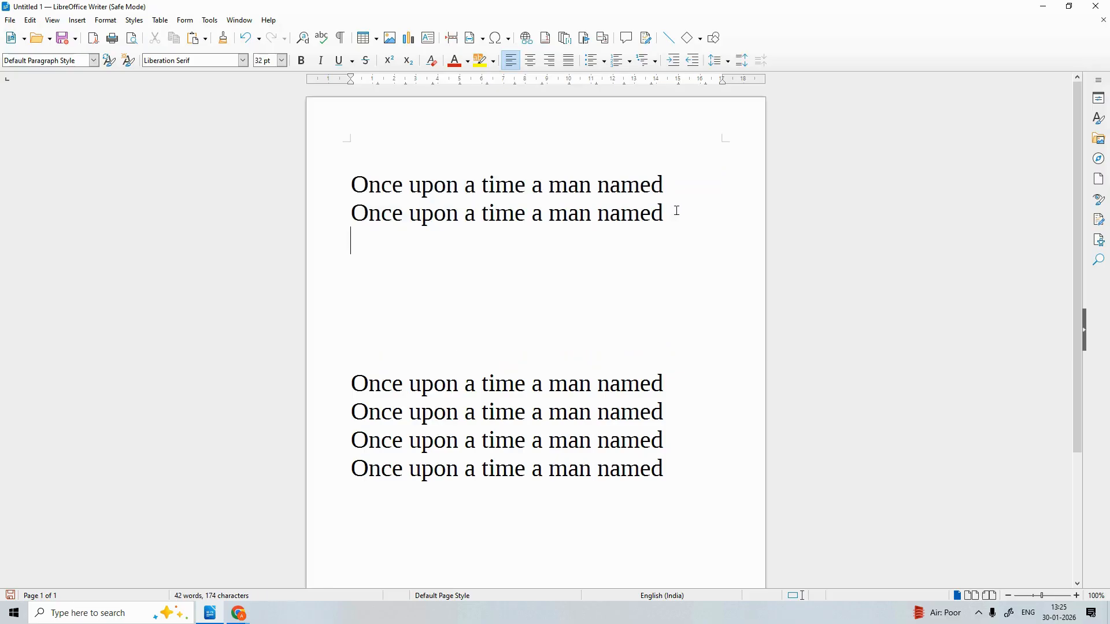
key(ctrl+v)
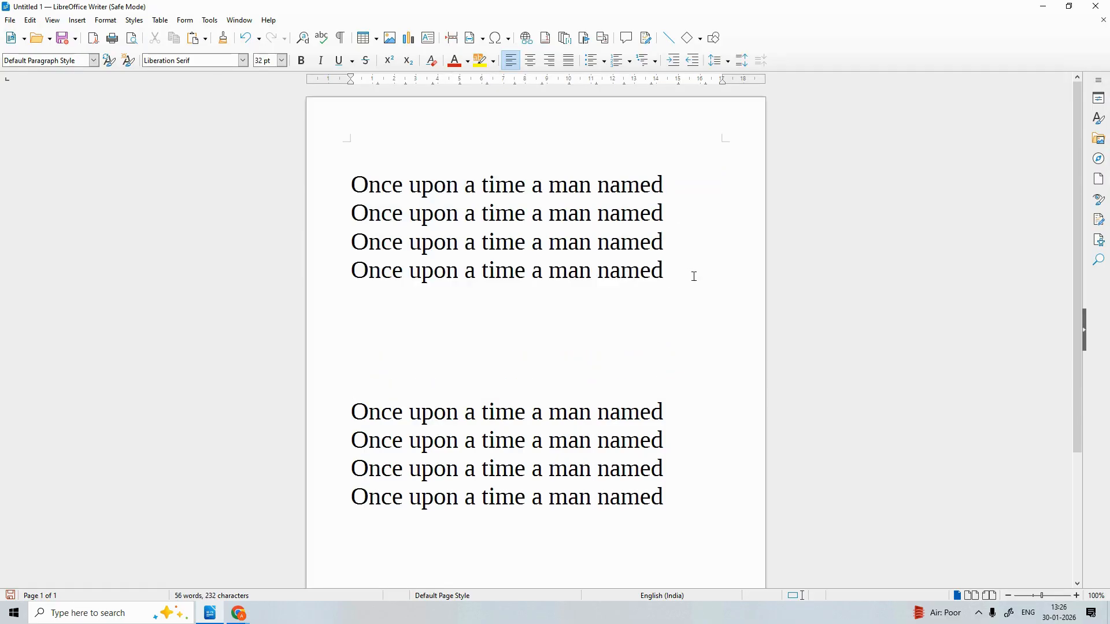
drag(675, 267, 311, 168)
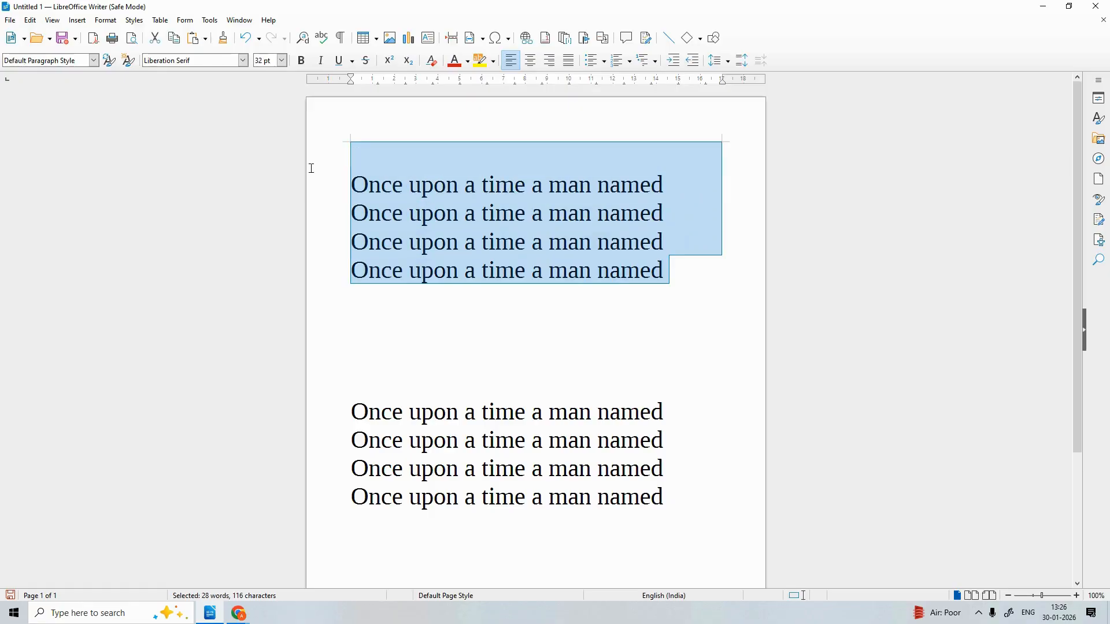
key(Delete)
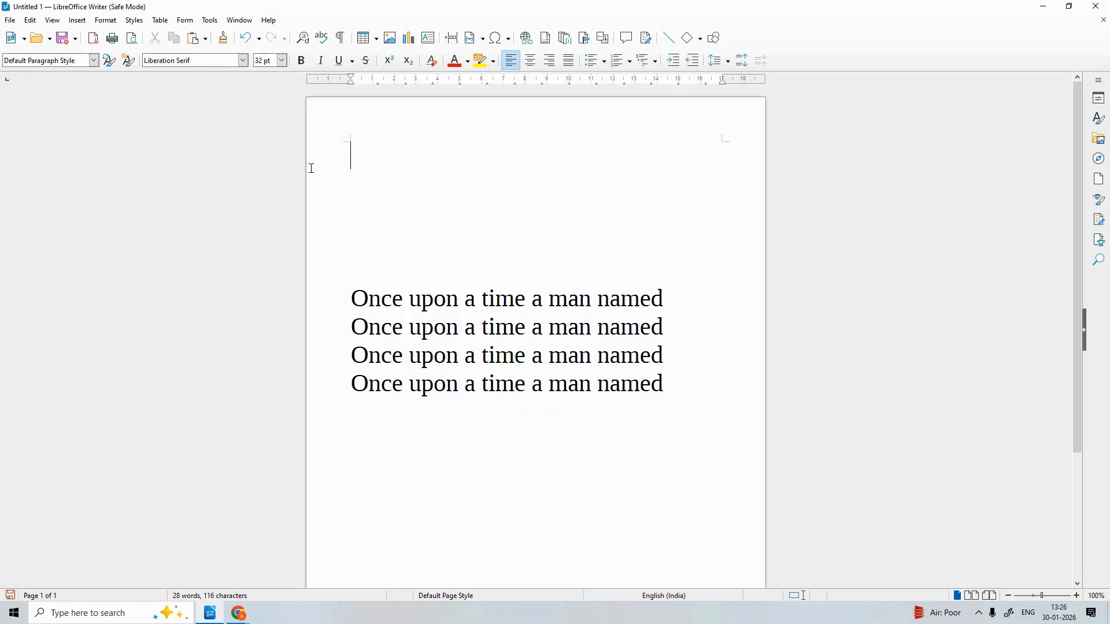
Paste four more copies at the end, then erase text backward from the bottom
click(689, 389)
key(Return)
key(ctrl+v)
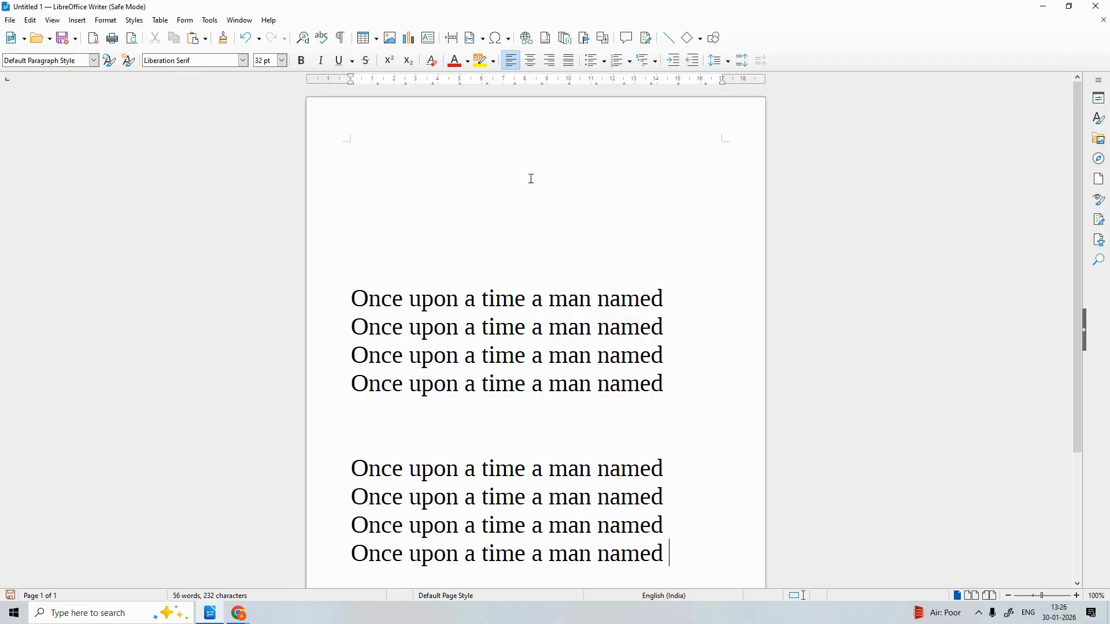
key(BackSpace)
key(BackSpace)
key(BackSpace)
key(BackSpace)
key(BackSpace)
key(BackSpace)
key(BackSpace)
key(BackSpace)
key(BackSpace)
key(BackSpace)
key(BackSpace)
key(BackSpace)
key(BackSpace)
key(BackSpace)
key(BackSpace)
key(BackSpace)
key(BackSpace)
key(BackSpace)
key(BackSpace)
key(BackSpace)
key(BackSpace)
key(BackSpace)
key(BackSpace)
key(BackSpace)
key(BackSpace)
key(BackSpace)
key(BackSpace)
key(BackSpace)
key(BackSpace)
key(BackSpace)
key(BackSpace)
key(BackSpace)
key(BackSpace)
key(BackSpace)
key(BackSpace)
key(BackSpace)
key(BackSpace)
key(BackSpace)
key(BackSpace)
key(BackSpace)
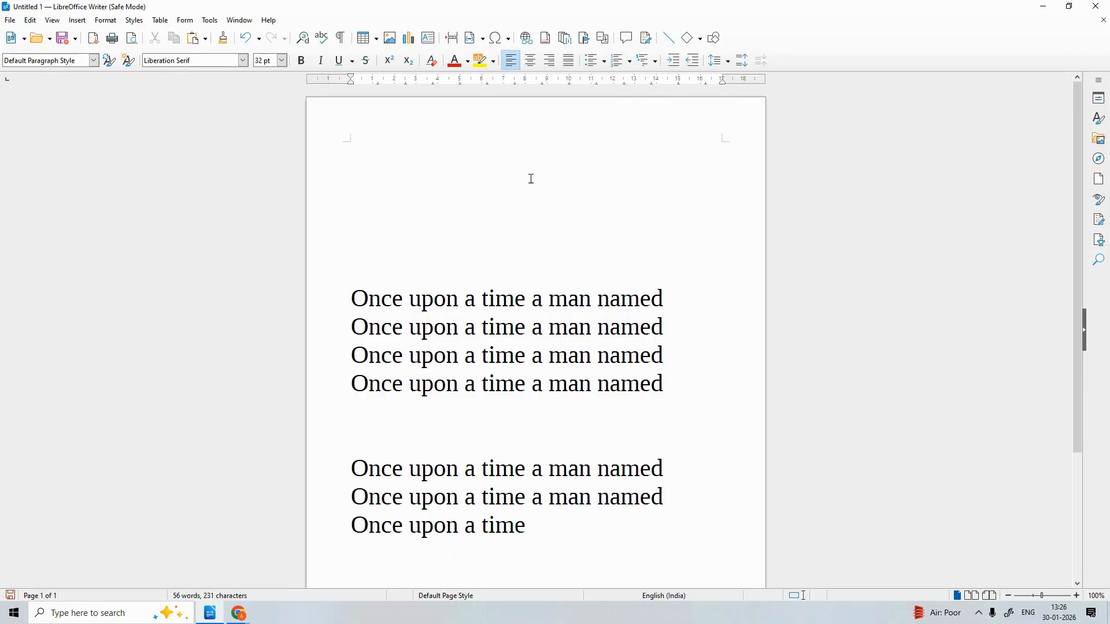
key(BackSpace)
key(BackSpace)
key(BackSpace)
key(BackSpace)
key(BackSpace)
key(BackSpace)
key(BackSpace)
key(BackSpace)
key(BackSpace)
key(BackSpace)
key(BackSpace)
key(BackSpace)
key(BackSpace)
key(BackSpace)
key(BackSpace)
key(BackSpace)
key(BackSpace)
key(BackSpace)
key(BackSpace)
key(BackSpace)
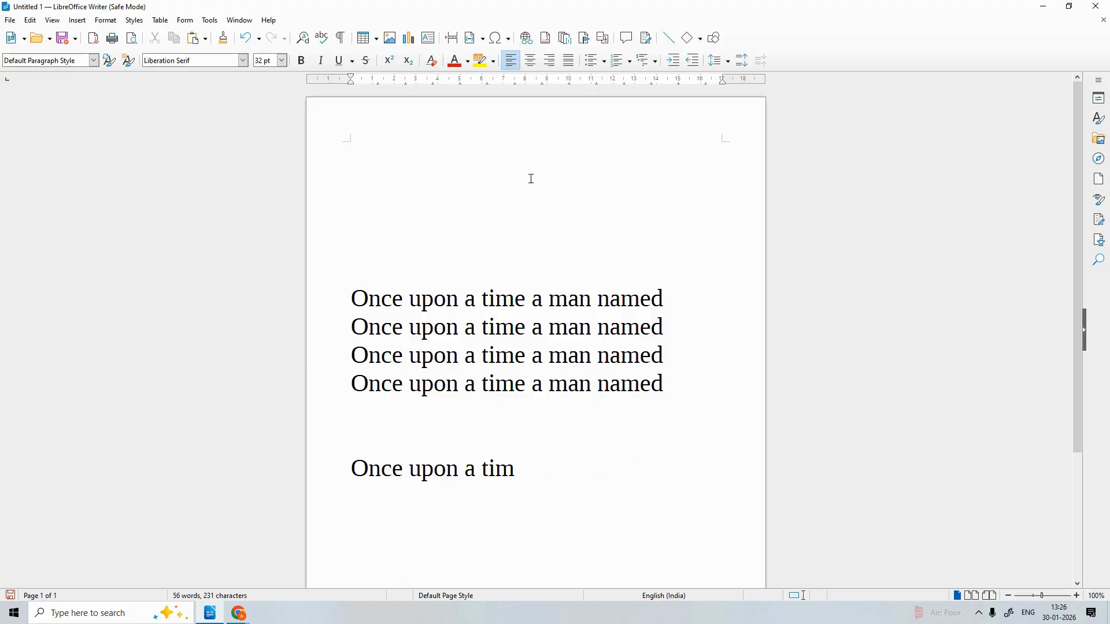
Clear the remaining sample text and type the note 'ctrl + x = cut'
key(BackSpace)
key(BackSpace)
key(BackSpace)
key(BackSpace)
key(BackSpace)
key(BackSpace)
key(BackSpace)
key(BackSpace)
key(BackSpace)
key(BackSpace)
key(BackSpace)
key(BackSpace)
key(BackSpace)
key(BackSpace)
key(BackSpace)
key(BackSpace)
key(BackSpace)
key(BackSpace)
key(BackSpace)
key(BackSpace)
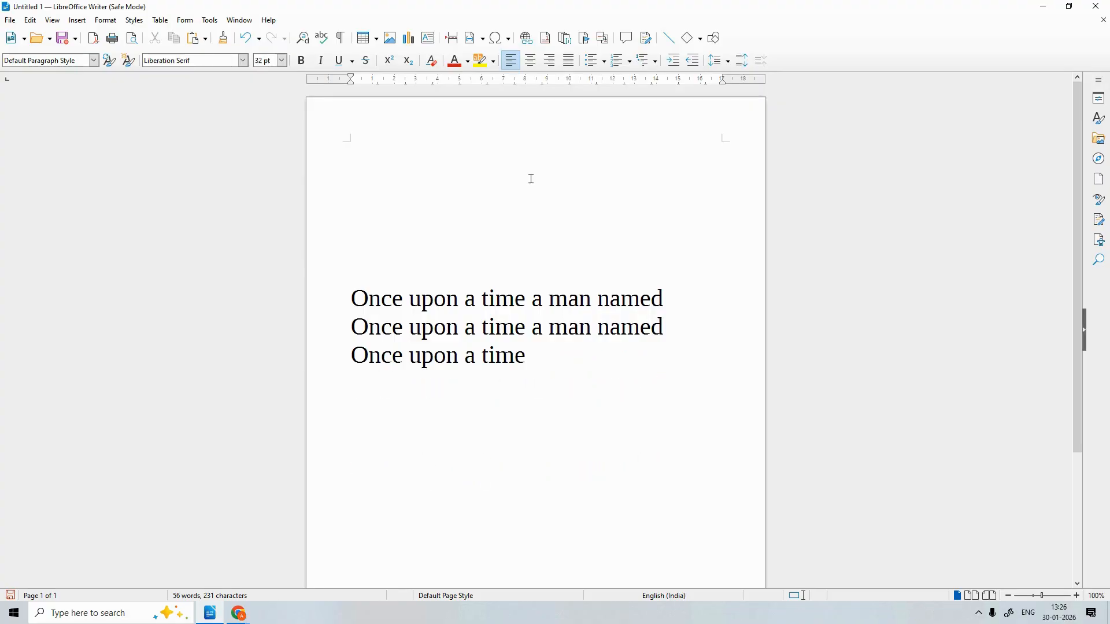
key(BackSpace)
key(BackSpace)
key(BackSpace)
key(BackSpace)
key(BackSpace)
key(BackSpace)
key(BackSpace)
key(BackSpace)
key(BackSpace)
key(BackSpace)
key(BackSpace)
key(BackSpace)
key(BackSpace)
key(BackSpace)
key(BackSpace)
key(BackSpace)
key(BackSpace)
key(BackSpace)
key(BackSpace)
key(BackSpace)
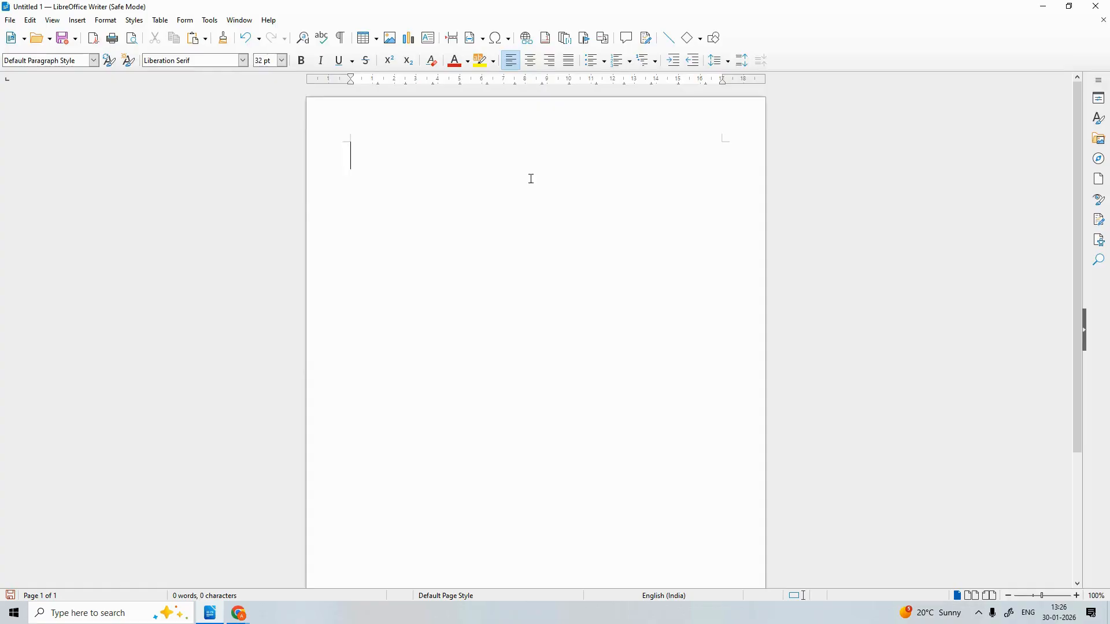
text(ctrl =)
key(BackSpace)
text(+ x +)
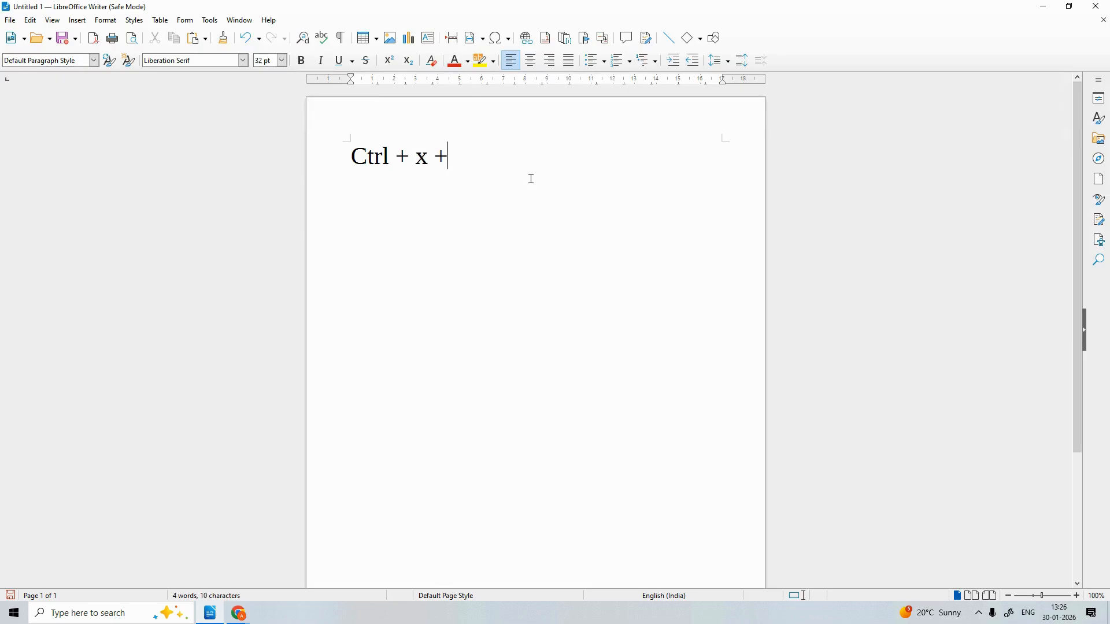
key(BackSpace)
text(= cut)
key(Return)
Add 'Ctrl + C= COPY' and 'Ctrl + v = Paste' notes below, then erase them
text(Ct)
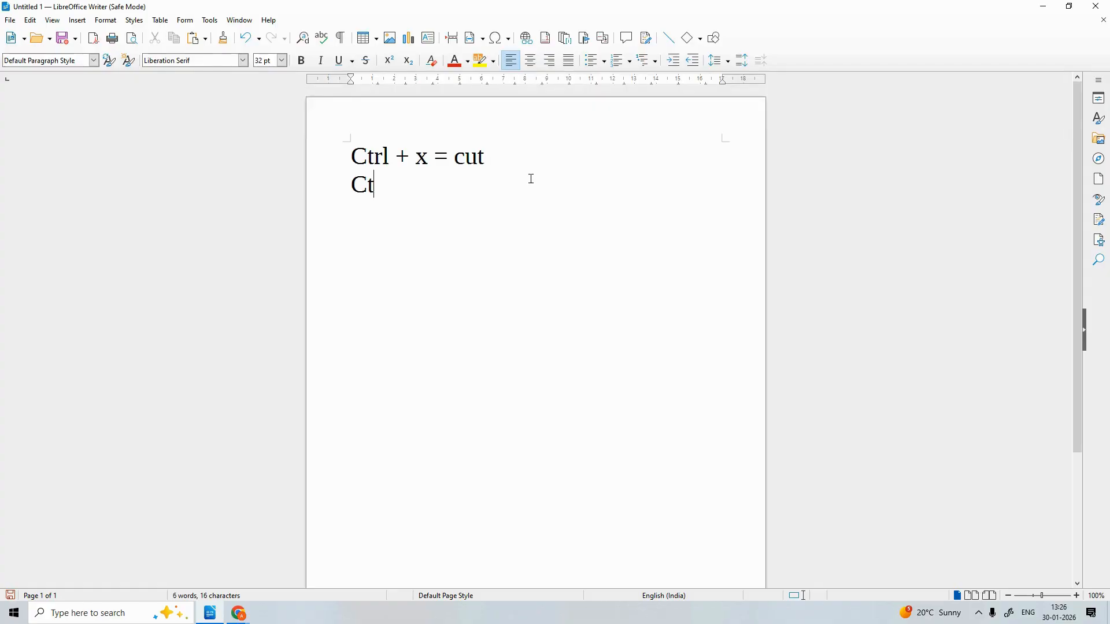
text(rl =)
key(BackSpace)
text(+ C= COPY)
key(Return)
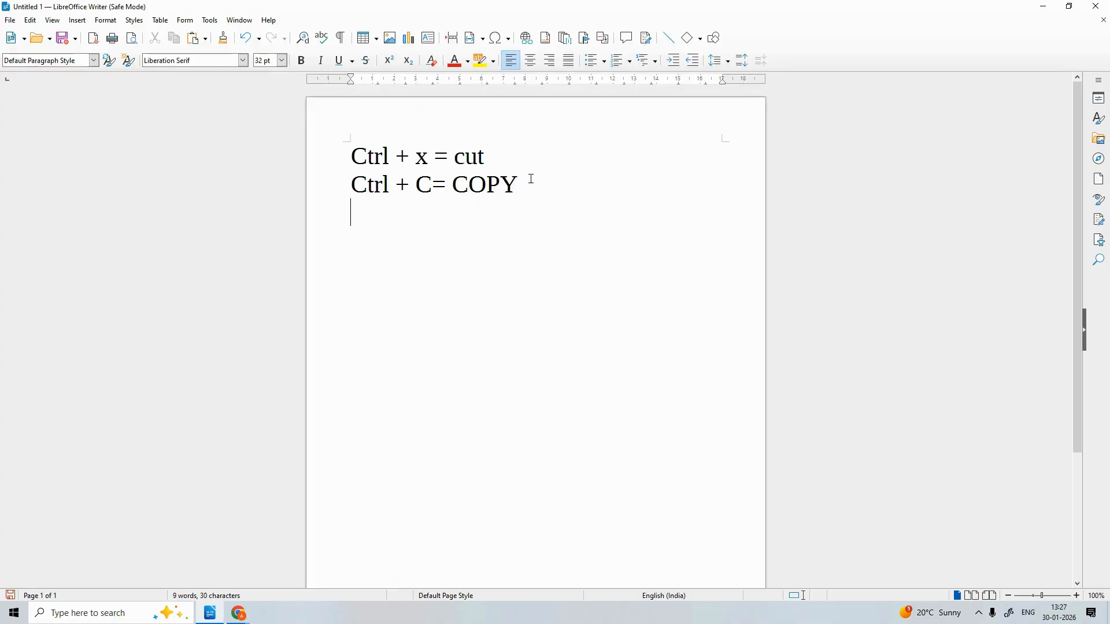
text(cHTRL)
key(BackSpace)
key(BackSpace)
key(BackSpace)
key(BackSpace)
key(BackSpace)
text(Ctrl )
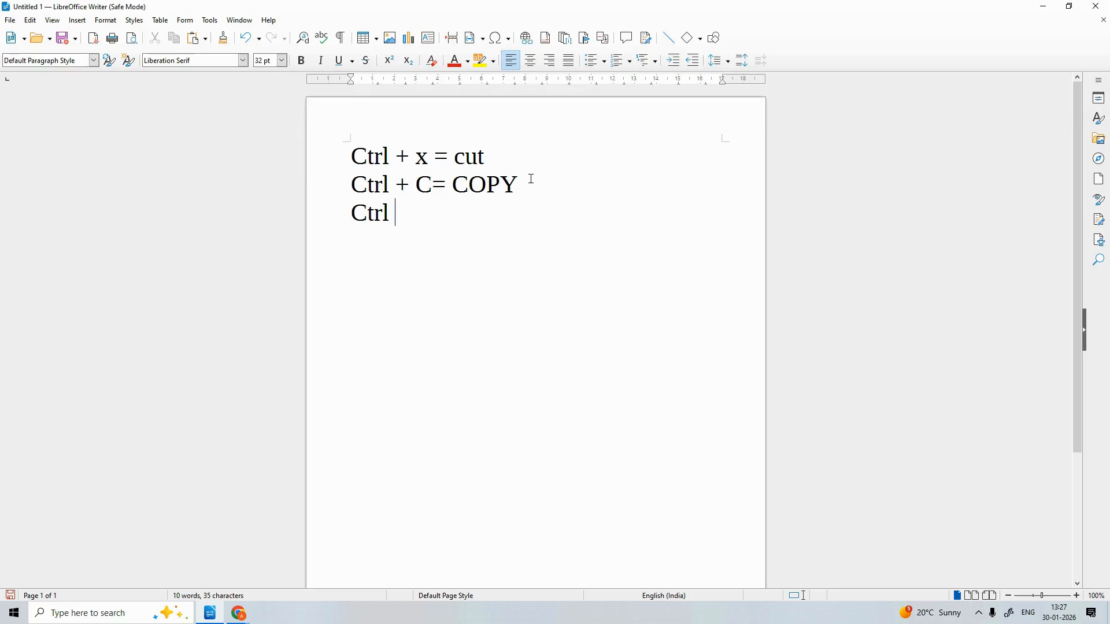
text(+ v = Paste)
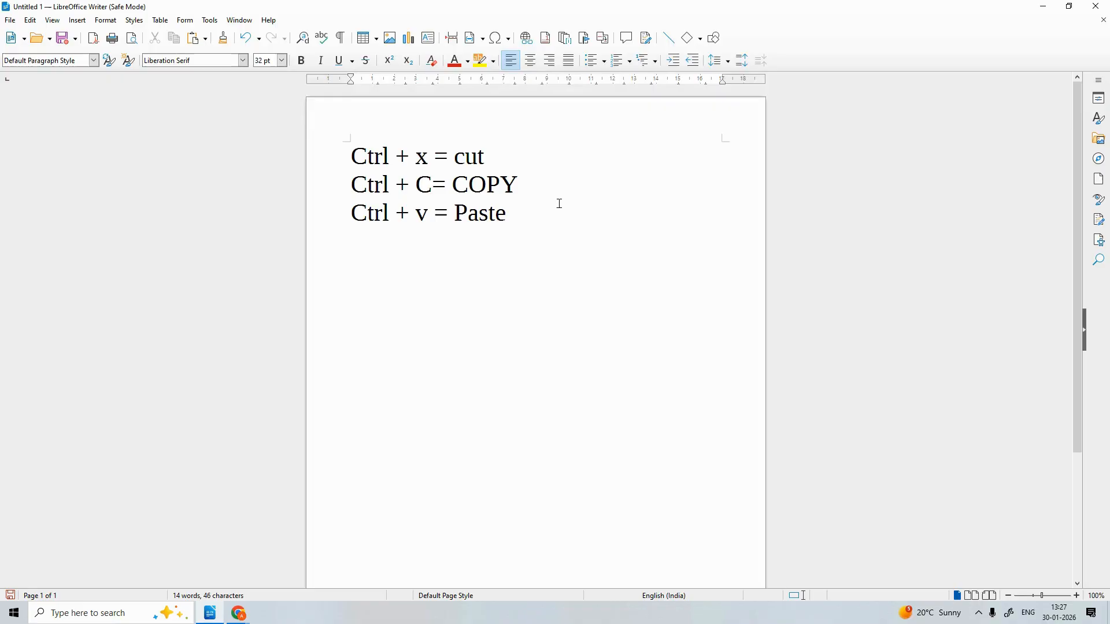
key(BackSpace)
key(BackSpace)
key(BackSpace)
key(BackSpace)
key(BackSpace)
key(BackSpace)
key(BackSpace)
key(BackSpace)
key(BackSpace)
key(BackSpace)
key(BackSpace)
key(BackSpace)
key(BackSpace)
key(BackSpace)
key(BackSpace)
key(BackSpace)
key(BackSpace)
key(BackSpace)
key(BackSpace)
key(BackSpace)
key(BackSpace)
key(BackSpace)
key(BackSpace)
key(BackSpace)
key(BackSpace)
key(BackSpace)
key(BackSpace)
key(BackSpace)
key(BackSpace)
key(BackSpace)
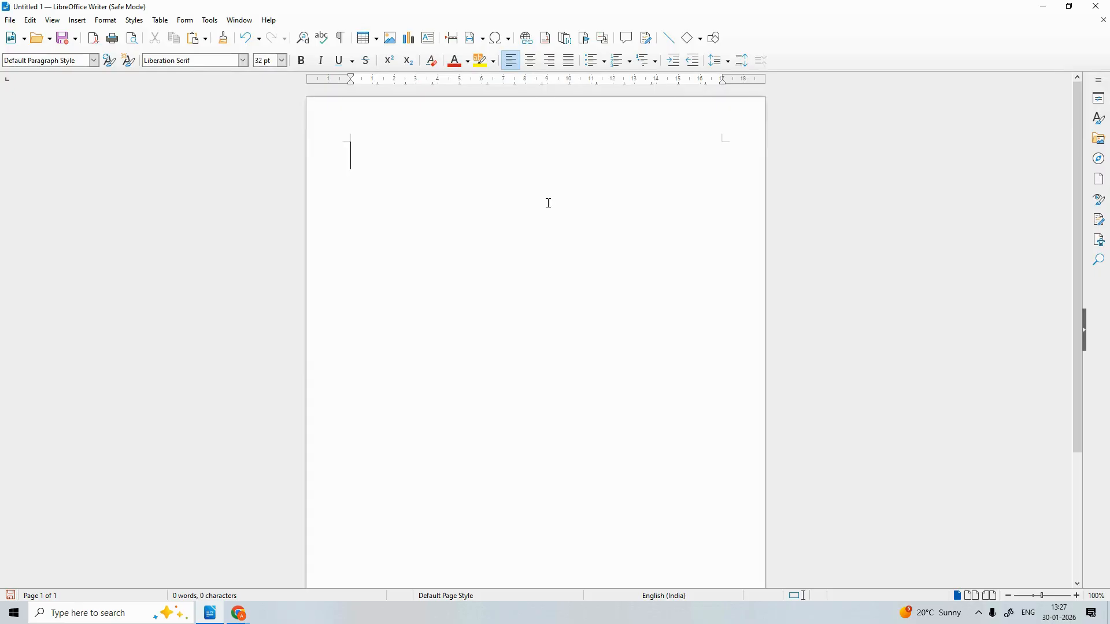
Type 'My name is' with a first name, fixing typos and trimming extra words
text(MY)
key(BackSpace)
key(BackSpace)
text(y name is )
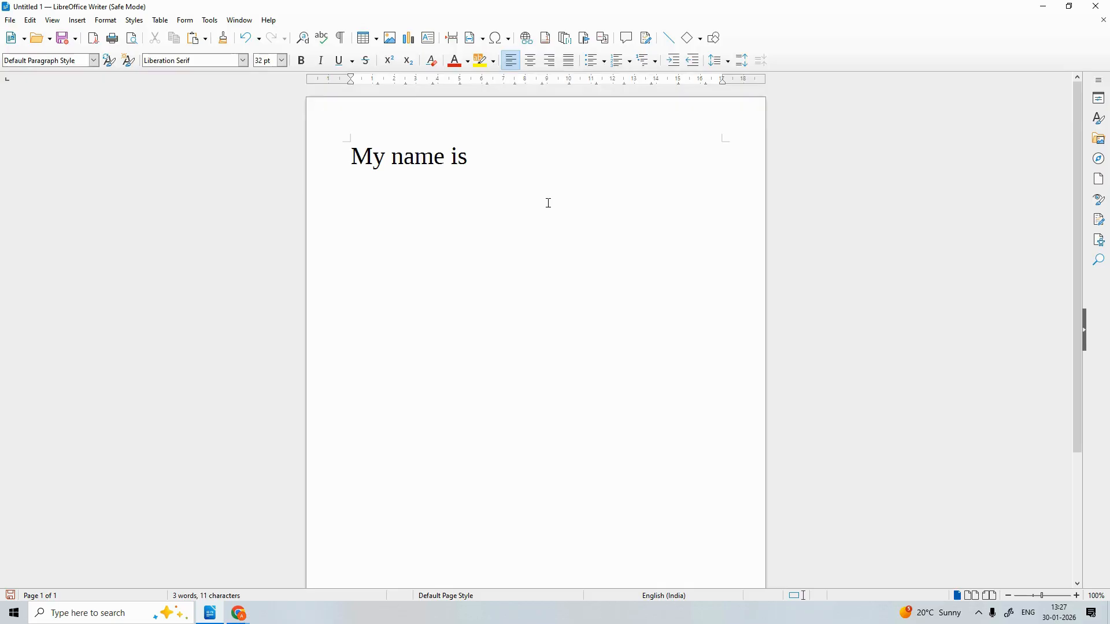
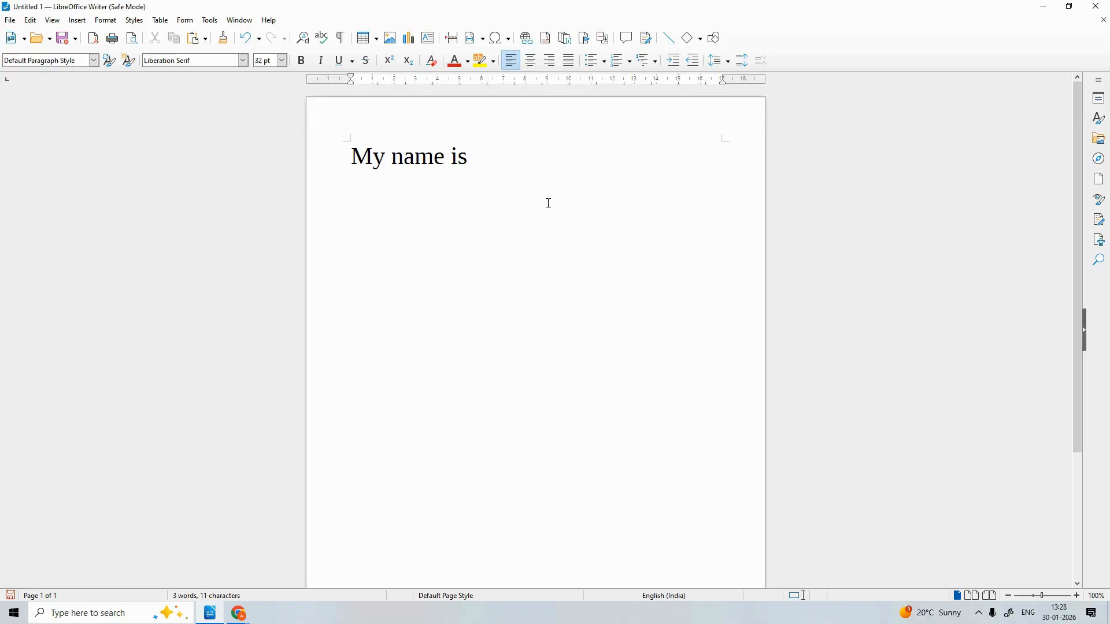
text(vicky and )
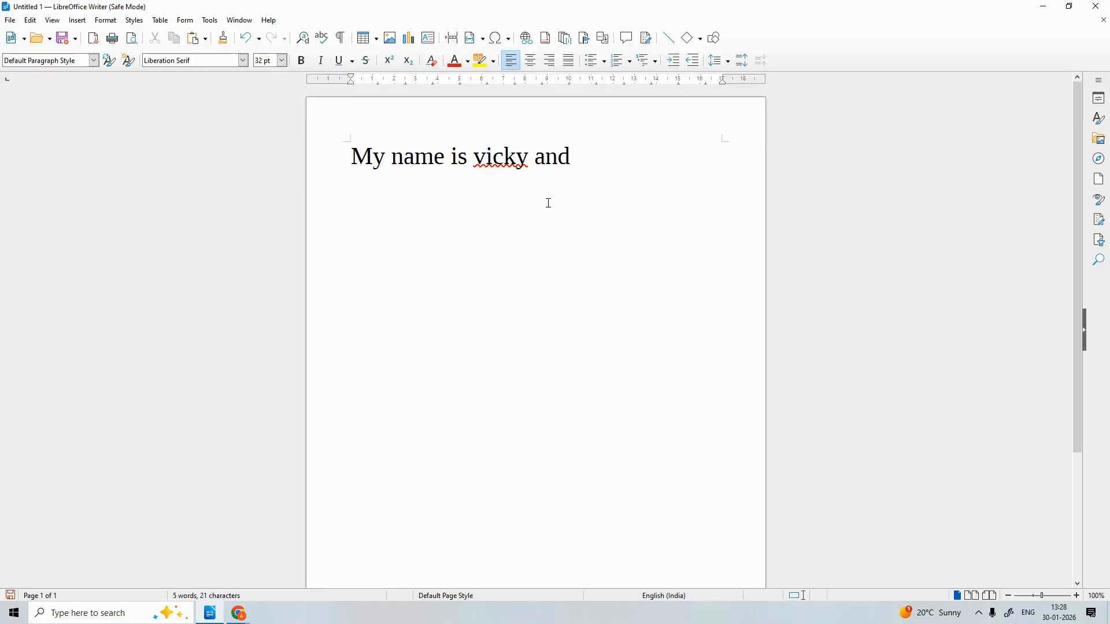
text(i )
text(lo)
key(BackSpace)
key(BackSpace)
text(am)
key(BackSpace)
key(BackSpace)
key(BackSpace)
key(BackSpace)
key(BackSpace)
key(BackSpace)
key(BackSpace)
key(BackSpace)
key(BackSpace)
key(BackSpace)
Capitalise the first name using the right-click spelling suggestion
double_click(500, 164)
right_click(500, 163)
click(508, 158)
right_click(508, 157)
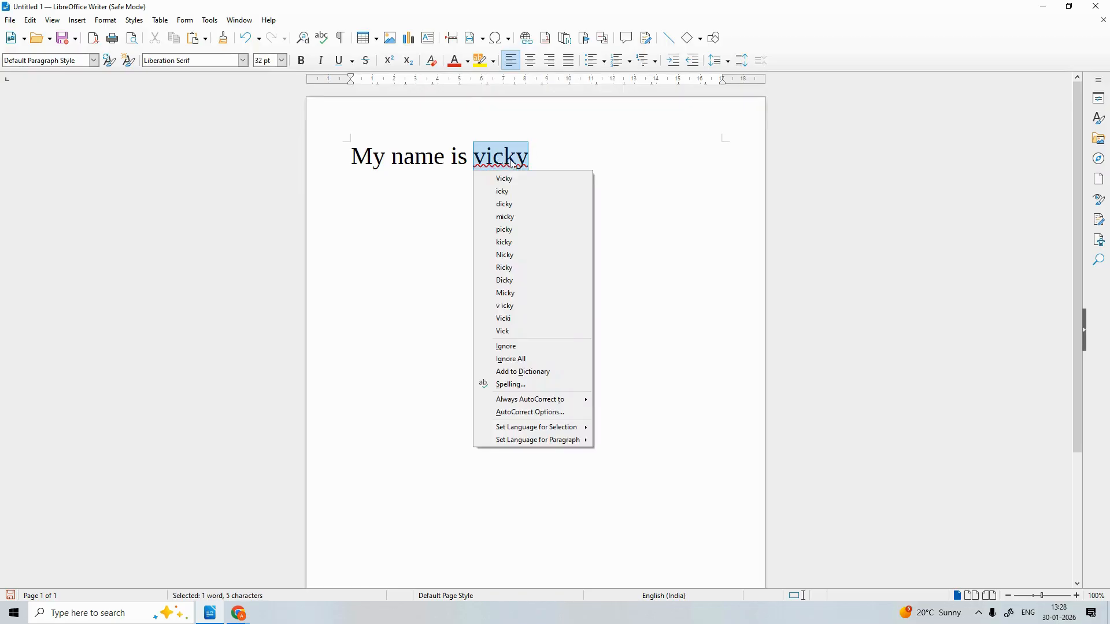
click(509, 178)
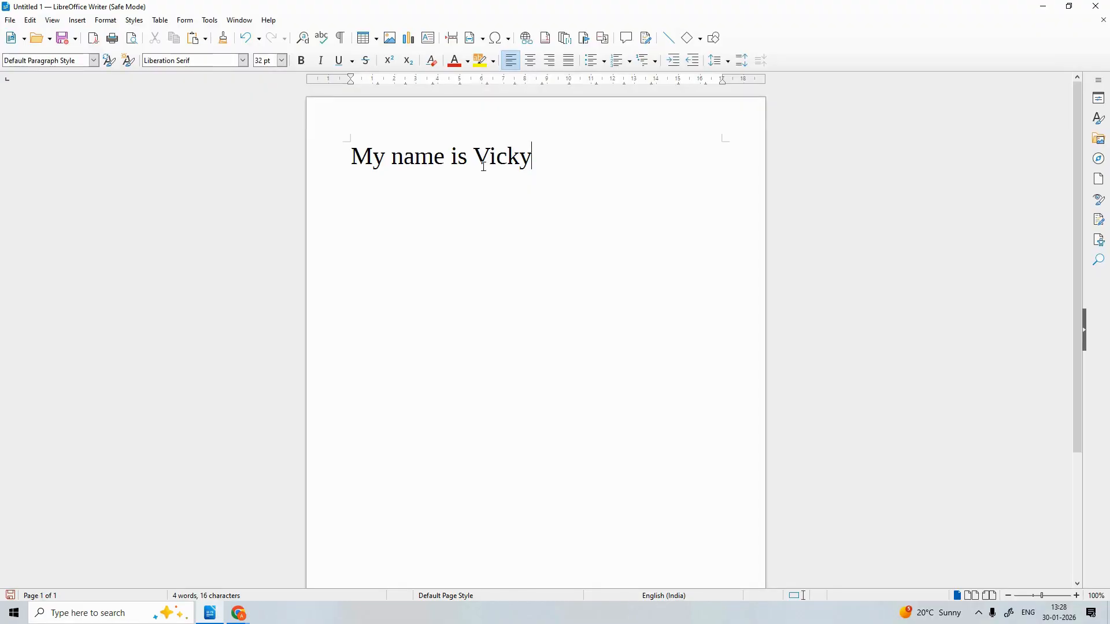
Select the 'My name is' sentence and paste it onto two new lines below
drag(538, 155, 373, 156)
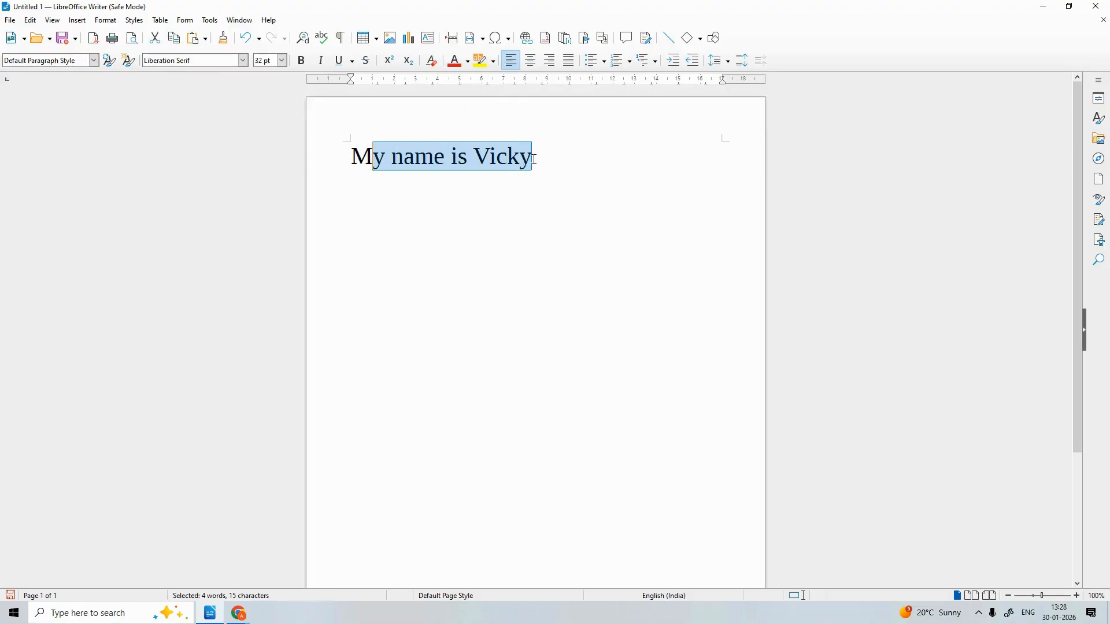
drag(534, 159, 342, 143)
key(ctrl+c)
click(538, 153)
key(Return)
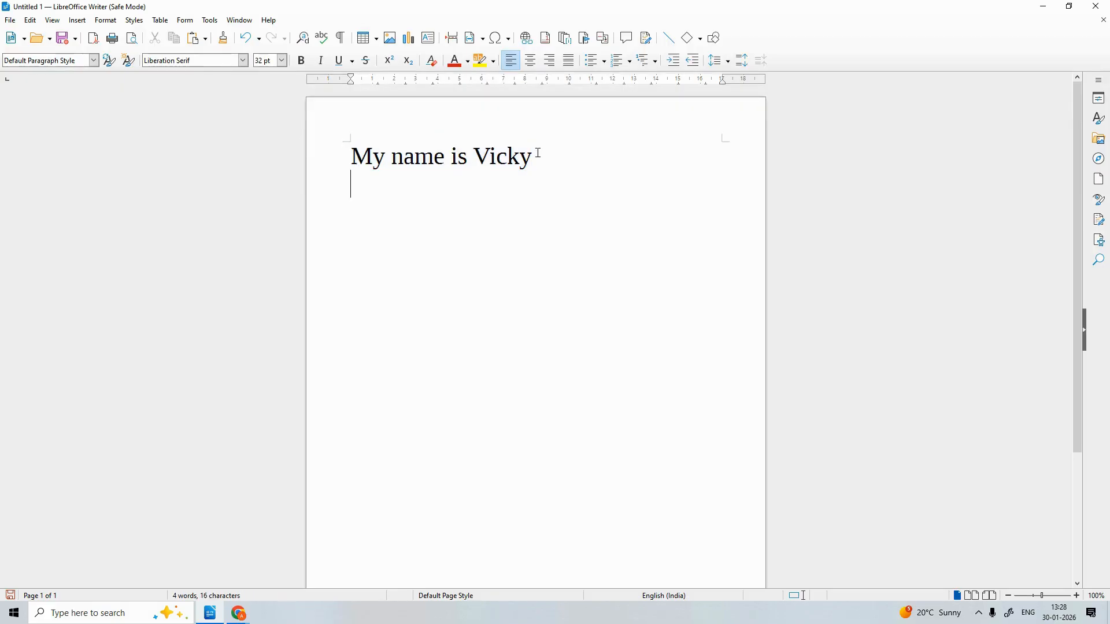
key(ctrl+v)
key(Return)
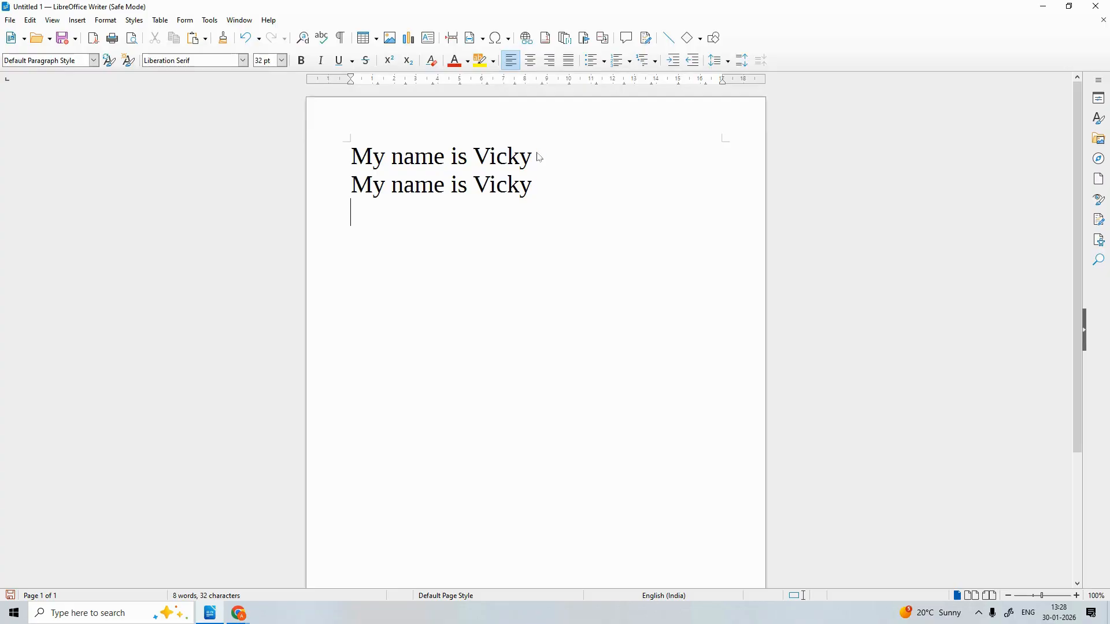
key(ctrl+v)
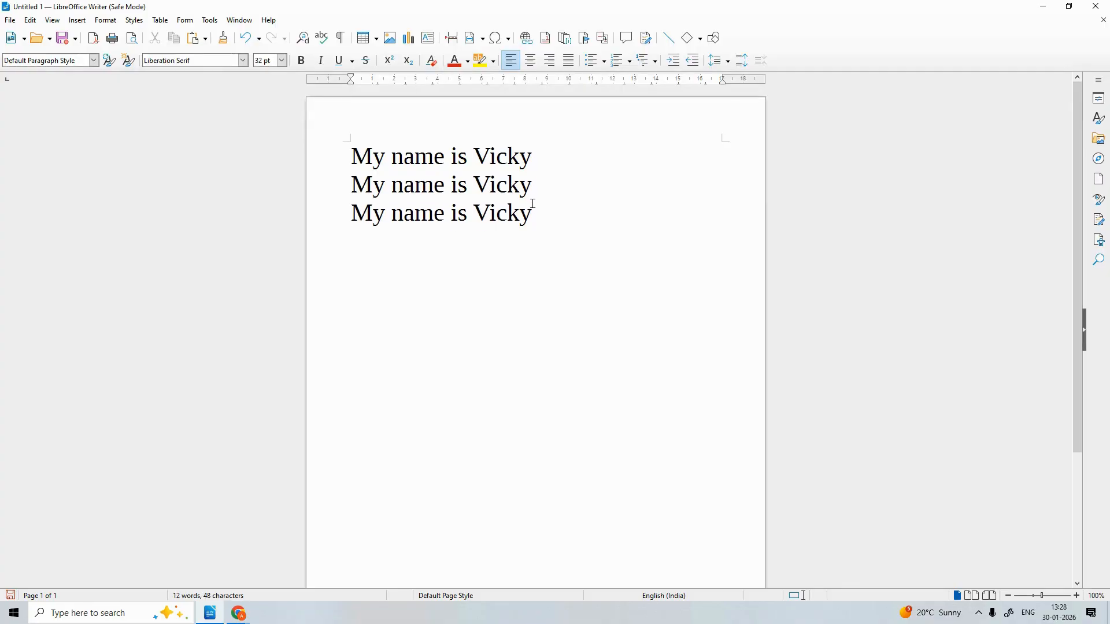
Move the cursor between lines, ending at the end of line 1
click(547, 210)
click(539, 157)
click(547, 225)
click(538, 163)
Make the first 'My name is' line bold
drag(538, 162, 348, 155)
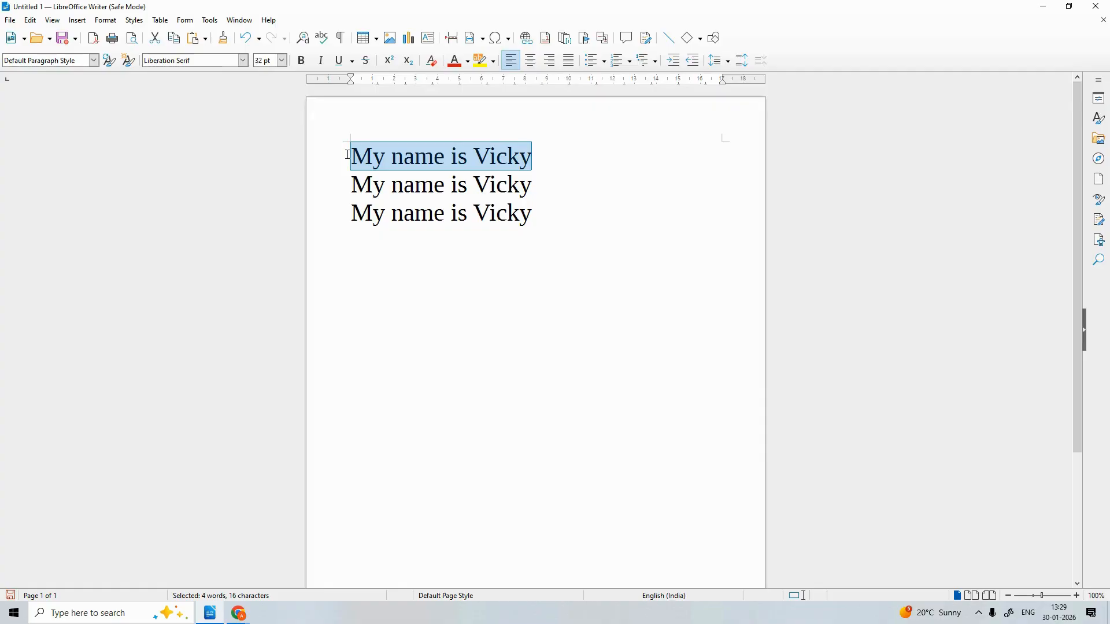
key(ctrl+b)
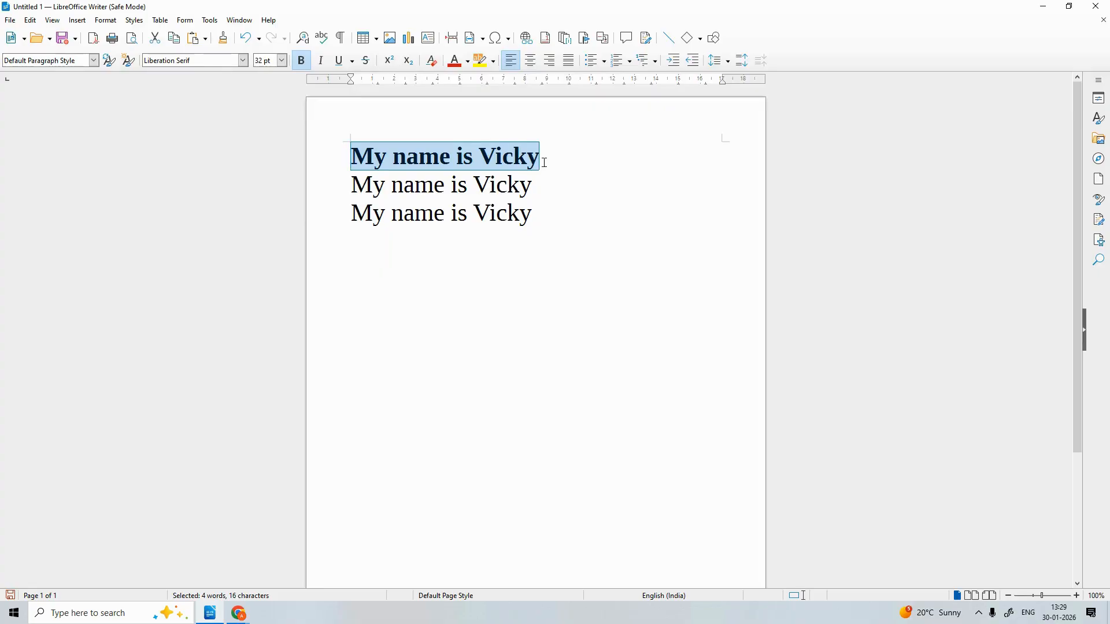
click(544, 160)
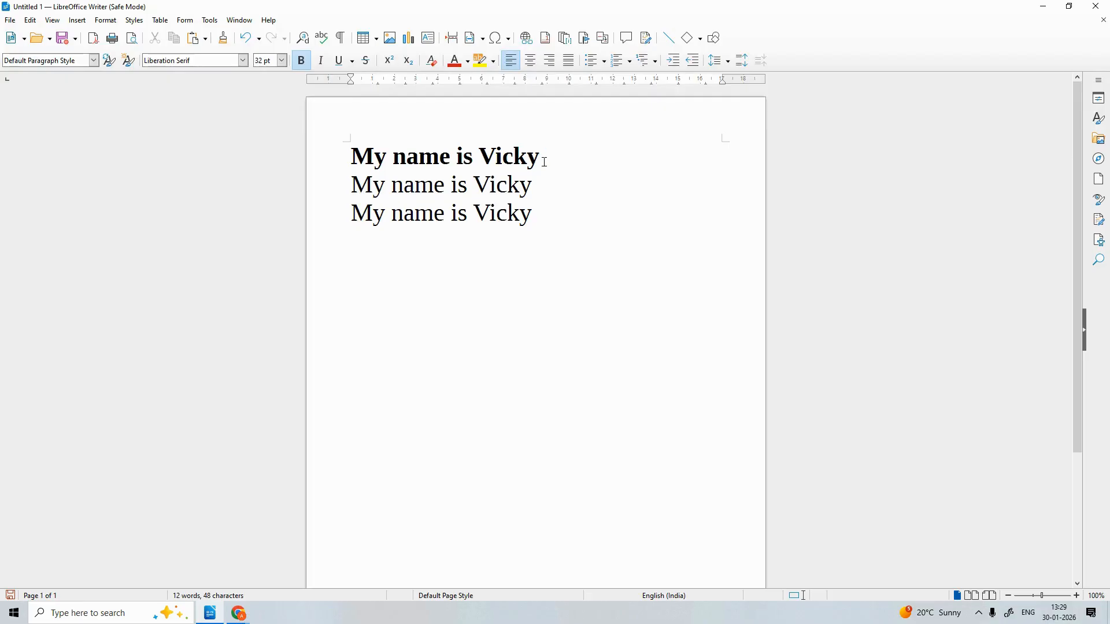
Make the second 'My name is' line italic
click(542, 191)
drag(542, 191, 361, 175)
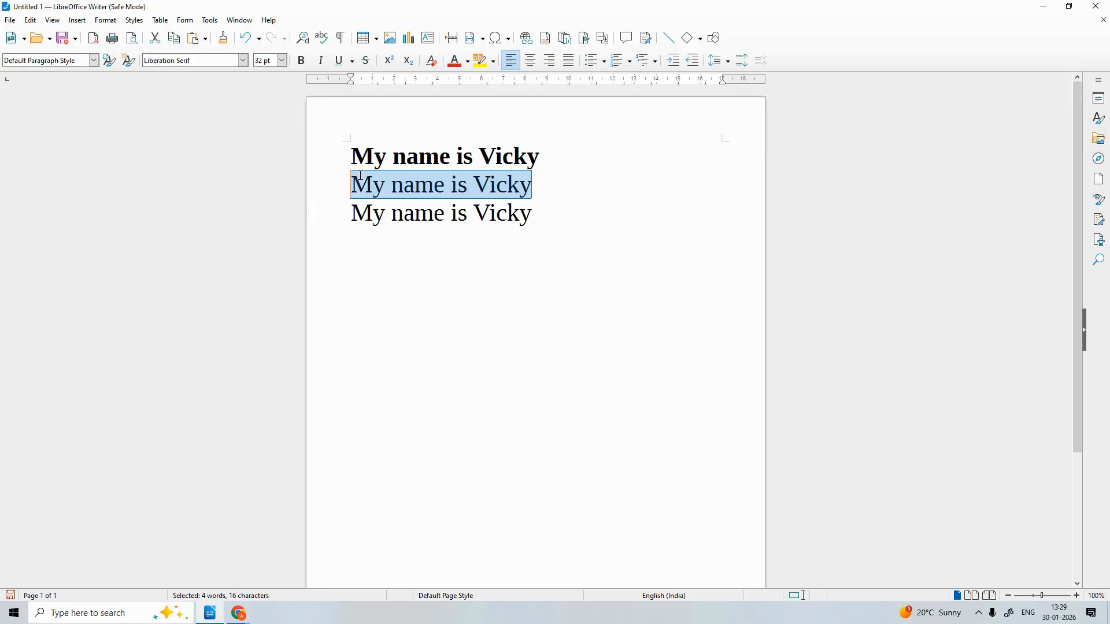
mouse_move(239, 612)
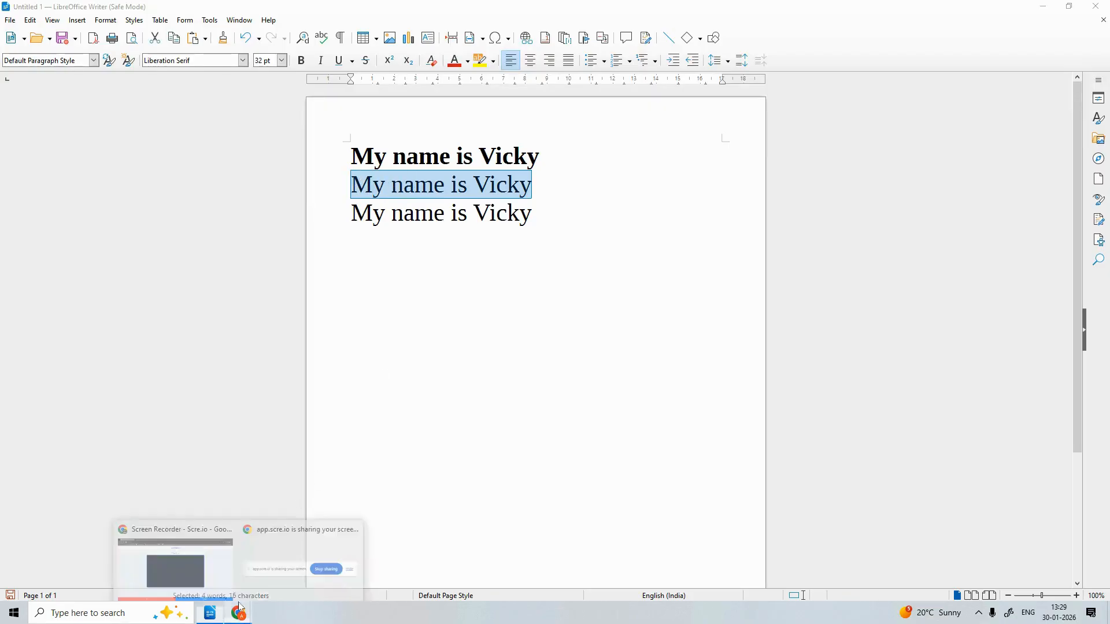
click(208, 555)
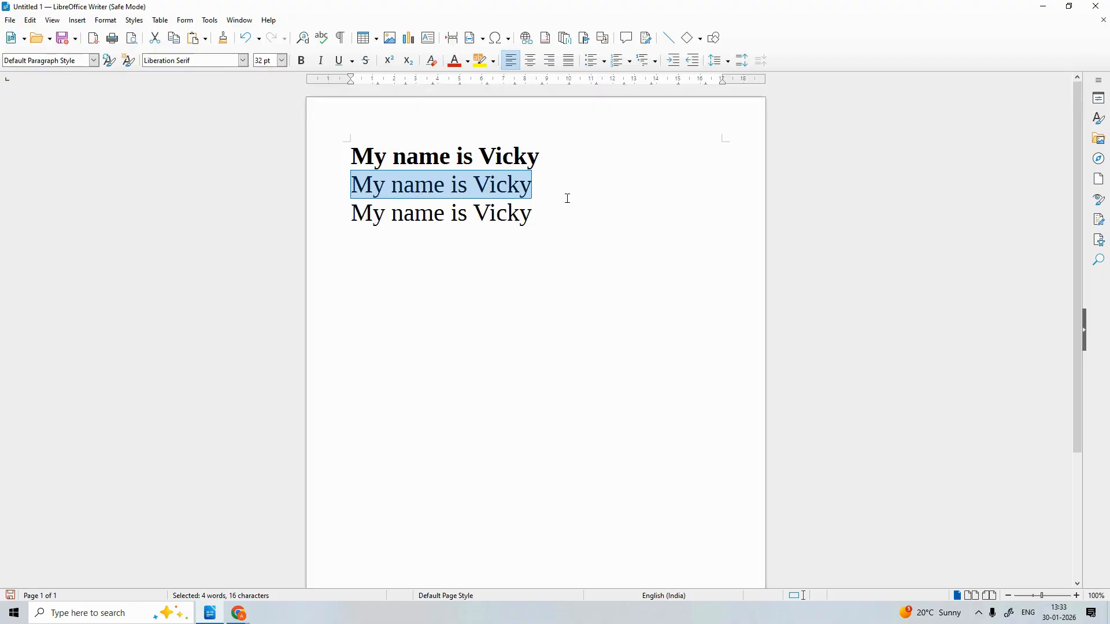
key(ctrl+i)
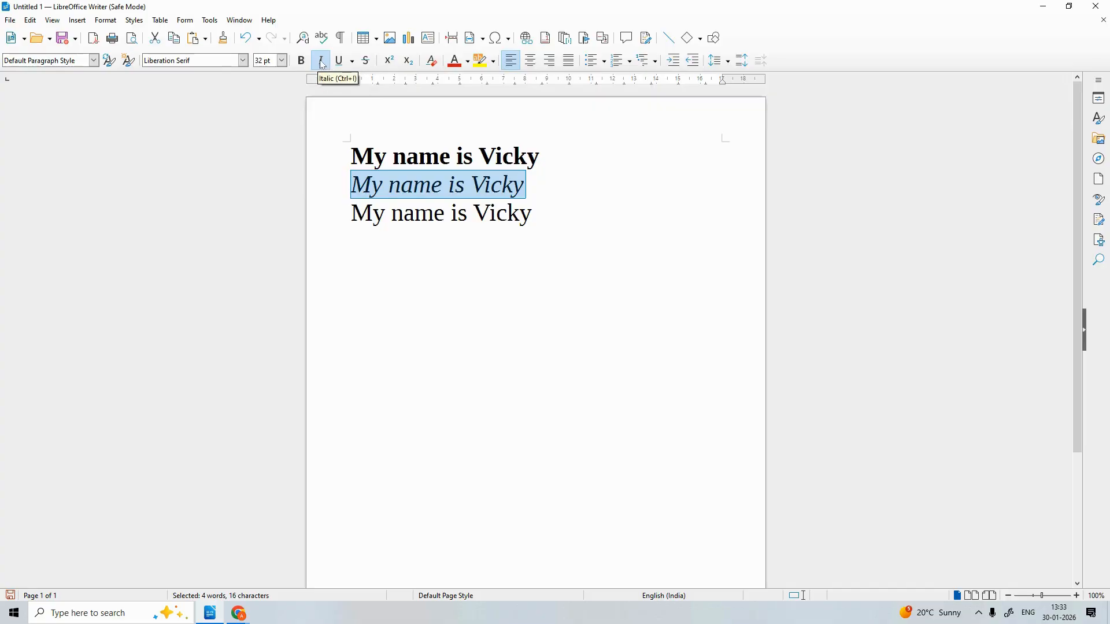
click(541, 217)
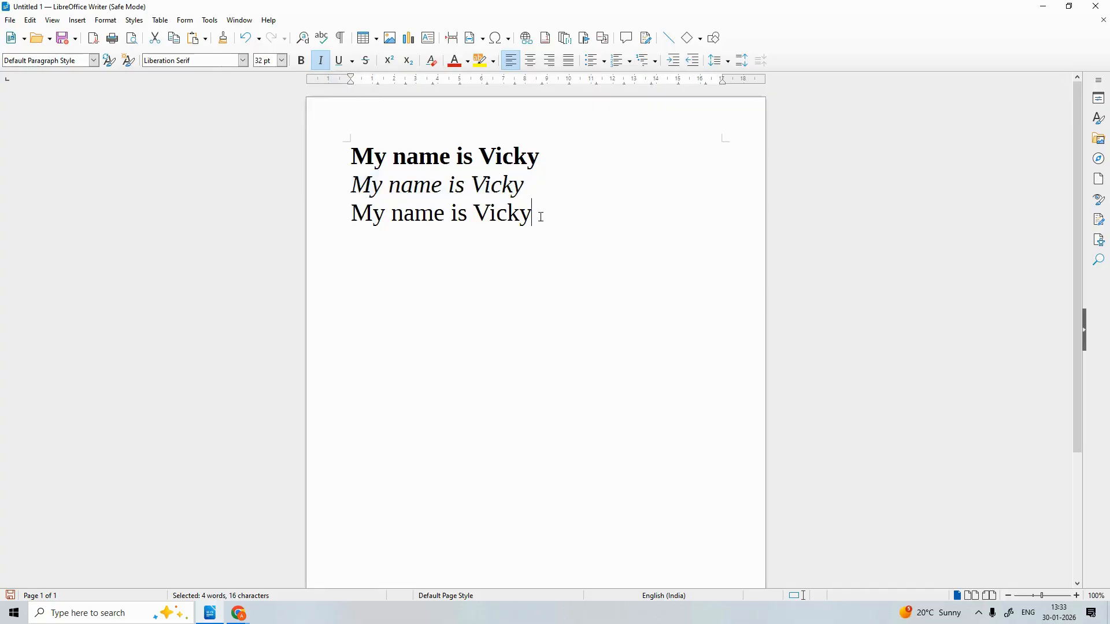
Paste a fourth copy of the sentence on a new line below line 3
drag(547, 217, 357, 205)
key(ctrl+c)
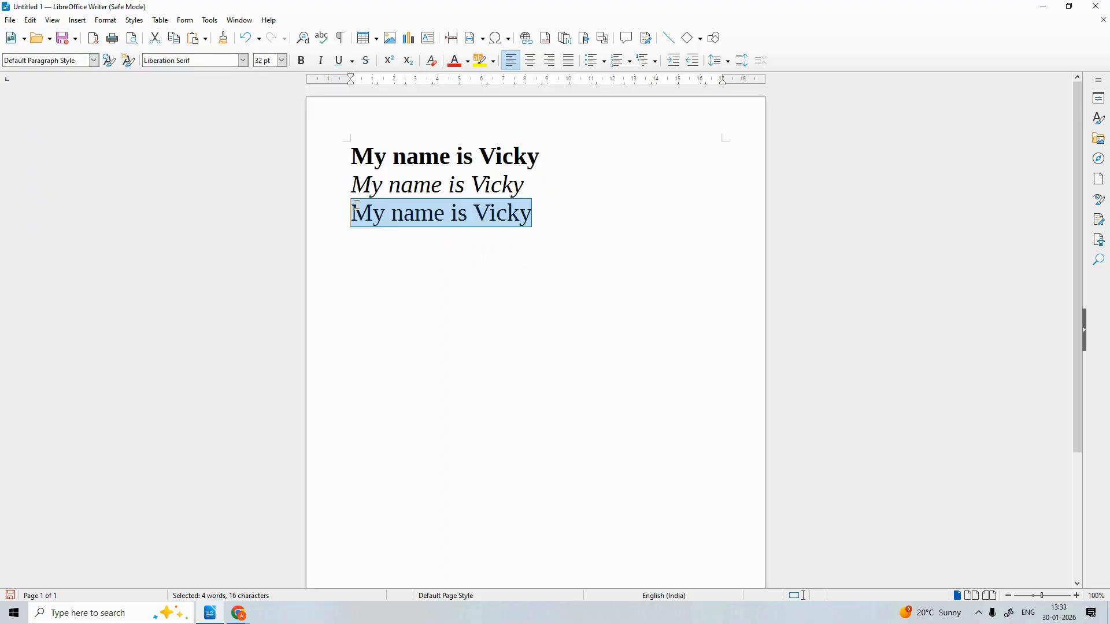
click(542, 215)
key(Return)
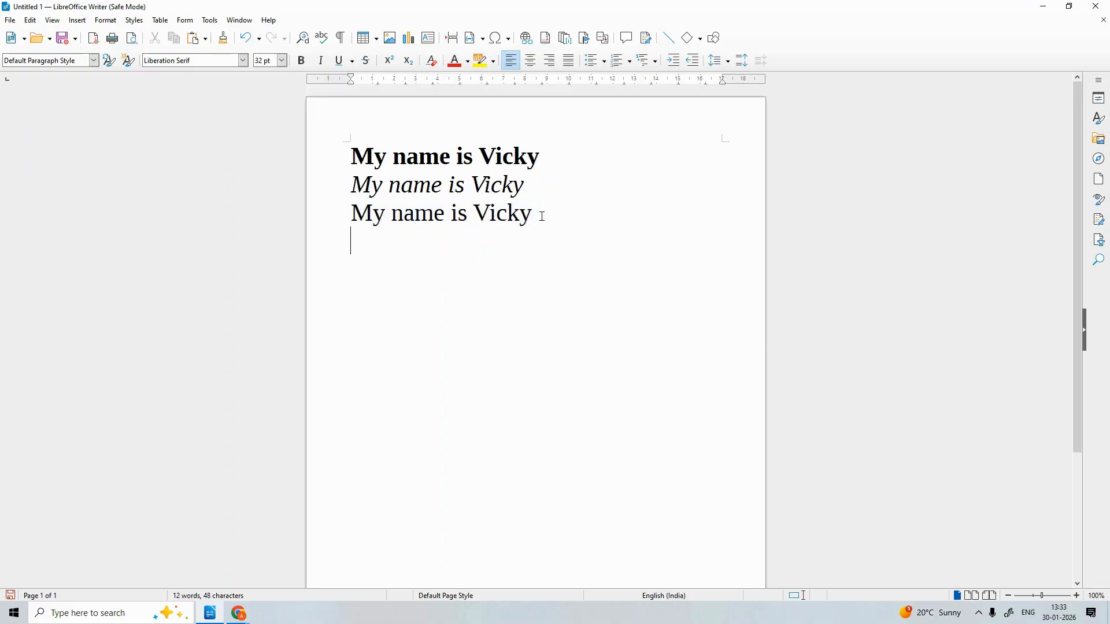
key(ctrl+v)
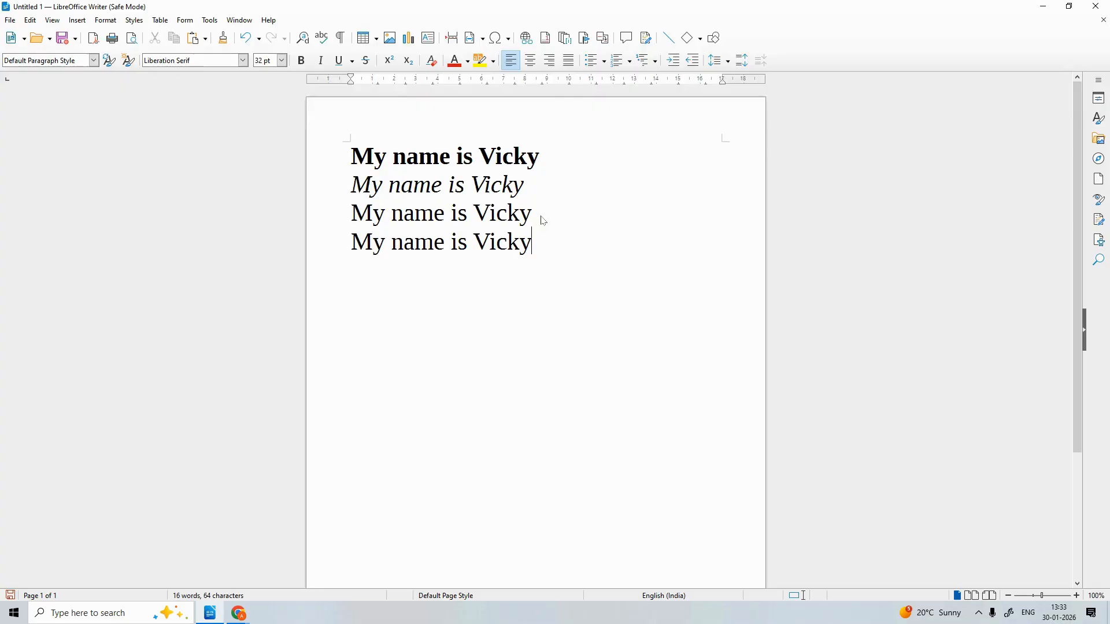
Give the third line a Wave underline, then select the fourth line
click(542, 215)
drag(542, 216, 351, 212)
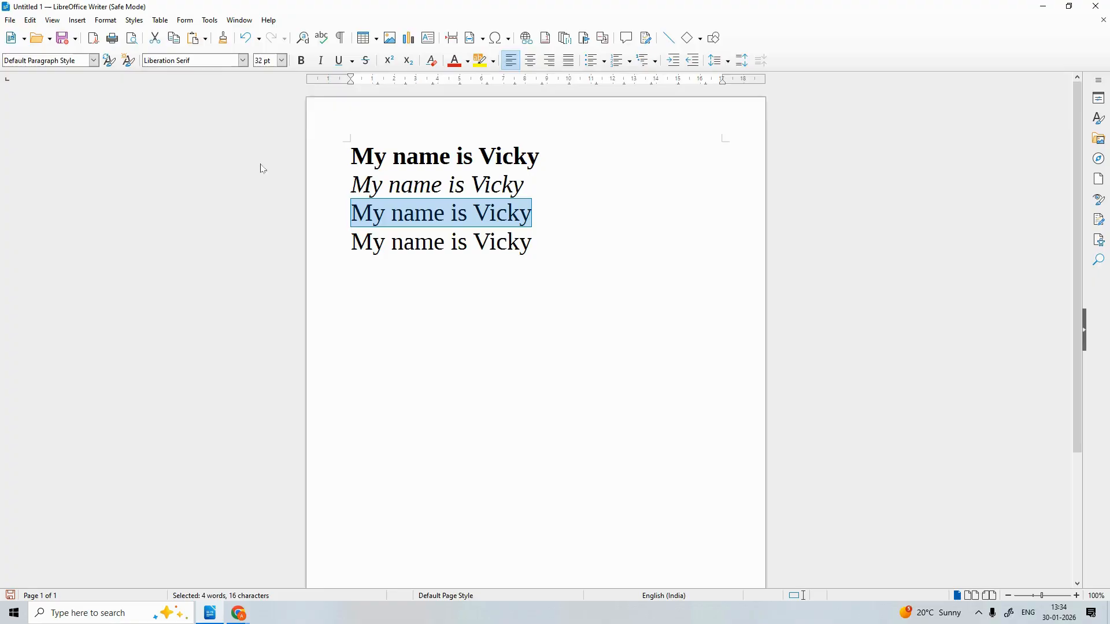
key(ctrl+u)
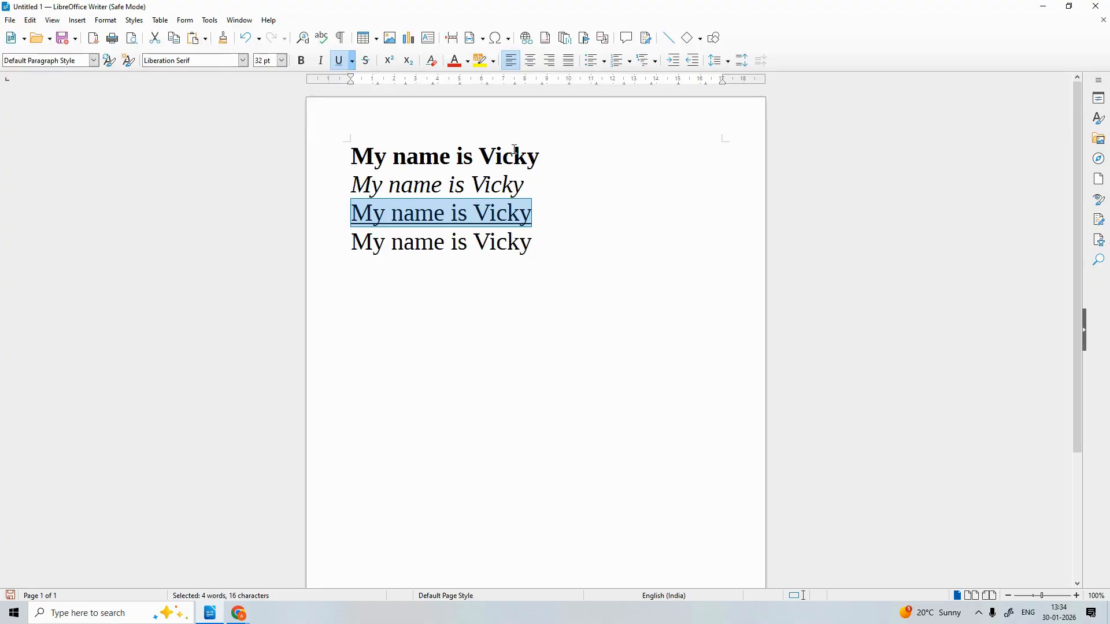
click(352, 60)
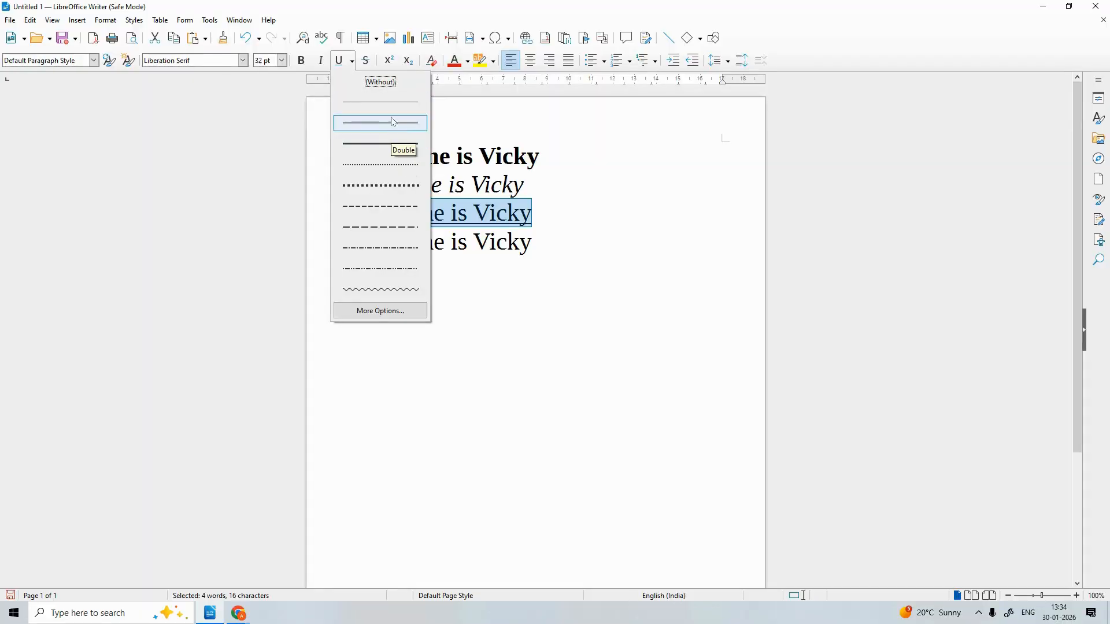
click(389, 289)
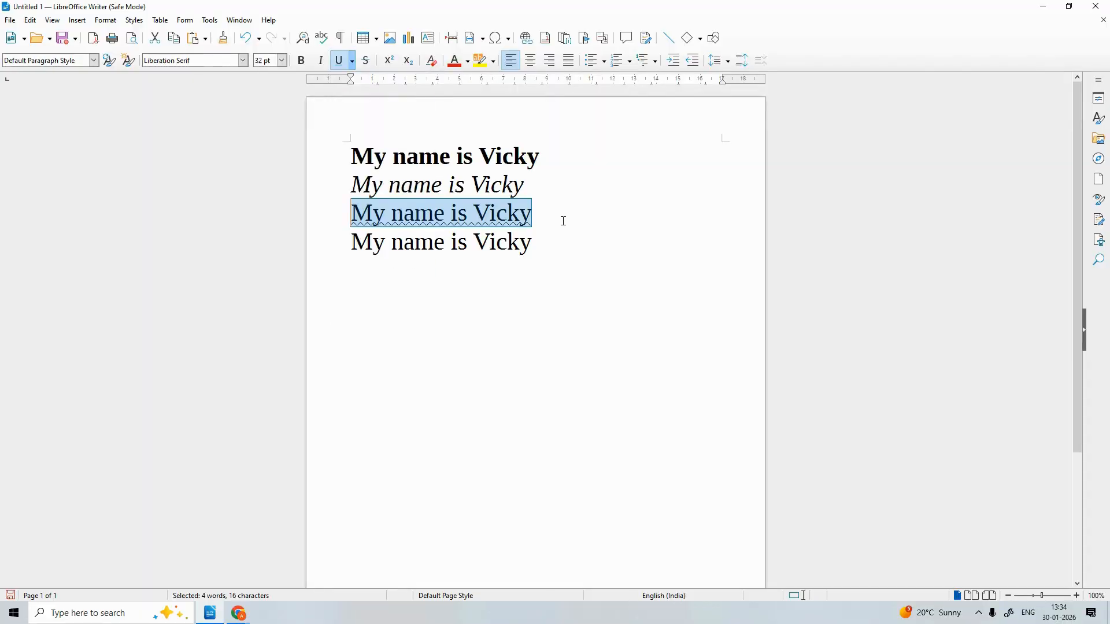
click(550, 219)
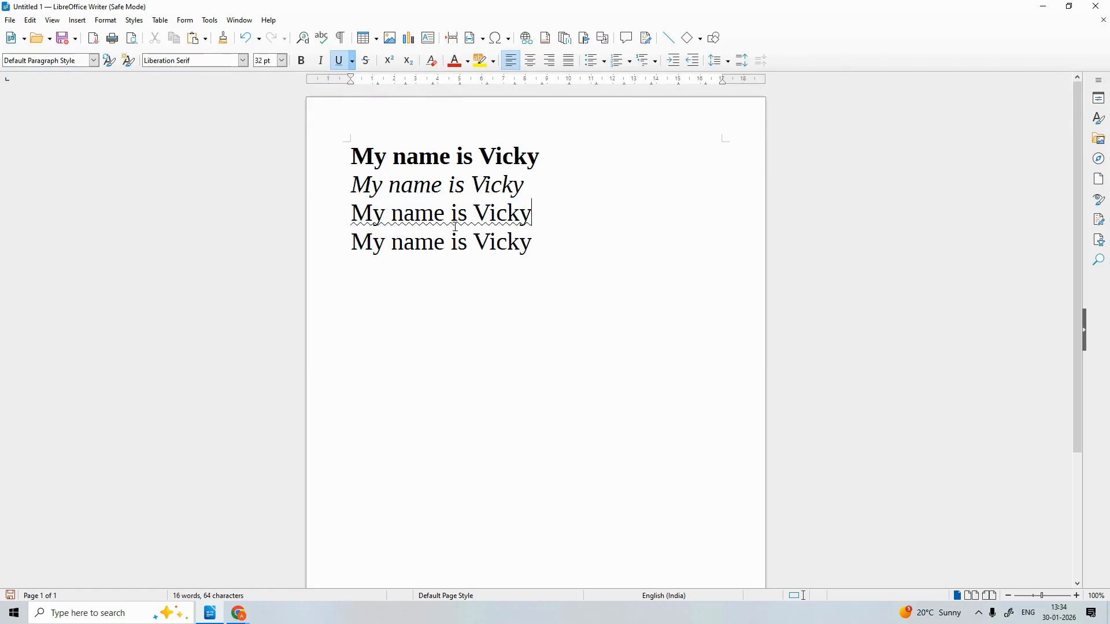
click(538, 241)
drag(542, 242, 348, 243)
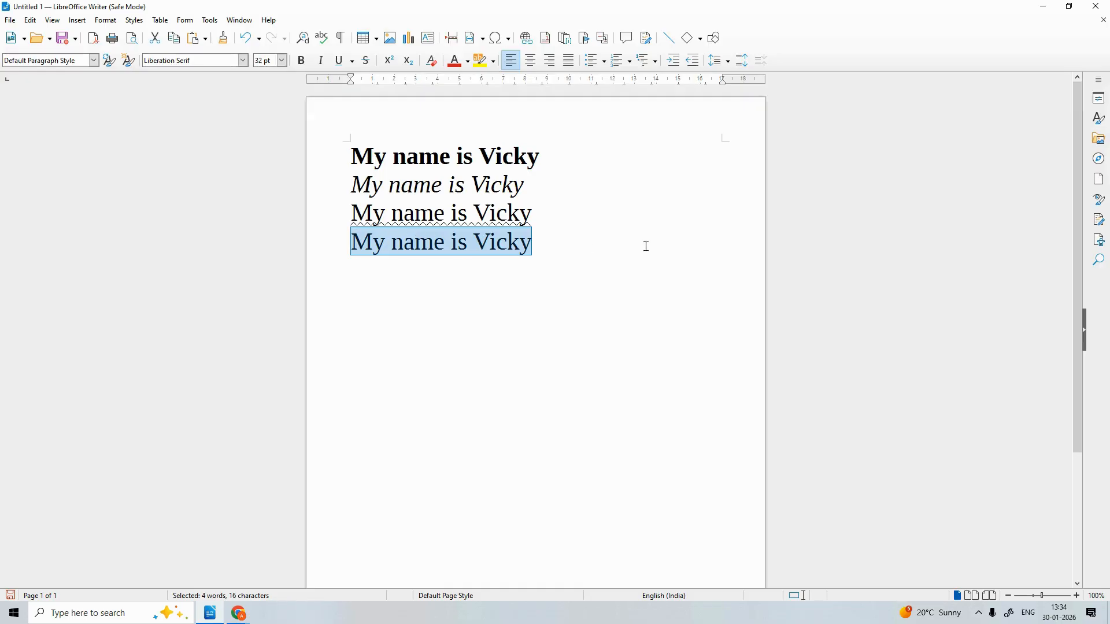
Apply strikethrough to the selected fourth 'My name is' line
click(366, 61)
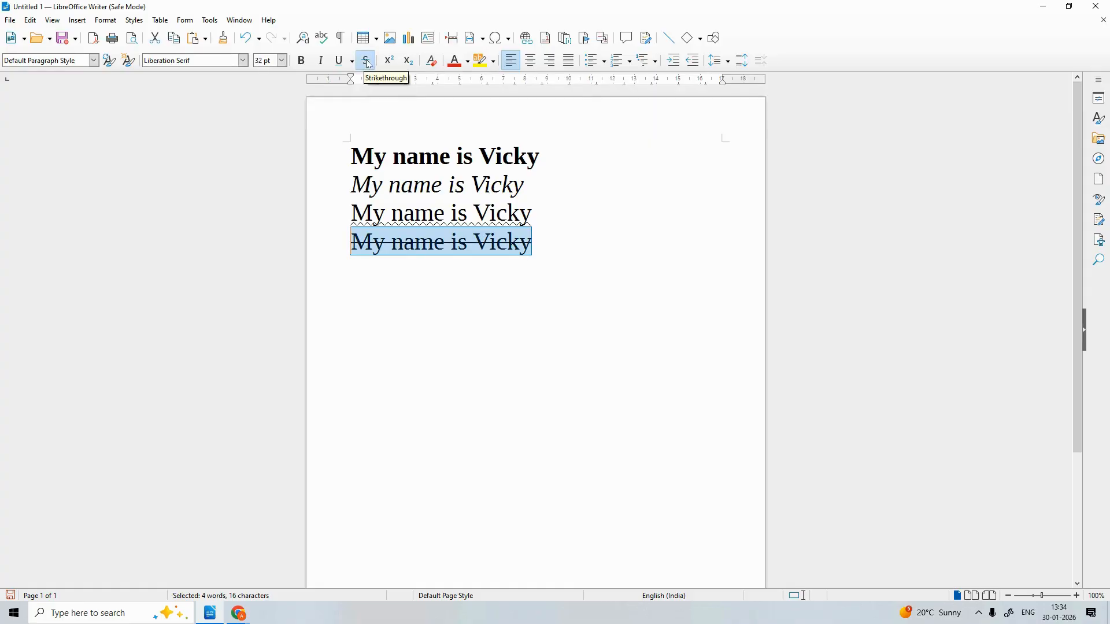
click(548, 238)
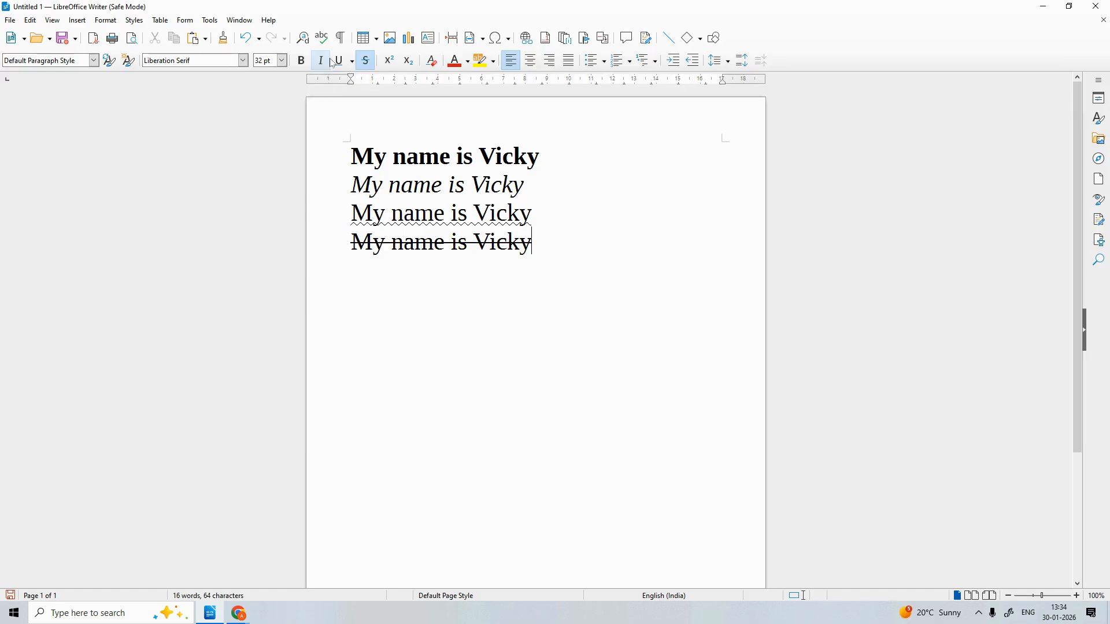
click(301, 61)
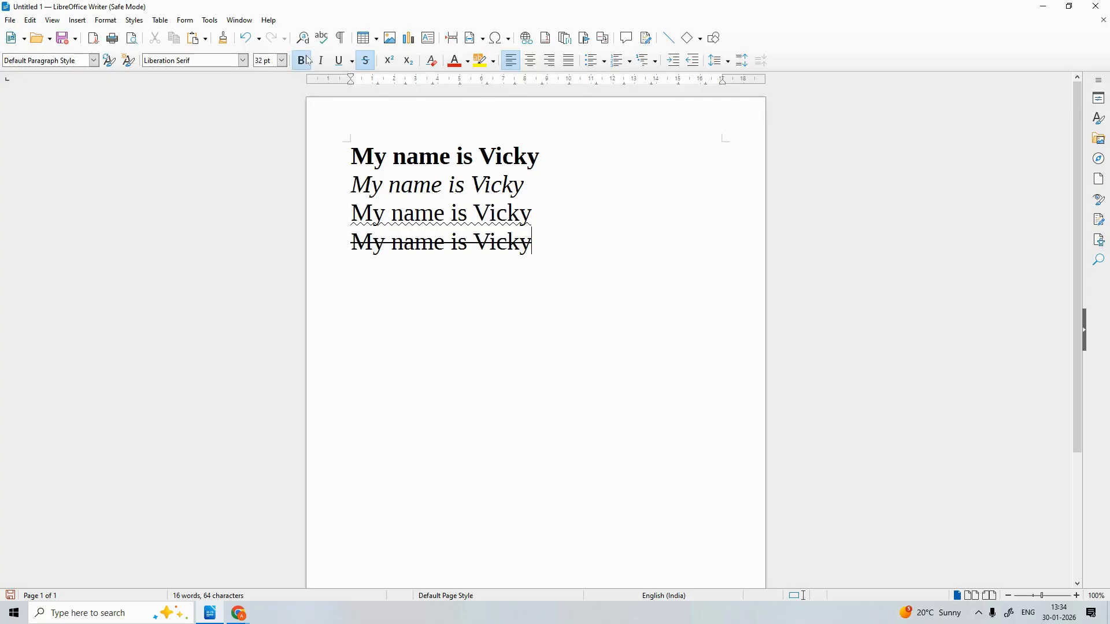
click(548, 154)
click(529, 185)
click(544, 212)
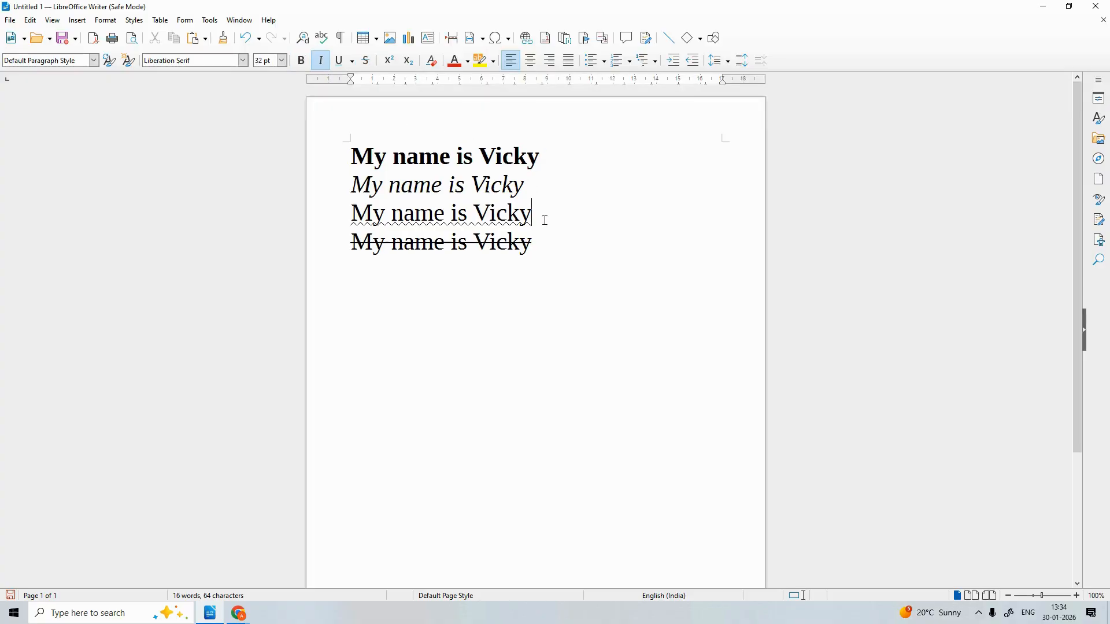
click(538, 243)
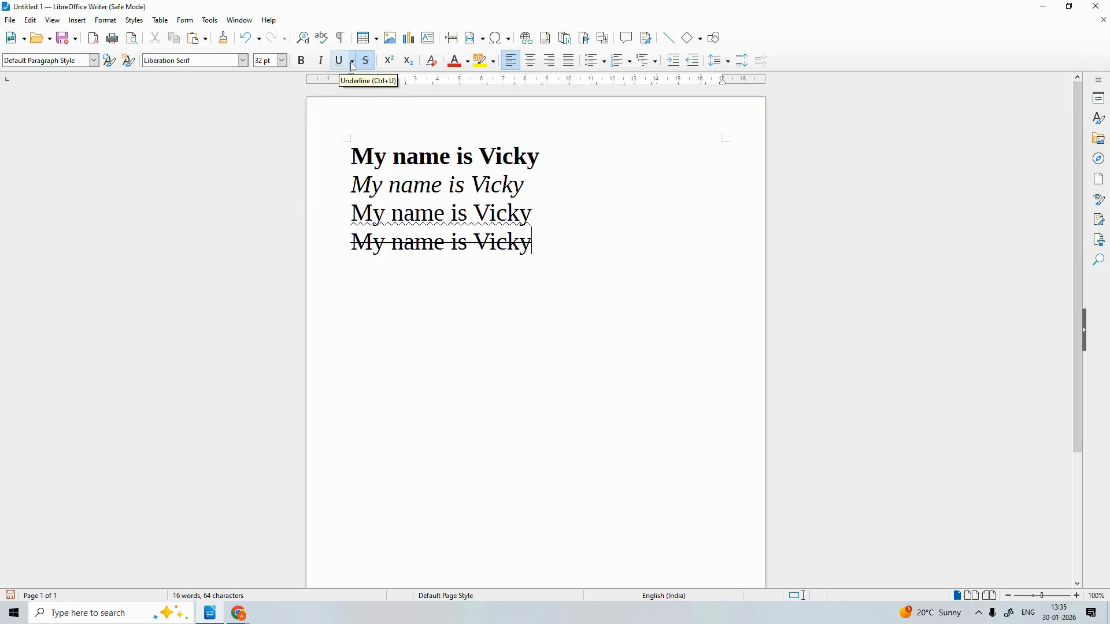
click(555, 201)
click(554, 157)
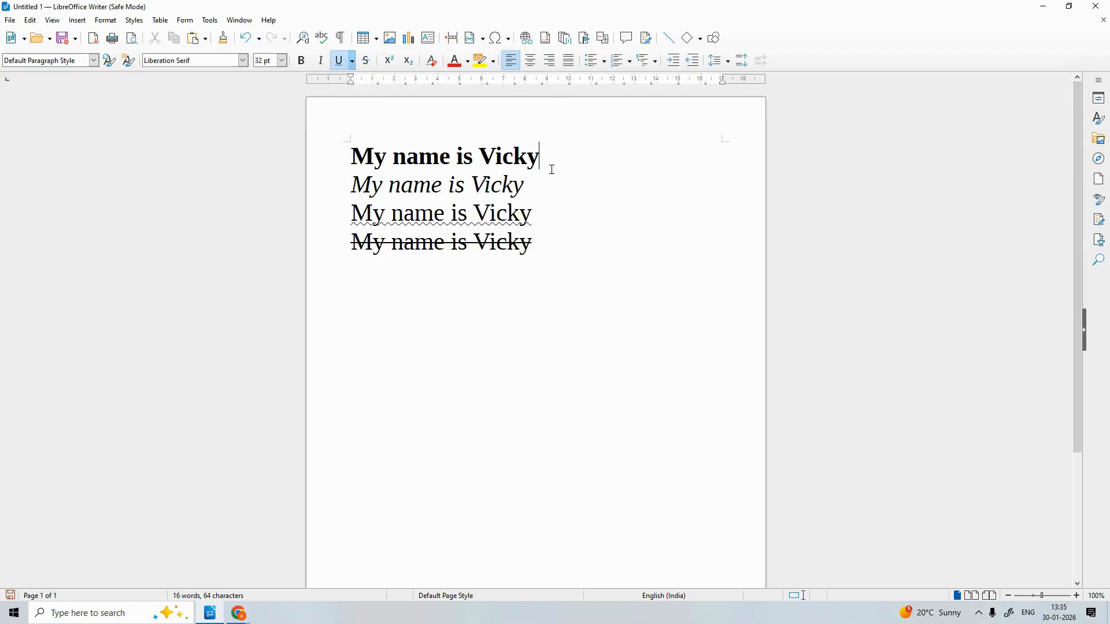
click(537, 239)
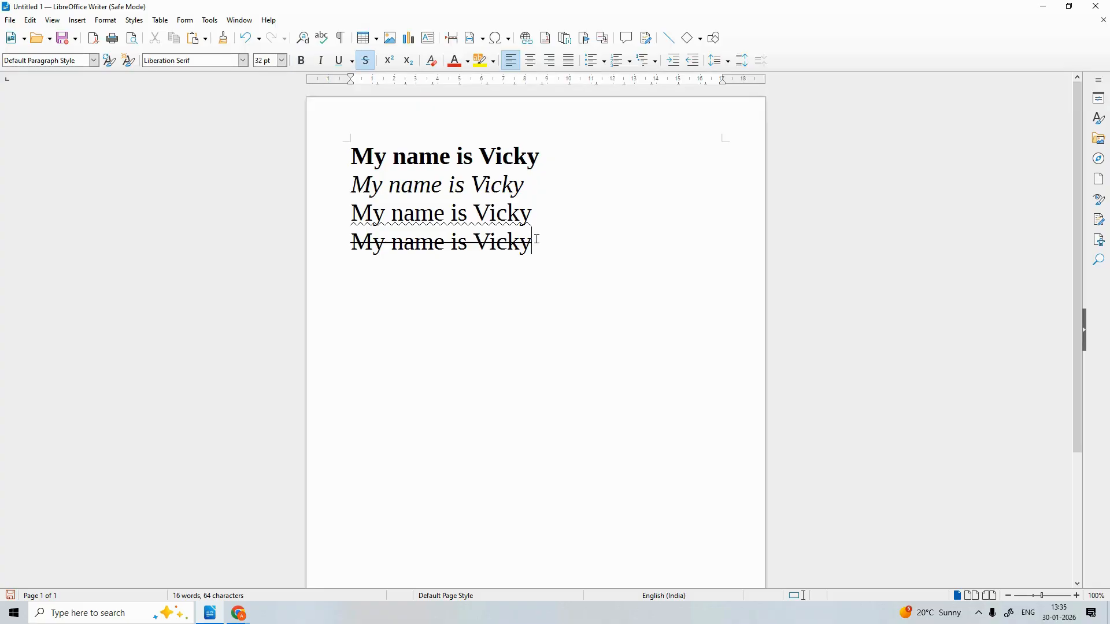
Backspace away all four styled sample lines until the page is blank
key(BackSpace)
key(BackSpace)
key(BackSpace)
key(BackSpace)
key(BackSpace)
key(BackSpace)
key(BackSpace)
key(BackSpace)
key(BackSpace)
key(BackSpace)
key(BackSpace)
key(BackSpace)
key(BackSpace)
key(BackSpace)
key(BackSpace)
key(BackSpace)
key(BackSpace)
key(BackSpace)
key(BackSpace)
key(BackSpace)
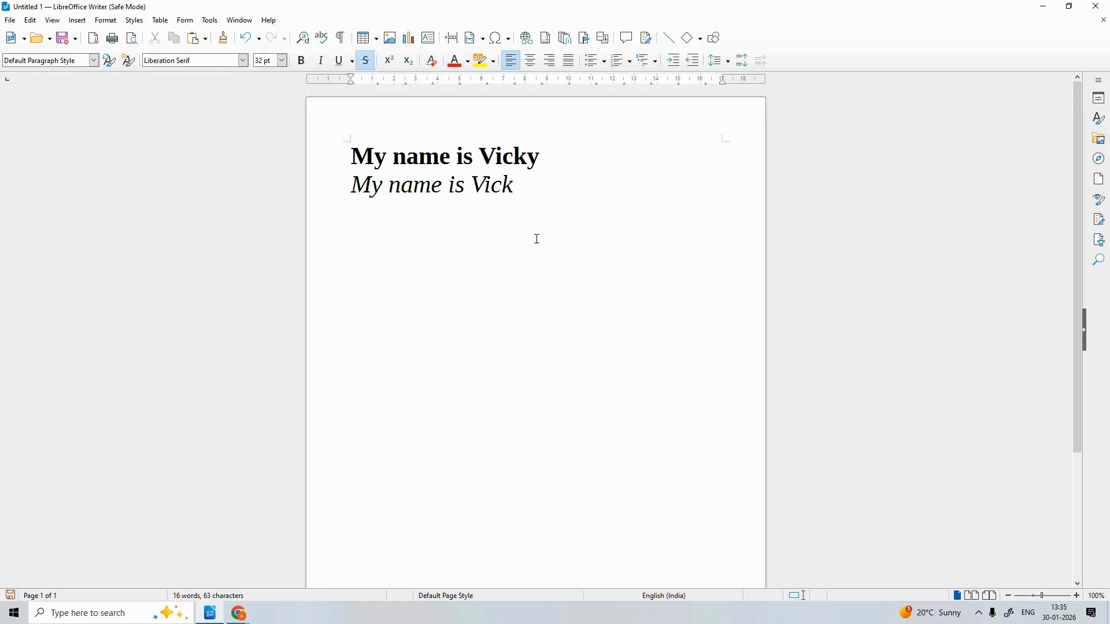
key(BackSpace)
key(BackSpace)
key(BackSpace)
key(BackSpace)
key(BackSpace)
key(BackSpace)
key(BackSpace)
key(BackSpace)
key(BackSpace)
key(BackSpace)
key(BackSpace)
key(BackSpace)
key(BackSpace)
key(BackSpace)
key(BackSpace)
key(BackSpace)
key(BackSpace)
key(BackSpace)
key(BackSpace)
key(BackSpace)
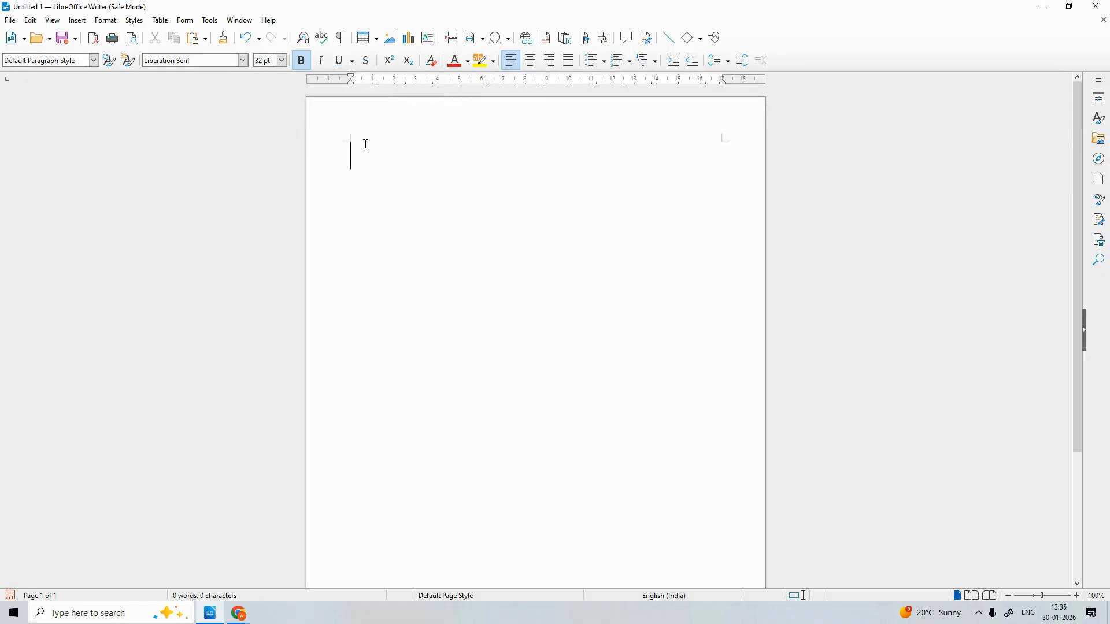
Replace the typed 4 with a bold base digit 2 at 32 pt
text(4)
key(BackSpace)
text(2)
drag(369, 158, 339, 159)
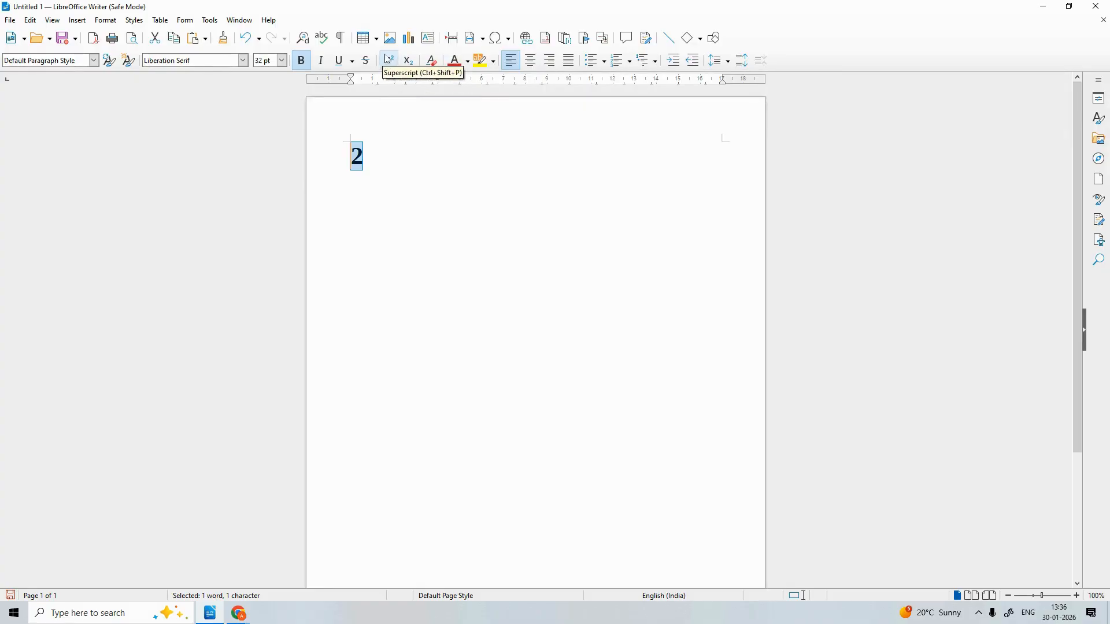
click(400, 146)
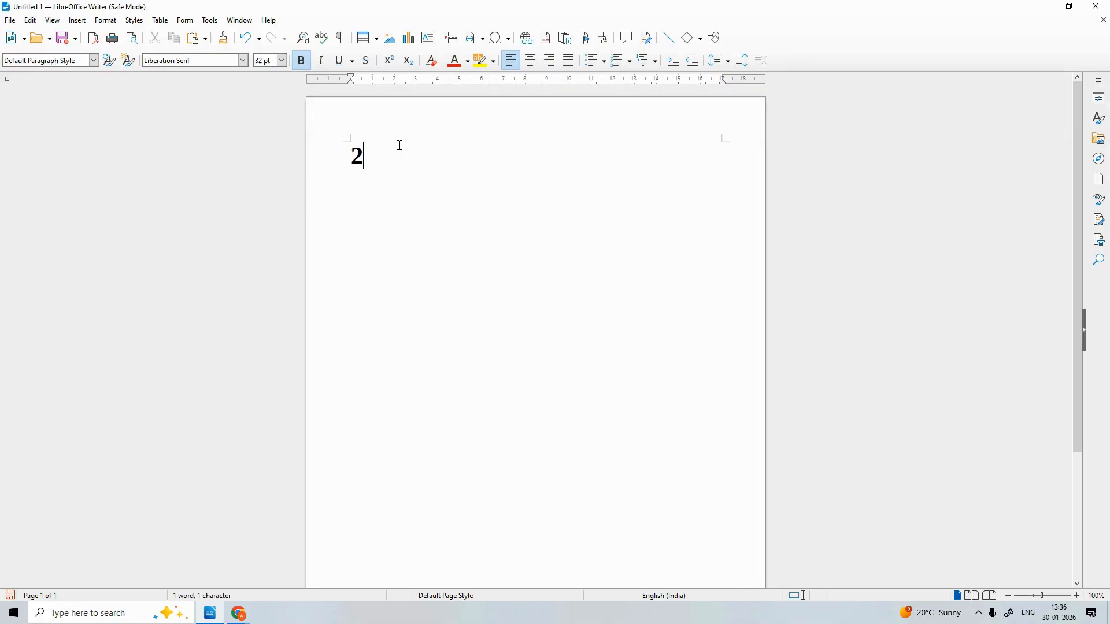
Add a superscript 2 after the base, removing the stray mistyped characters
key(ctrl+shift+p)
text(2)
text(=)
key(BackSpace)
text(+34)
key(BackSpace)
key(BackSpace)
key(BackSpace)
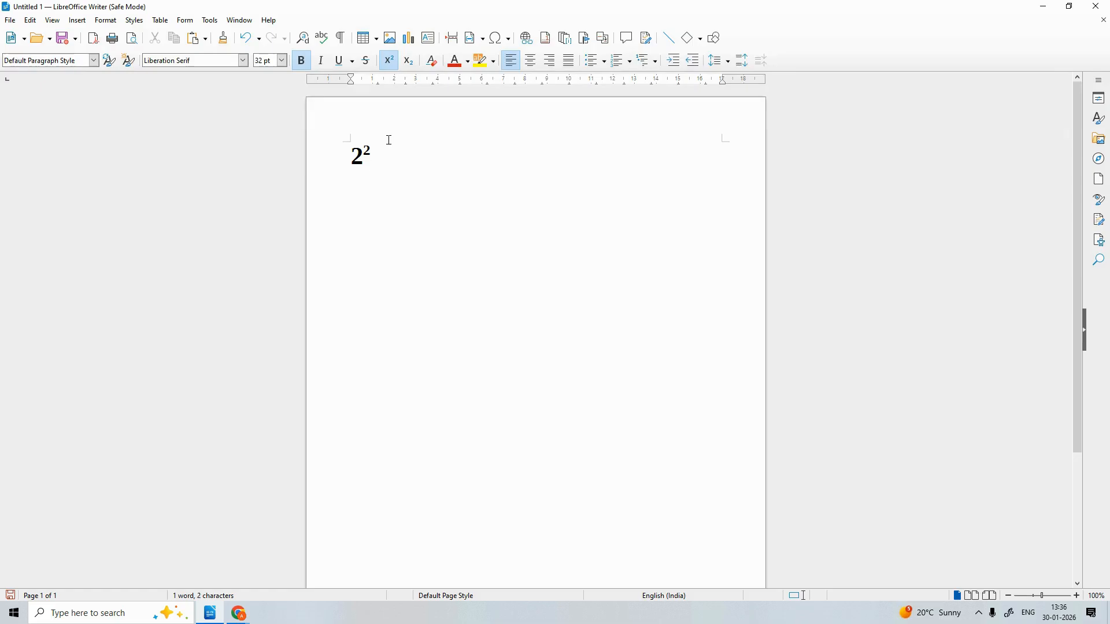
Continue line 1 as 2²+2²= 8, with the second exponent in superscript
key(ctrl+shift+p)
text(+2)
key(ctrl+shift+p)
text(2=)
key(BackSpace)
key(BackSpace)
text(2)
key(ctrl+shift+p)
text(= 8)
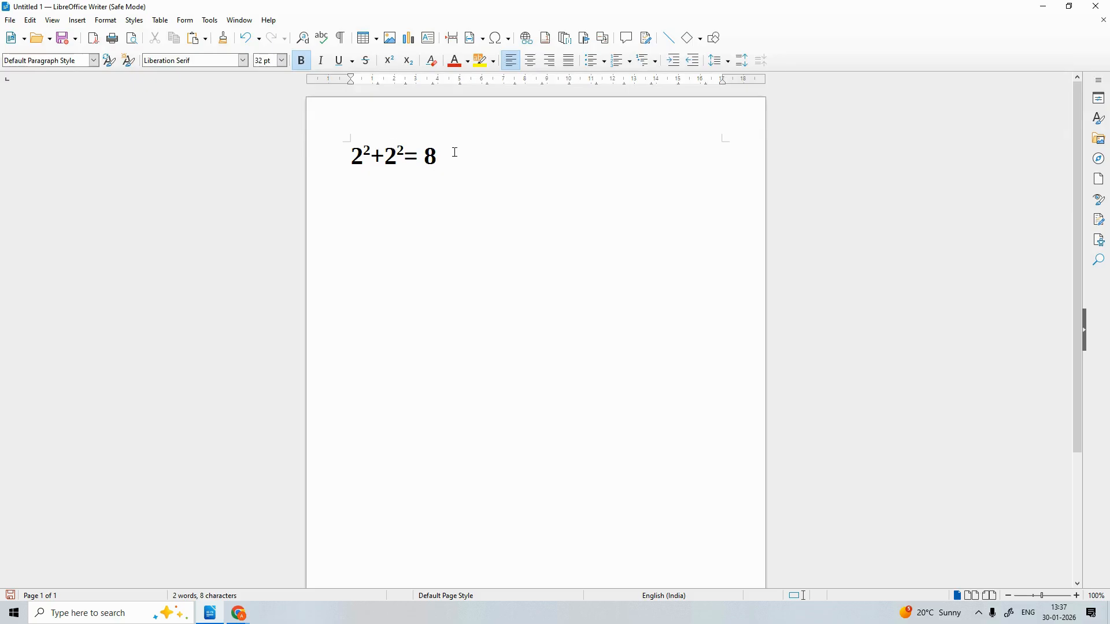
Start a second line with 3 and switch superscript on for its exponent
key(Return)
text(3)
key(ctrl+shift+p)
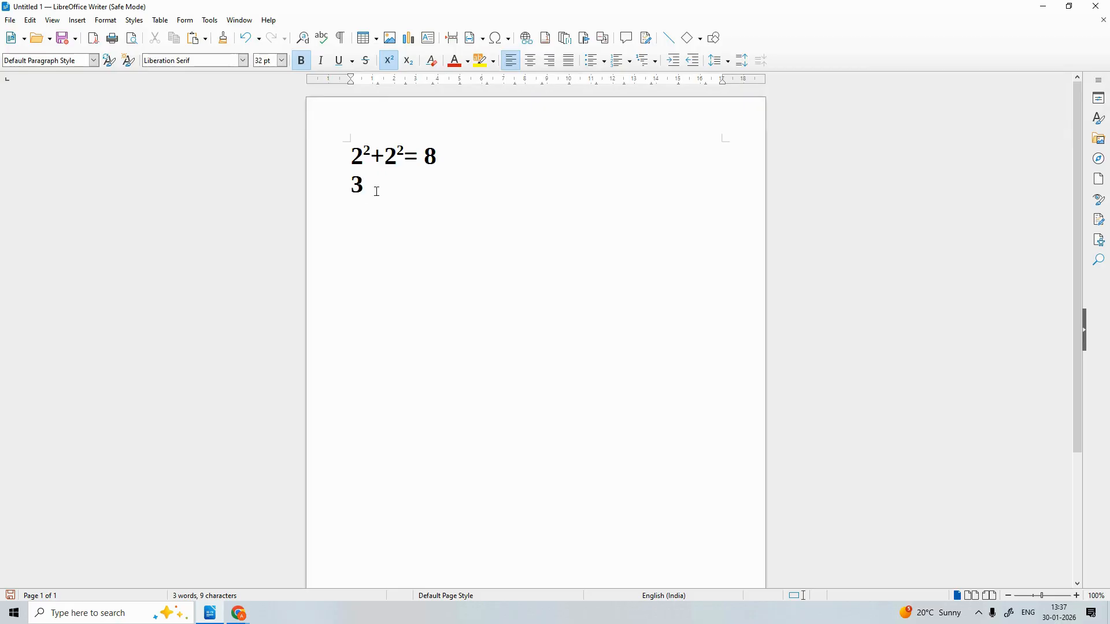
Write '3²+1' on the second line, using the Superscript button for the exponent
key(ctrl+shift+p)
text(3)
key(BackSpace)
drag(371, 190, 330, 186)
click(365, 184)
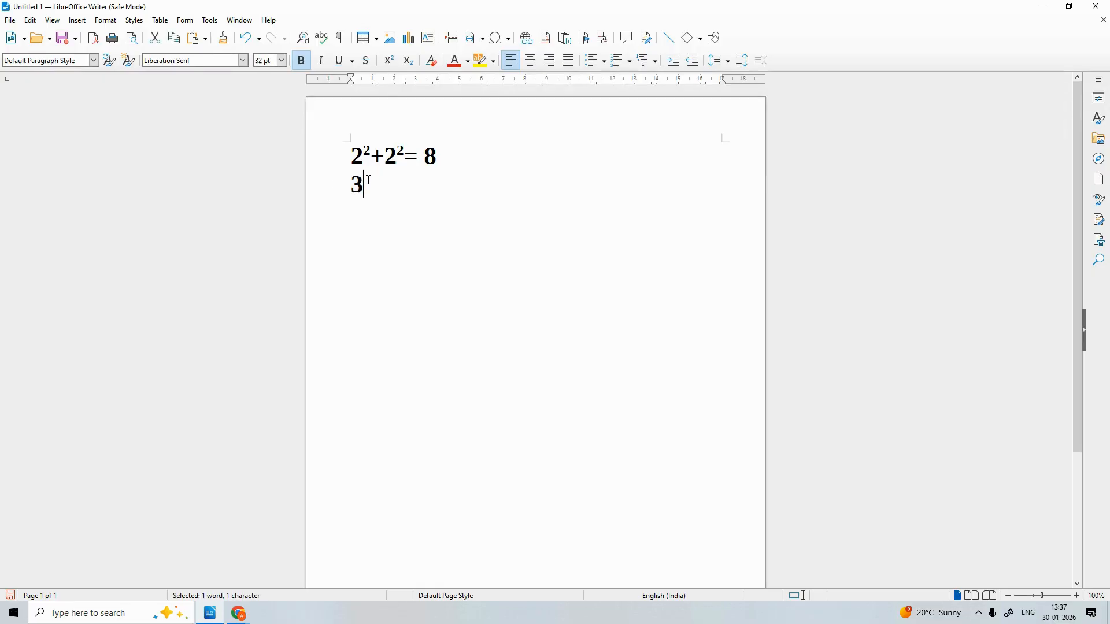
click(390, 61)
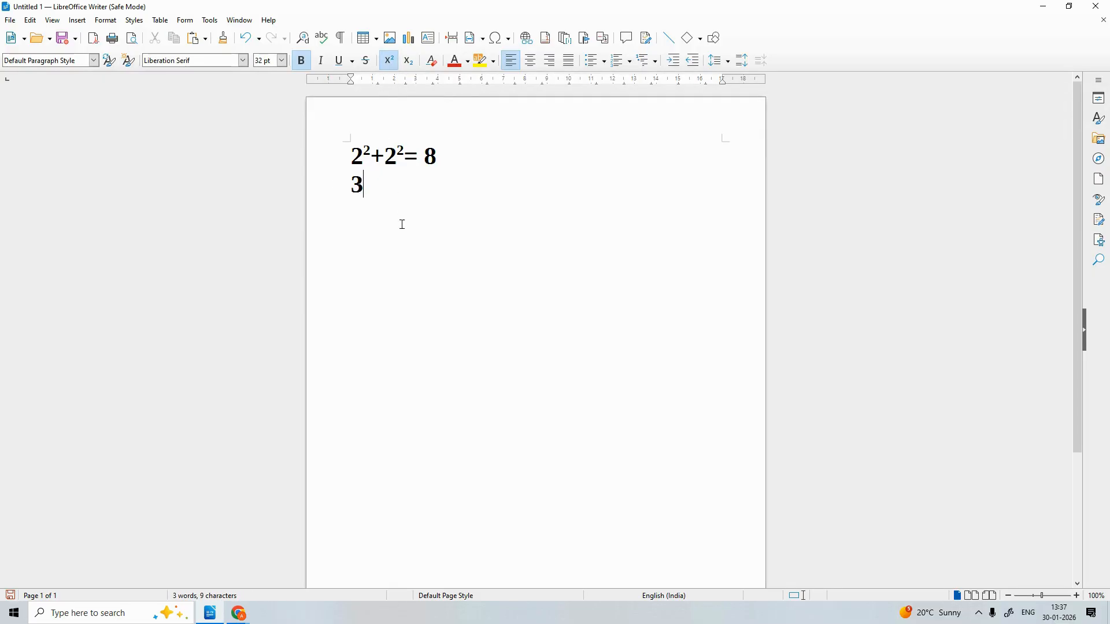
text(2)
click(386, 68)
text(=)
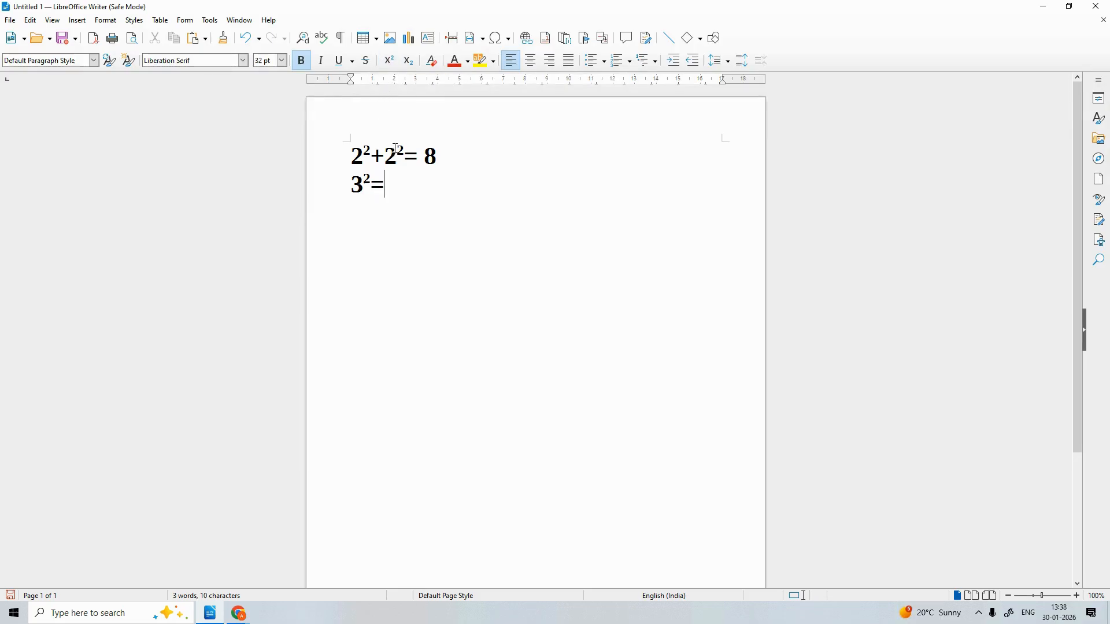
key(BackSpace)
text(+1)
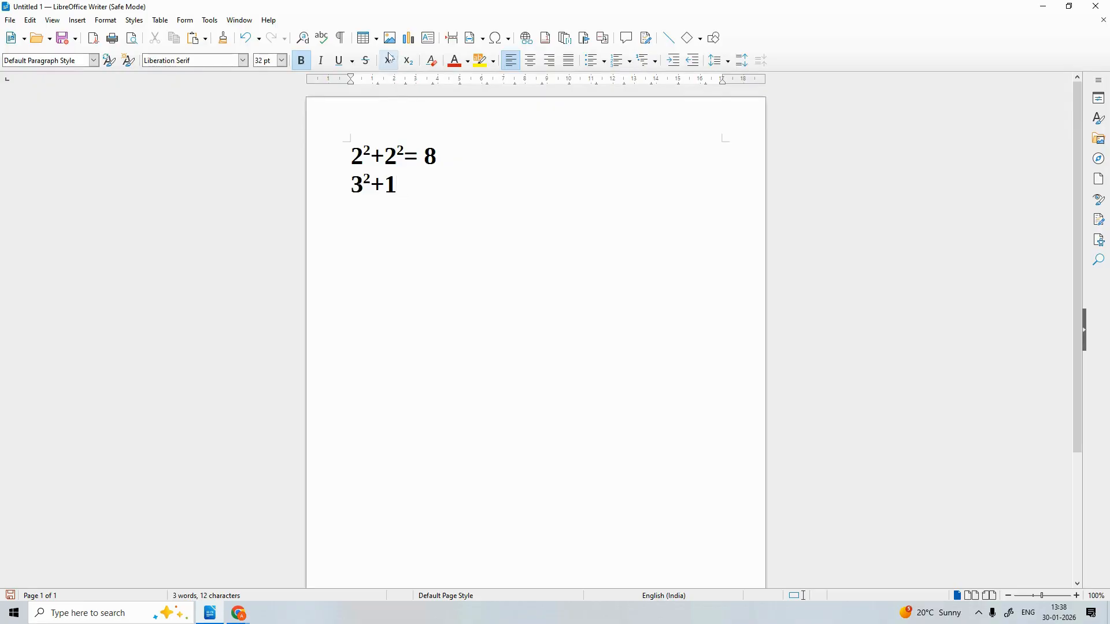
Finish line 2 as 1²=10, then append '; 2*2' after the 8 on line 1
click(391, 58)
text(2=)
key(BackSpace)
text(=)
key(BackSpace)
key(ctrl+shift+p)
text(=)
text(10)
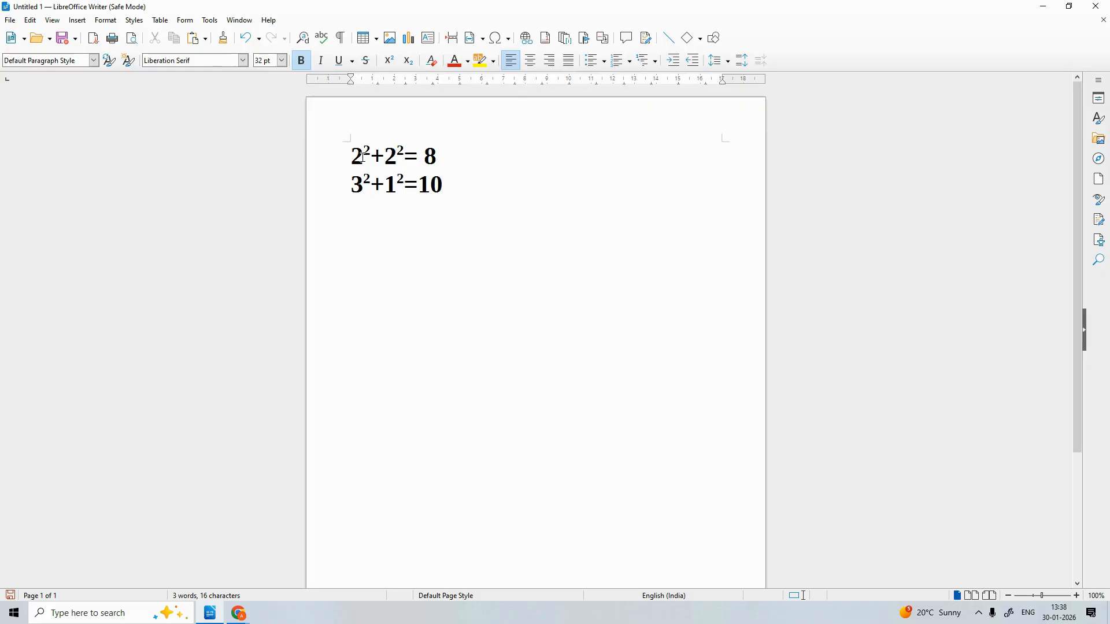
click(457, 155)
text(; 2*2)
Delete both equations with Backspace and turn bold off for new text
click(472, 190)
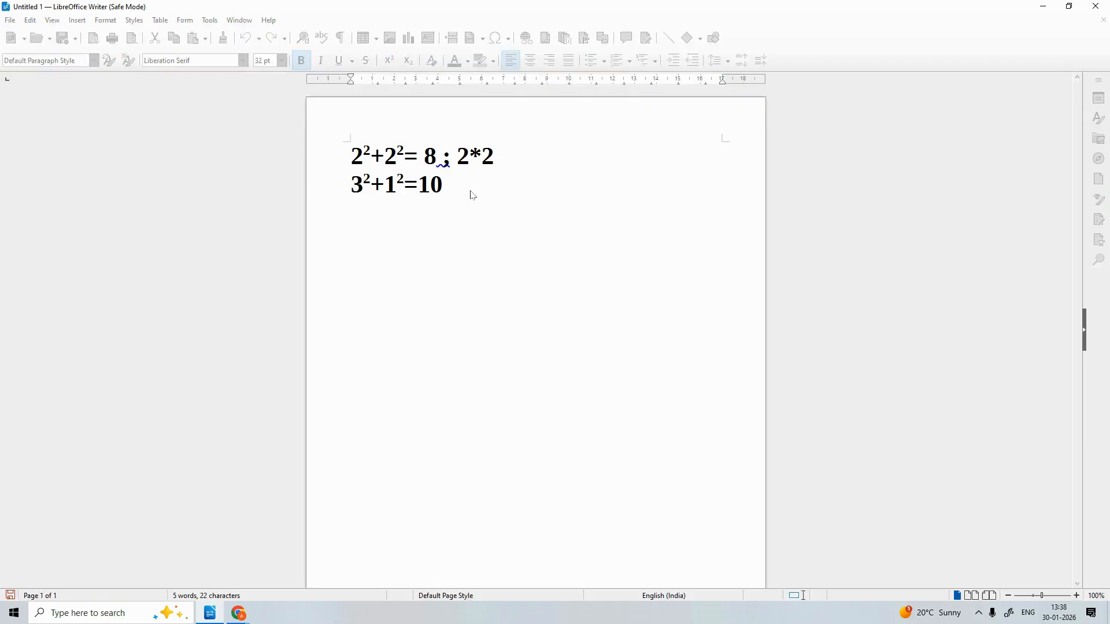
key(BackSpace)
key(BackSpace)
key(BackSpace)
key(BackSpace)
key(BackSpace)
key(BackSpace)
key(BackSpace)
key(BackSpace)
key(BackSpace)
key(BackSpace)
key(BackSpace)
key(BackSpace)
key(BackSpace)
key(BackSpace)
key(BackSpace)
key(BackSpace)
key(BackSpace)
key(BackSpace)
key(BackSpace)
key(BackSpace)
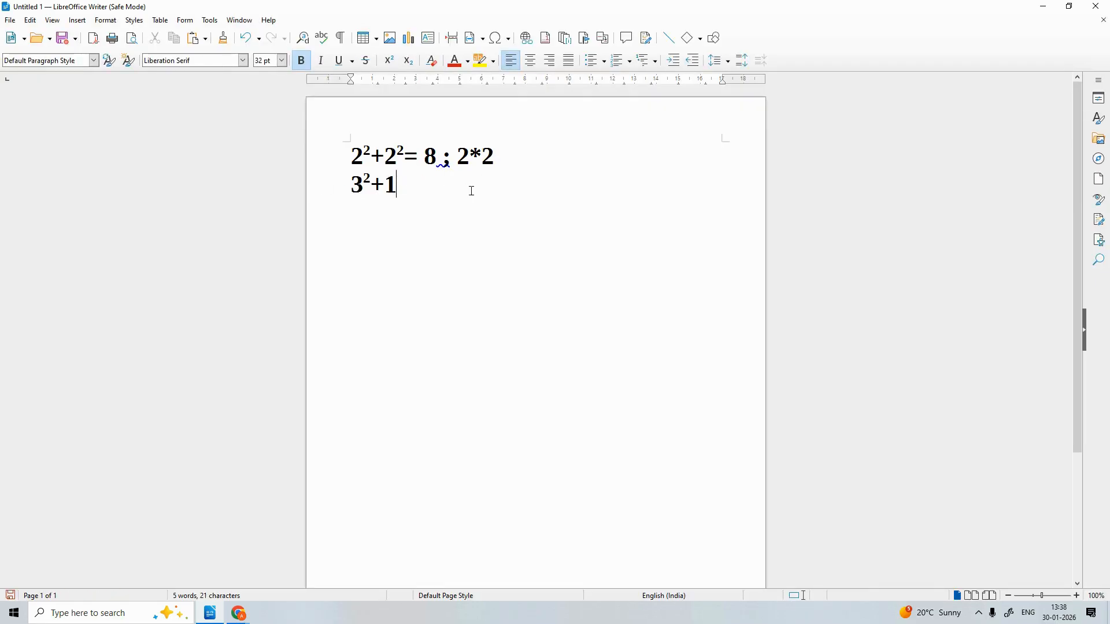
key(BackSpace)
key(BackSpace)
key(BackSpace)
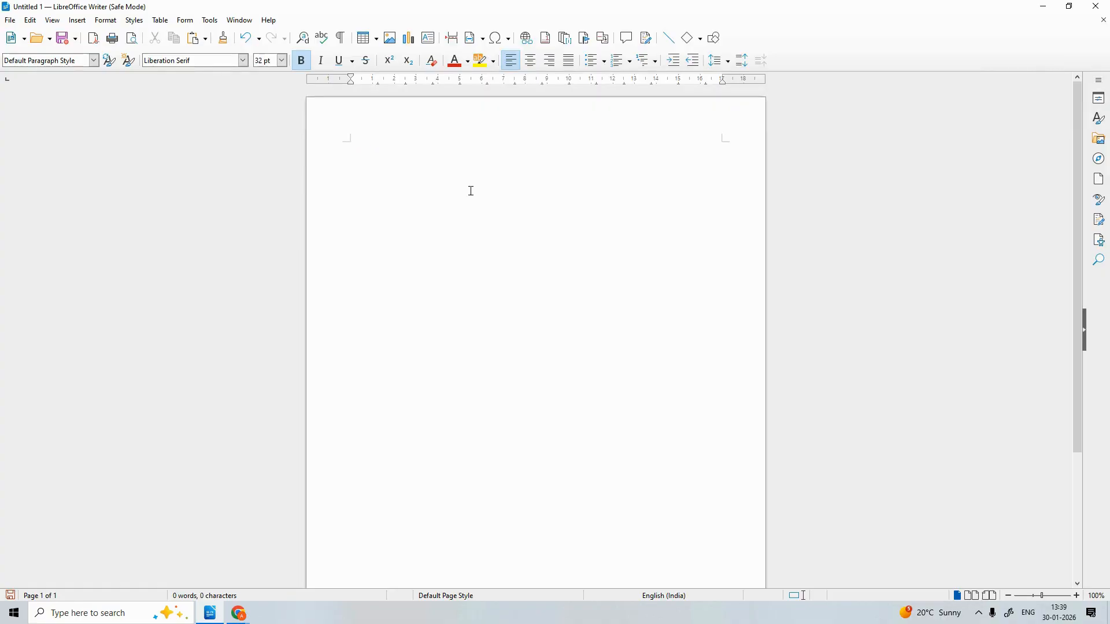
click(302, 63)
Type plain 'H2SO4' on the first line, fixing typos, then start a new line
text(h)
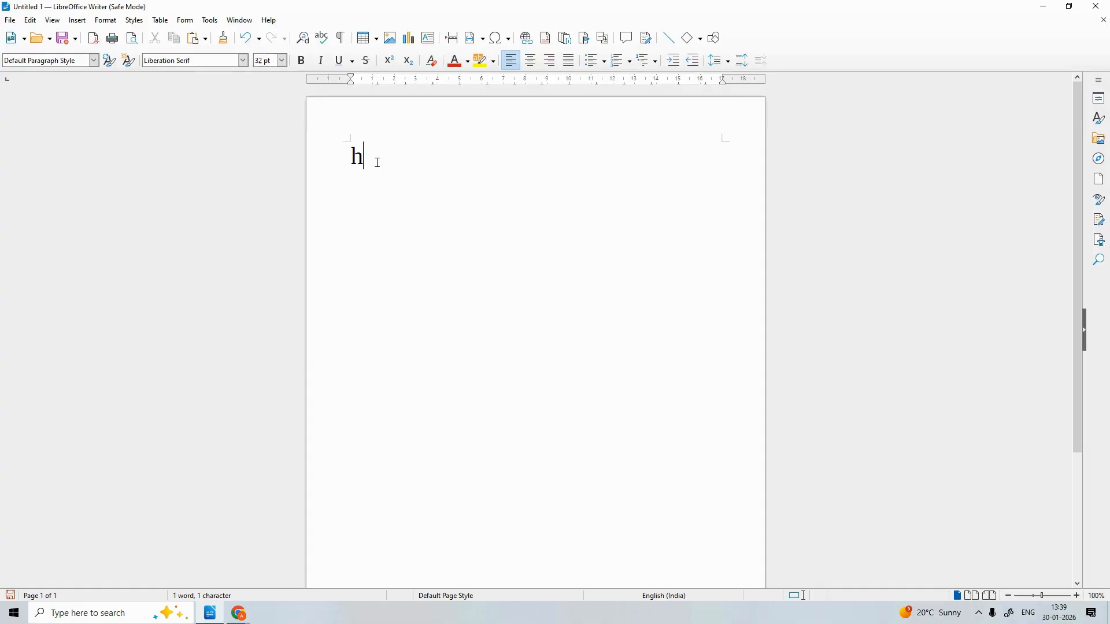
key(BackSpace)
text(H2s)
key(BackSpace)
text(SO$)
key(BackSpace)
text(4)
key(Return)
text(H)
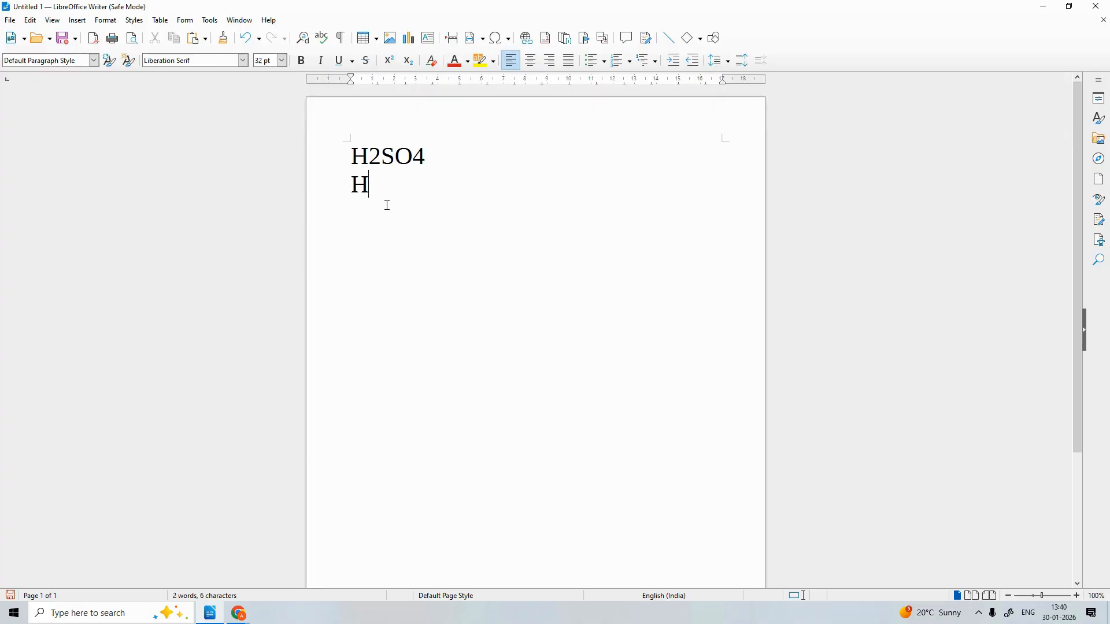
Write H₂SO₄ with subscript 2 and 4, toggling subscript via Ctrl+Shift+B
key(ctrl+shift+b)
text(25363)
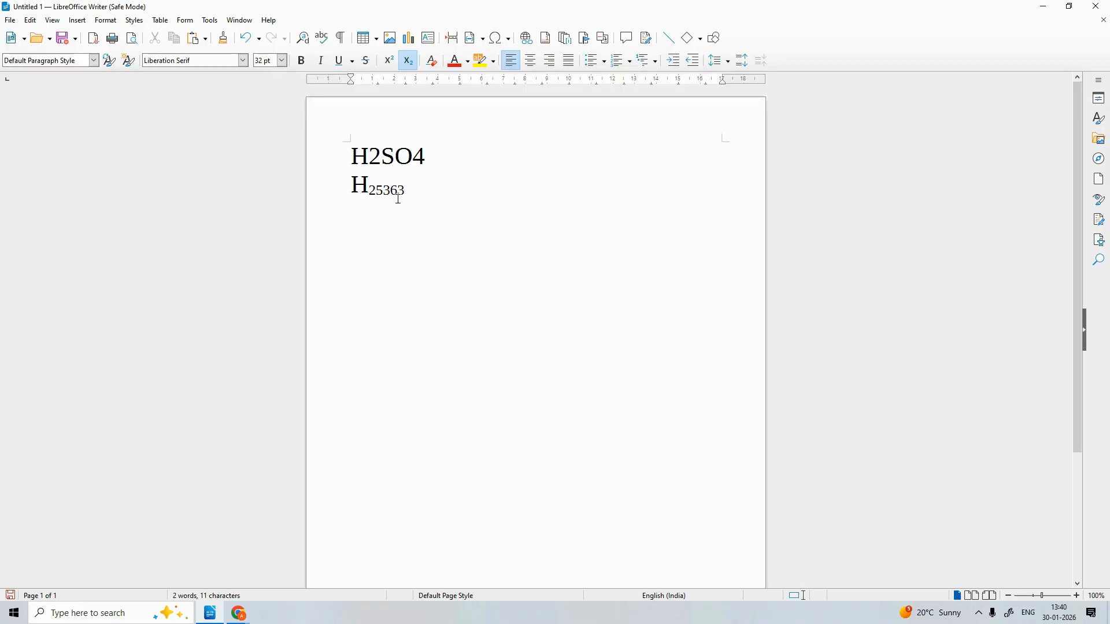
key(BackSpace)
key(BackSpace)
key(BackSpace)
key(BackSpace)
key(ctrl+shift+b)
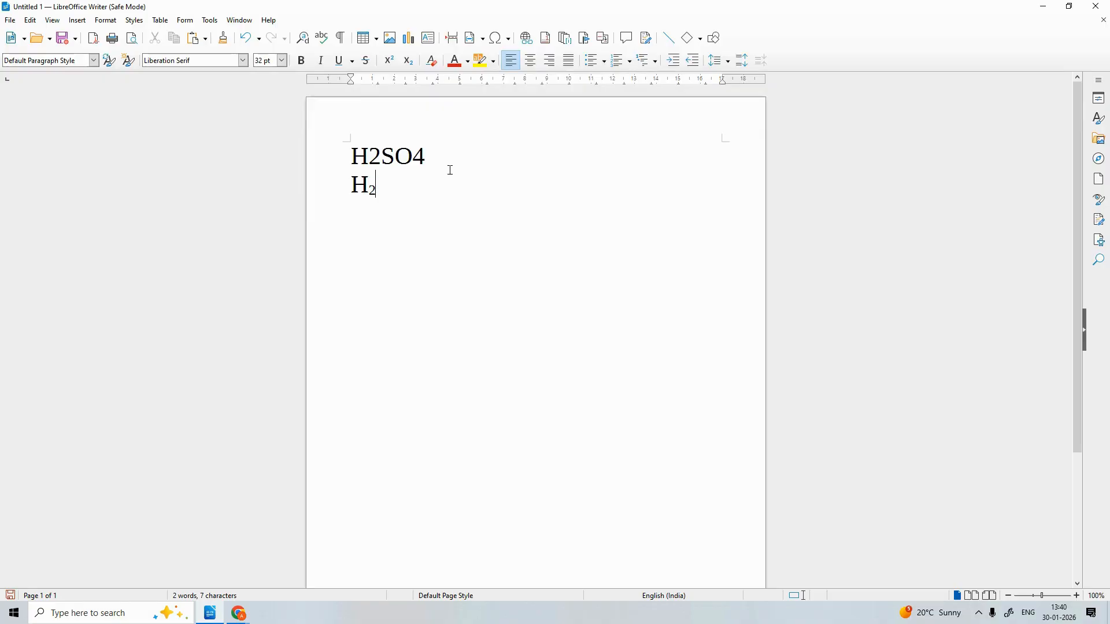
text(s)
key(BackSpace)
text(SO)
key(ctrl+shift+b)
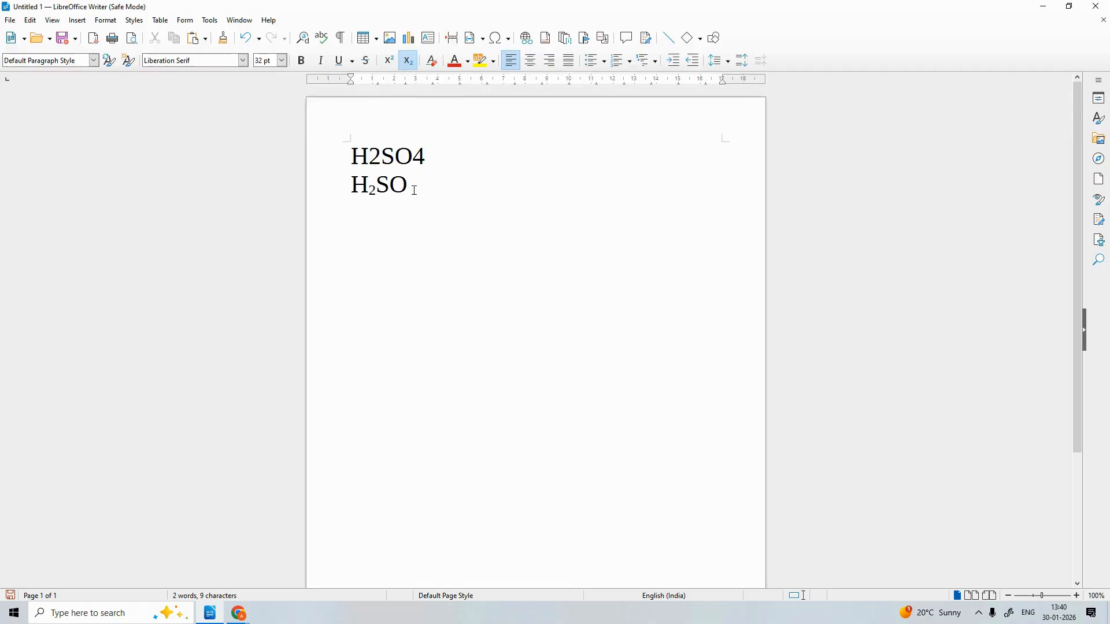
text(4)
Delete the subscript 4, then cycle the empty paragraph through centre, right, justified and left alignment, ending left-aligned
key(BackSpace)
key(BackSpace)
key(BackSpace)
key(BackSpace)
key(BackSpace)
key(BackSpace)
key(BackSpace)
key(BackSpace)
key(BackSpace)
key(BackSpace)
key(BackSpace)
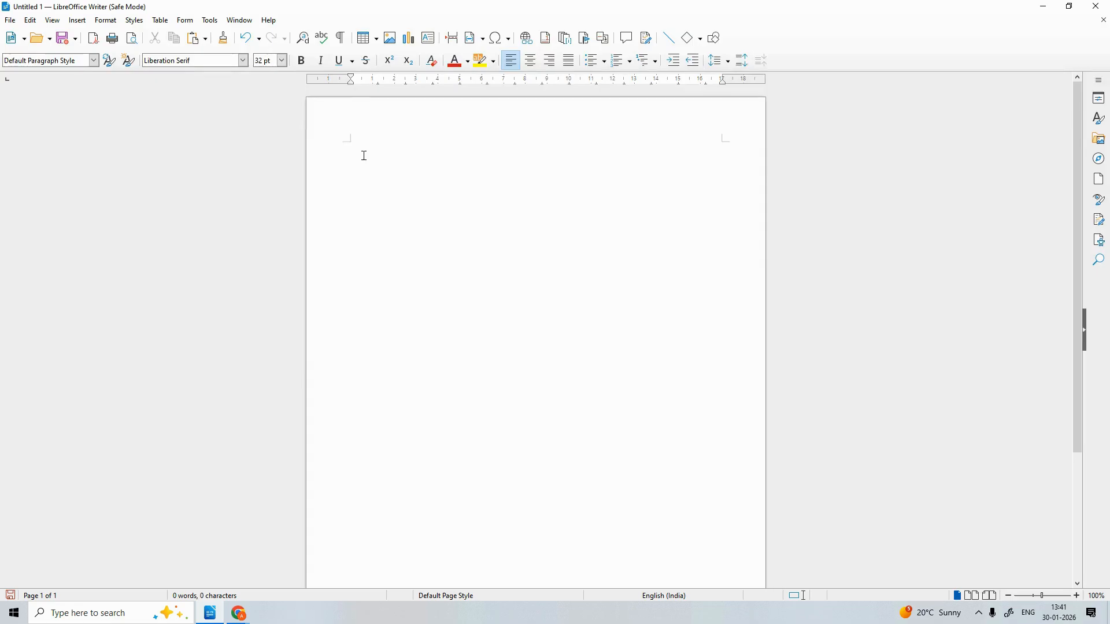
click(530, 60)
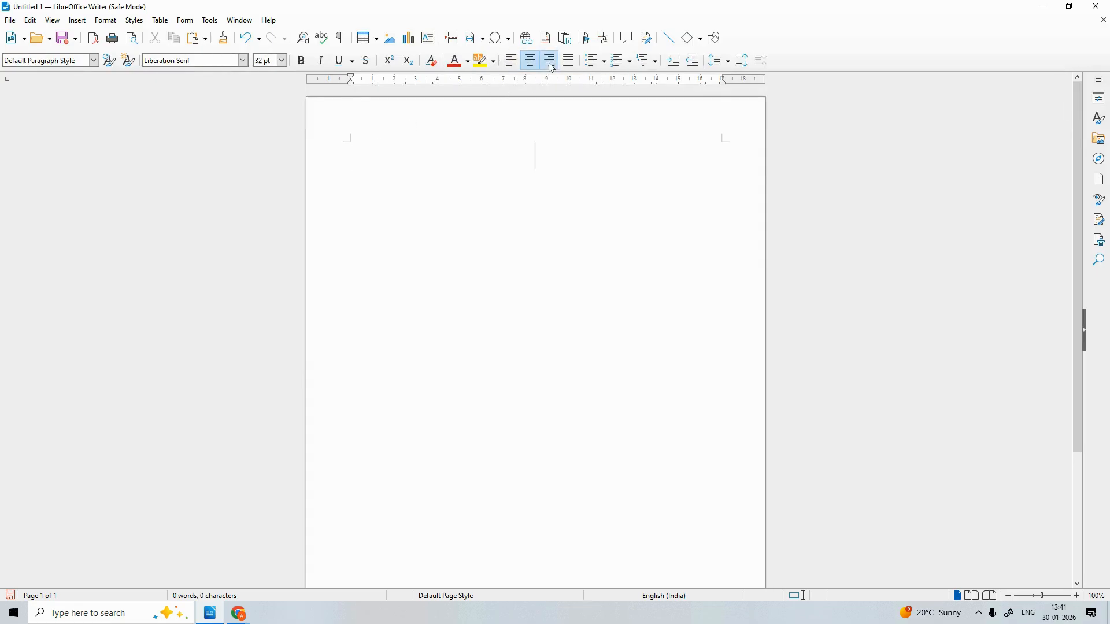
click(550, 60)
click(569, 61)
click(512, 60)
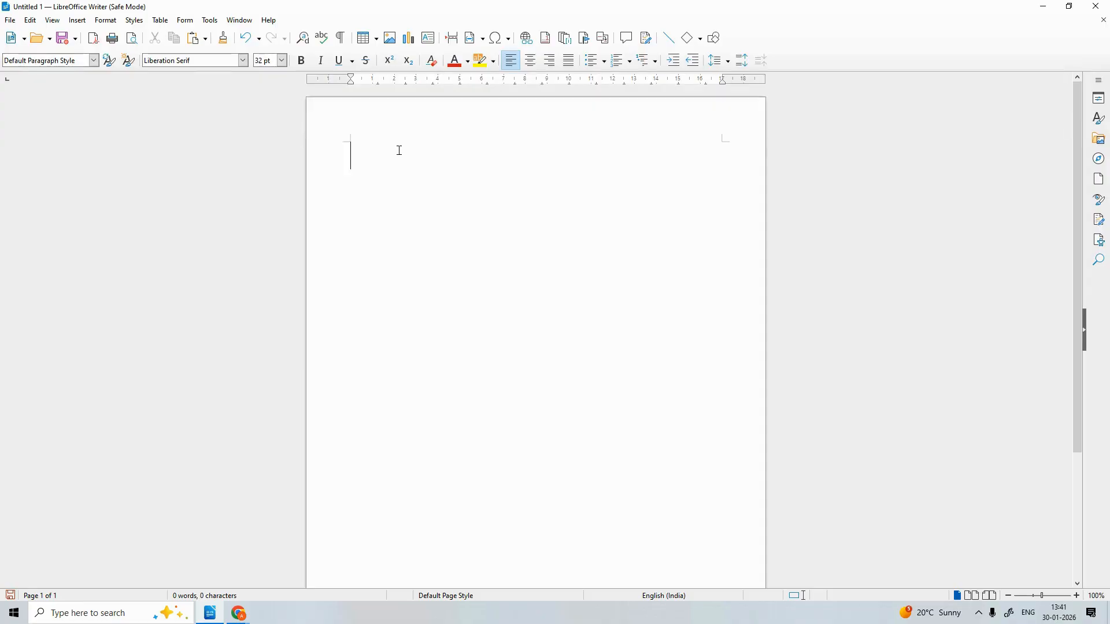
click(549, 67)
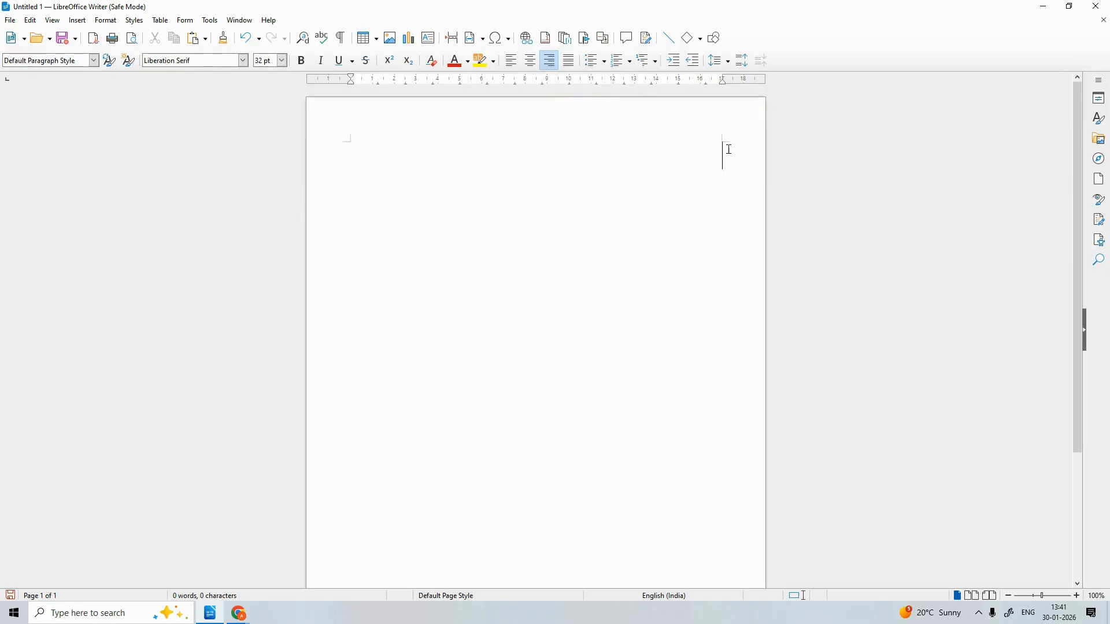
click(511, 60)
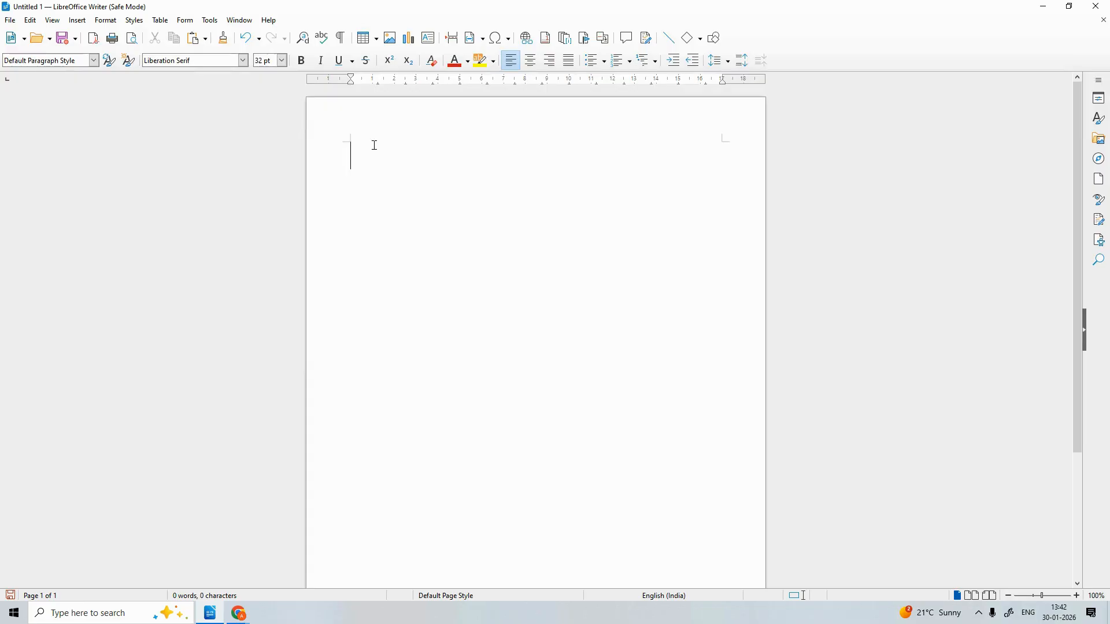
Type the sentence 'Once upon a time a man named … and he is a farmer'
text(my)
key(BackSpace)
key(BackSpace)
key(BackSpace)
text(Once upo)
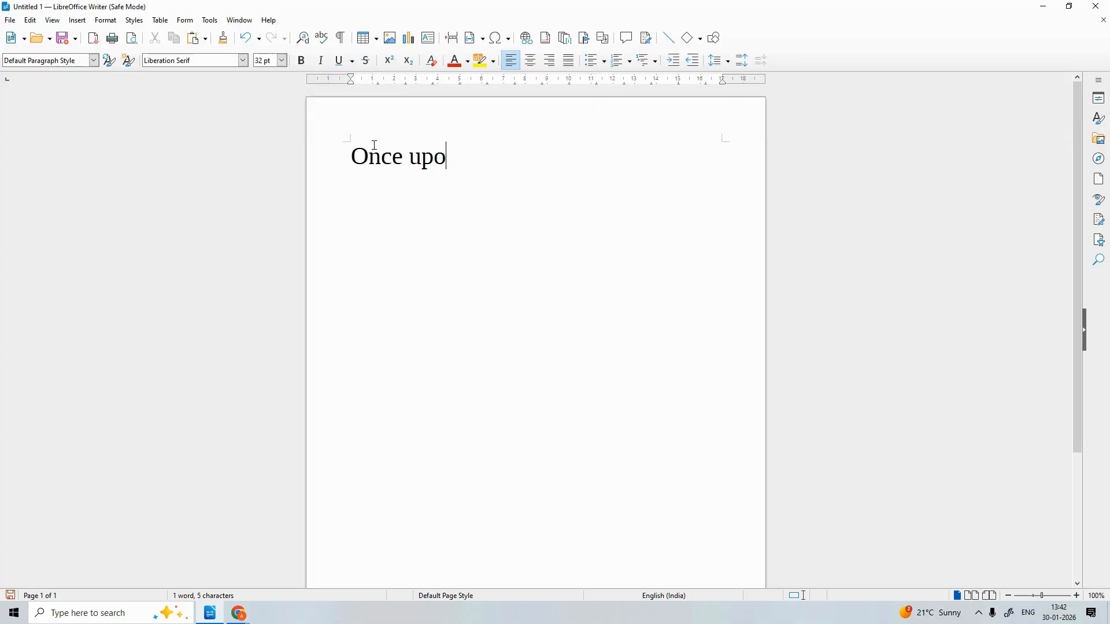
text(n a time )
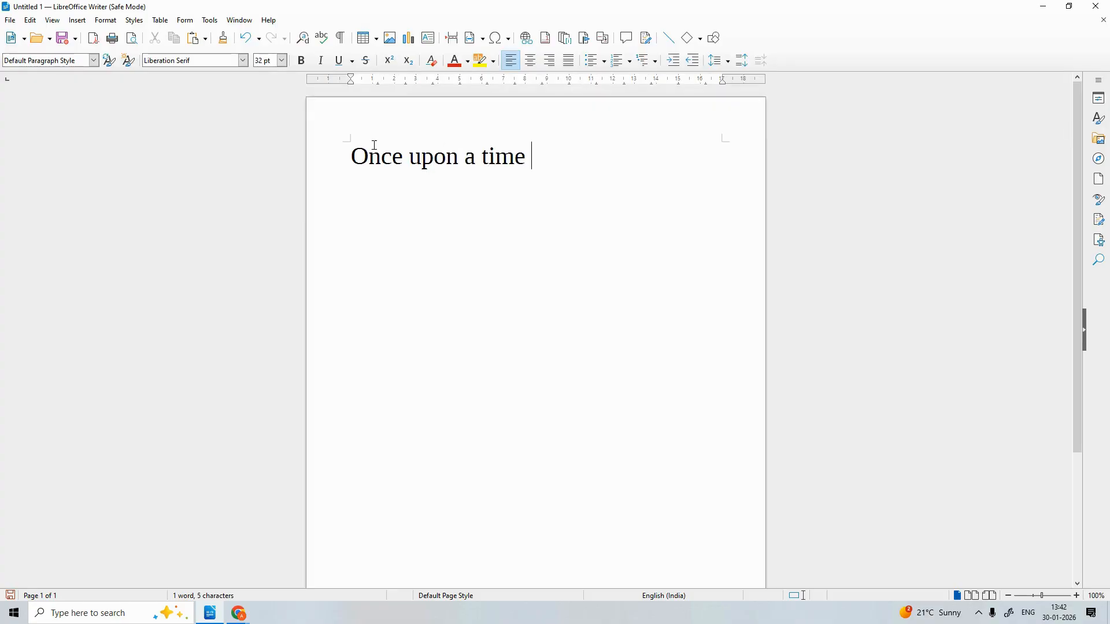
text(a man nam)
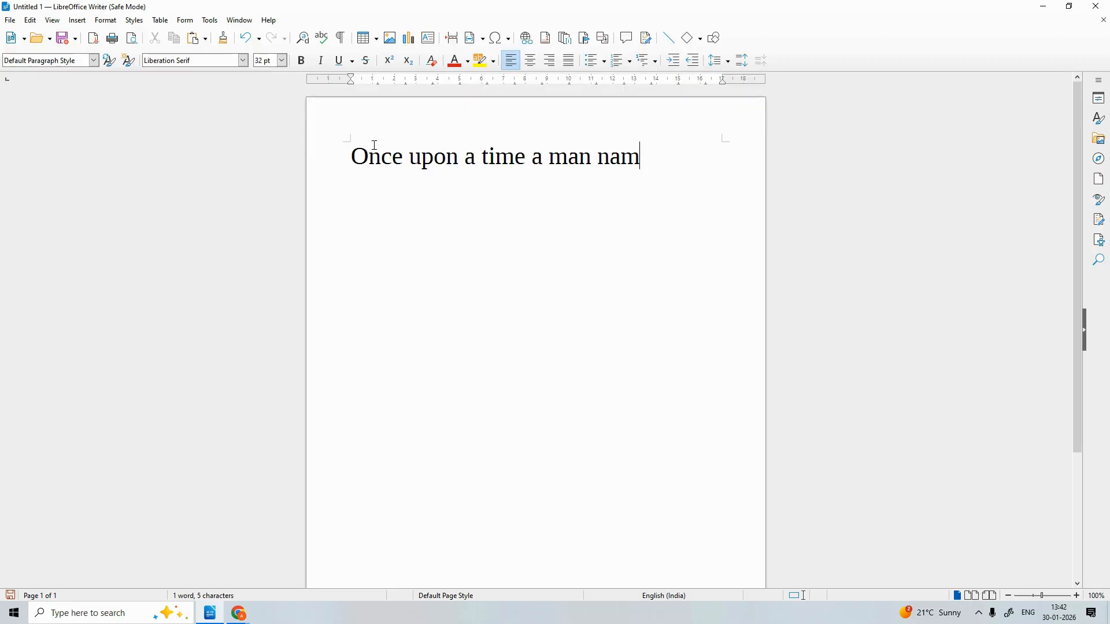
text(ed vi)
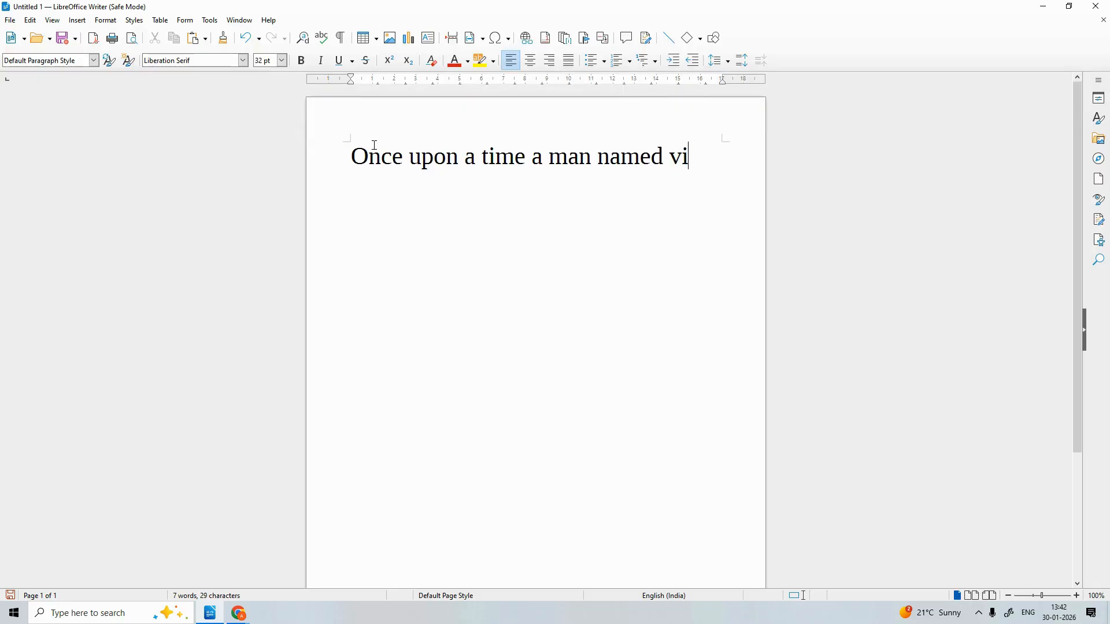
text(cky and )
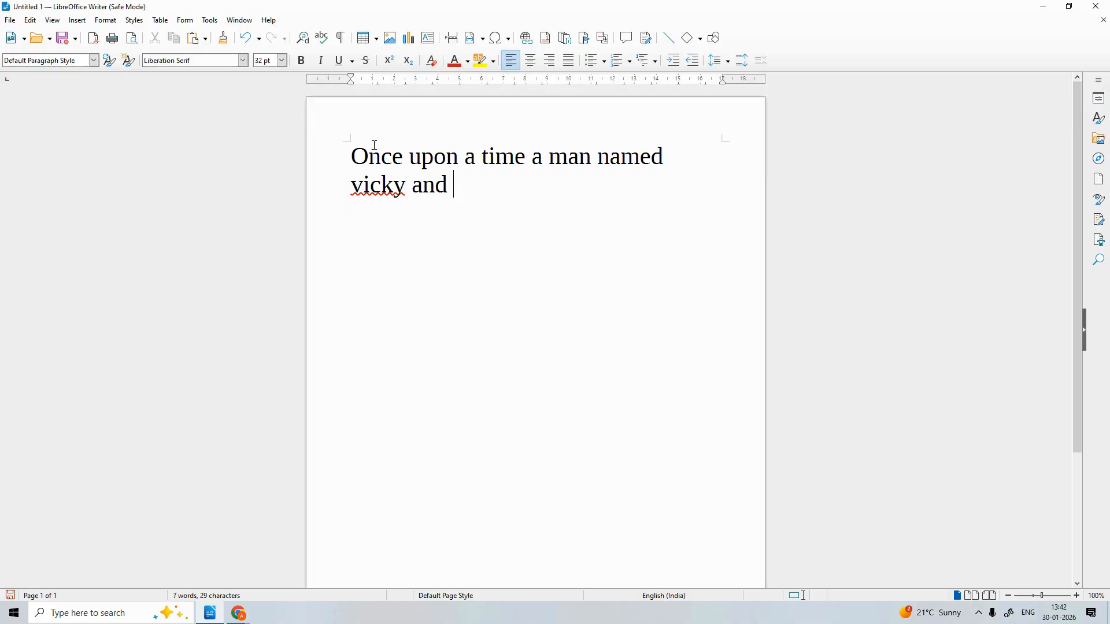
text(he is a farmae)
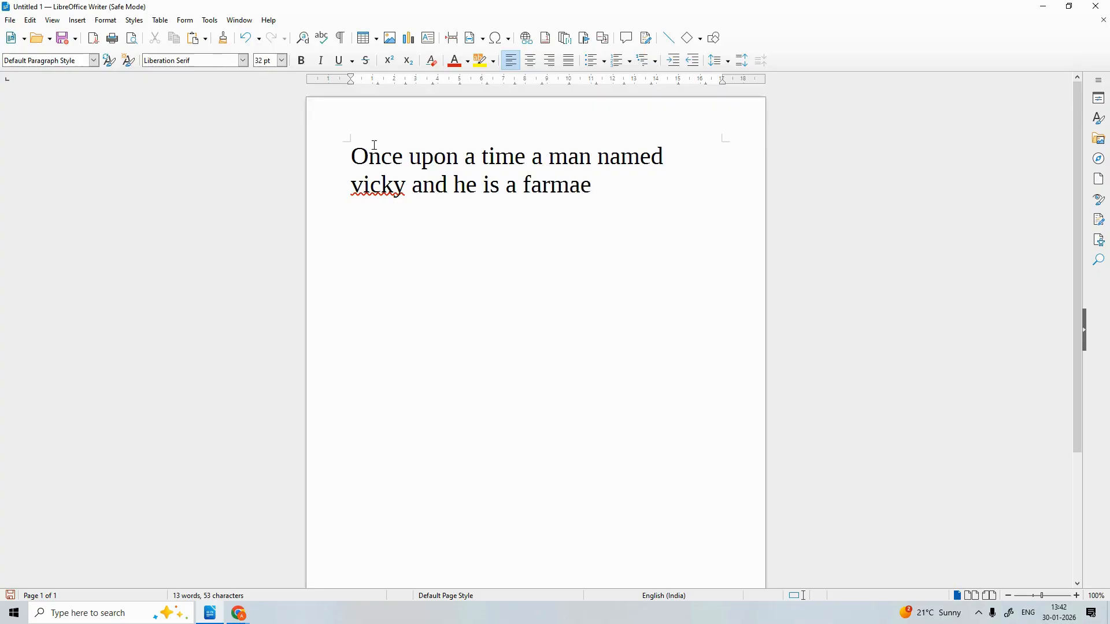
key(BackSpace)
text(r)
Apply spelling suggestions to capitalise the man's name and correct 'farmar' to 'farmer'
right_click(380, 180)
click(386, 207)
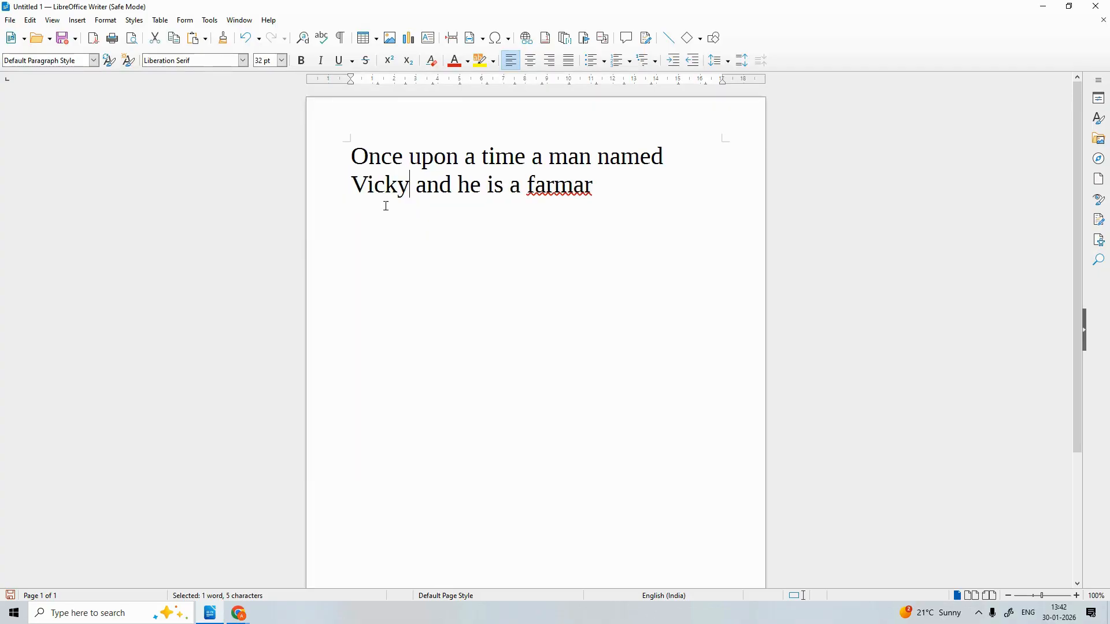
right_click(546, 184)
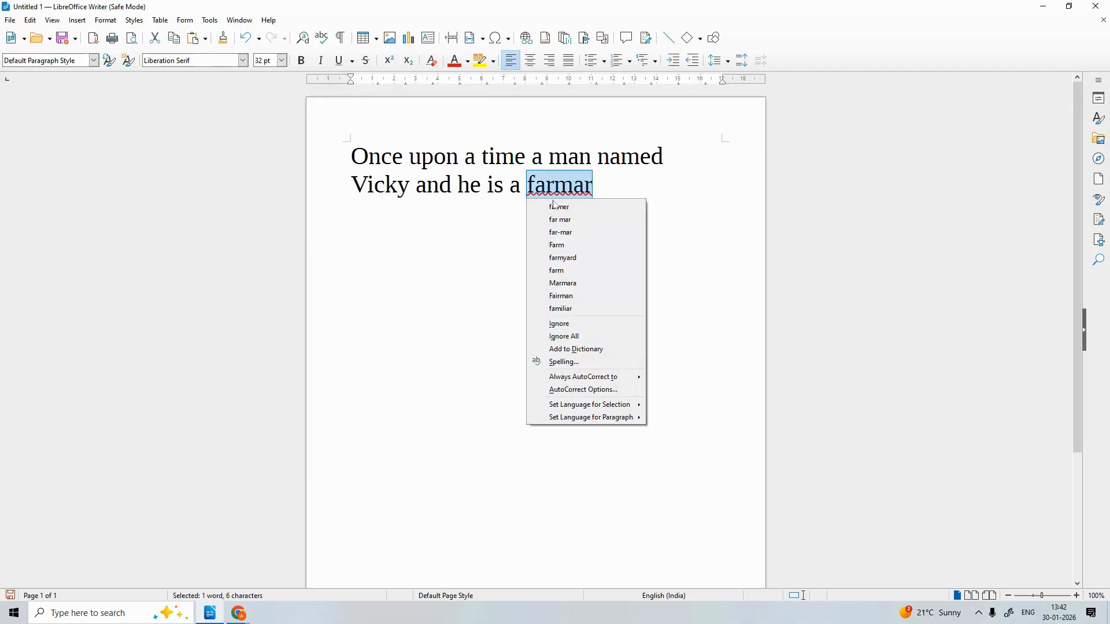
click(554, 206)
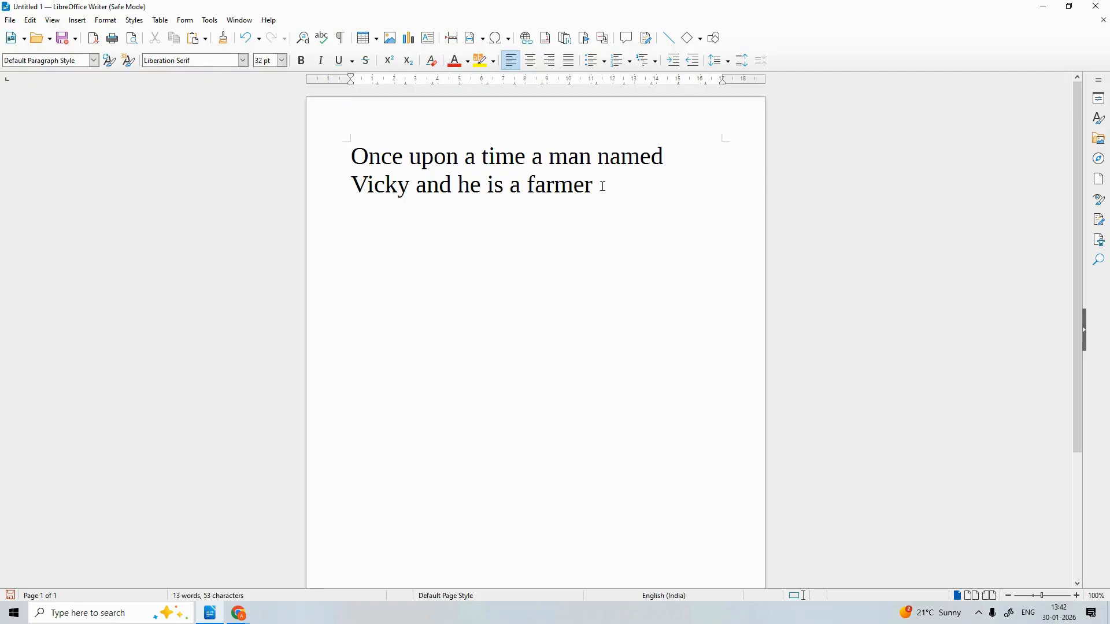
Select the sentence and try right, left and right alignment before centring it
drag(603, 186, 275, 147)
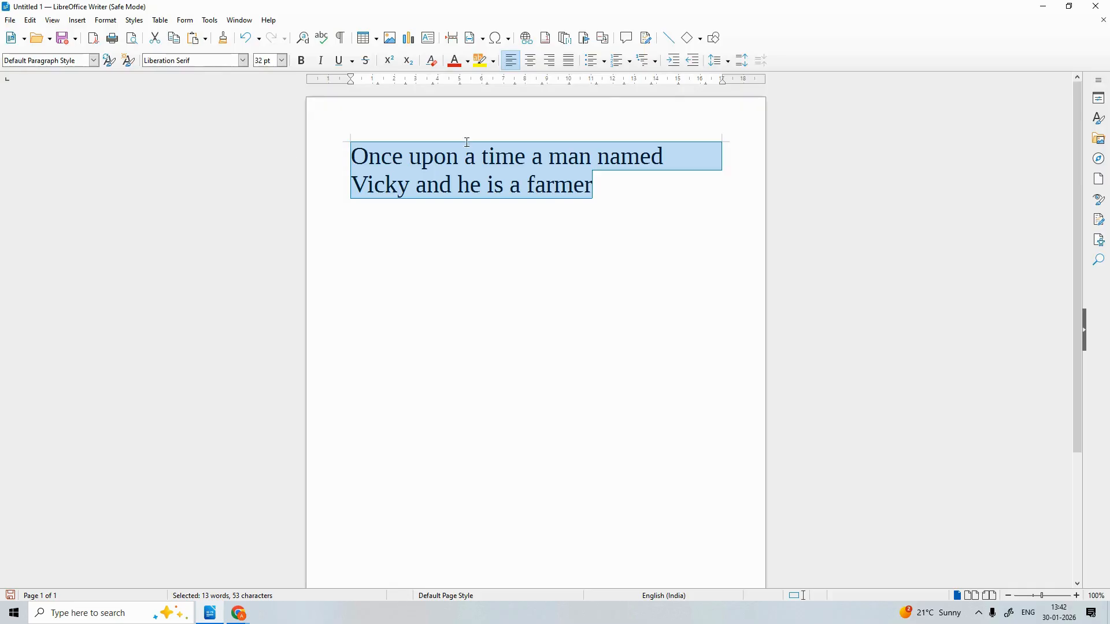
click(550, 63)
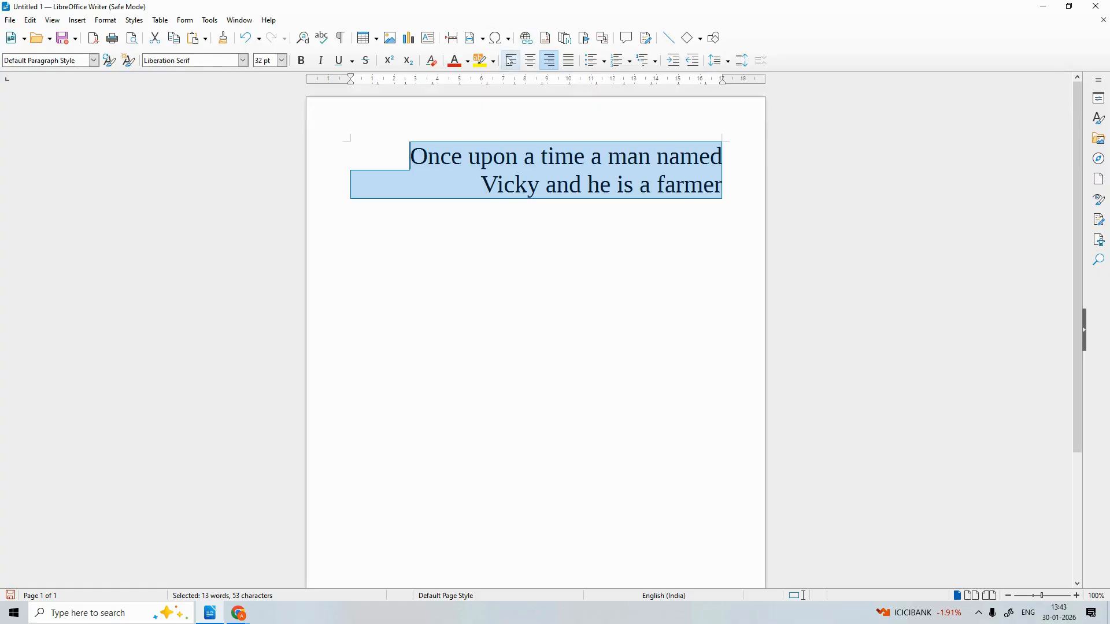
click(510, 61)
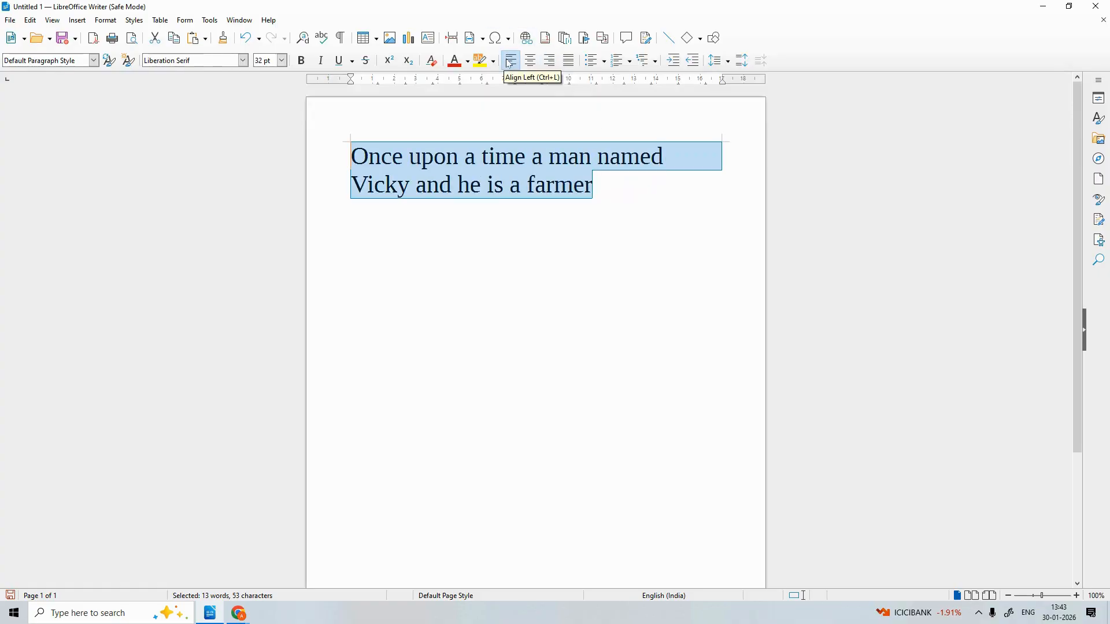
click(548, 61)
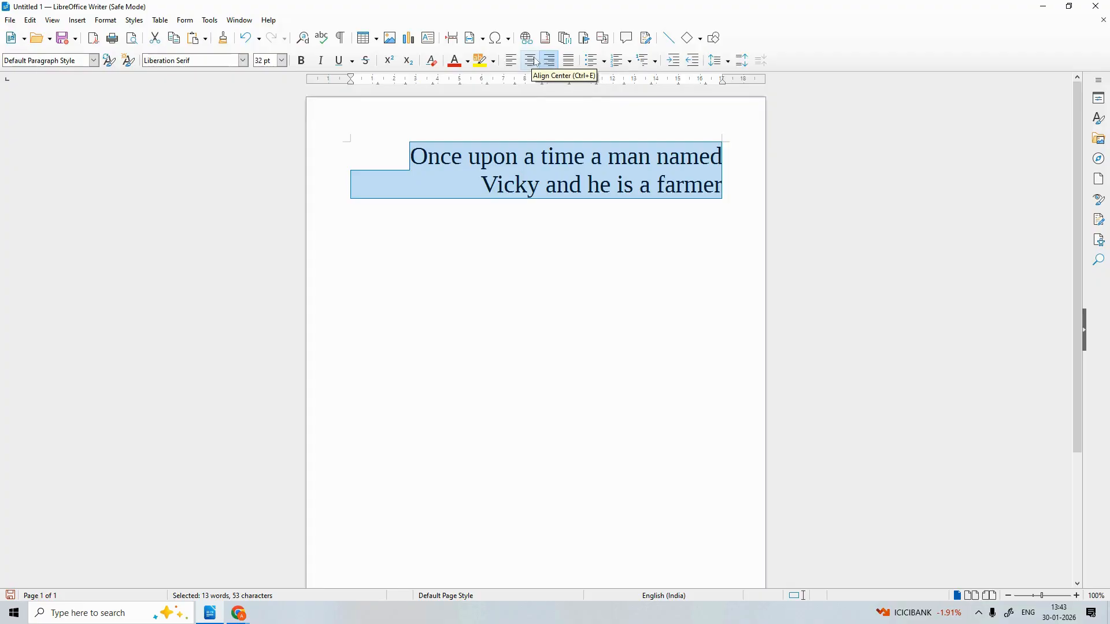
click(535, 61)
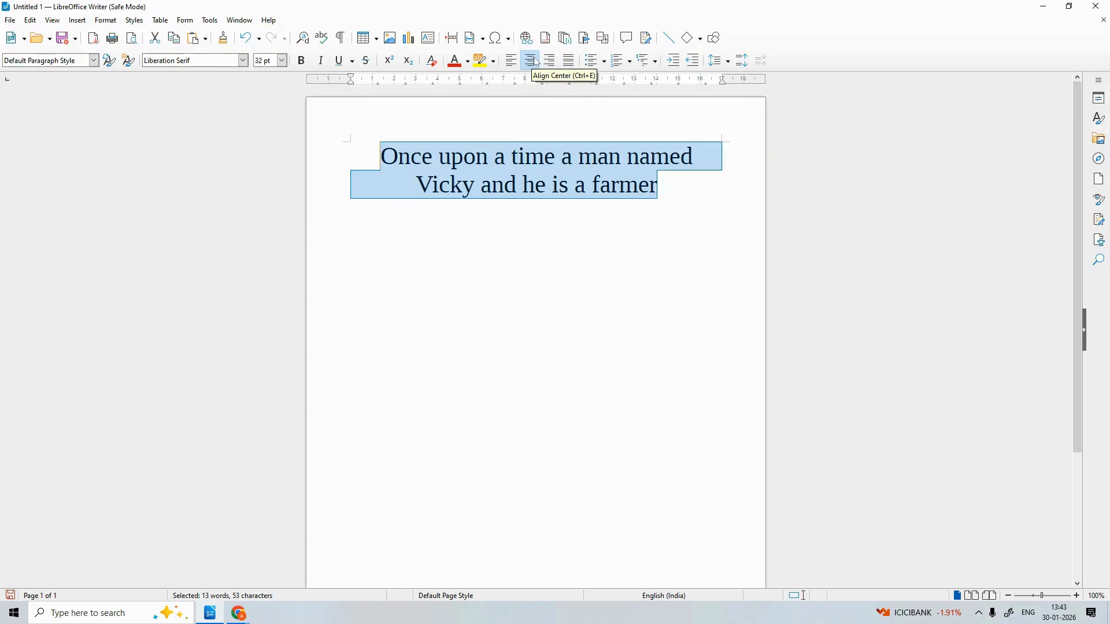
click(684, 196)
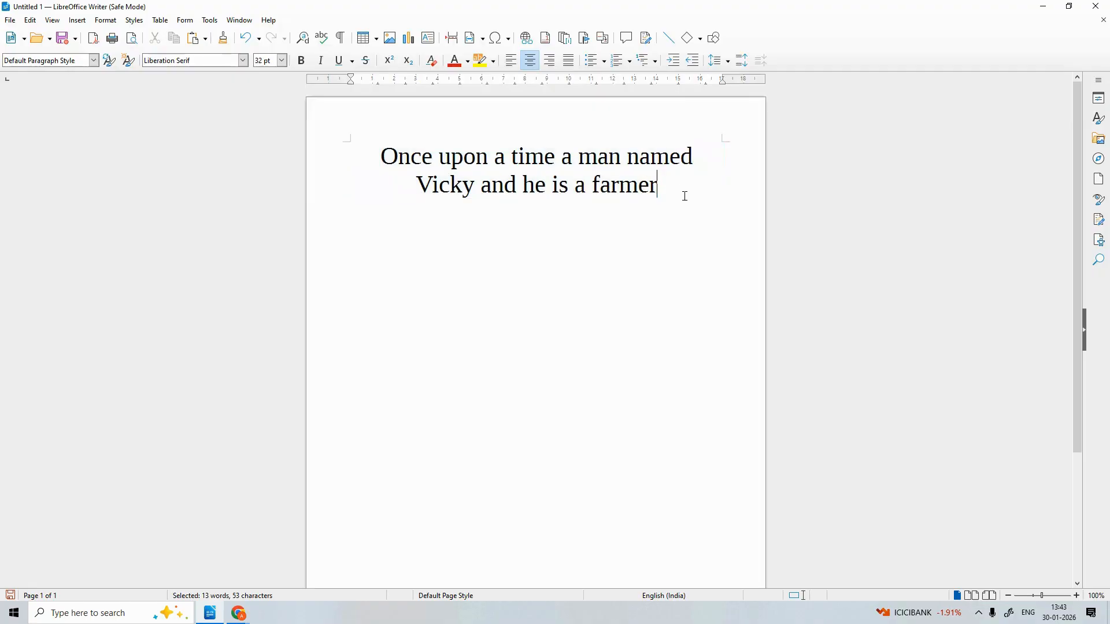
Reselect the paragraph, try justified and left alignment, and finish with it centred
drag(619, 230, 290, 120)
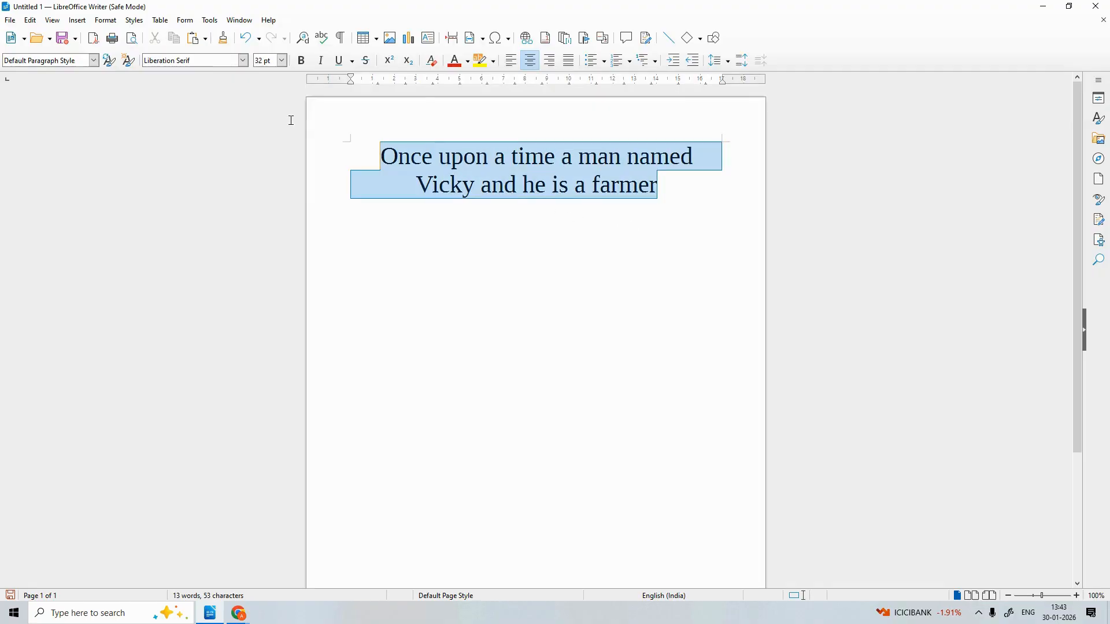
click(569, 62)
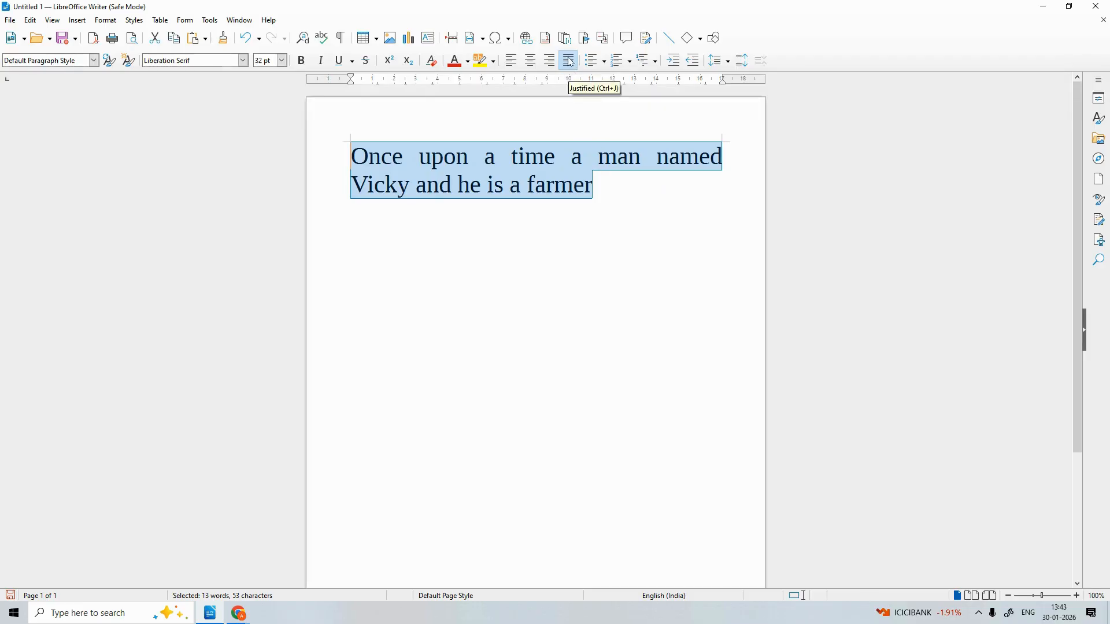
click(514, 64)
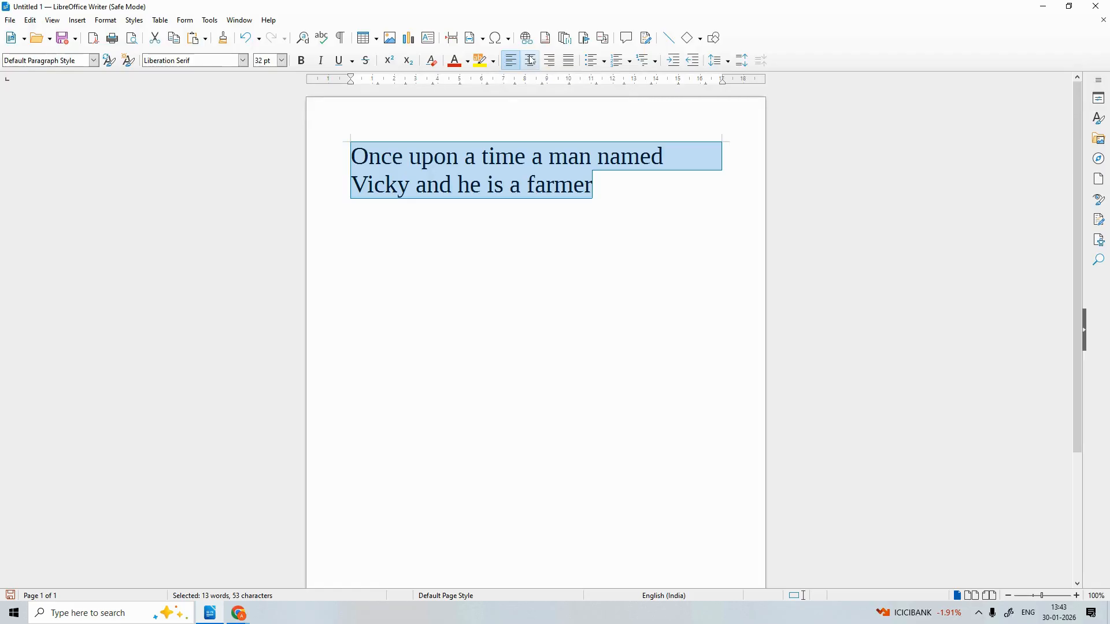
click(531, 61)
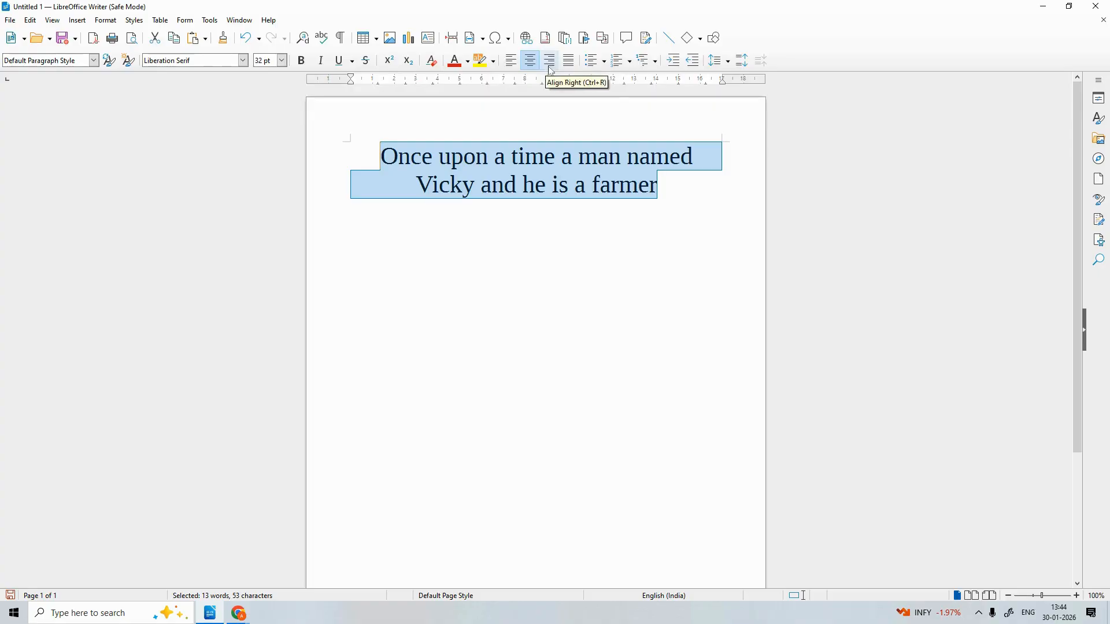
click(666, 179)
Erase the whole farmer sentence with Backspace and set the empty line to left alignment
key(BackSpace)
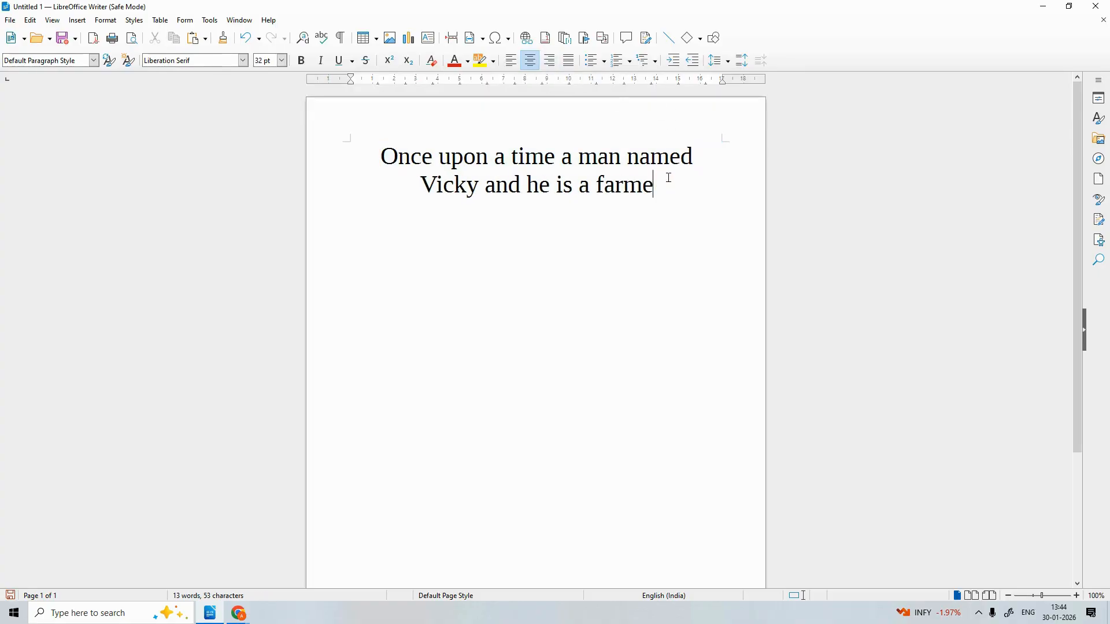
key(BackSpace)
key(BackSpace)
key(BackSpace)
key(BackSpace)
key(BackSpace)
key(BackSpace)
key(BackSpace)
key(BackSpace)
key(BackSpace)
key(BackSpace)
key(BackSpace)
key(BackSpace)
key(BackSpace)
key(BackSpace)
key(BackSpace)
key(BackSpace)
key(BackSpace)
key(BackSpace)
key(BackSpace)
key(BackSpace)
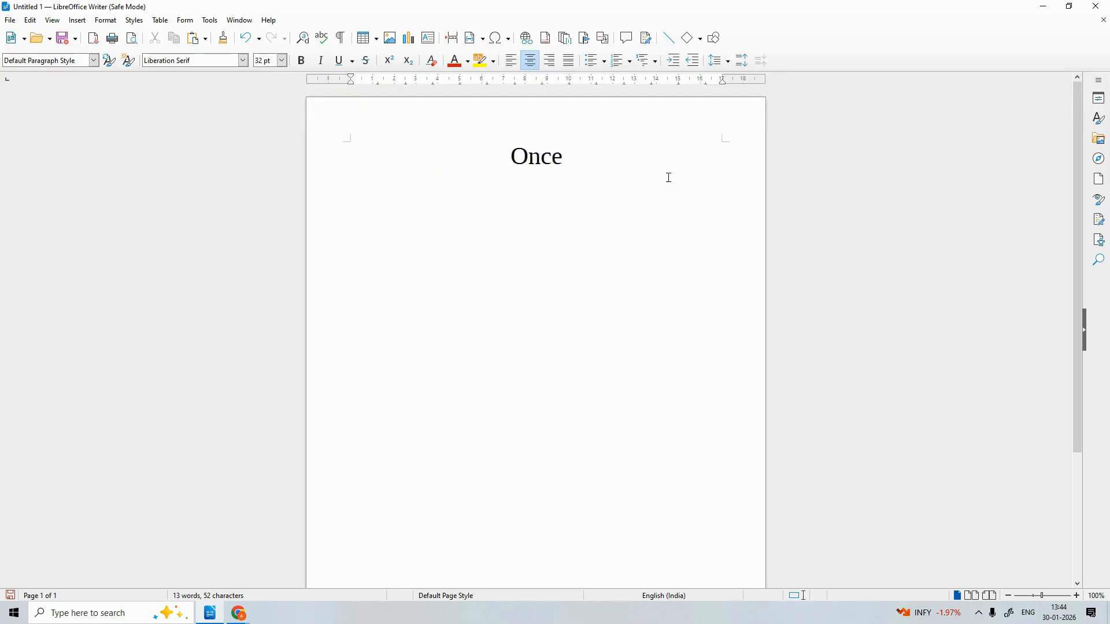
key(BackSpace)
key(BackSpace)
key(BackSpace)
key(BackSpace)
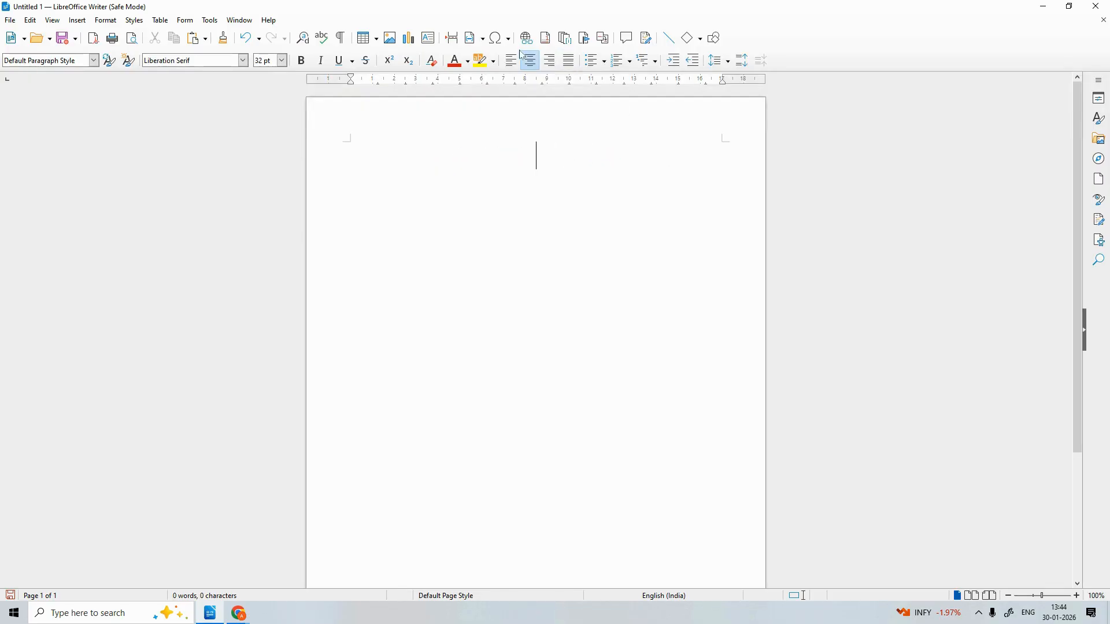
click(512, 58)
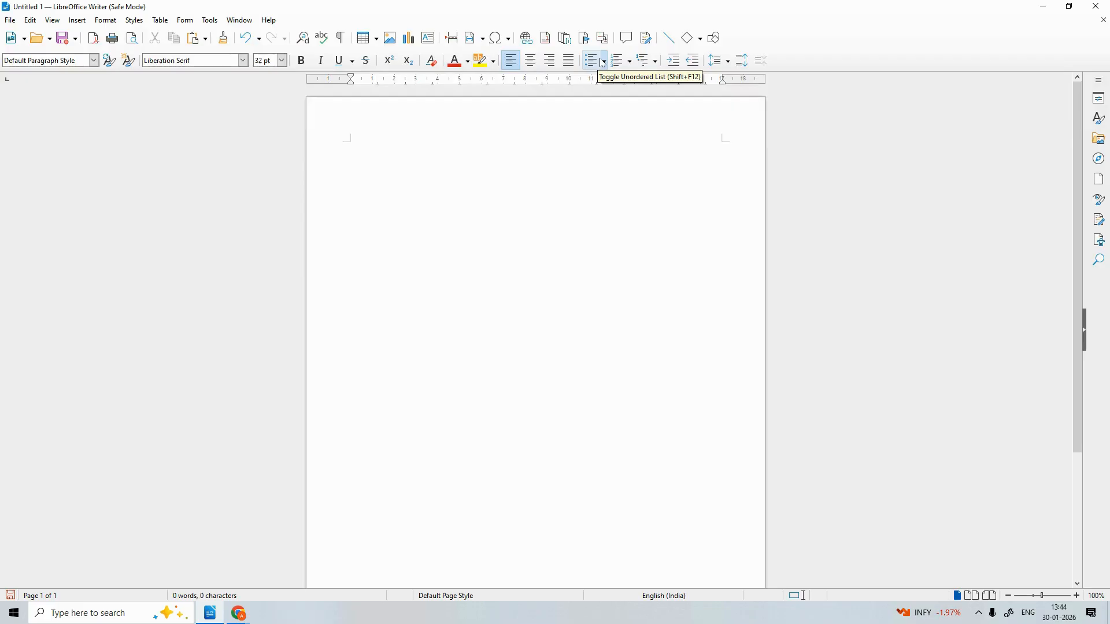
click(656, 63)
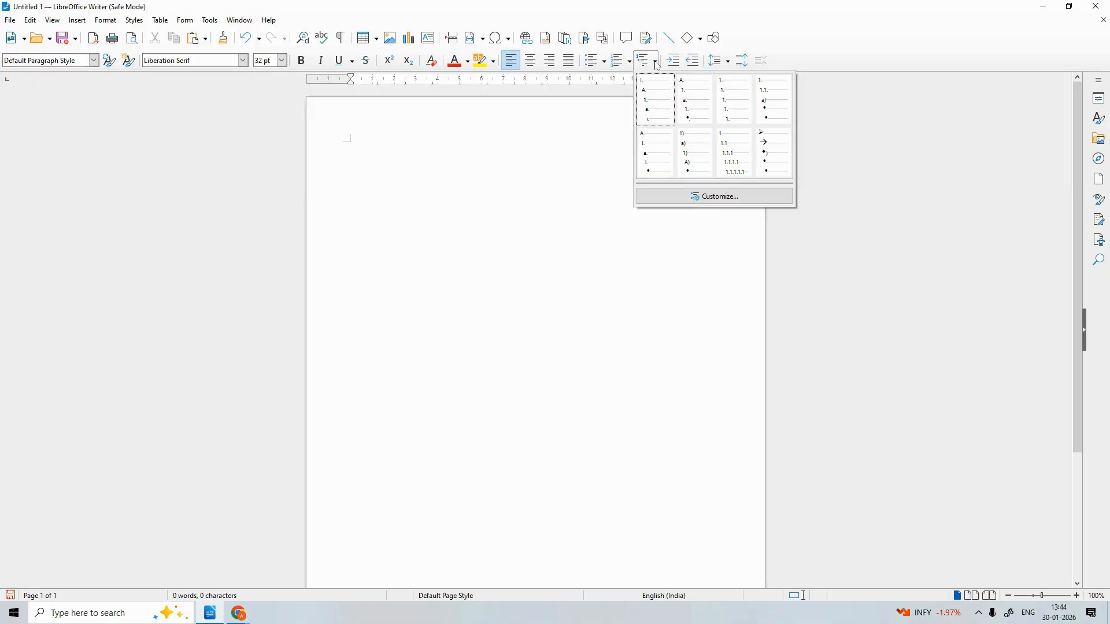
click(656, 63)
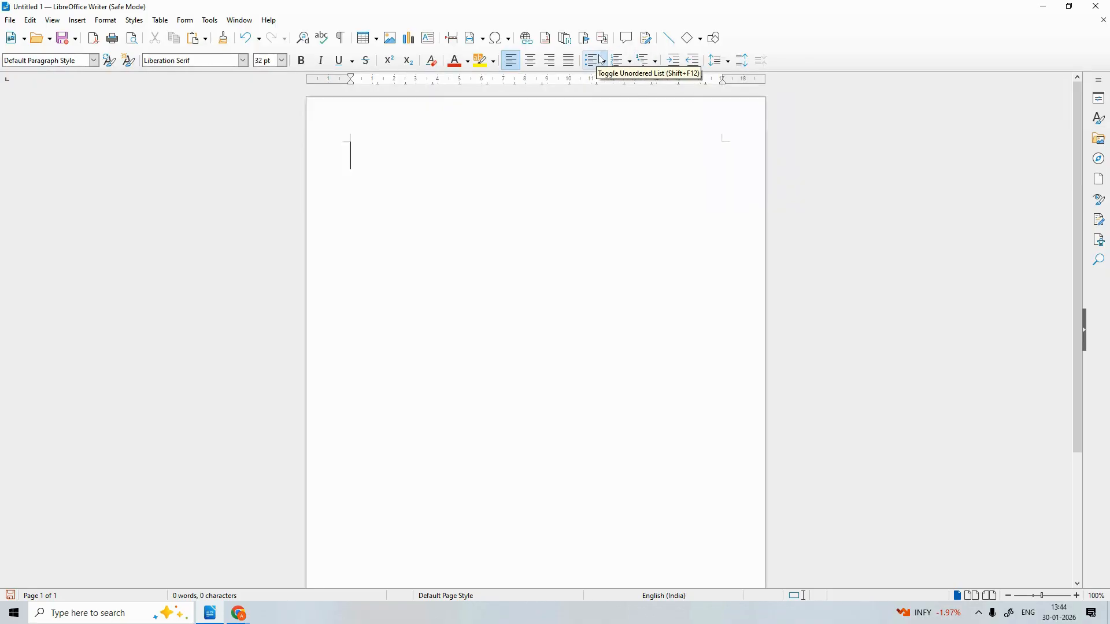
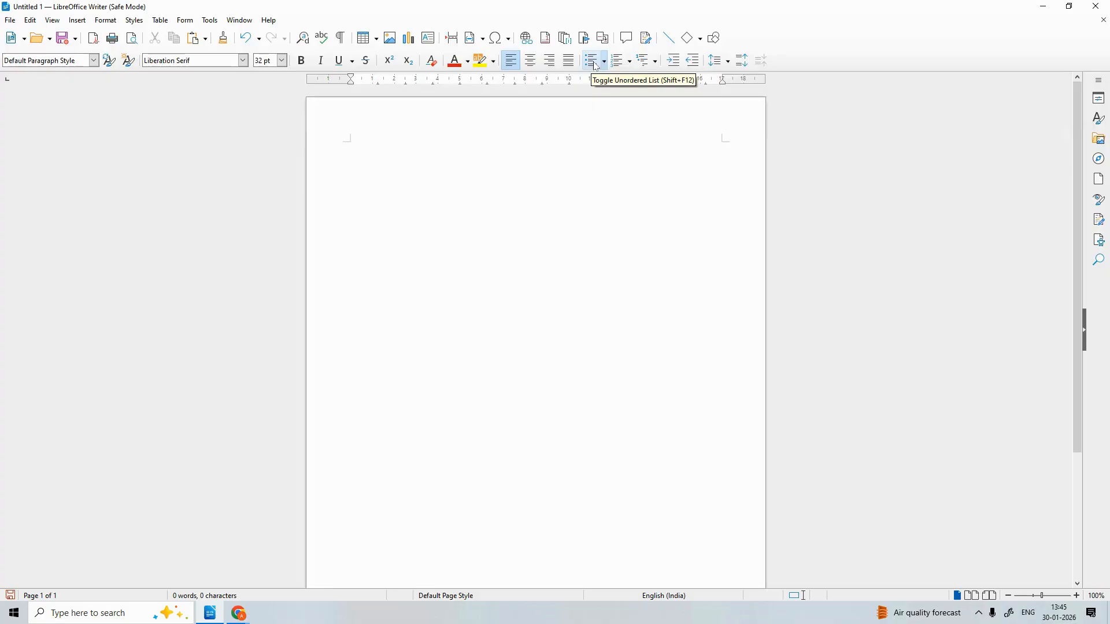
Try the bulleted and numbered list buttons, ending with a numbered list started at '1.'
click(596, 67)
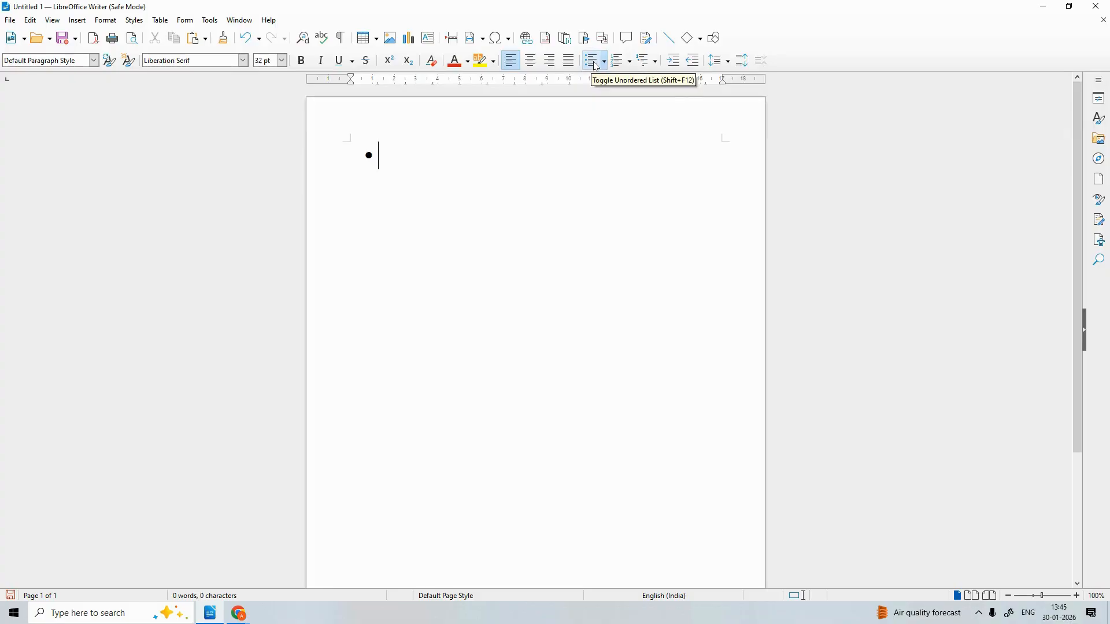
click(626, 65)
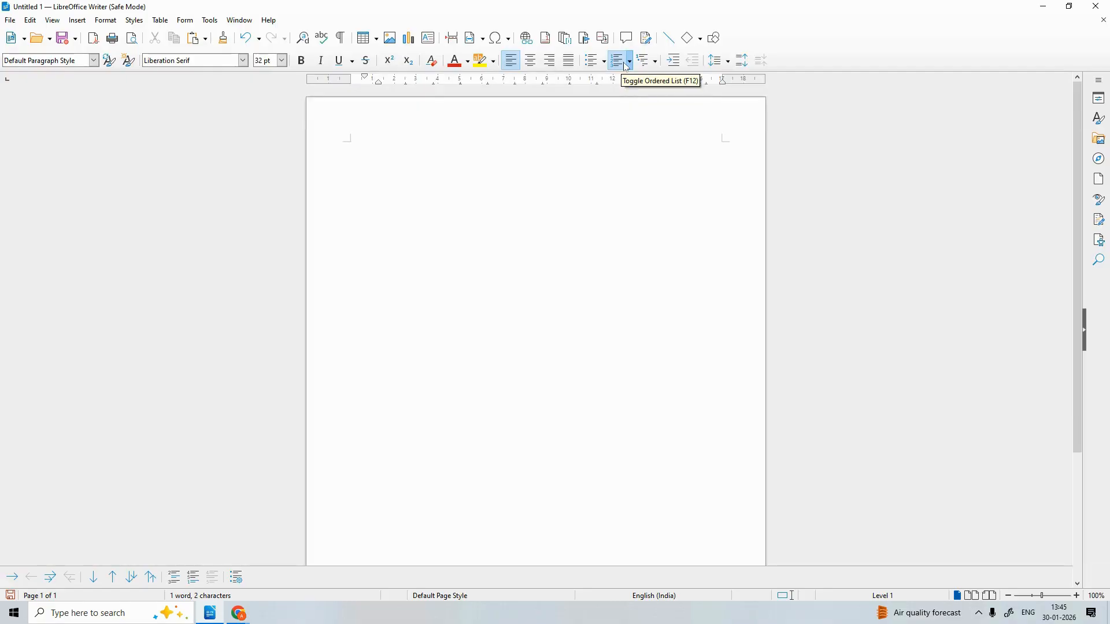
click(626, 64)
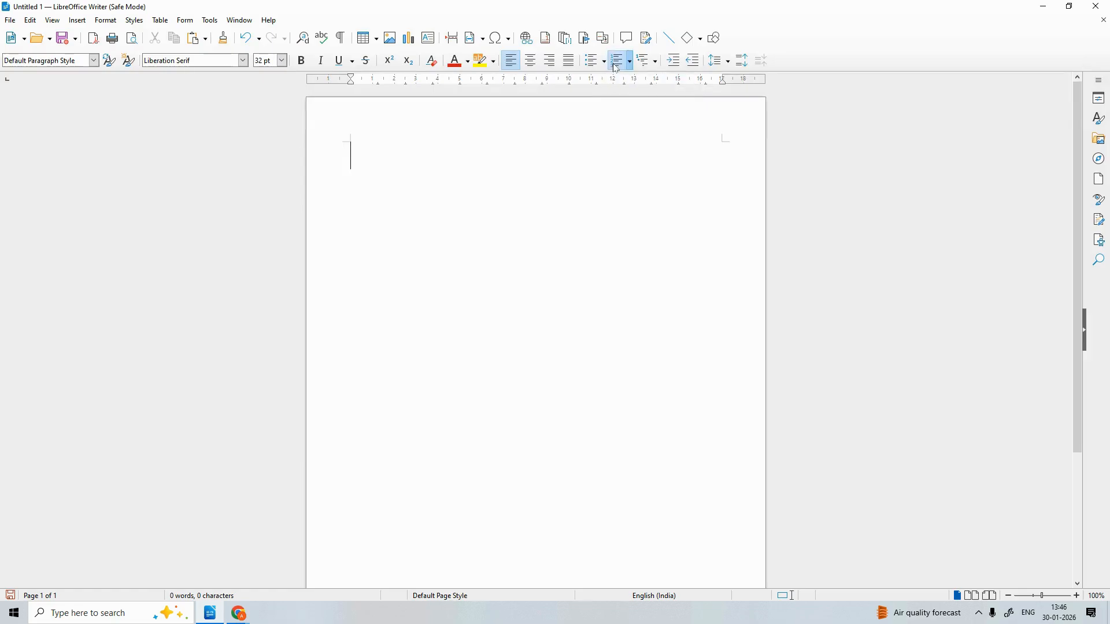
click(616, 66)
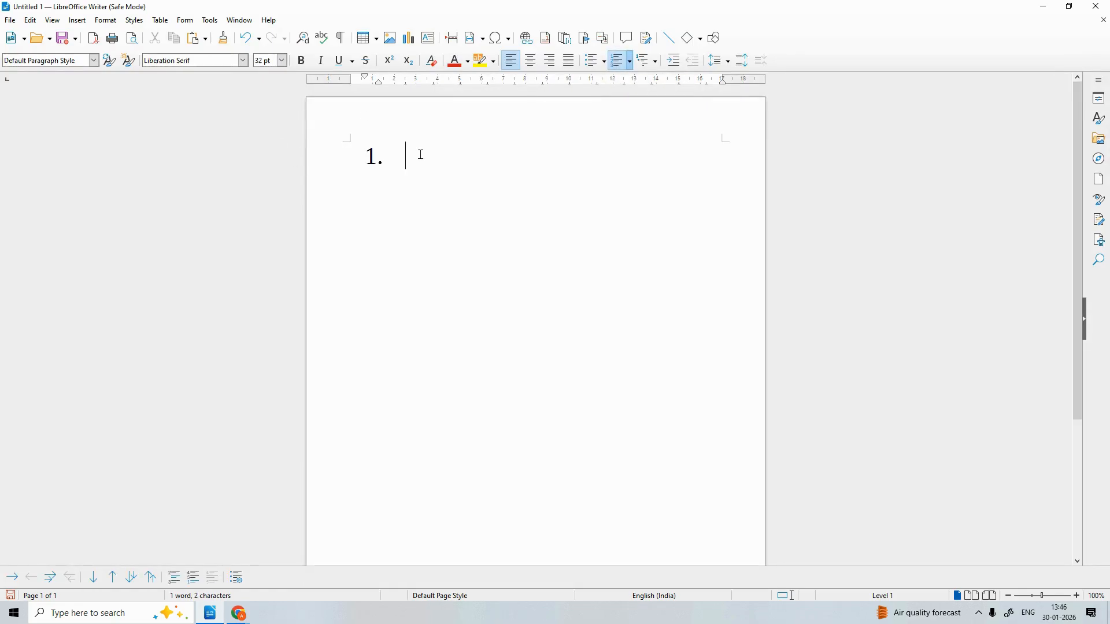
Type the numbered items one, two, three and four
text(one)
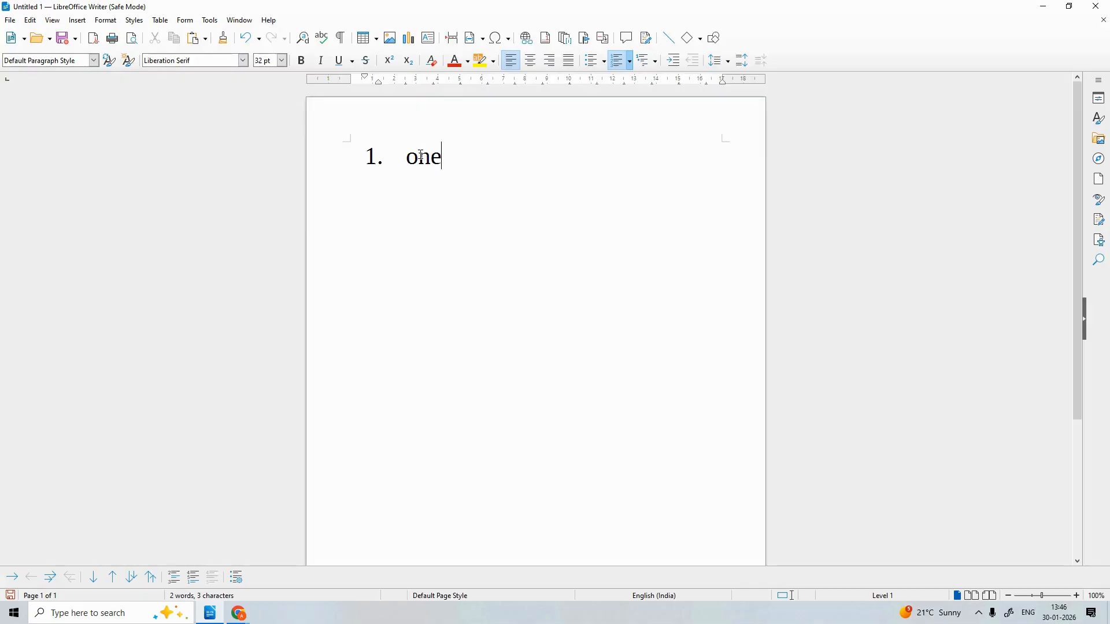
key(Return)
text(two)
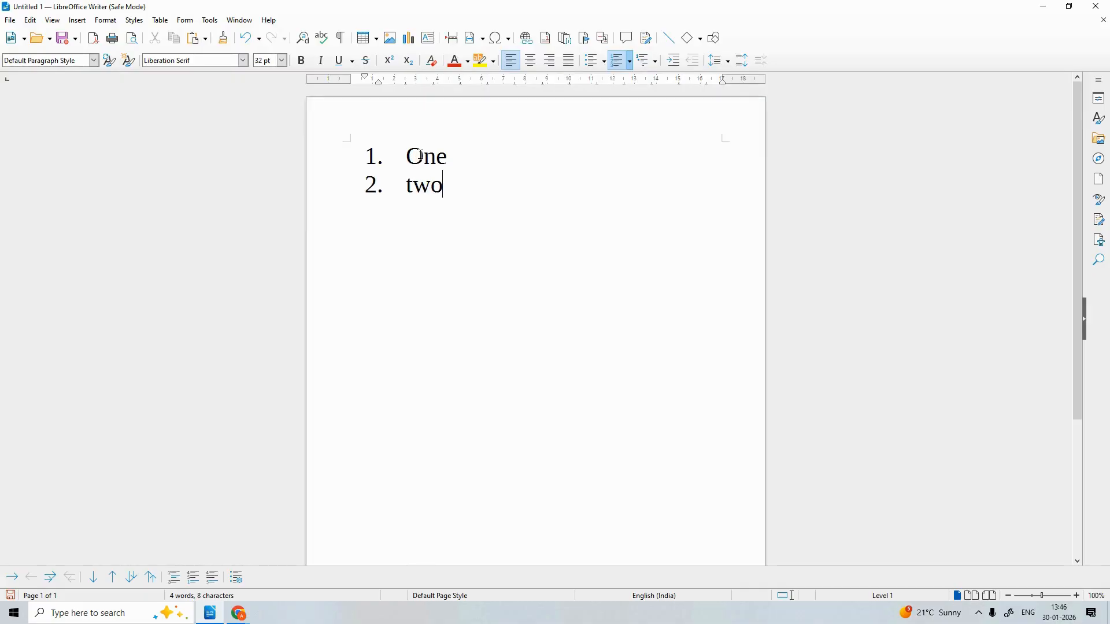
key(Return)
text(three)
key(Return)
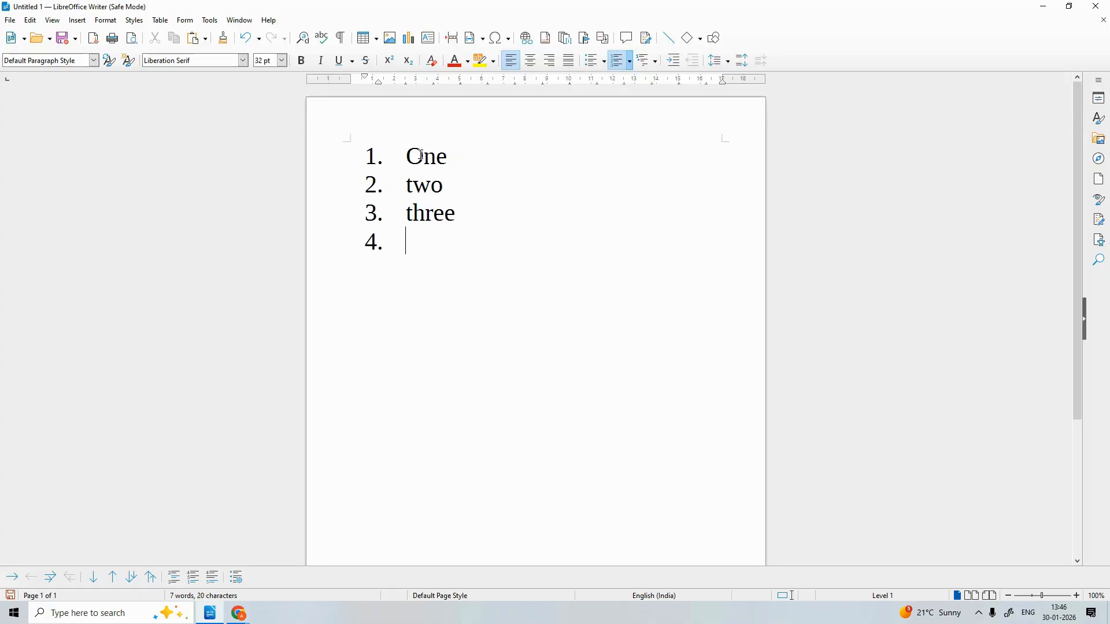
text(four)
key(Return)
Add bullet items monkey and Cock below the list, then erase them again
click(589, 61)
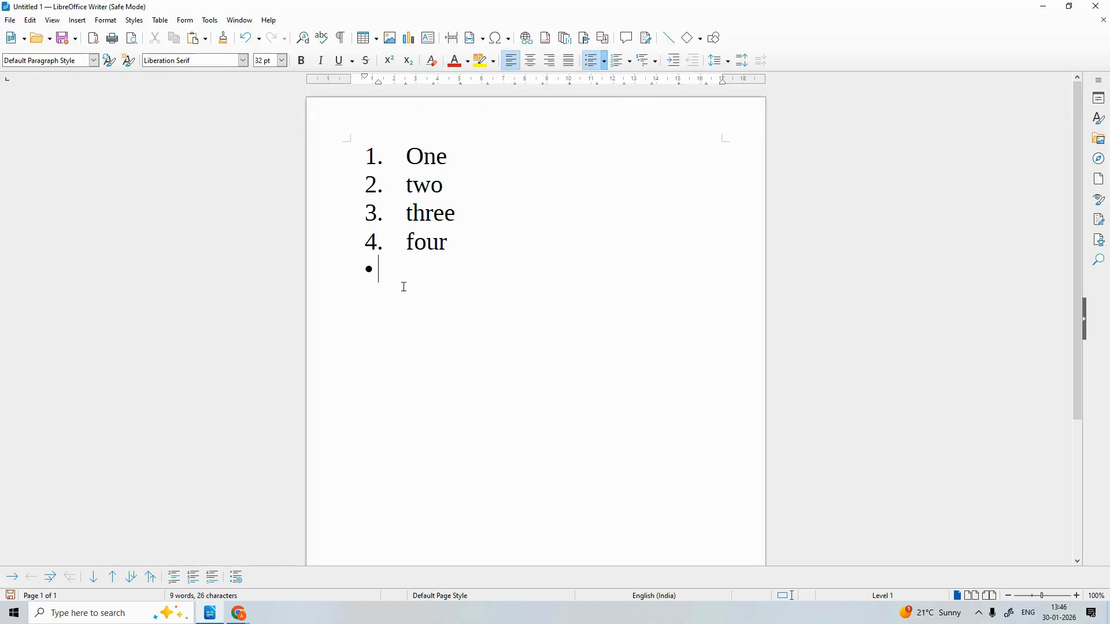
text(monkey)
key(Return)
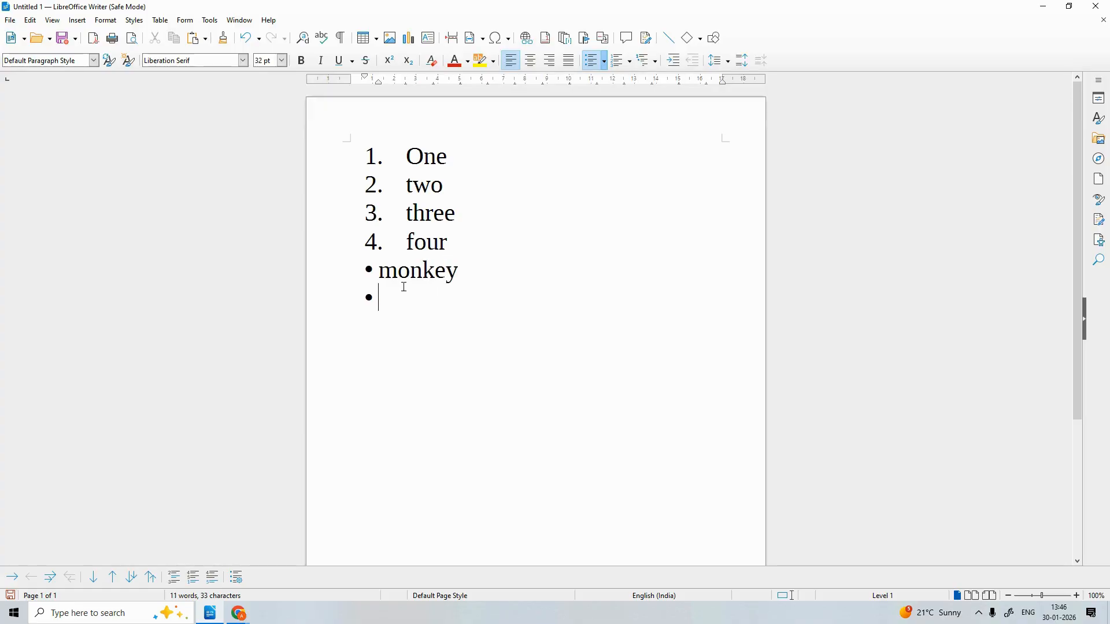
text(han)
key(Return)
key(BackSpace)
key(BackSpace)
key(BackSpace)
key(BackSpace)
key(BackSpace)
text(Cp)
key(BackSpace)
text(ock)
key(Return)
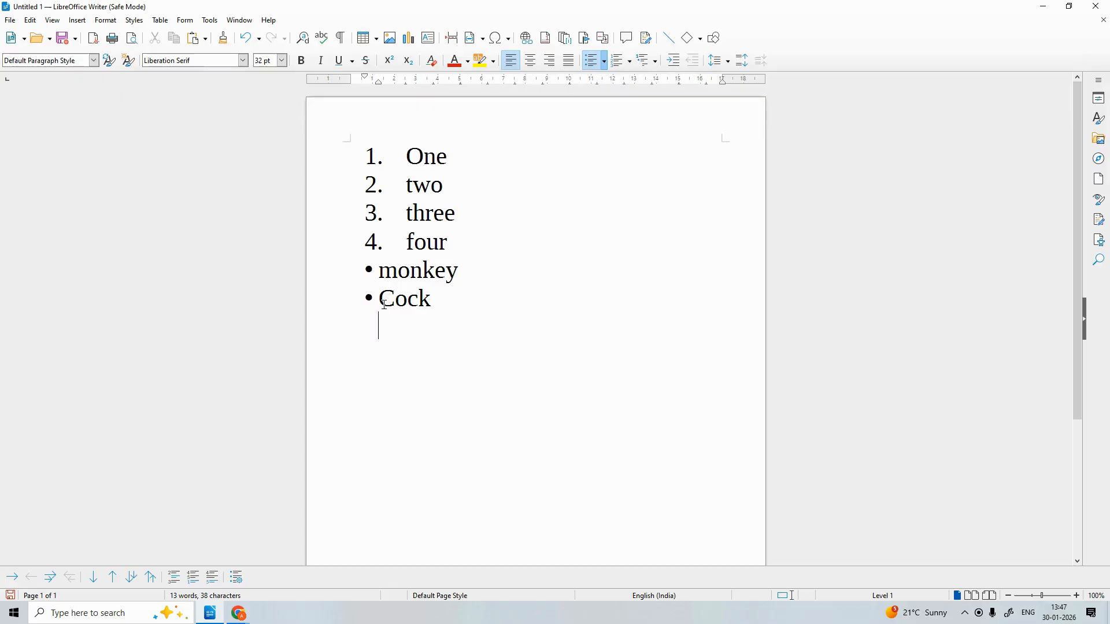
key(BackSpace)
key(BackSpace)
key(BackSpace)
key(BackSpace)
key(BackSpace)
key(BackSpace)
key(BackSpace)
key(BackSpace)
key(BackSpace)
key(BackSpace)
key(BackSpace)
key(BackSpace)
key(BackSpace)
key(BackSpace)
key(BackSpace)
key(BackSpace)
key(BackSpace)
key(BackSpace)
key(BackSpace)
key(BackSpace)
key(BackSpace)
key(BackSpace)
key(BackSpace)
key(BackSpace)
key(BackSpace)
key(BackSpace)
key(BackSpace)
key(BackSpace)
key(BackSpace)
key(BackSpace)
key(BackSpace)
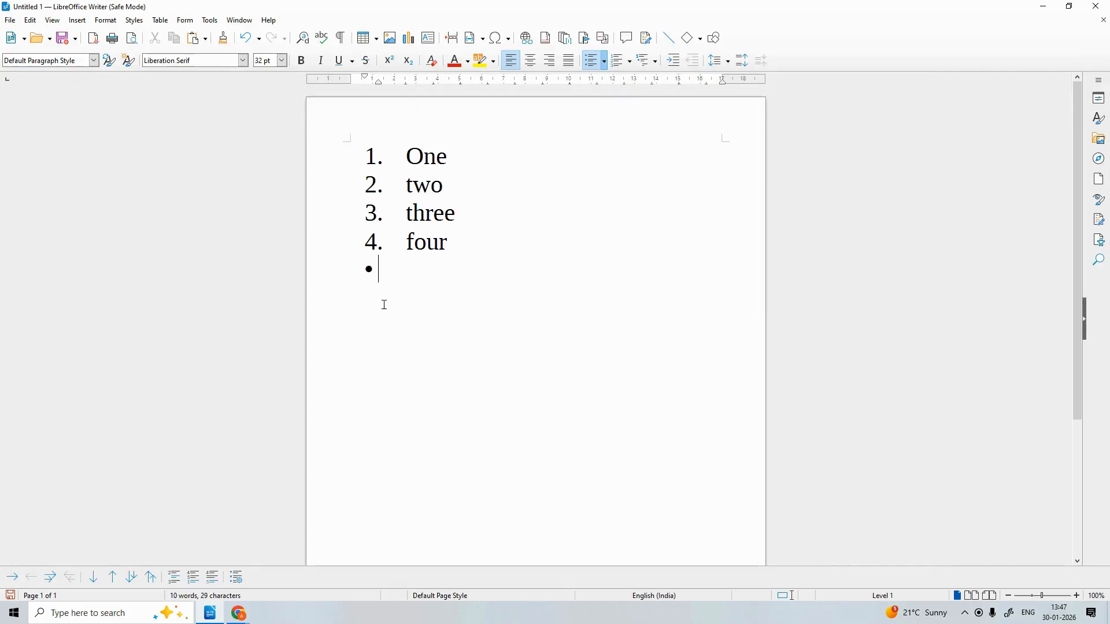
key(BackSpace)
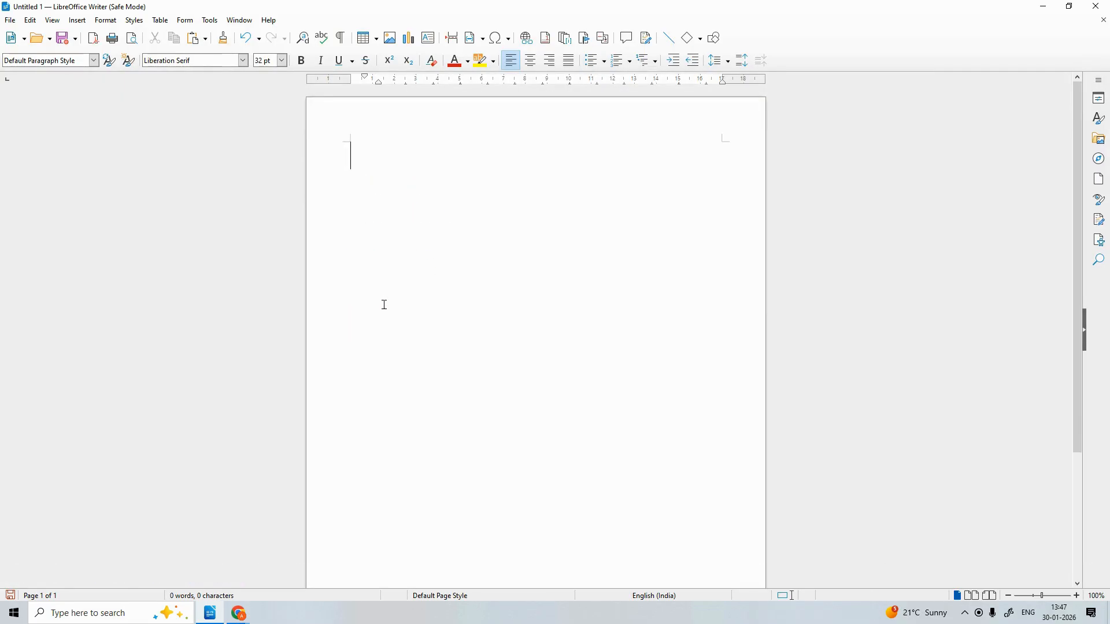
Browse the Numbering style choices without applying one
click(631, 63)
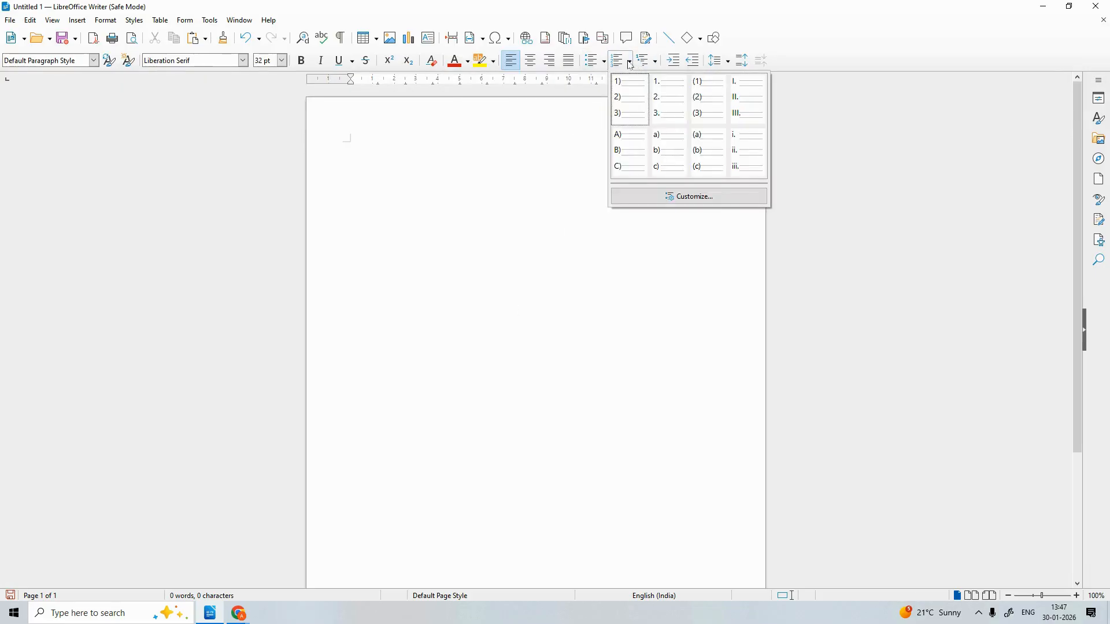
click(548, 139)
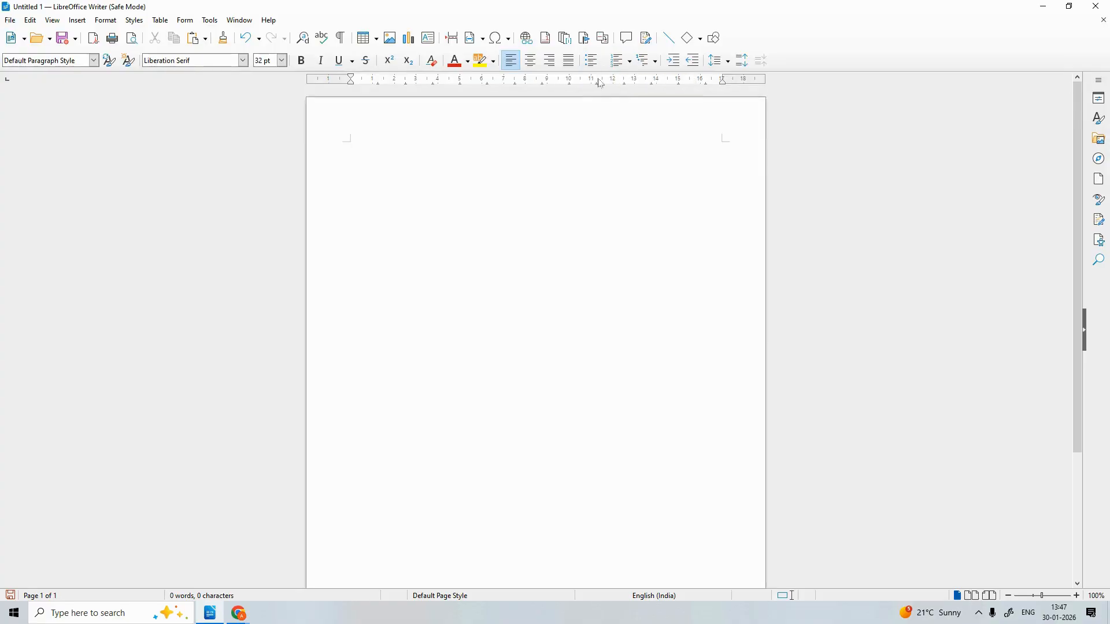
click(629, 61)
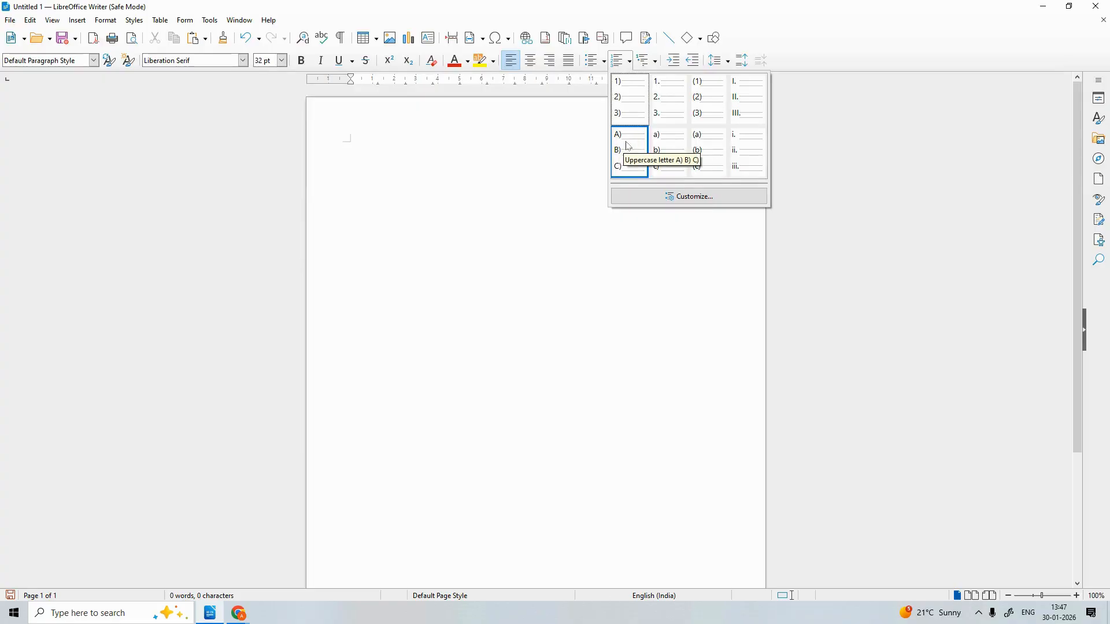
click(582, 127)
Try a bullet, browse the Bullet Library, then bring up the Insert Table grid
click(591, 60)
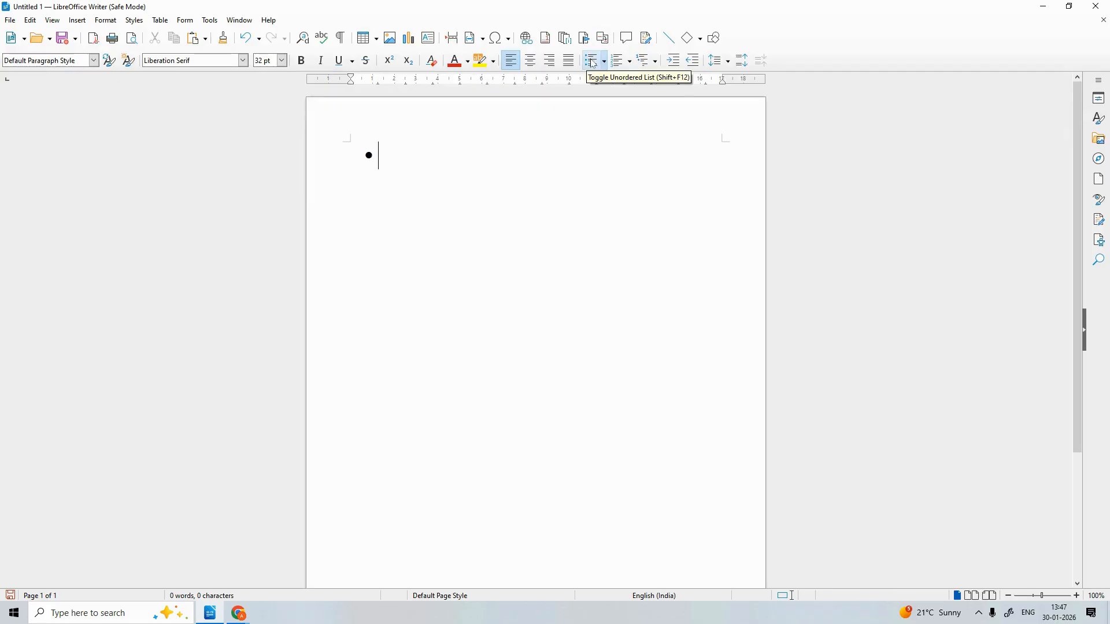
key(BackSpace)
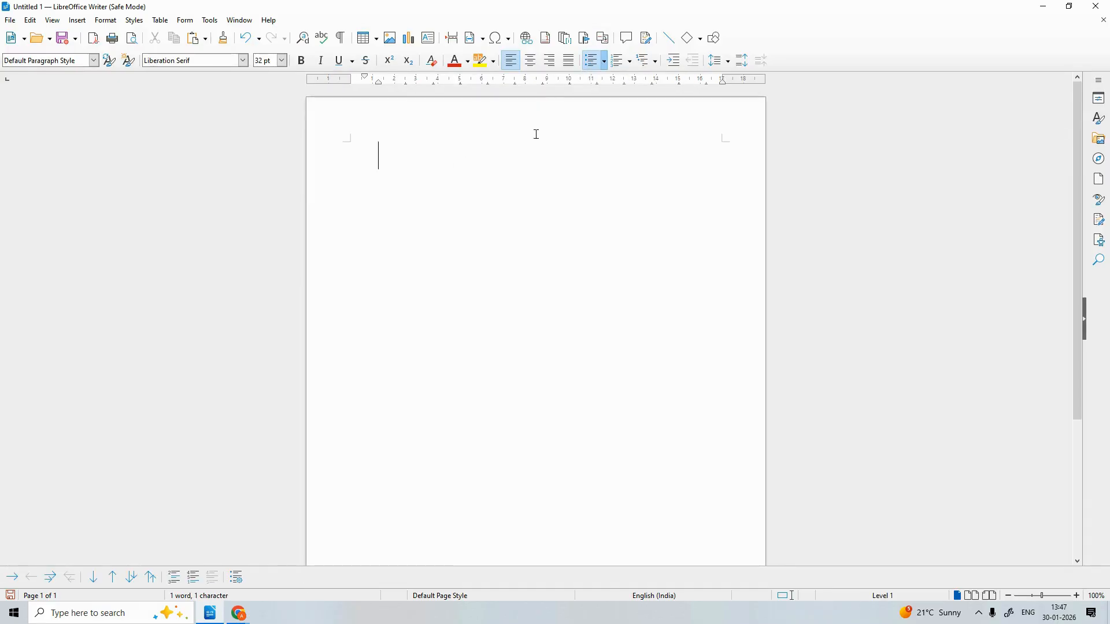
click(604, 61)
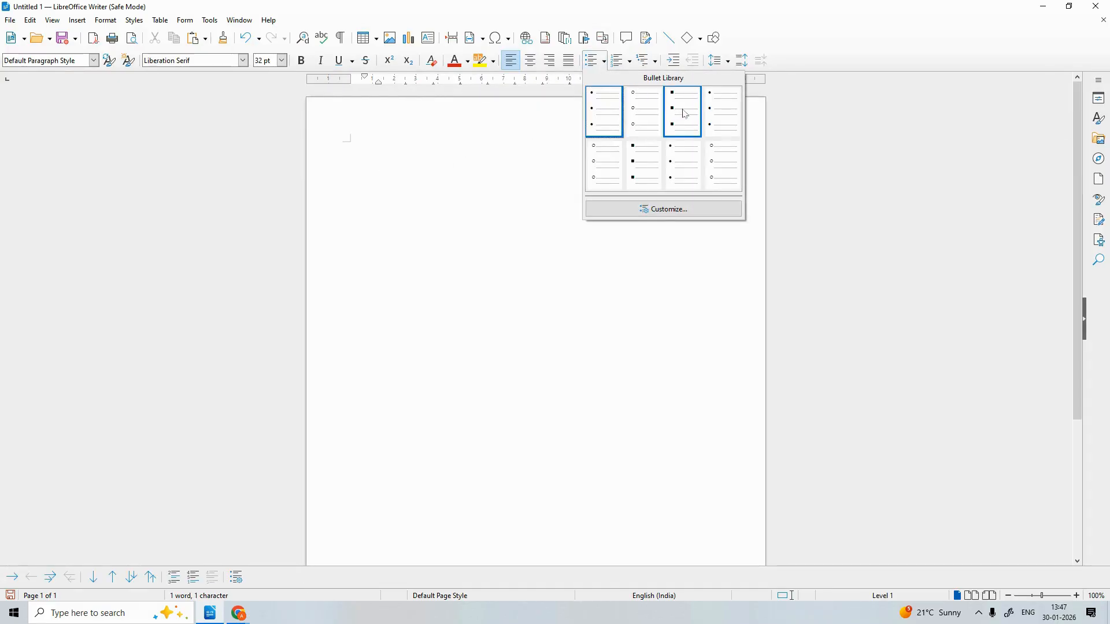
click(401, 139)
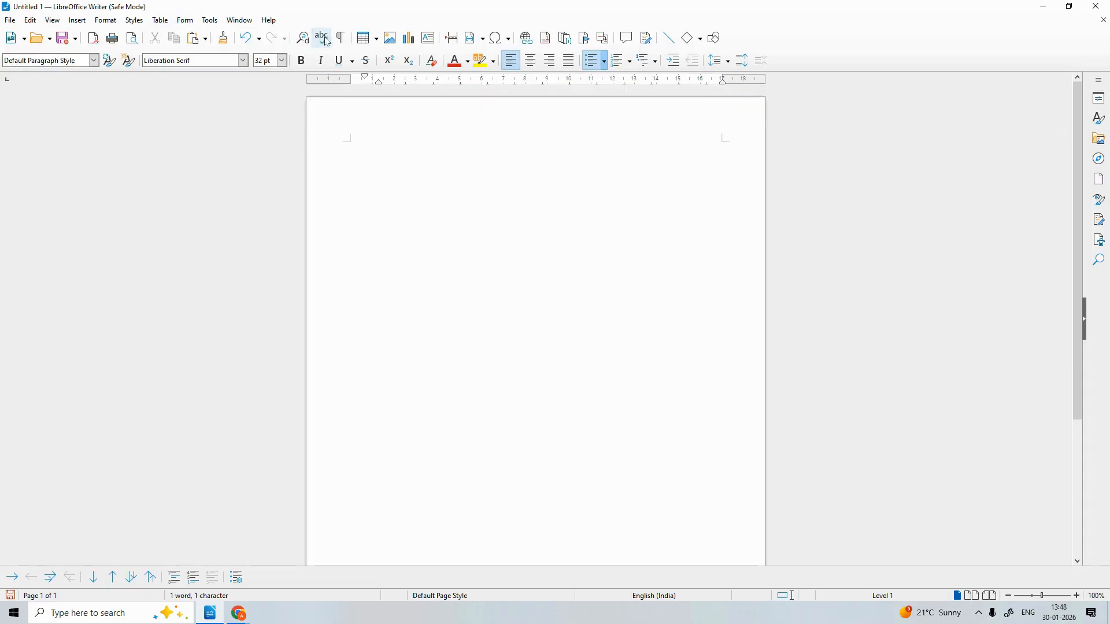
click(370, 42)
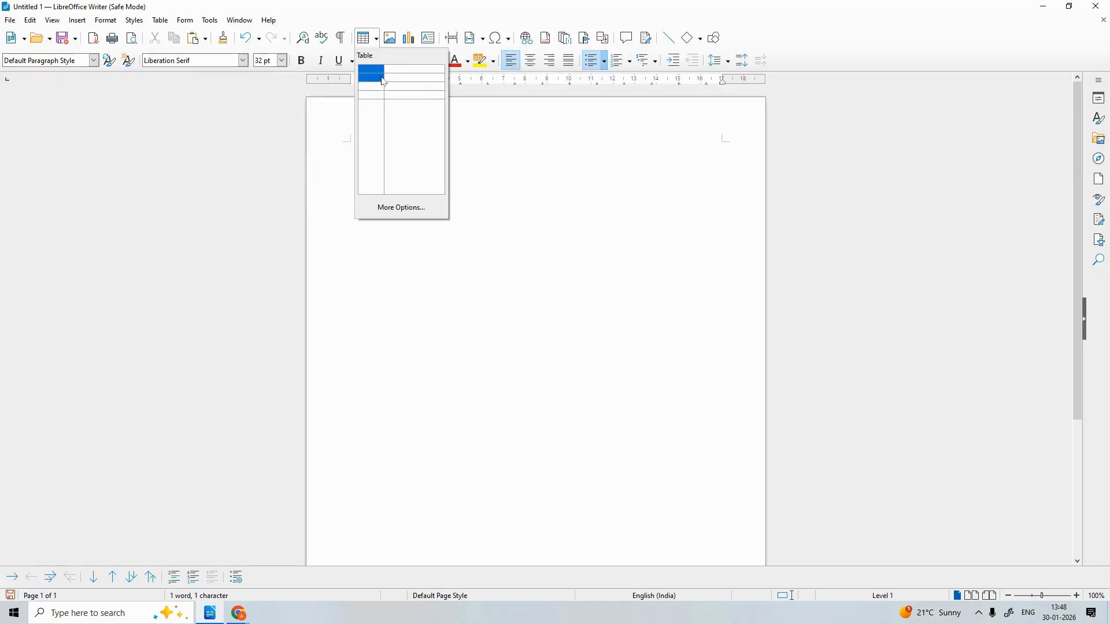
Close the table grid, browse the Tools, Table and Styles menus, and open the File menu
click(329, 115)
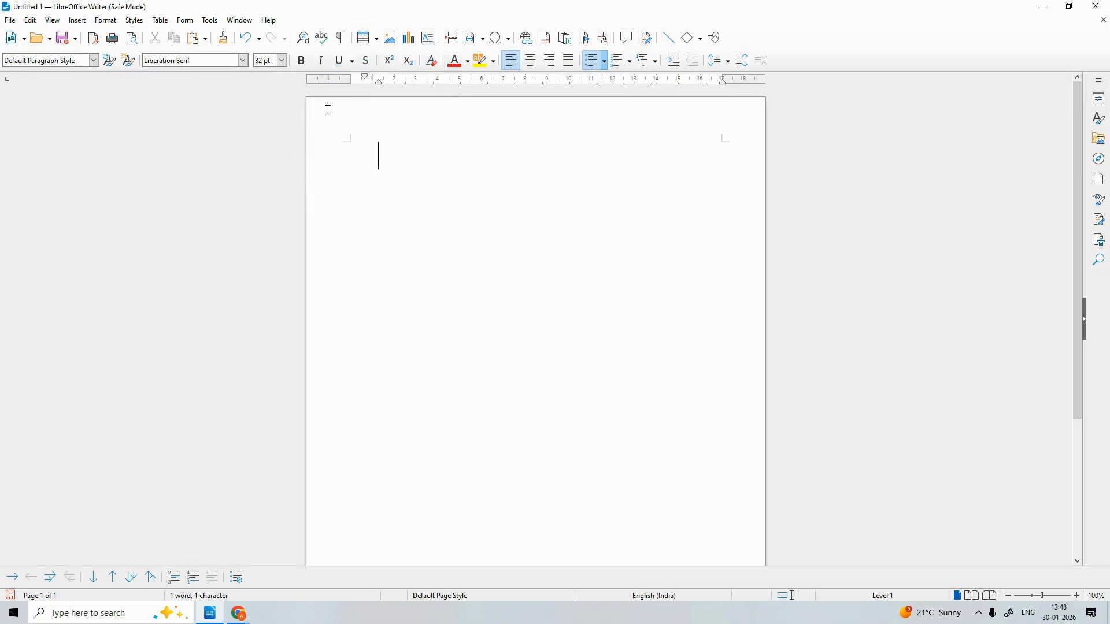
click(209, 21)
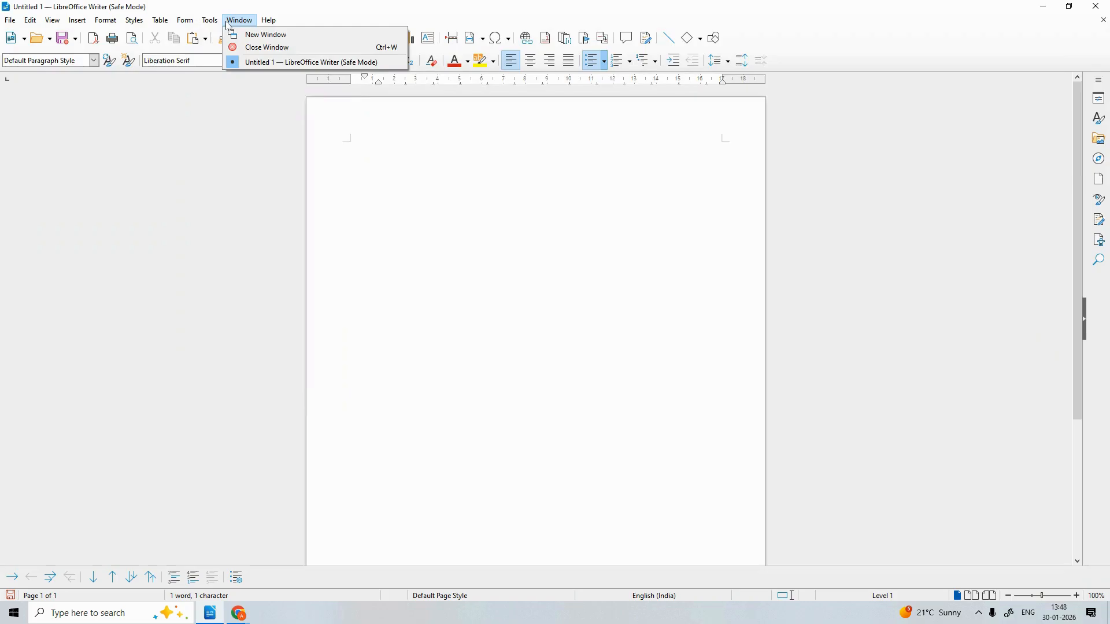
mouse_move(155, 20)
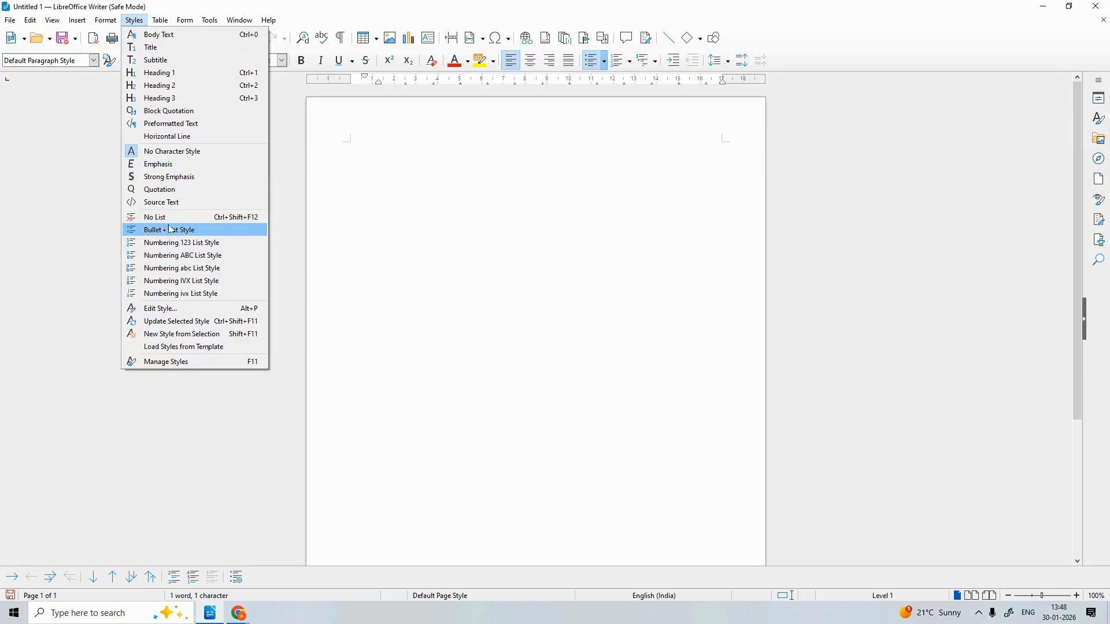
mouse_move(17, 21)
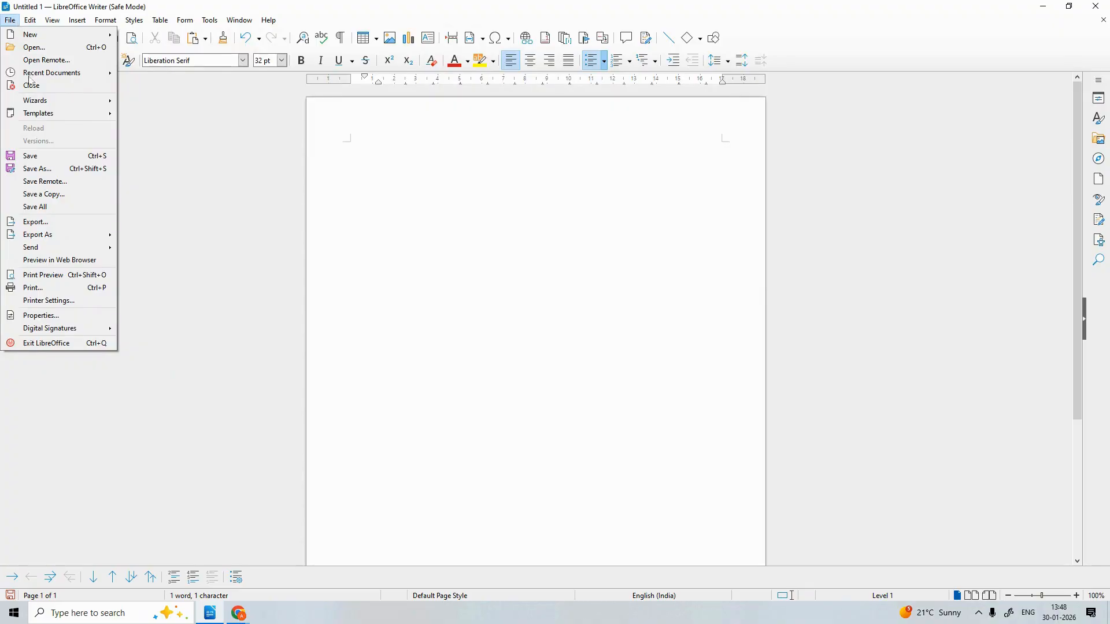
click(384, 156)
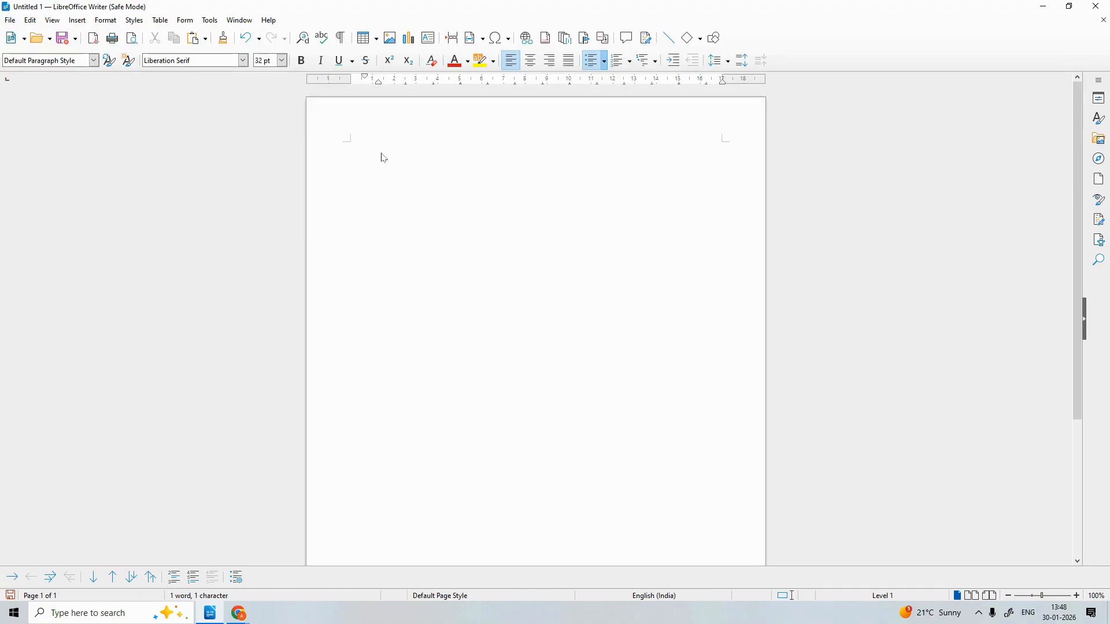
click(10, 19)
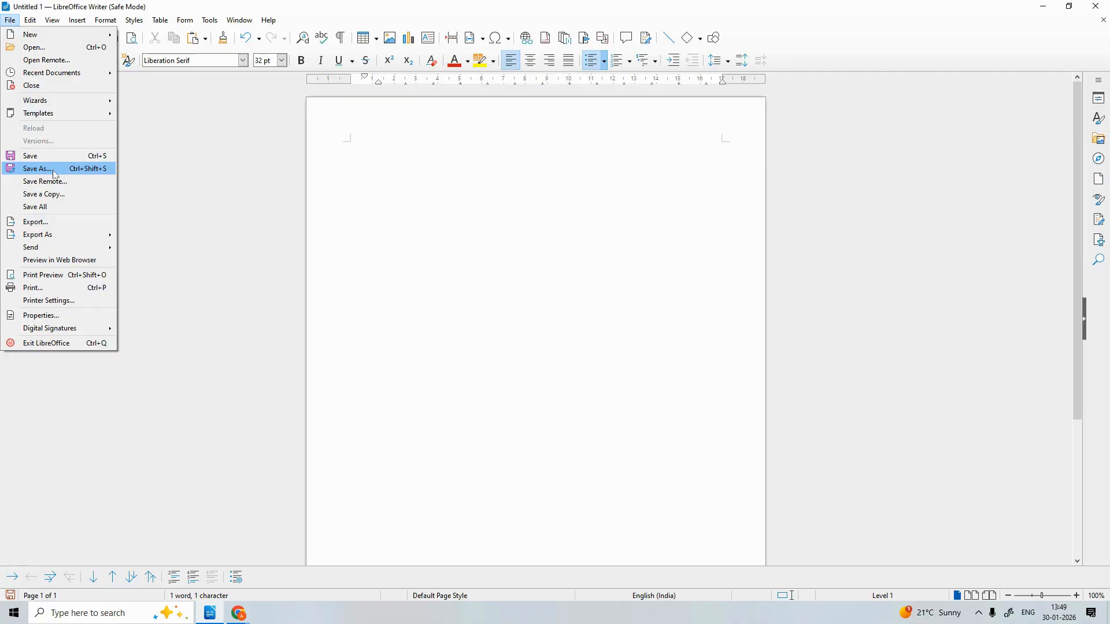
Dismiss the File menu by clicking on the blank page
click(357, 200)
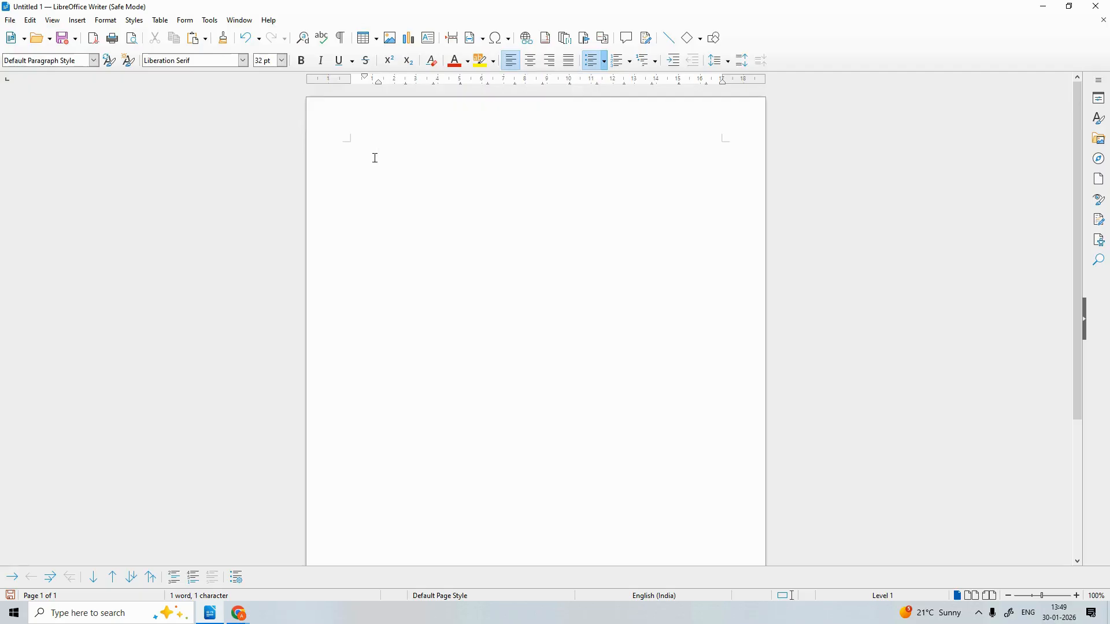
click(704, 46)
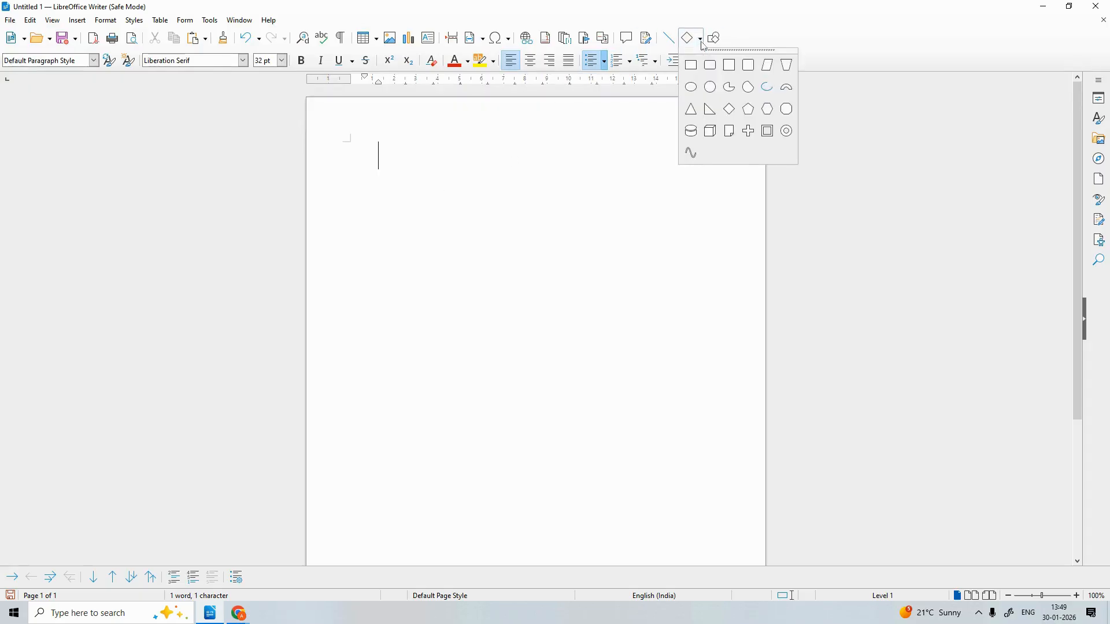
click(693, 70)
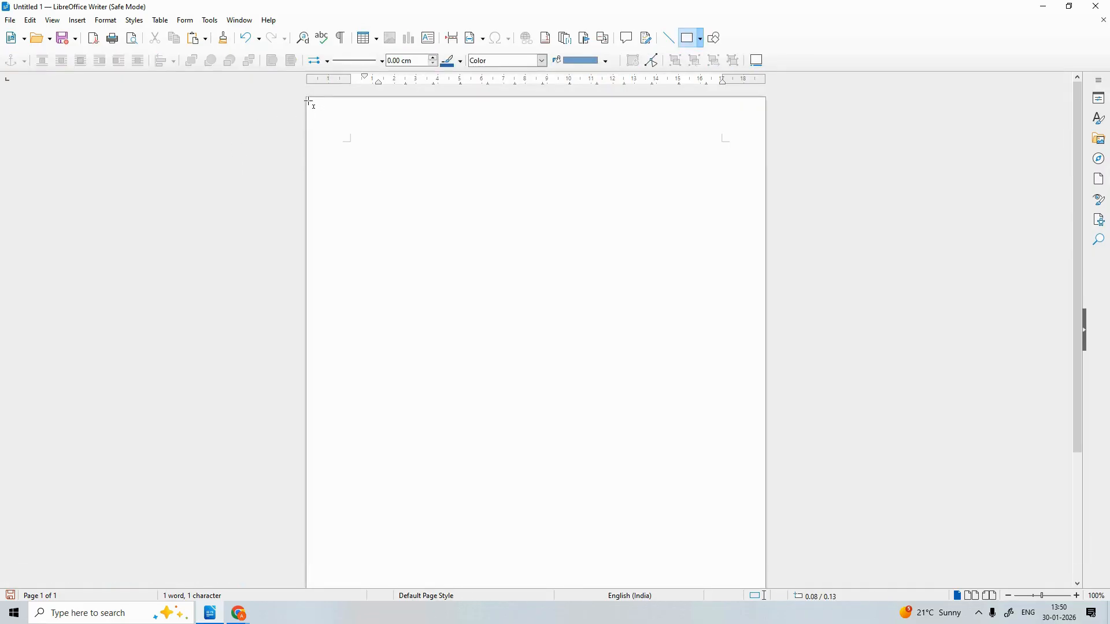
drag(308, 101, 768, 157)
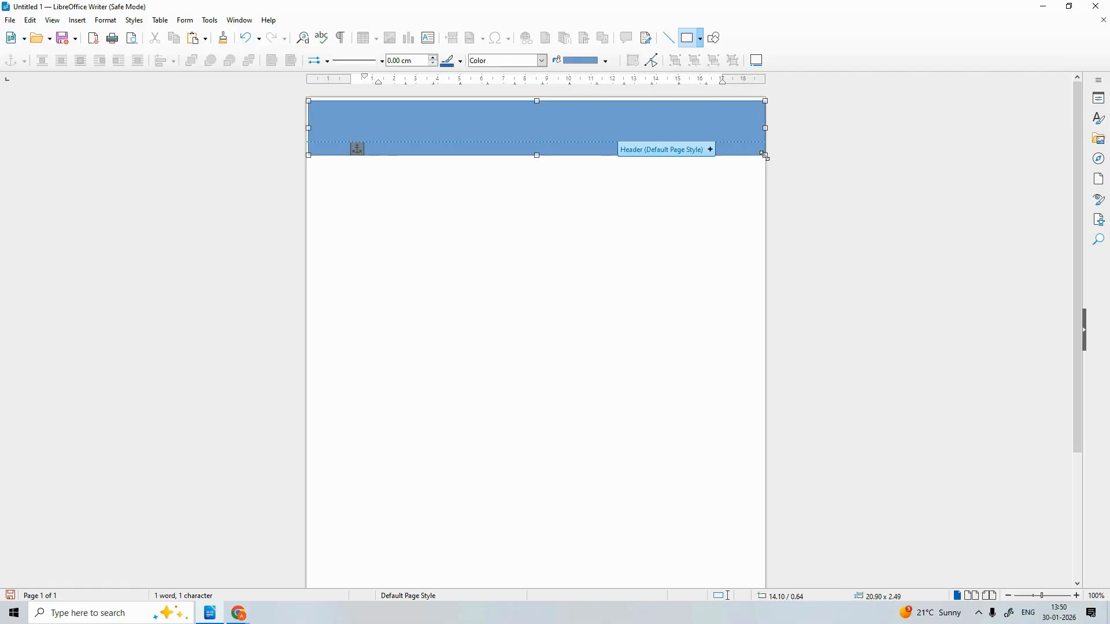
click(541, 126)
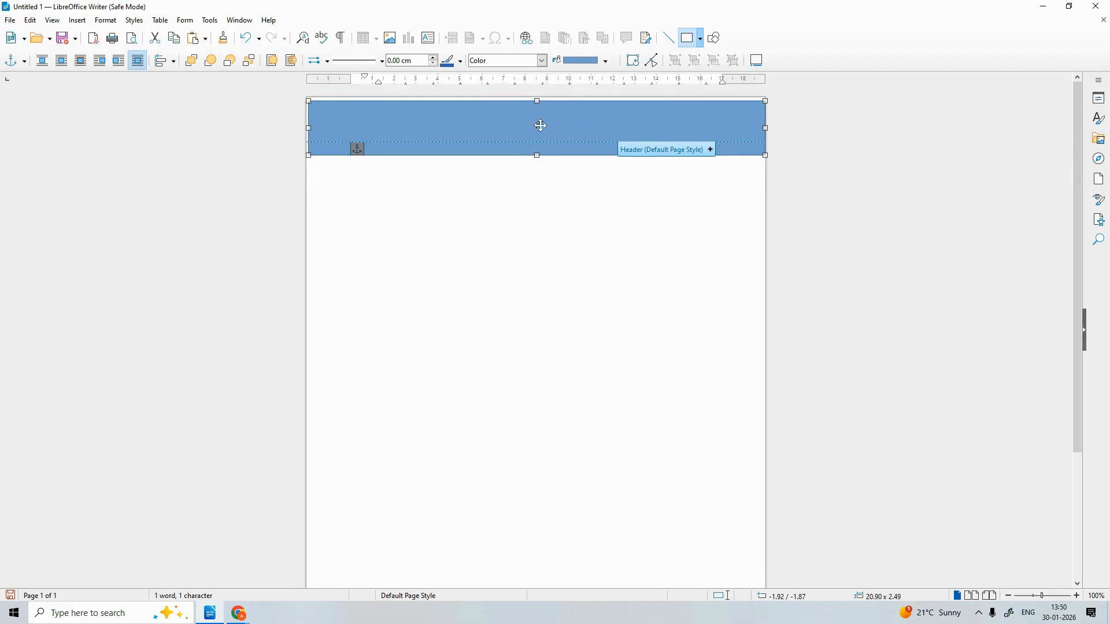
key(Escape)
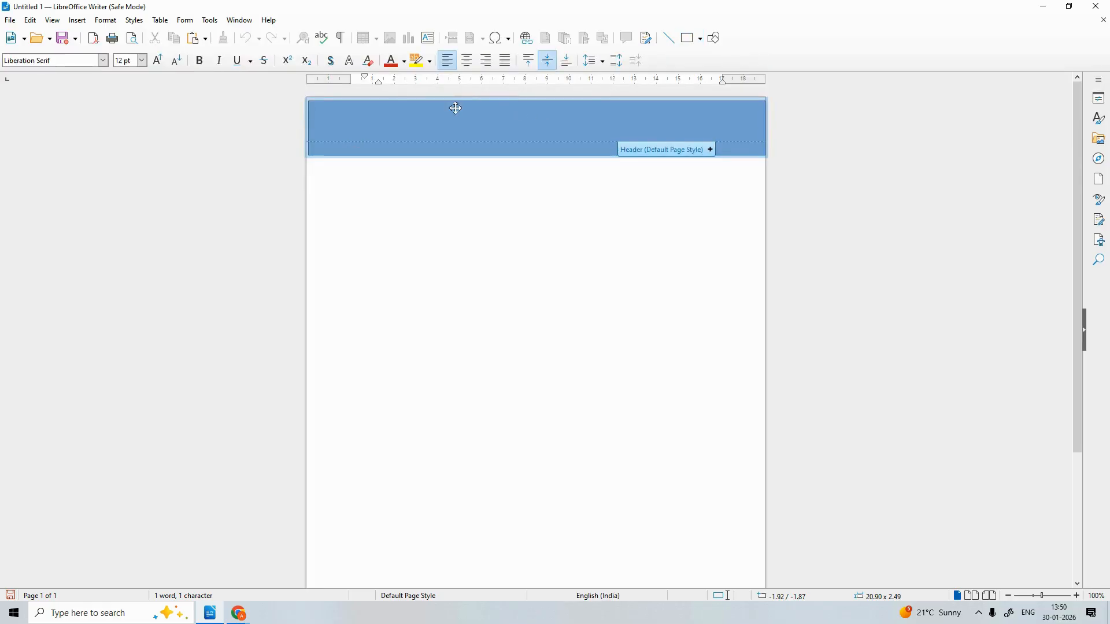
click(455, 120)
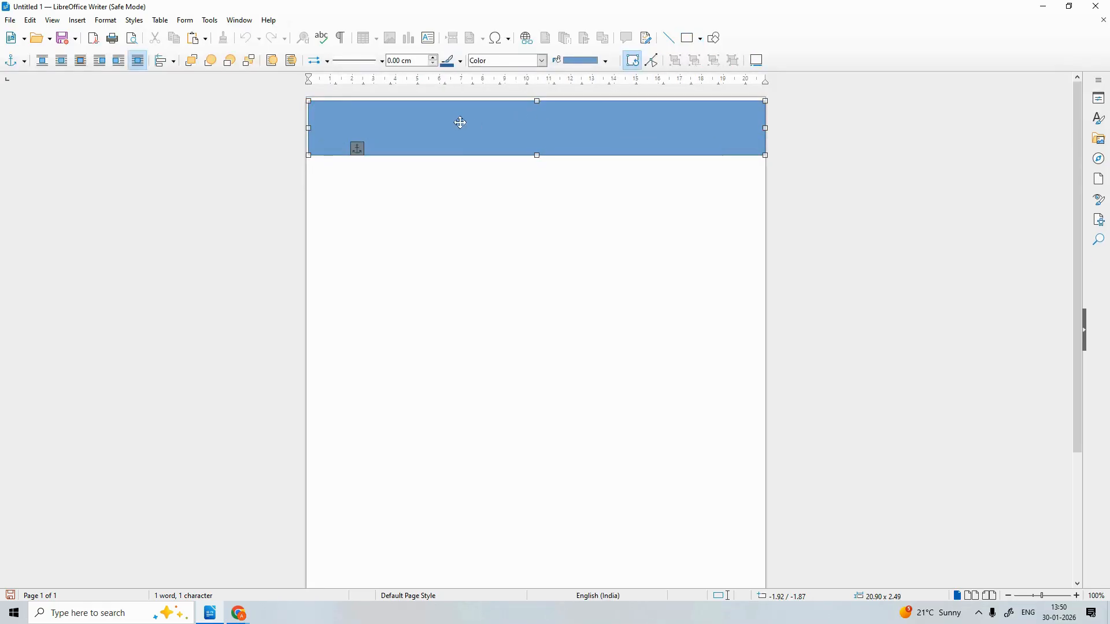
Type MYSELF inside the header banner
key(Escape)
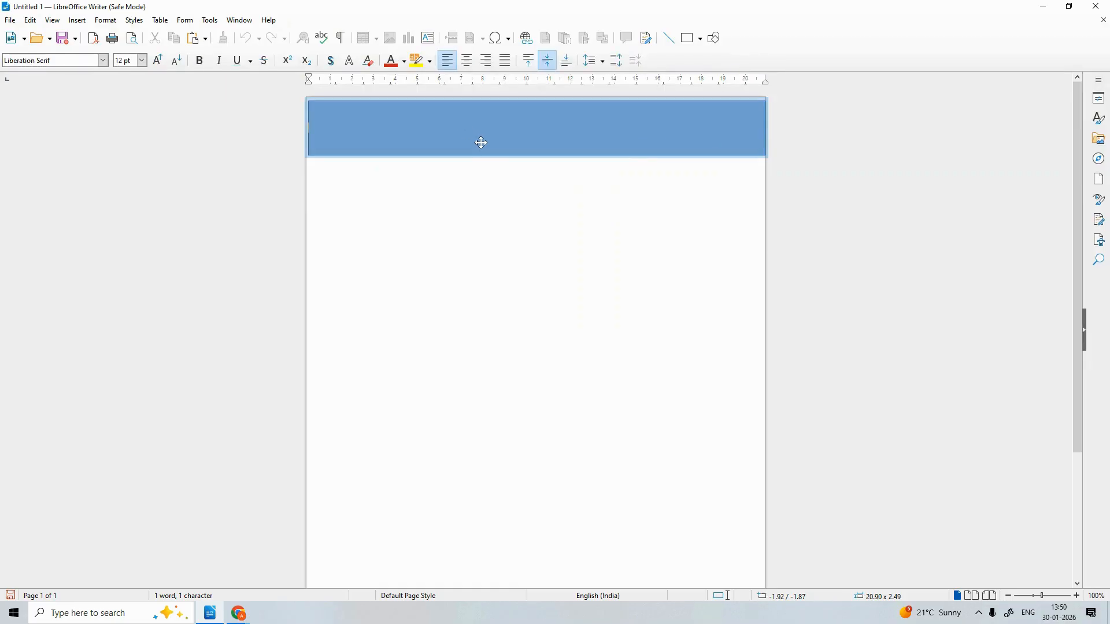
text(MYD)
key(BackSpace)
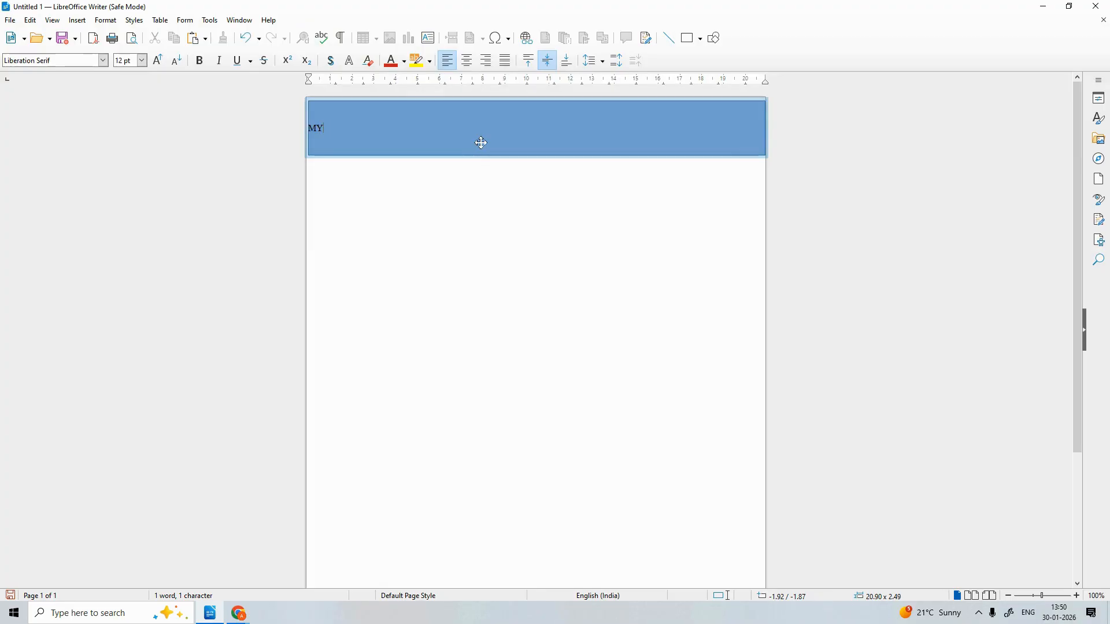
text(SELF)
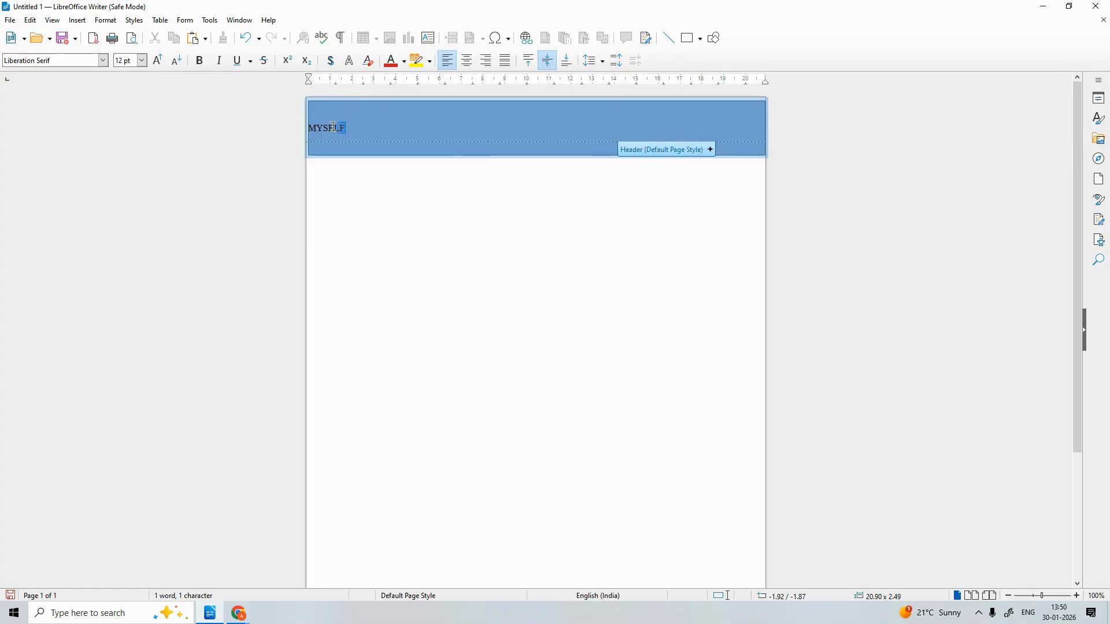
drag(345, 126, 300, 125)
key(Escape)
Fill the banner with Brick orange-red and undo an accidental tilt
click(606, 60)
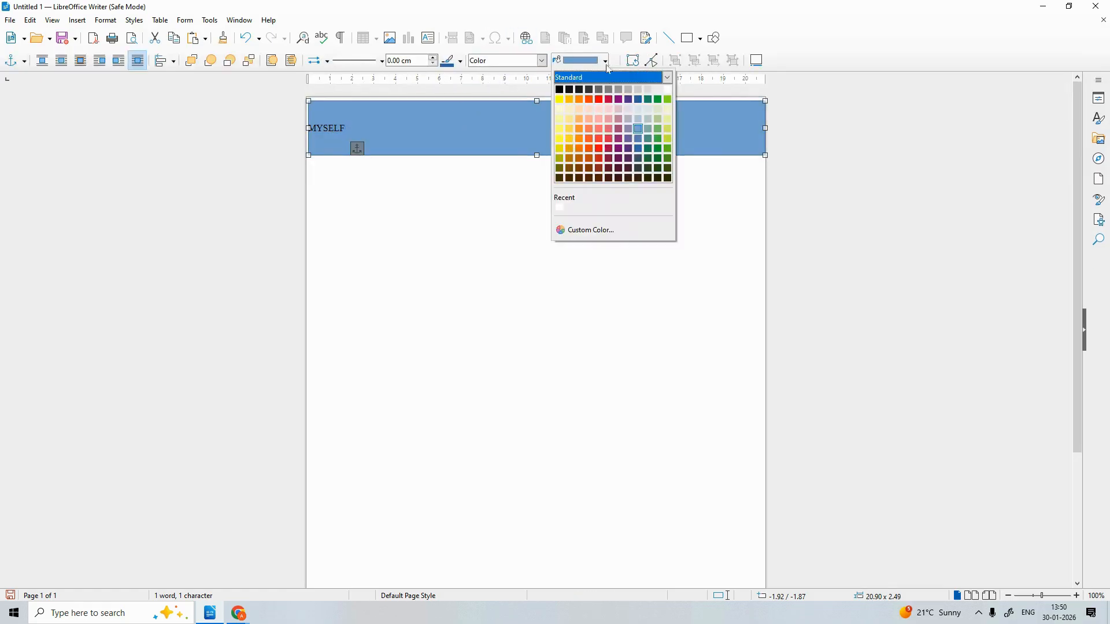
click(595, 103)
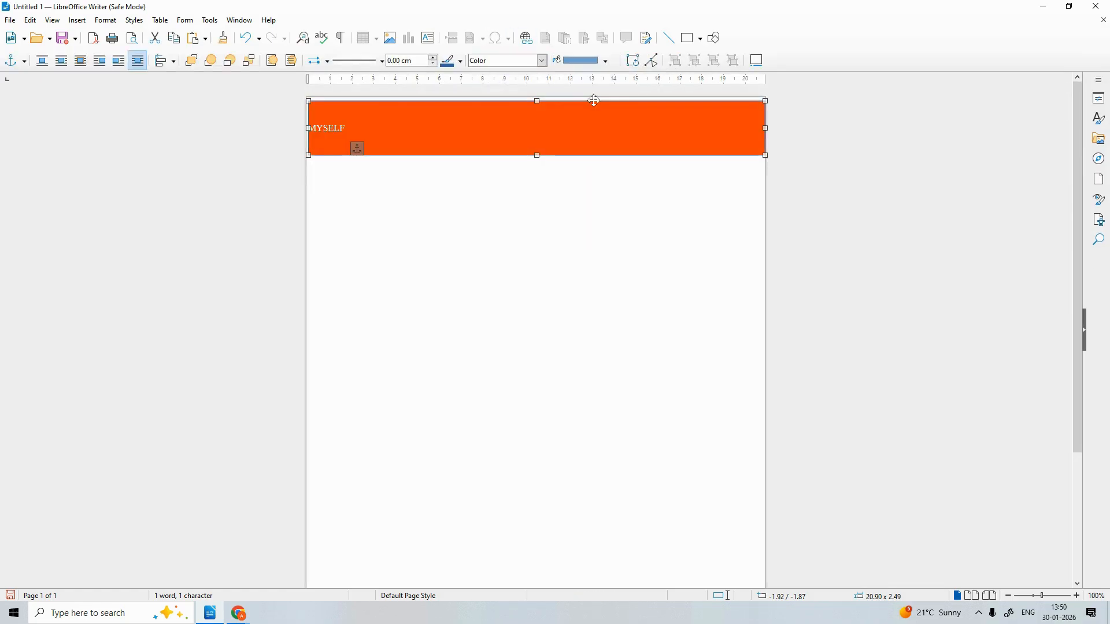
click(342, 128)
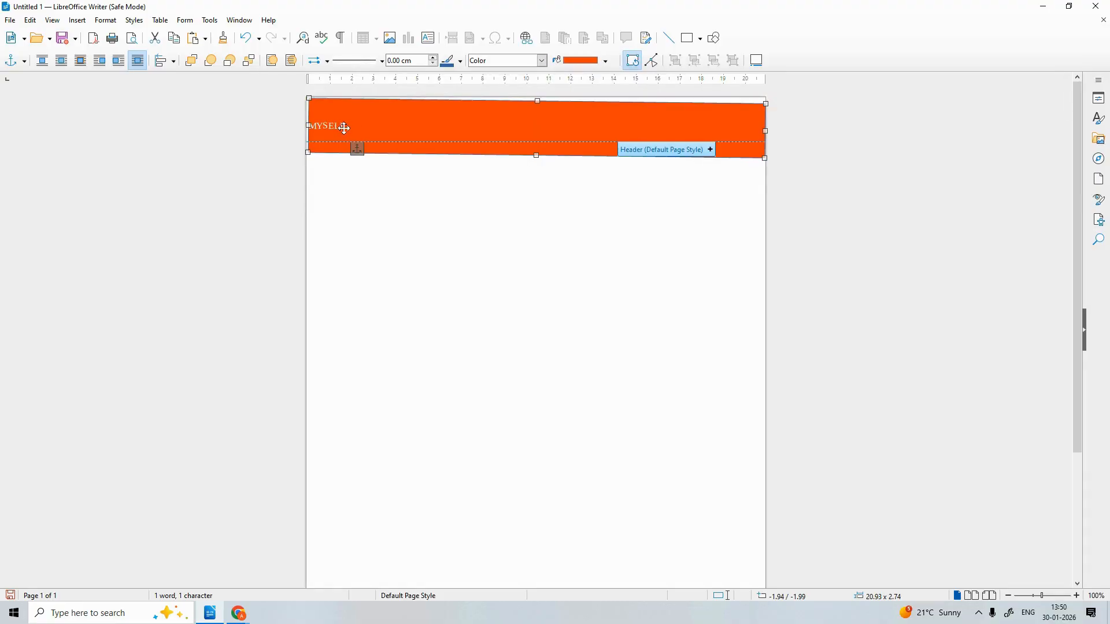
key(ctrl+z)
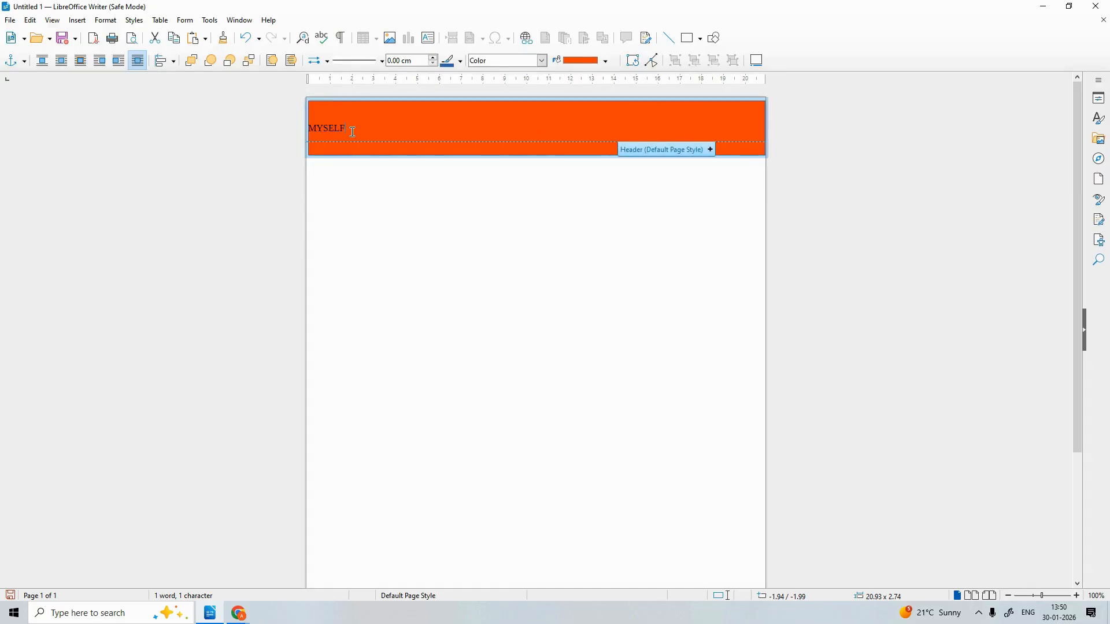
Make the banner word MYSELF 28 pt, after trying 16 and 24 pt
double_click(349, 129)
drag(347, 128, 296, 128)
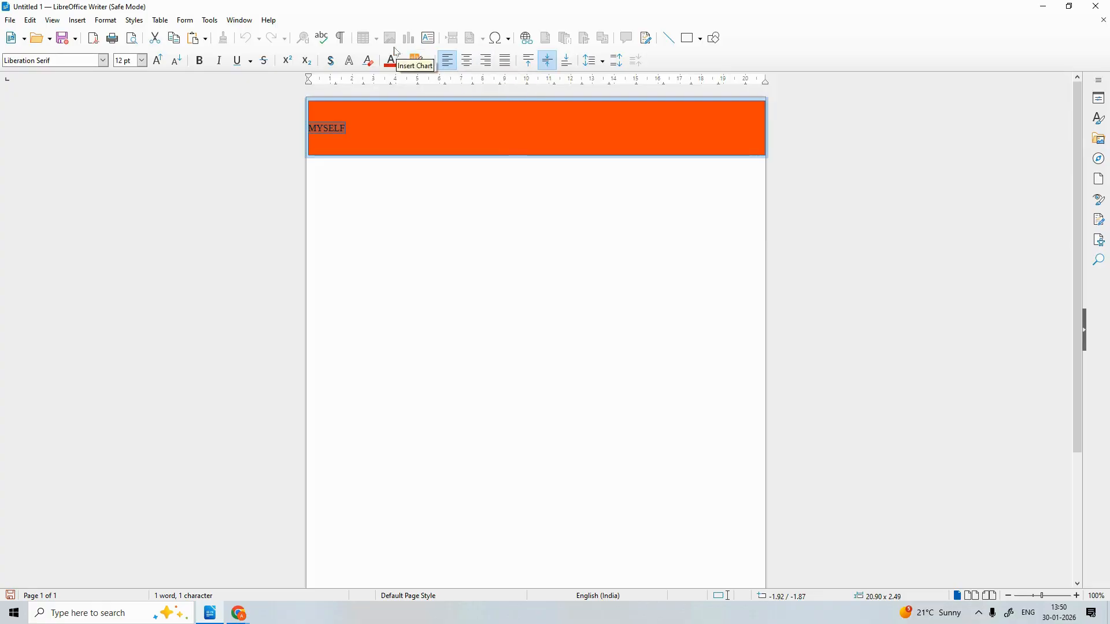
click(142, 60)
click(130, 183)
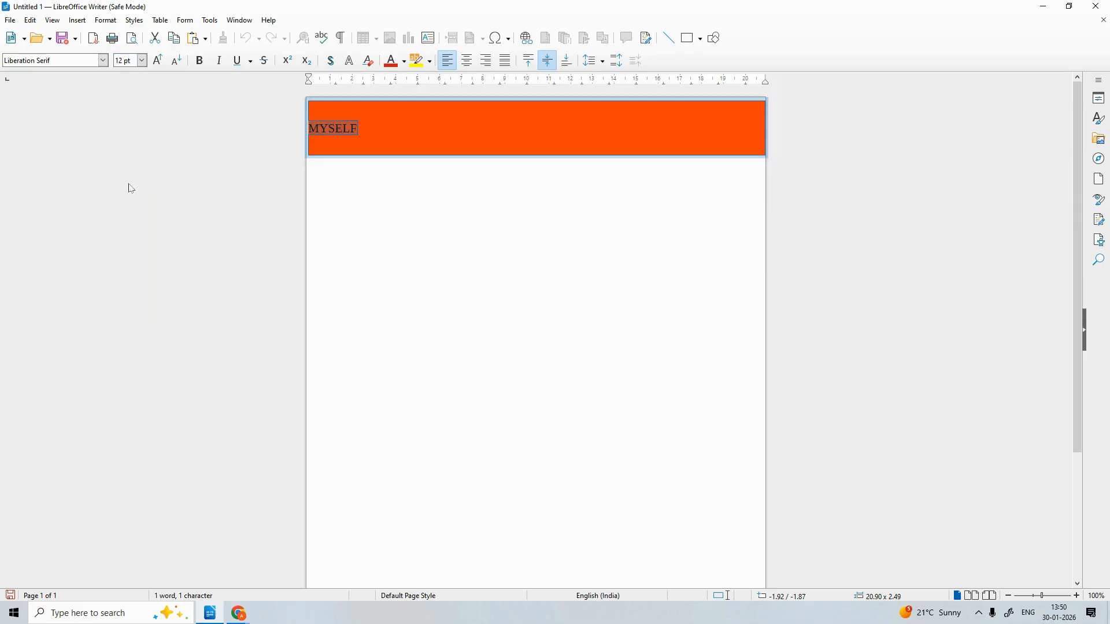
click(141, 60)
click(125, 230)
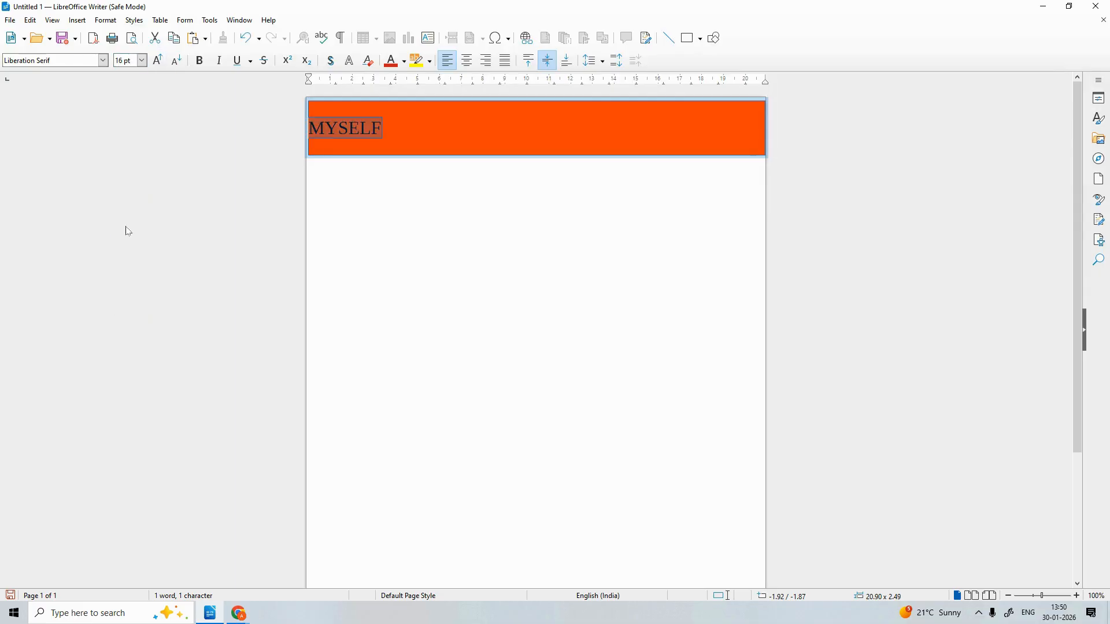
click(142, 61)
click(123, 210)
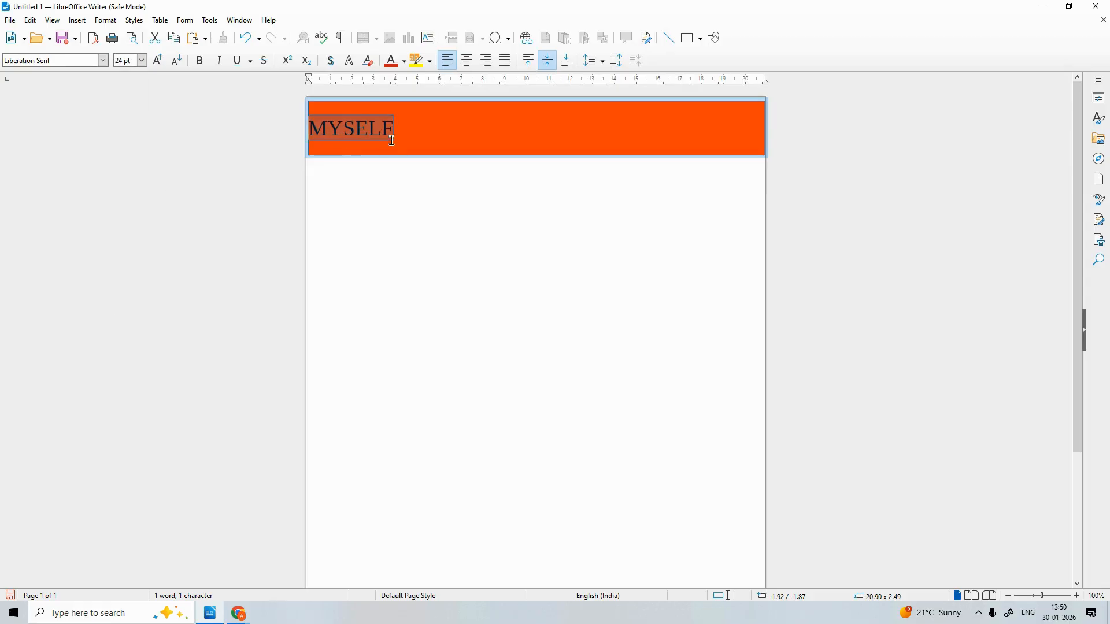
Centre MYSELF in the banner and colour it white
click(403, 130)
drag(403, 130, 285, 117)
click(468, 60)
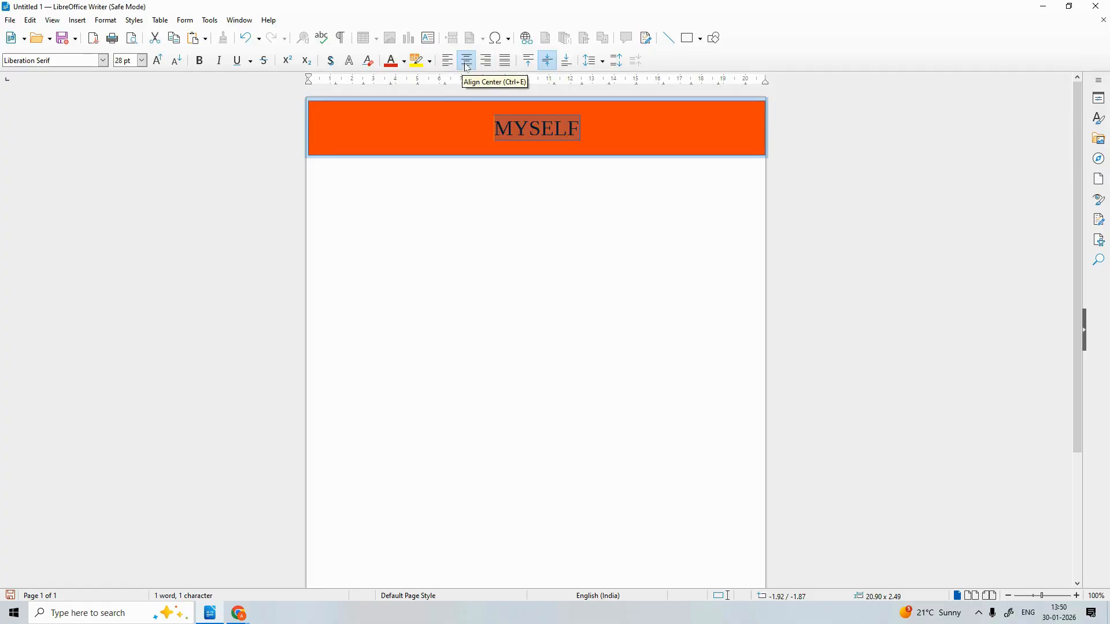
click(591, 125)
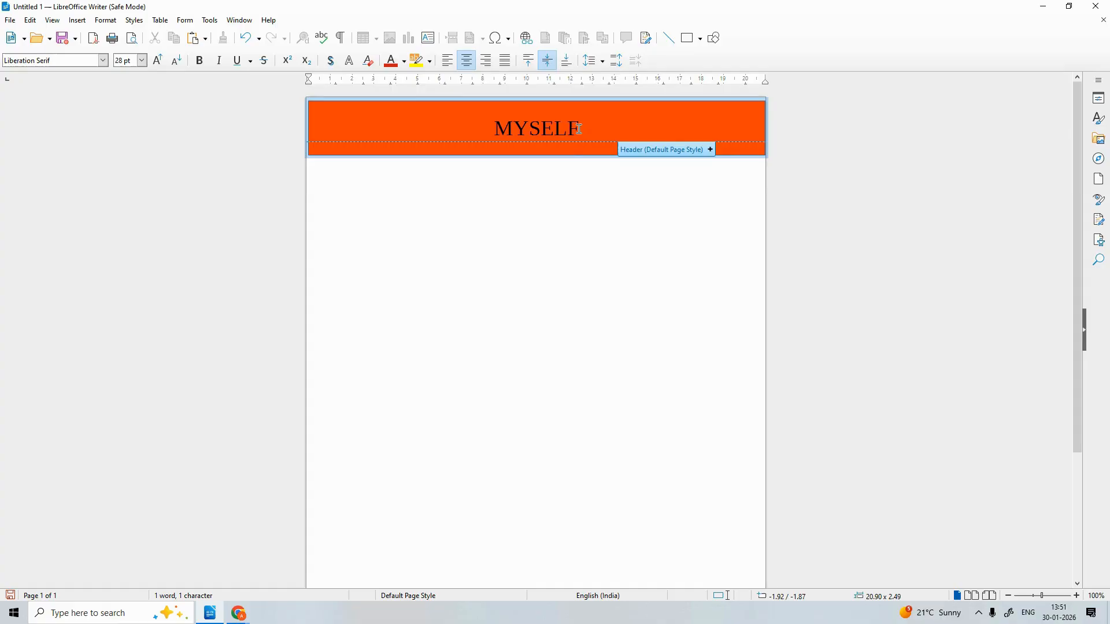
drag(581, 128, 495, 126)
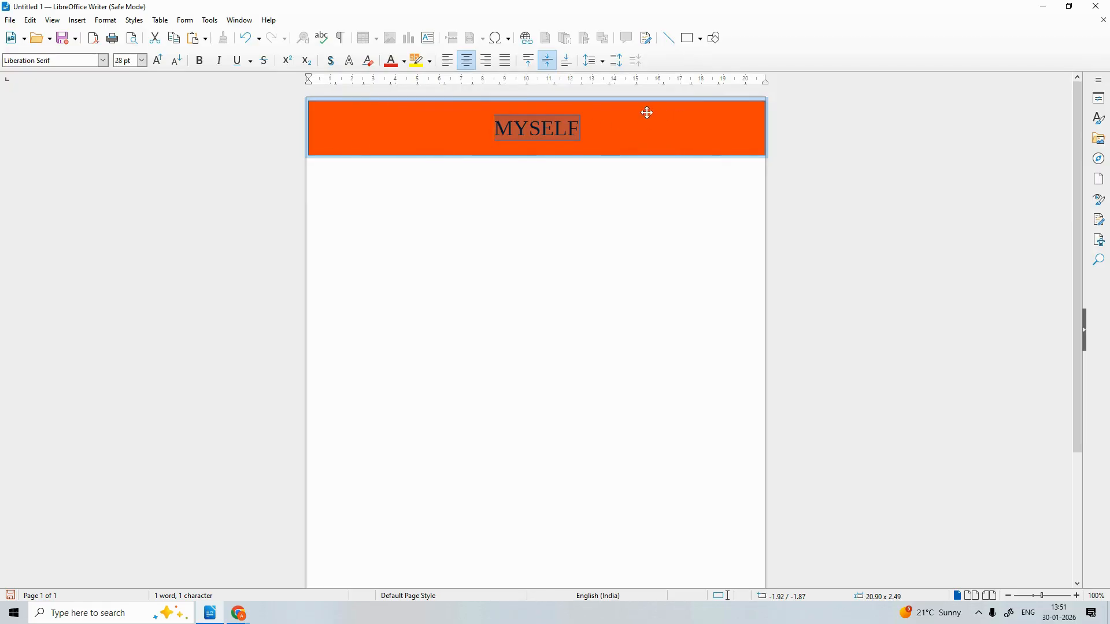
click(405, 62)
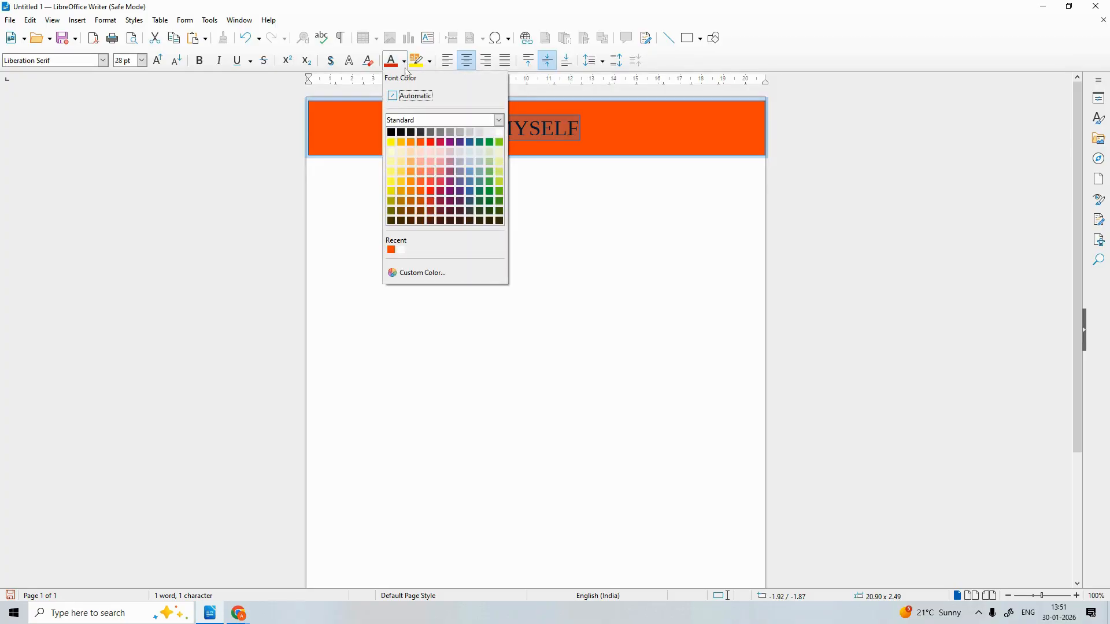
click(499, 132)
click(599, 124)
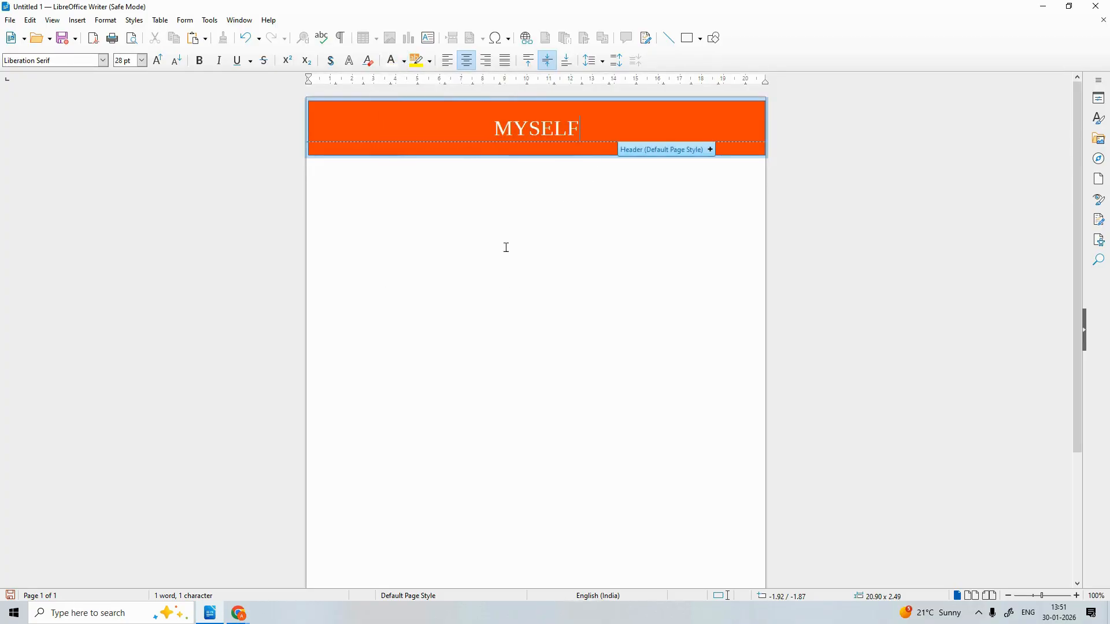
Add several empty paragraphs to the page body
click(456, 238)
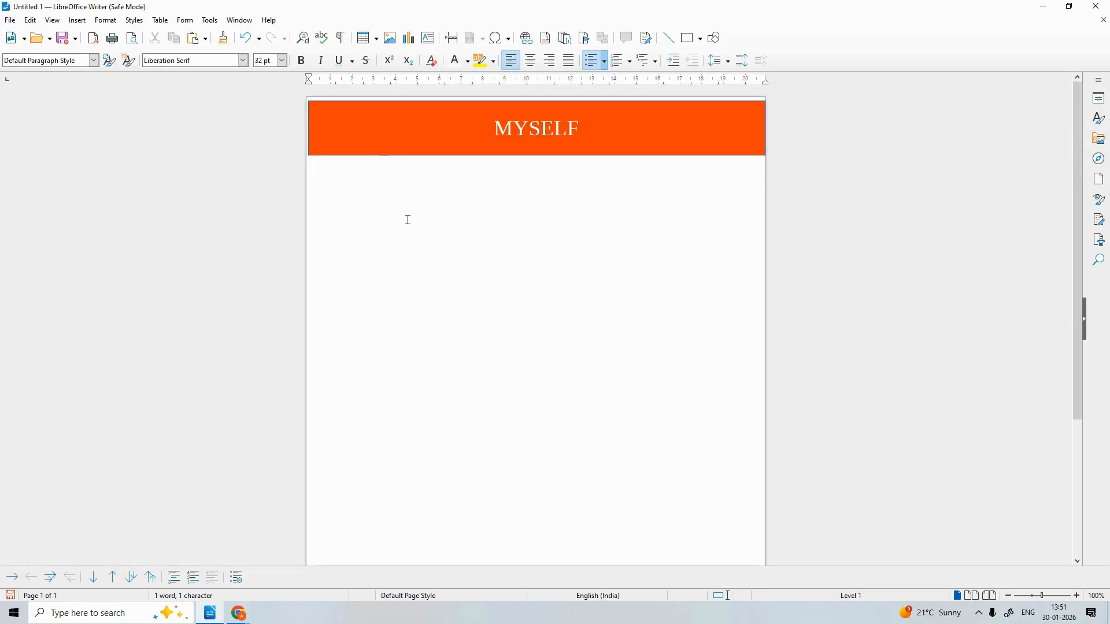
key(Return)
key(Return)
key(Return)
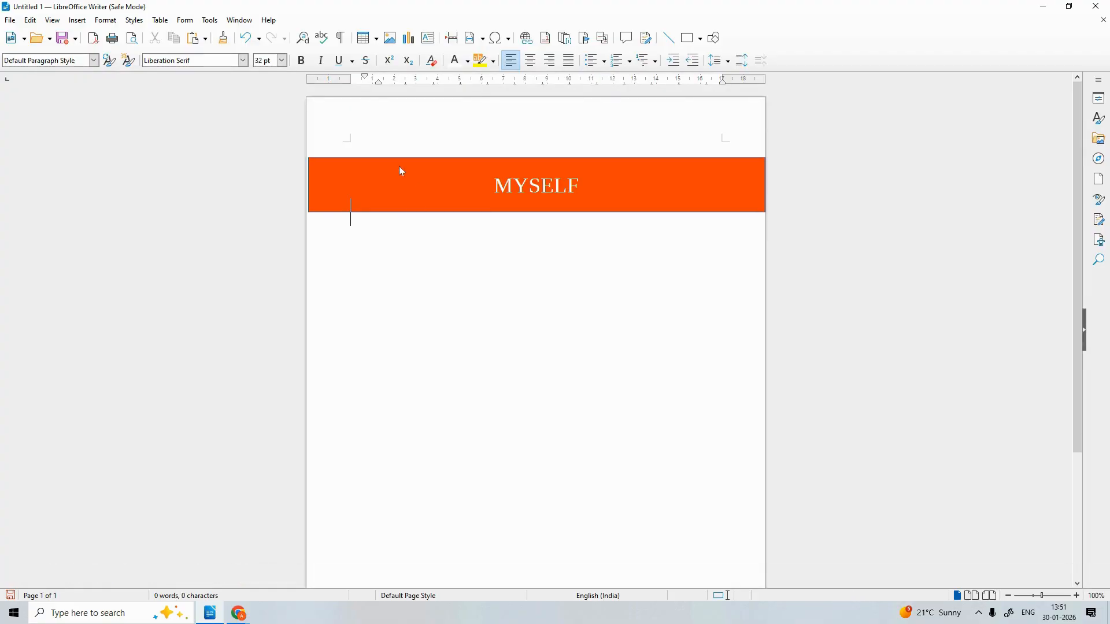
key(Return)
key(Return)
key(Return)
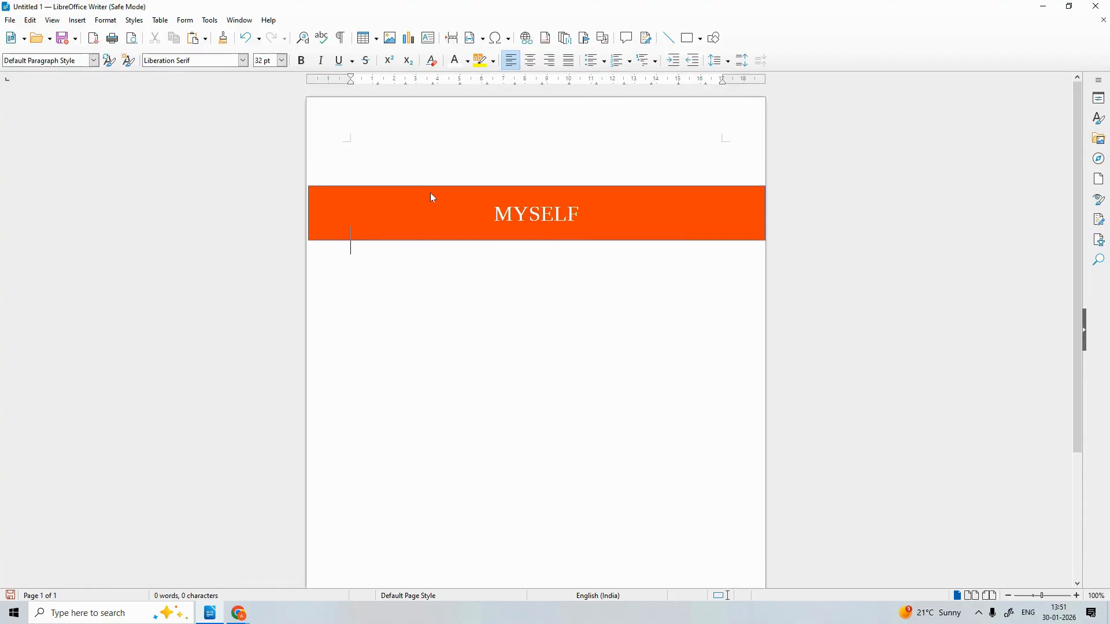
click(374, 148)
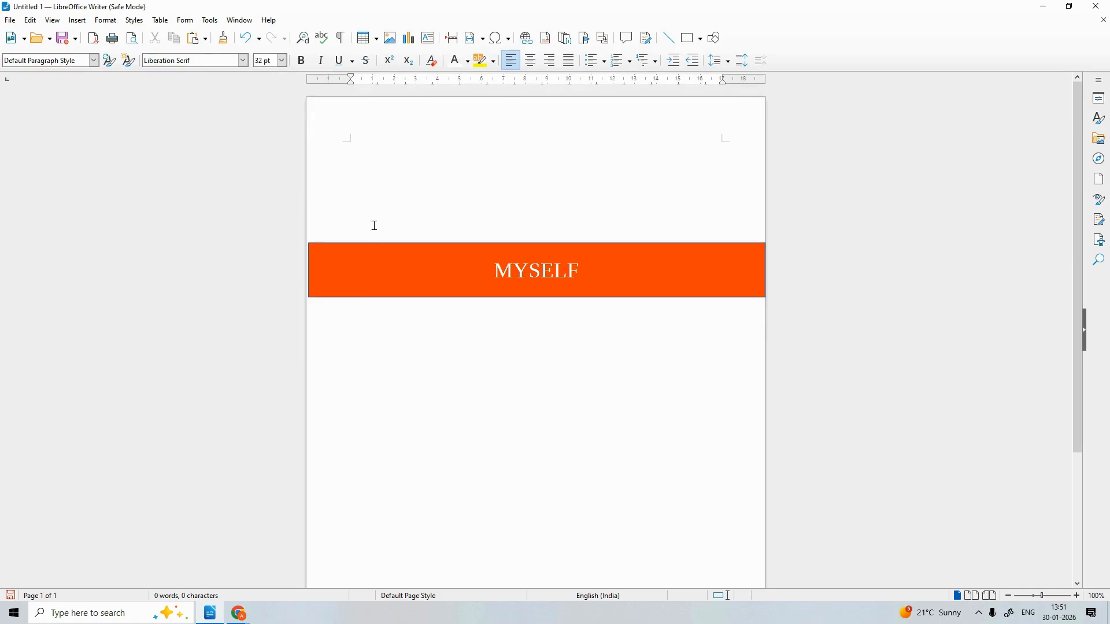
click(366, 194)
key(Return)
key(Return)
key(Return)
key(Return)
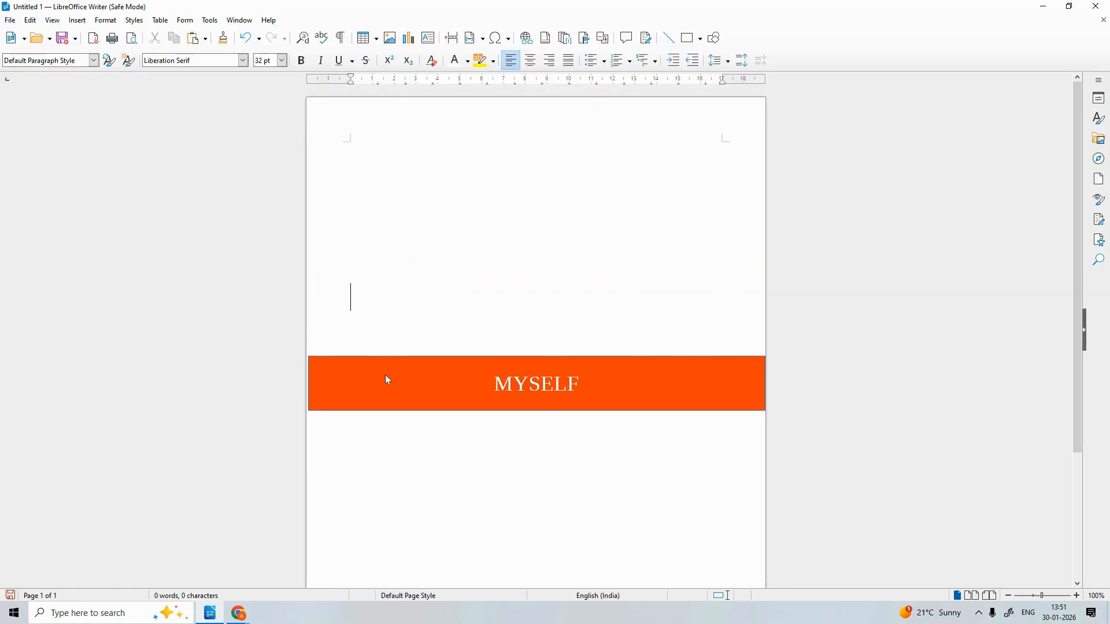
Drag the MYSELF banner back up to the top of the page
click(387, 380)
drag(399, 376, 397, 120)
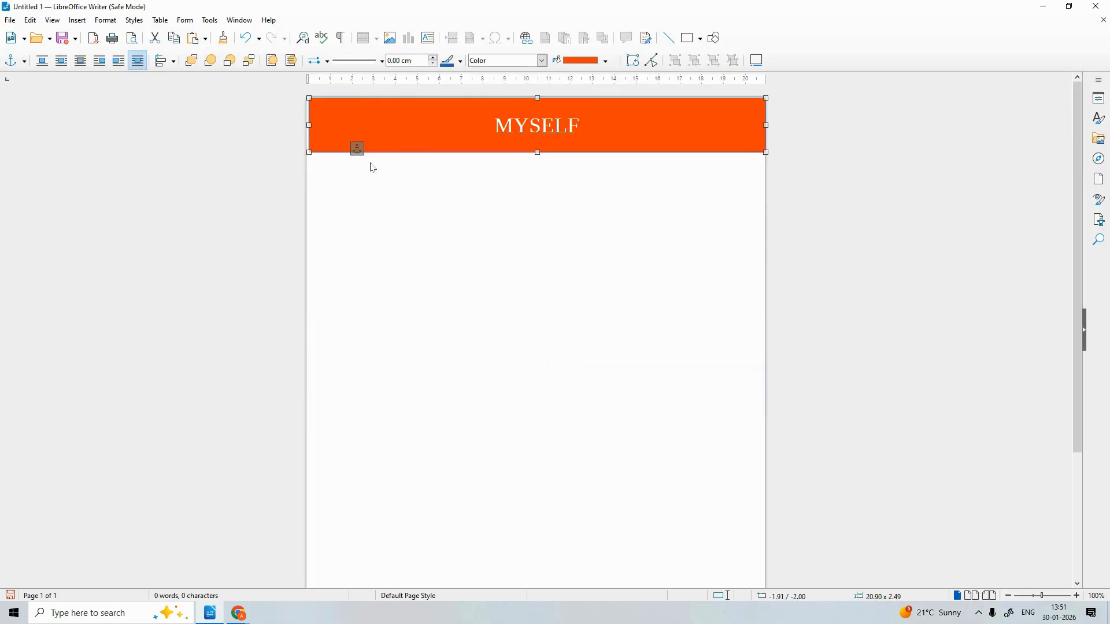
click(379, 347)
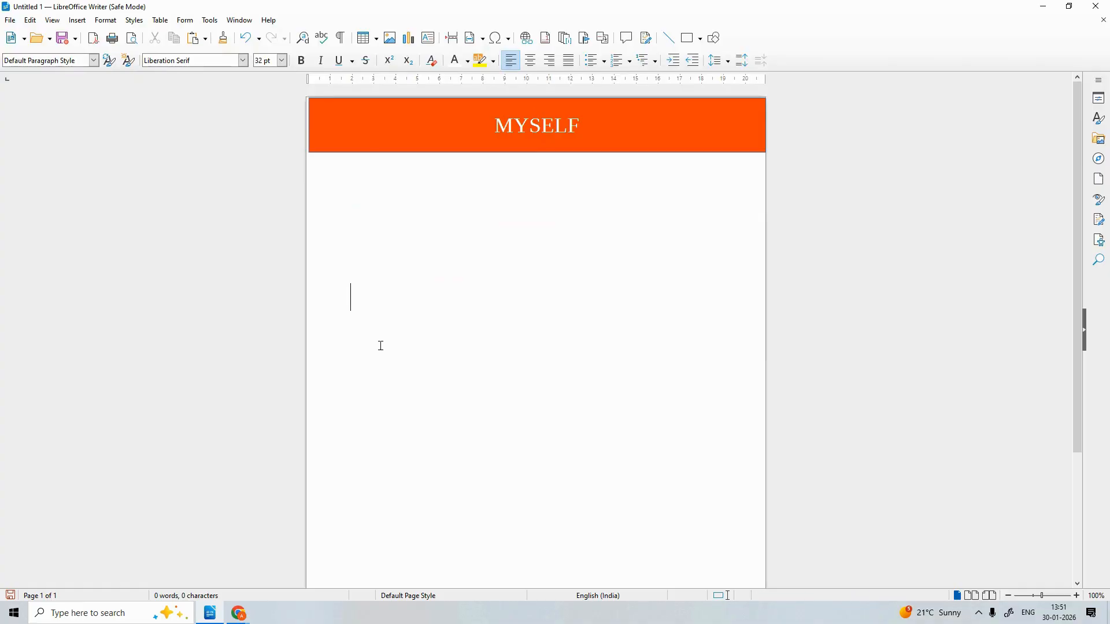
Type the labels 'Email =' and 'Ph no =' on lines below the banner
key(BackSpace)
key(BackSpace)
key(BackSpace)
key(BackSpace)
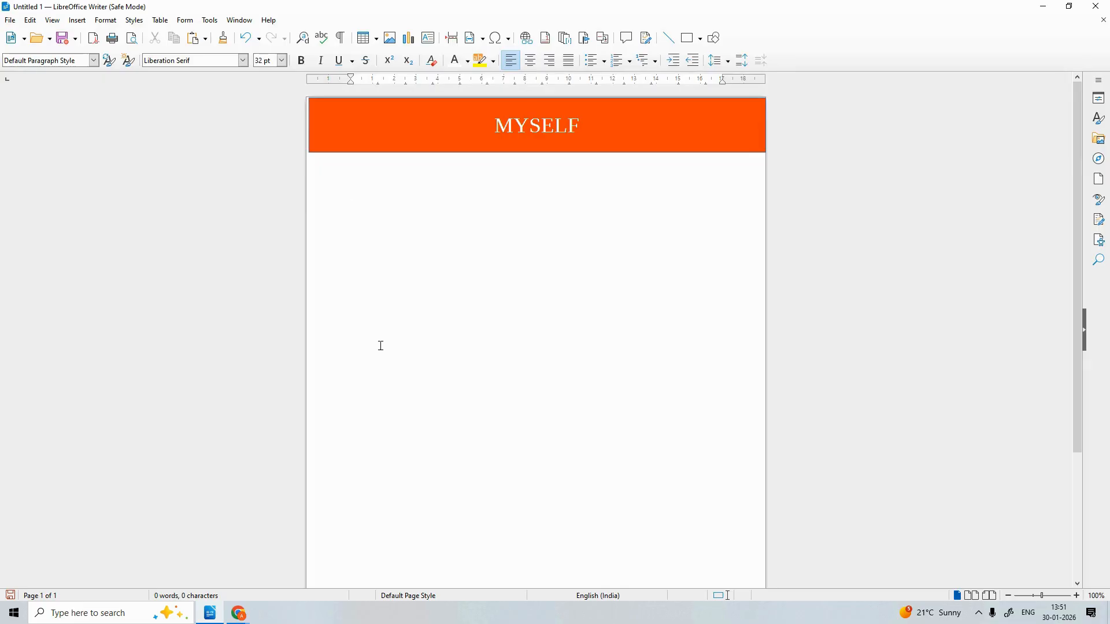
text(e)
key(BackSpace)
text(Email)
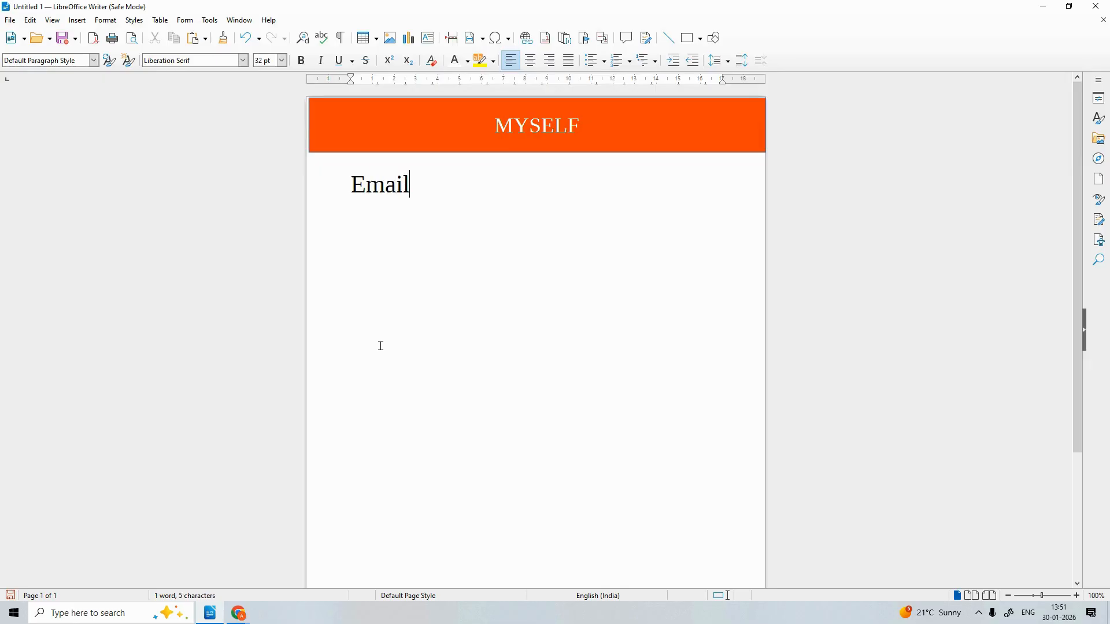
text( =)
key(Return)
text(PH)
key(BackSpace)
text(h no )
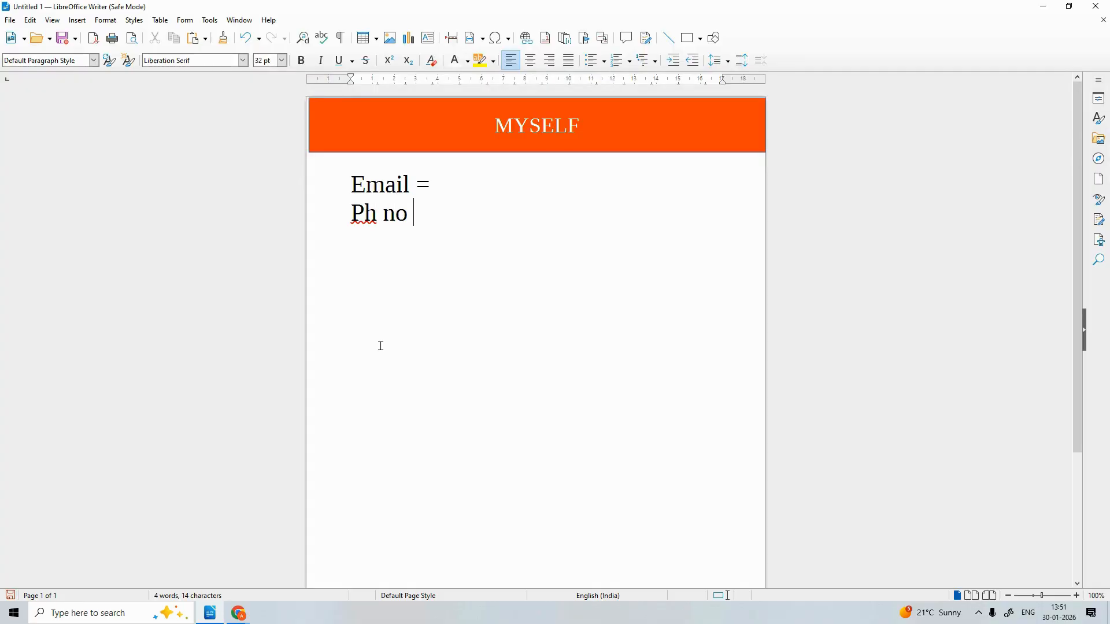
text(=)
key(Return)
Correct the phone label to 'Phon no =' and add an 'Add =' line beneath
right_click(363, 214)
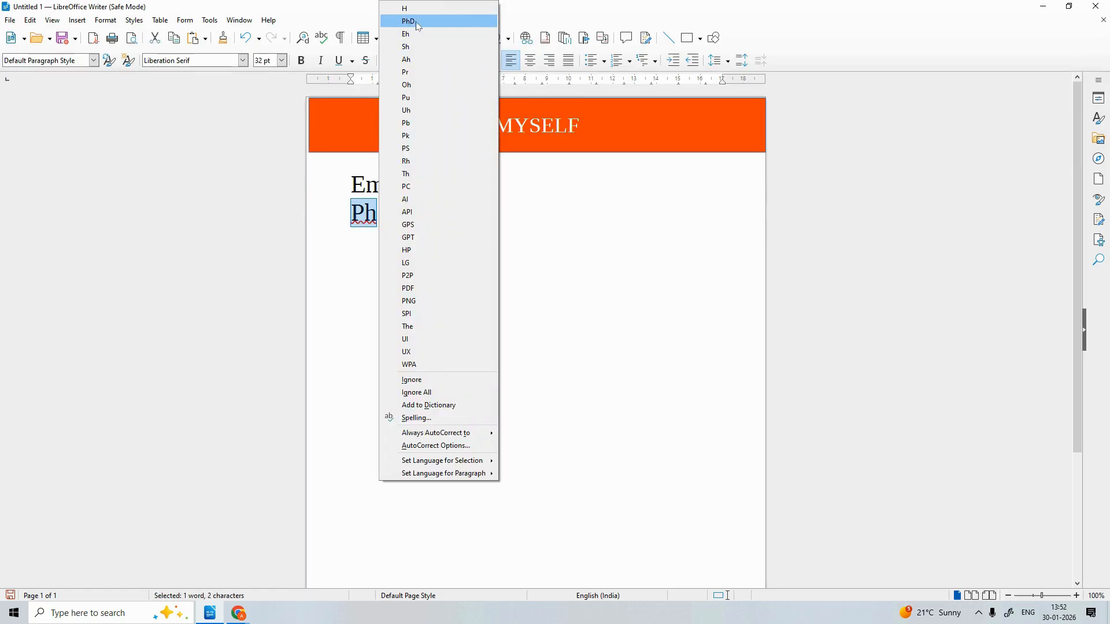
click(367, 214)
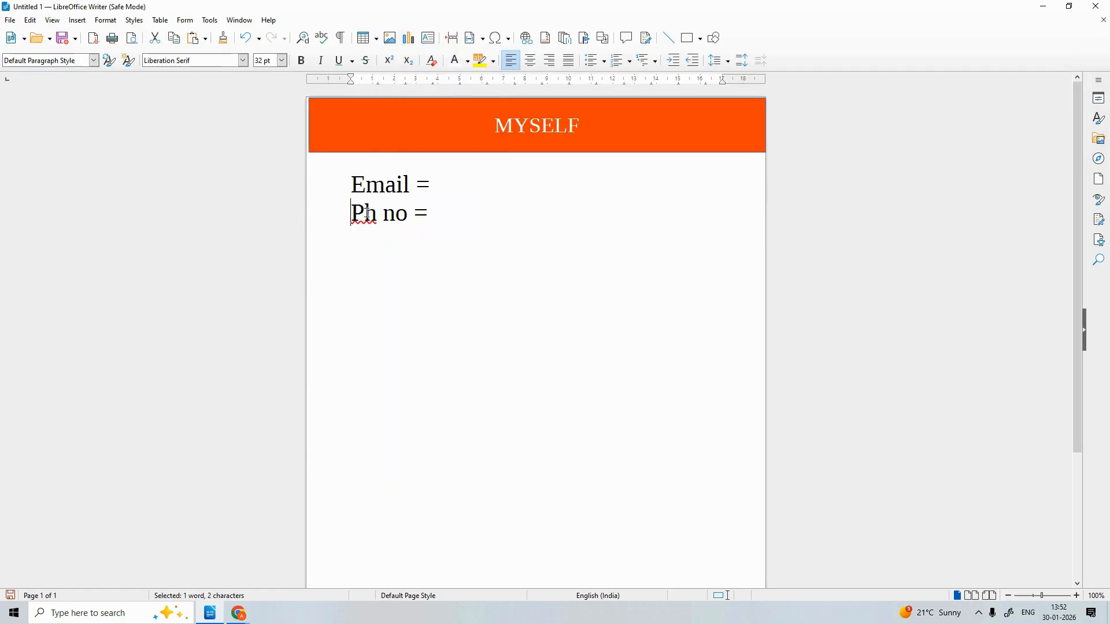
text(on)
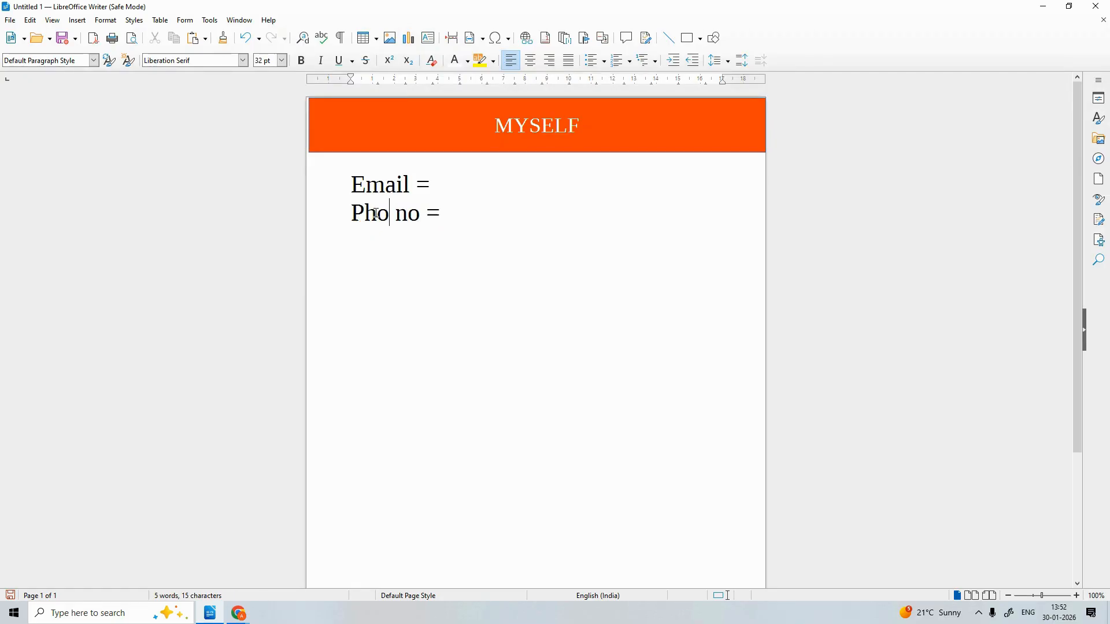
click(464, 219)
key(Return)
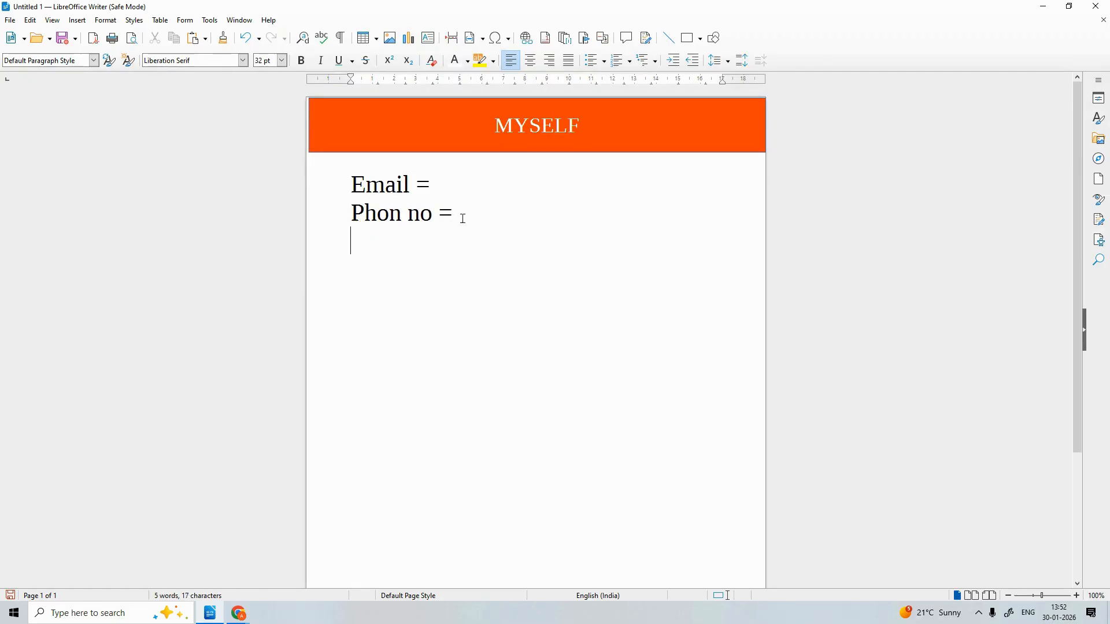
text(Add +)
key(BackSpace)
text(=)
Enter the e-mail address after 'Email ='
click(451, 185)
text(XYZ)
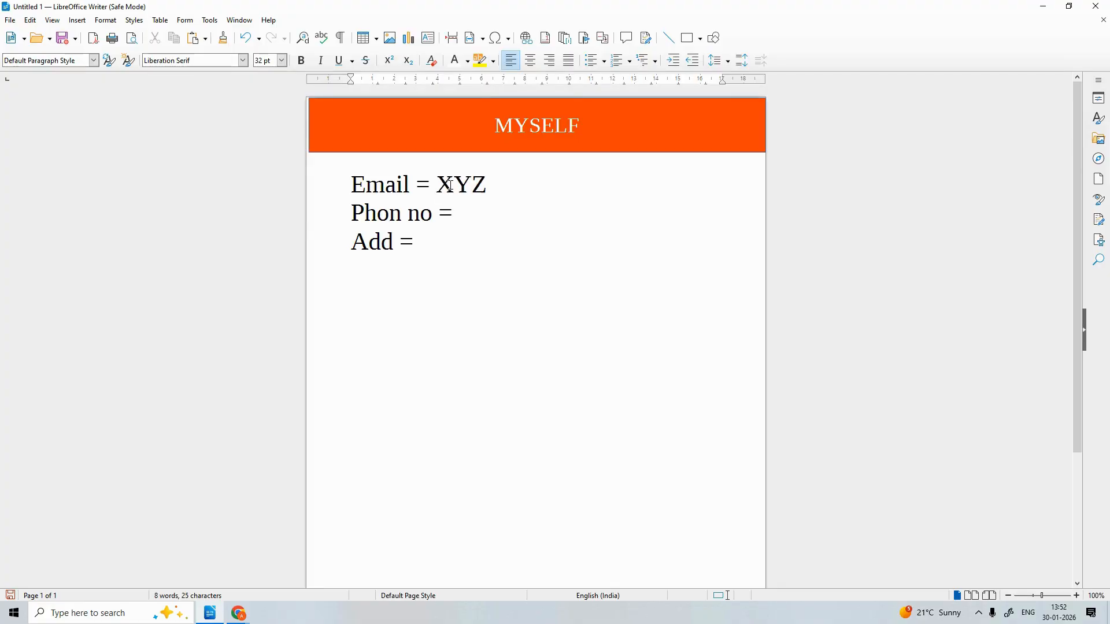
key(BackSpace)
key(BackSpace)
key(BackSpace)
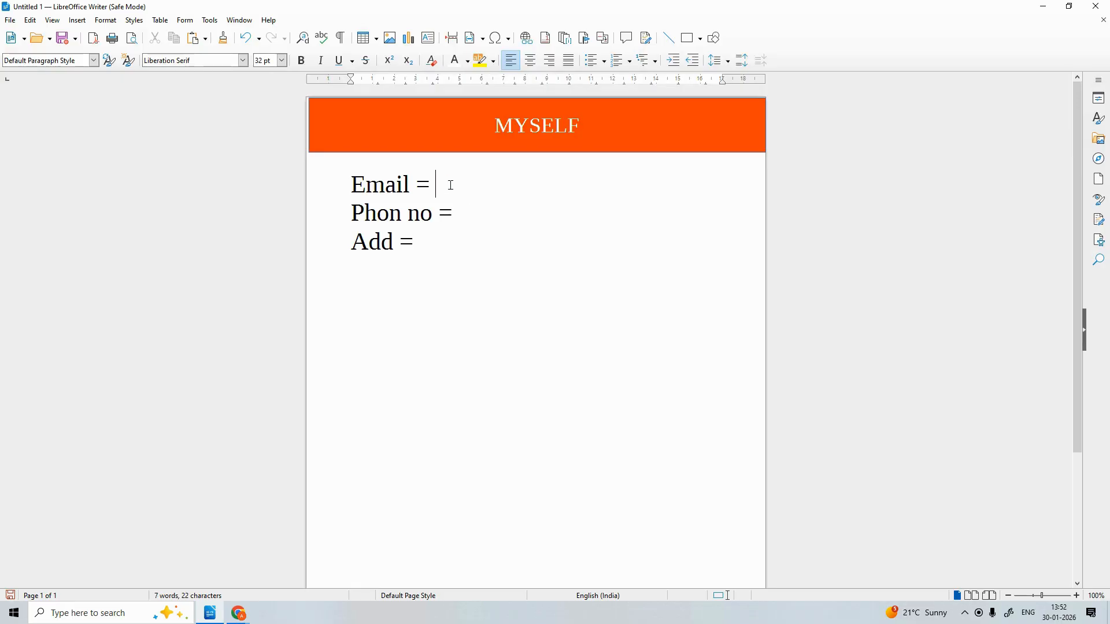
text(xyx @h)
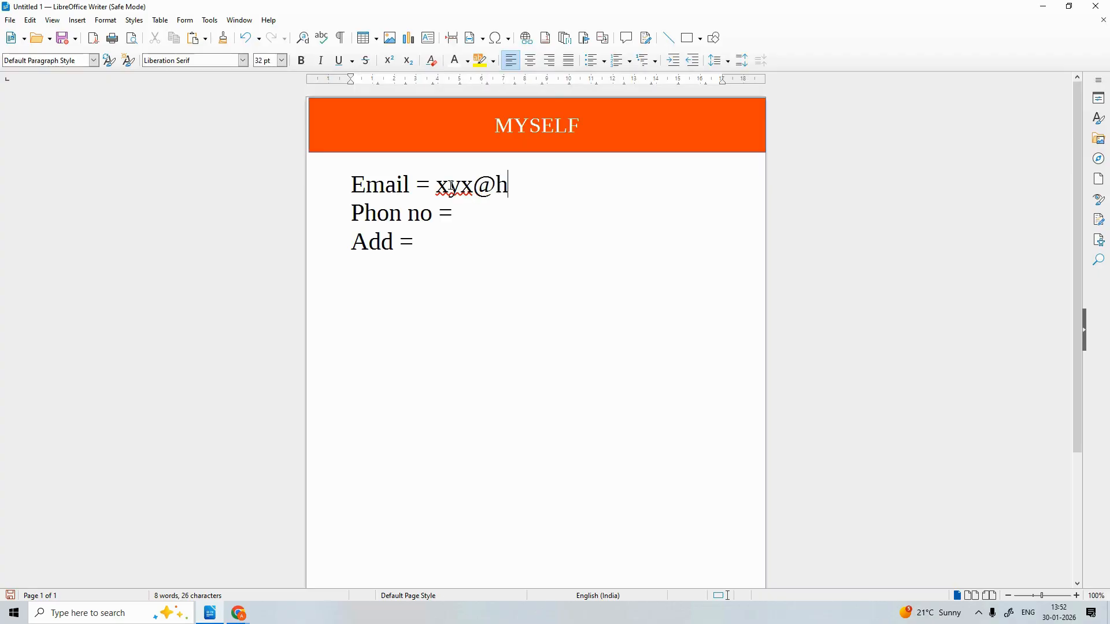
key(BackSpace)
text(fg)
key(BackSpace)
key(BackSpace)
text(gmail.com)
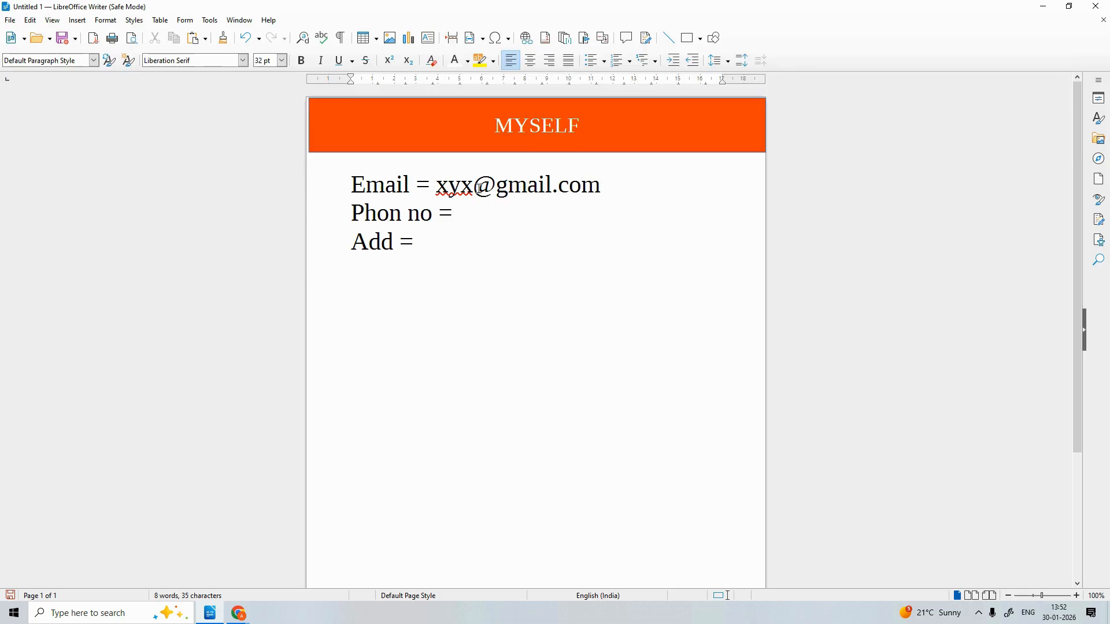
Correct the name part of the e-mail address
right_click(460, 186)
click(463, 206)
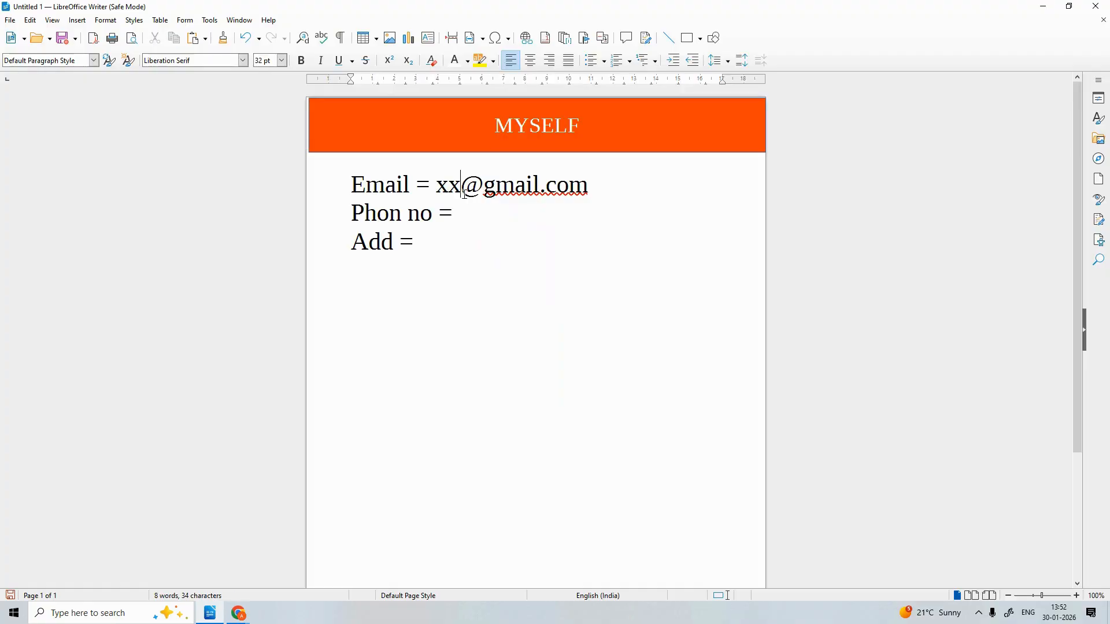
key(BackSpace)
text(yz)
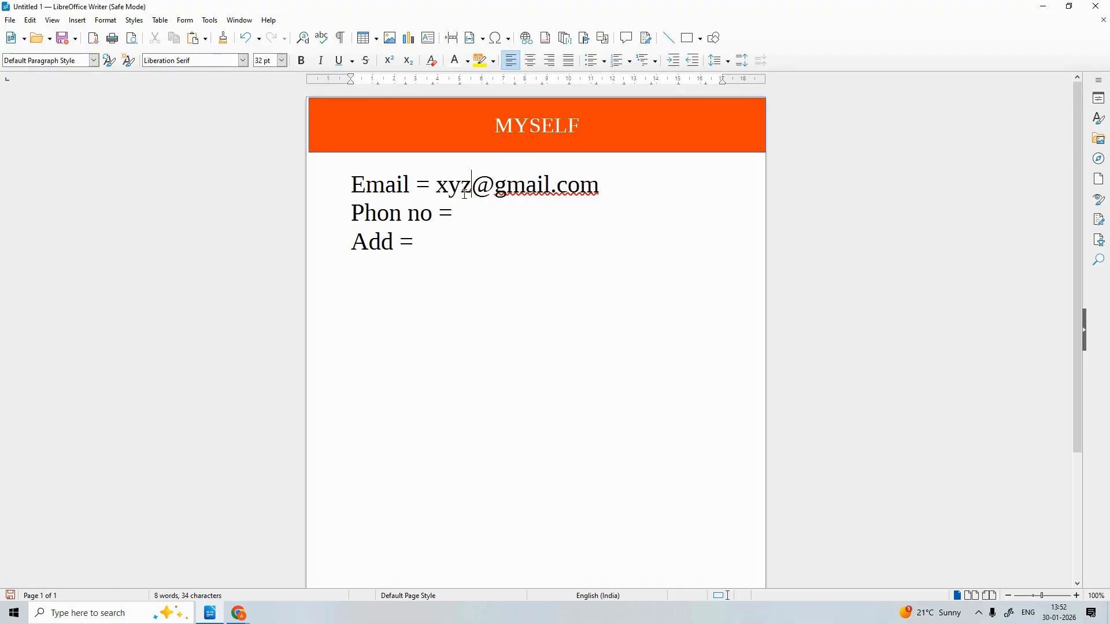
click(545, 179)
Type the phone number after 'Phon no =' and the postal address after 'Add ='
click(592, 191)
text(98647234)
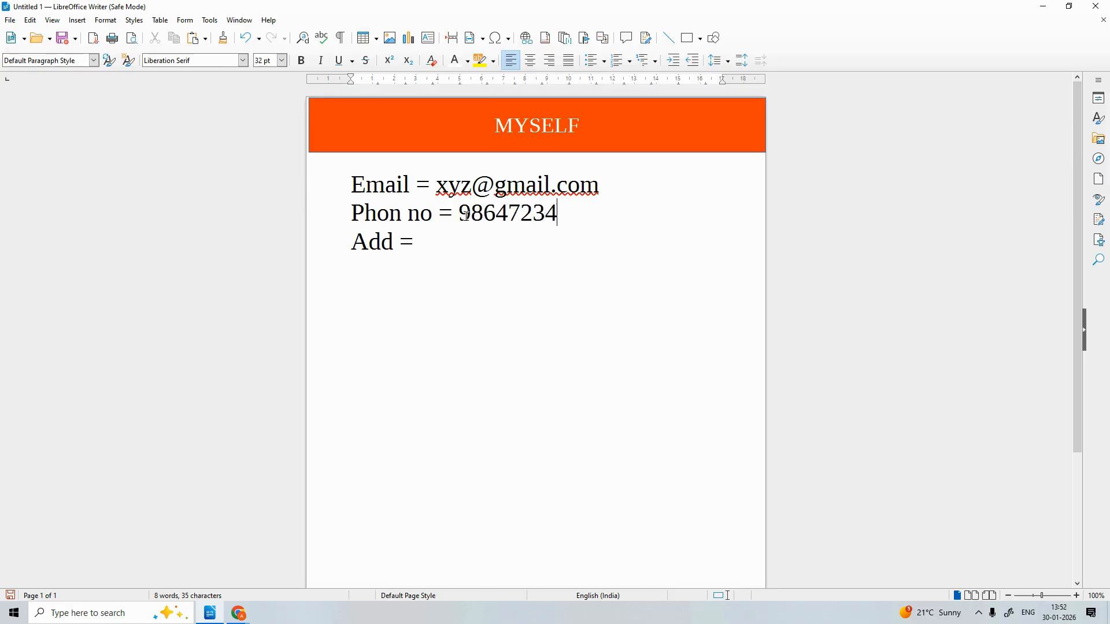
click(427, 237)
text(Bhi)
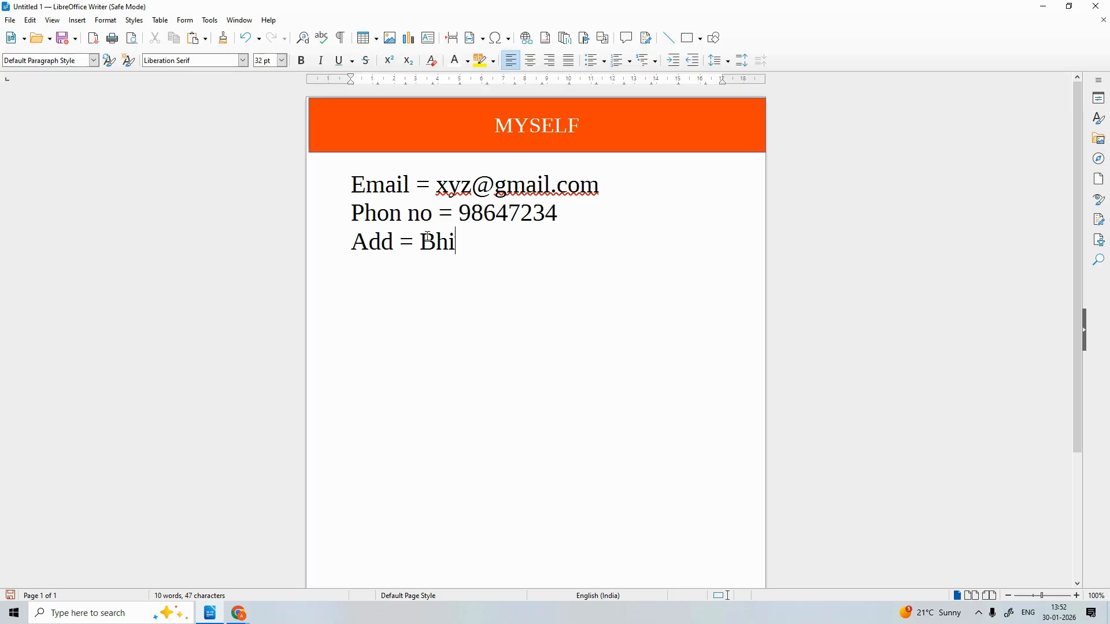
text(mpura )
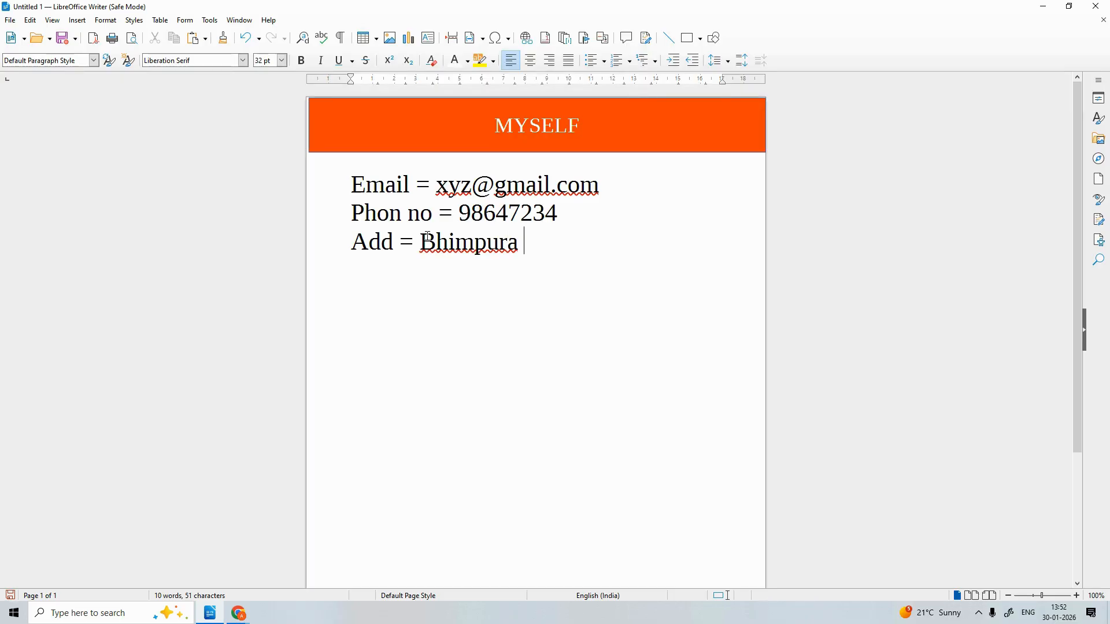
text(no 1 ( ballia )
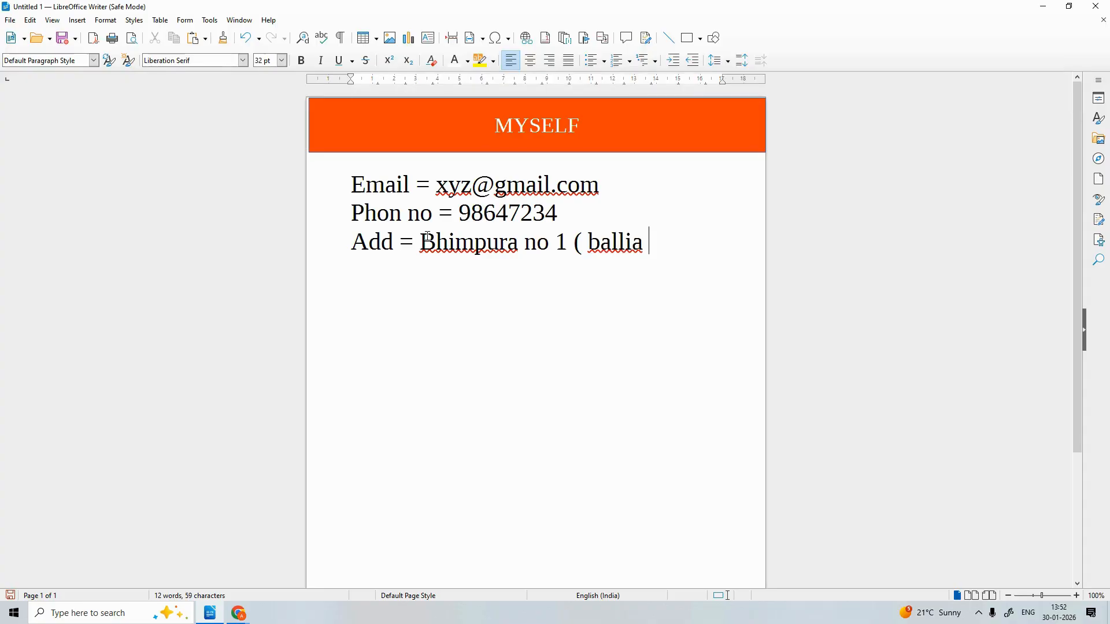
text() ip)
Ignore All spelling flags on the address words and the e-mail name and domain
right_click(588, 254)
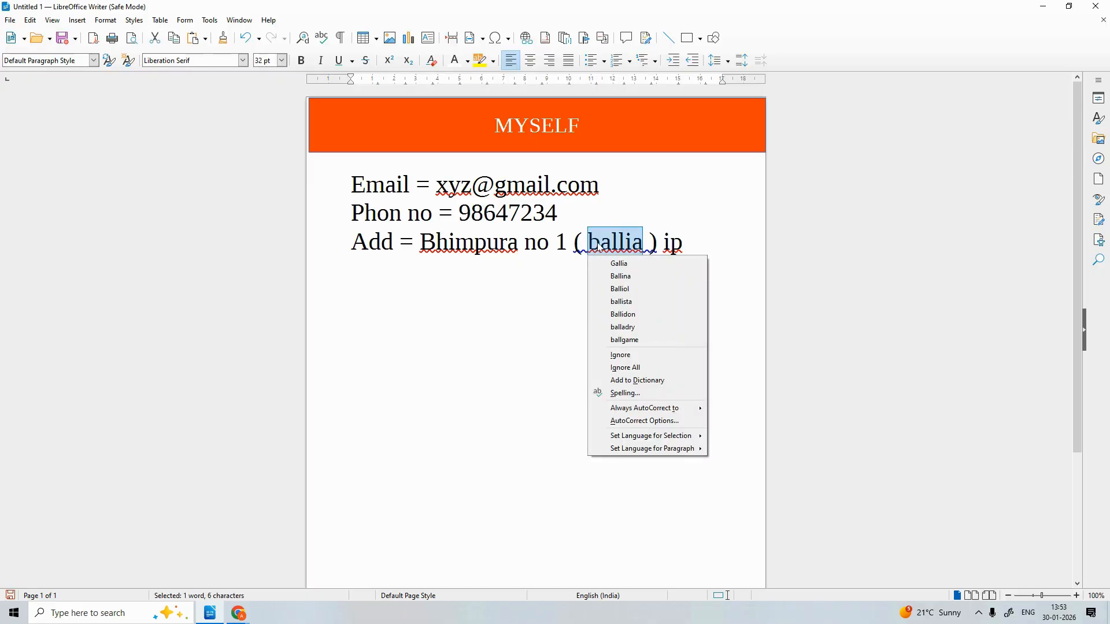
click(626, 368)
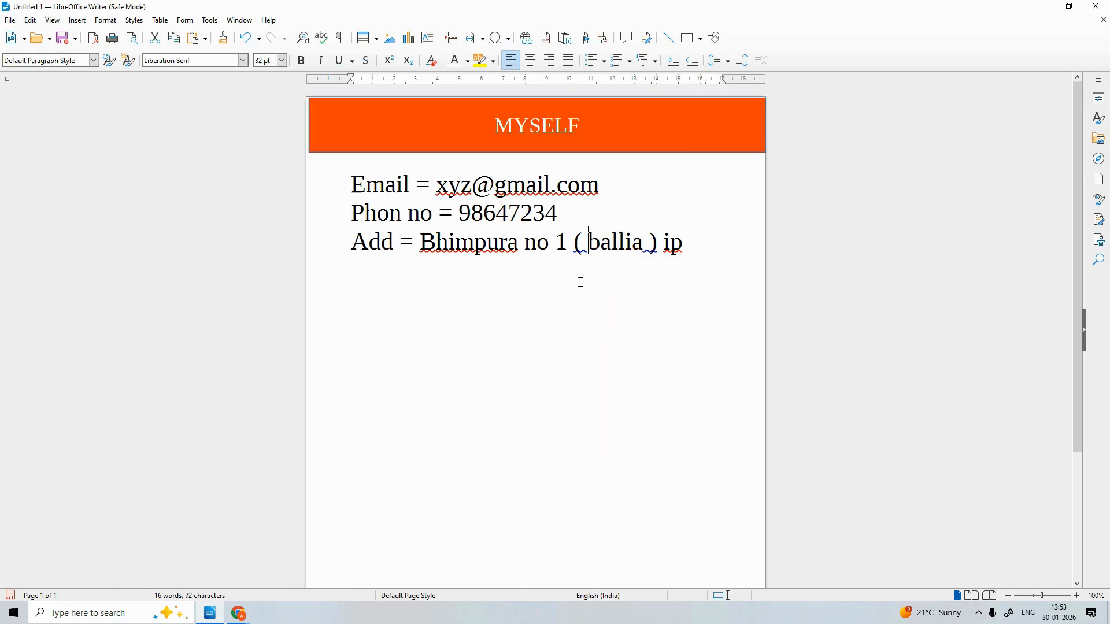
right_click(480, 242)
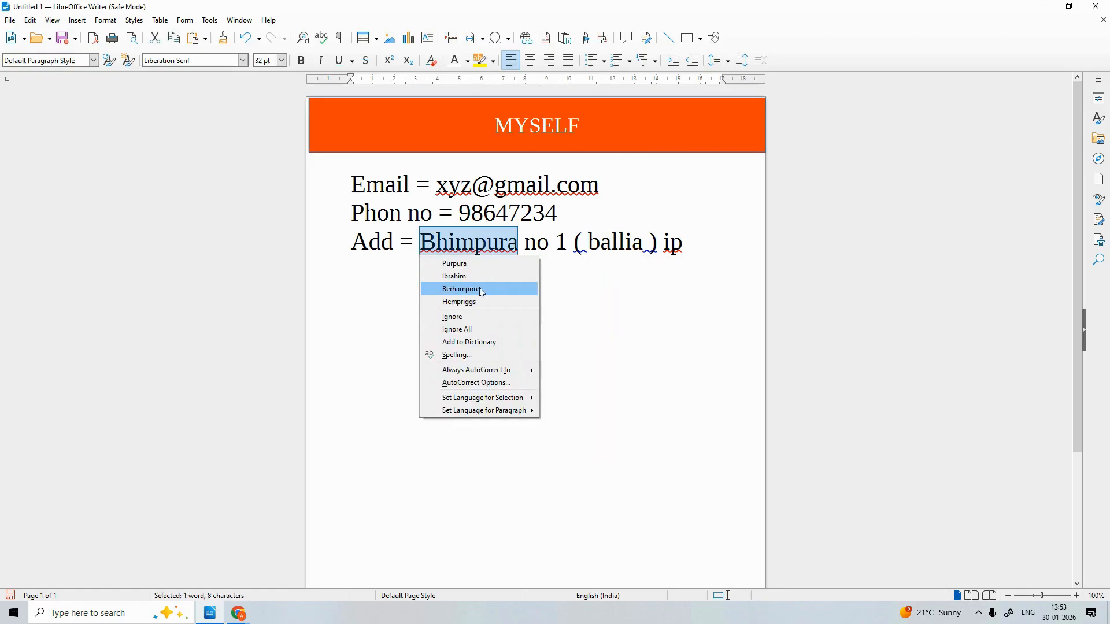
click(463, 333)
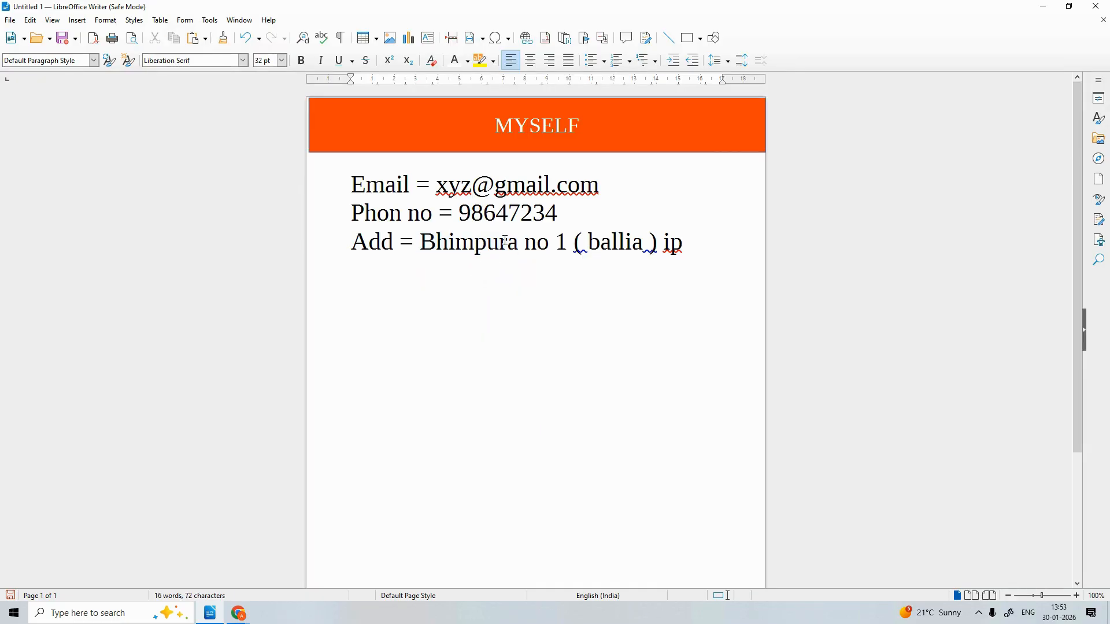
right_click(458, 186)
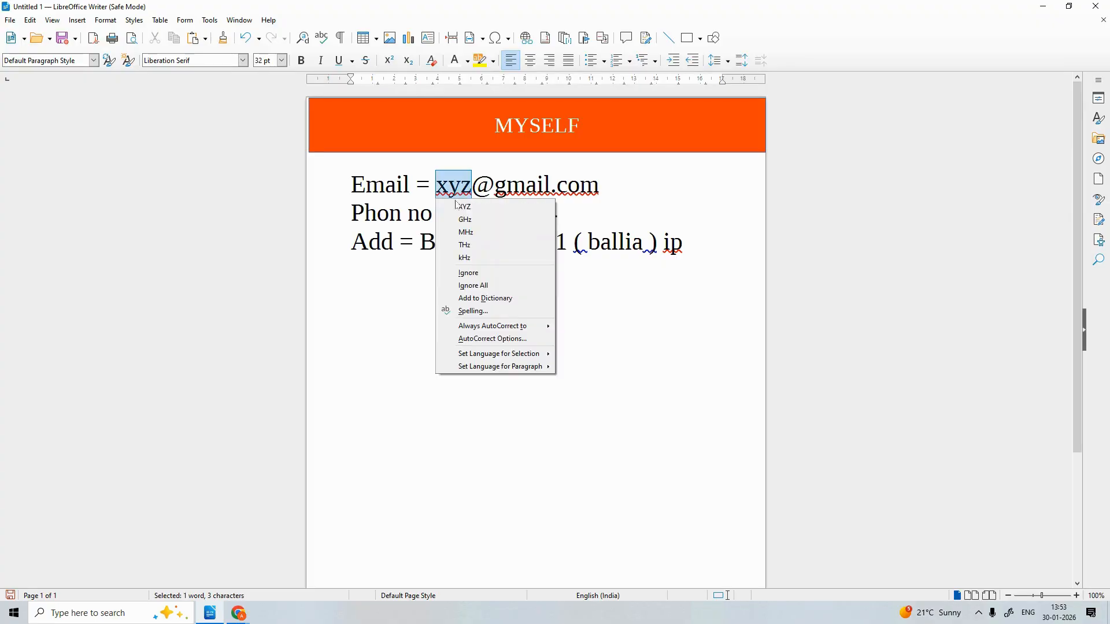
click(458, 285)
right_click(534, 192)
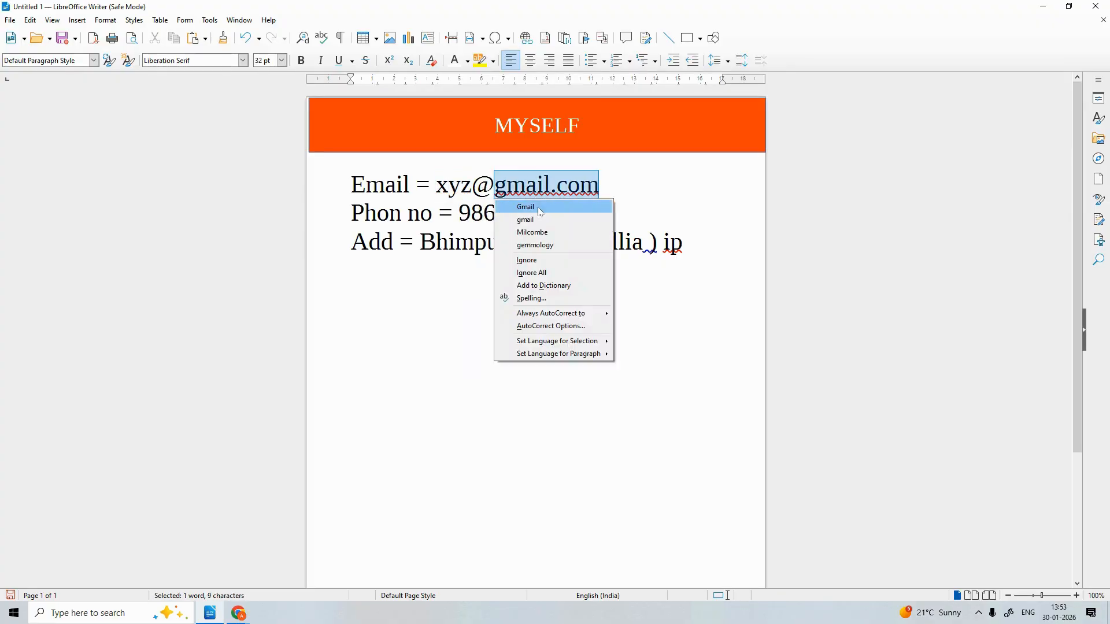
click(533, 273)
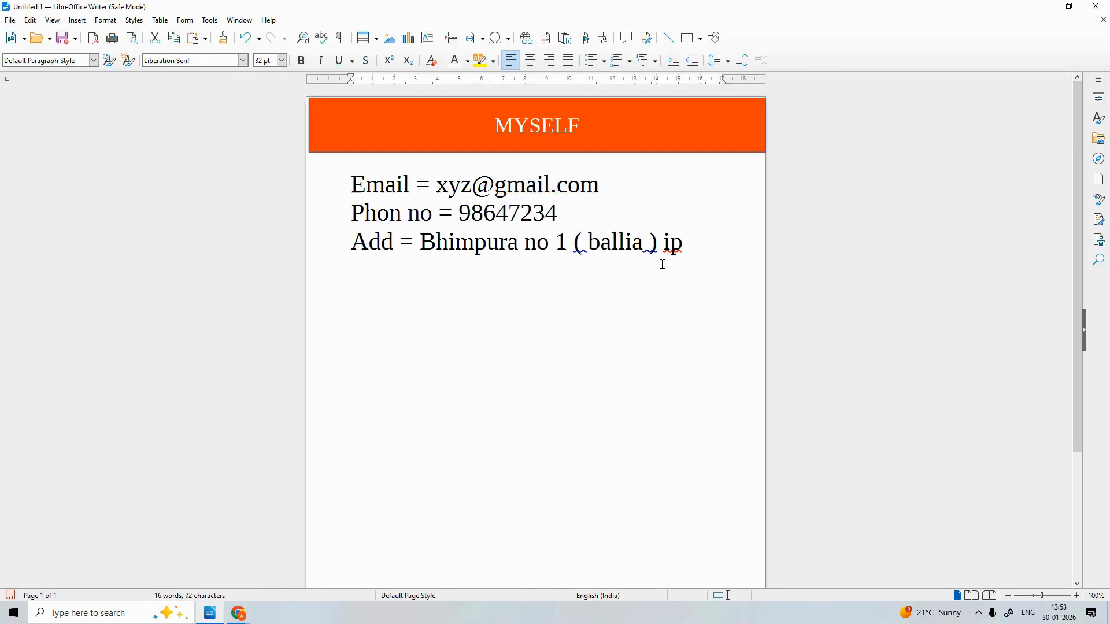
Replace 'ip' with 'UP' at the end of the address and add an empty line
key(BackSpace)
key(BackSpace)
text(UP)
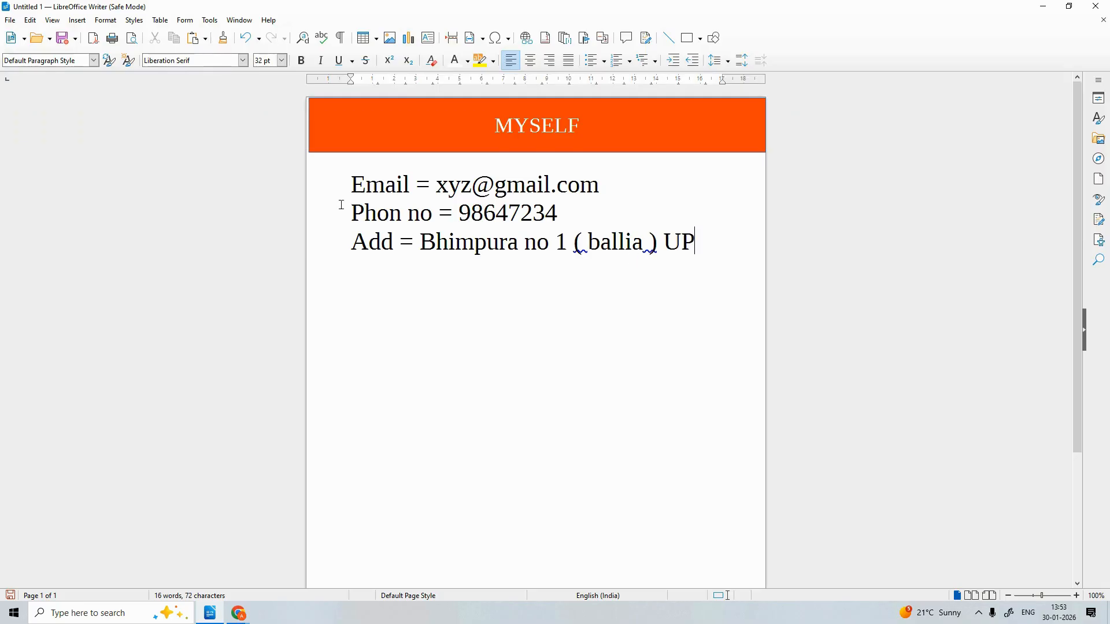
click(354, 191)
key(Return)
key(Return)
Draw a page-wide blue rectangle, 20.96 x 2.07, beneath the Add = line, ready for text
click(700, 40)
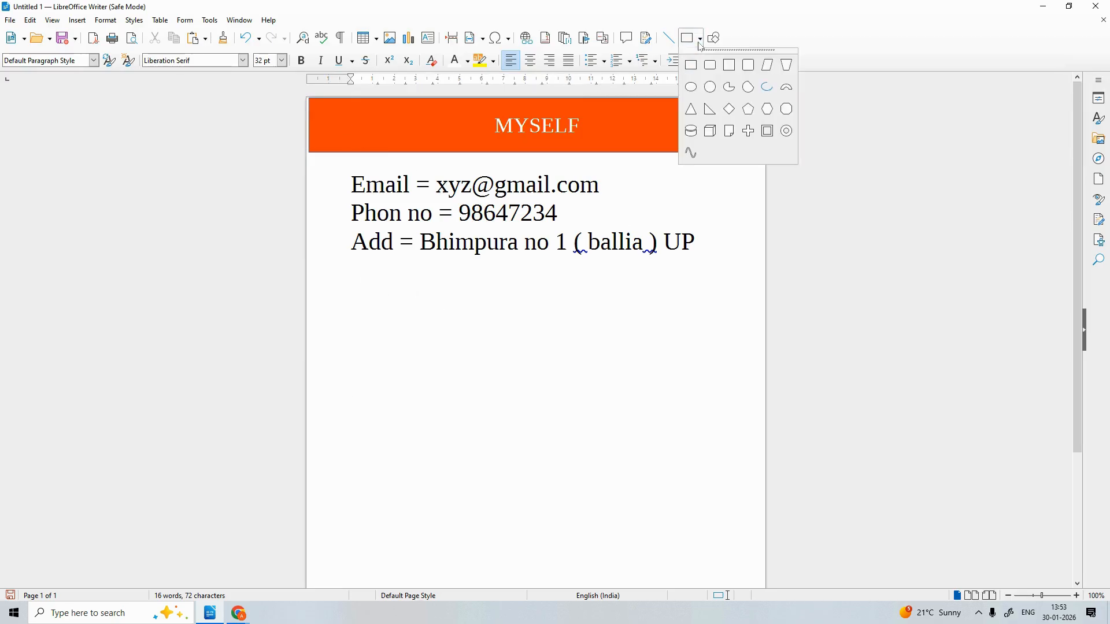
click(701, 40)
click(701, 40)
click(692, 66)
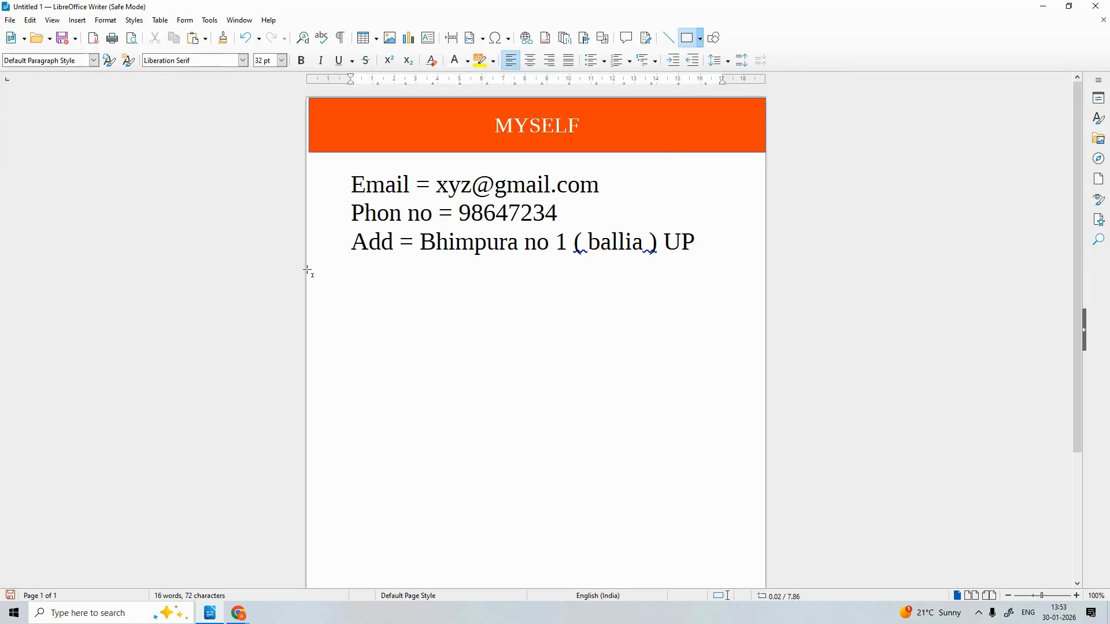
drag(308, 267, 767, 312)
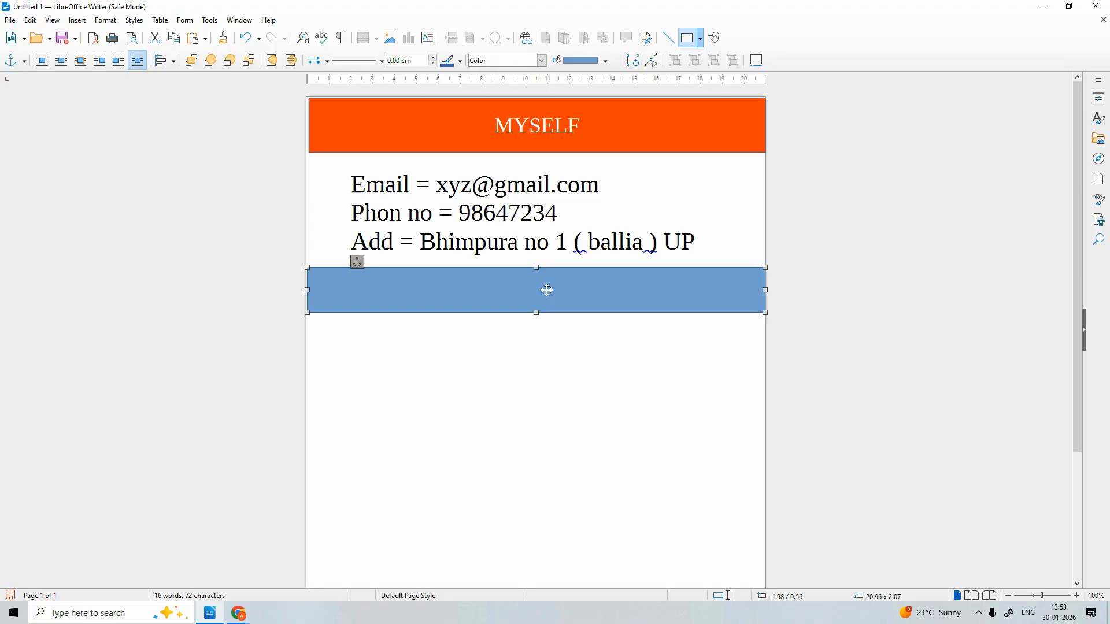
double_click(542, 285)
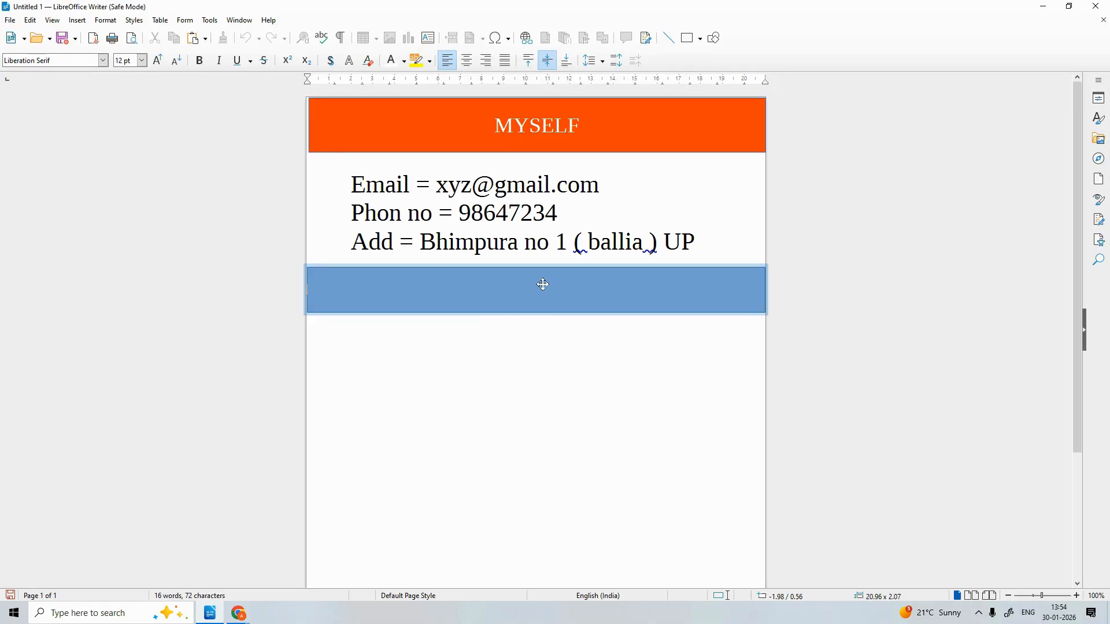
Type QUALIFICATION in the rectangle at 24 pt, centred
text(QUALIFI)
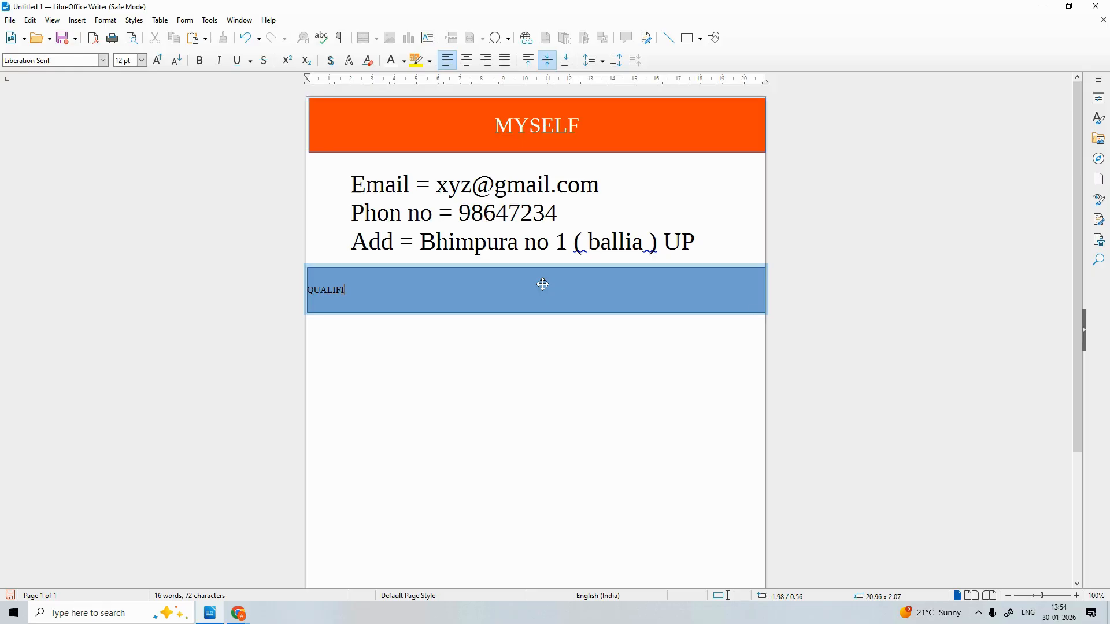
text(CATION)
drag(394, 288, 304, 289)
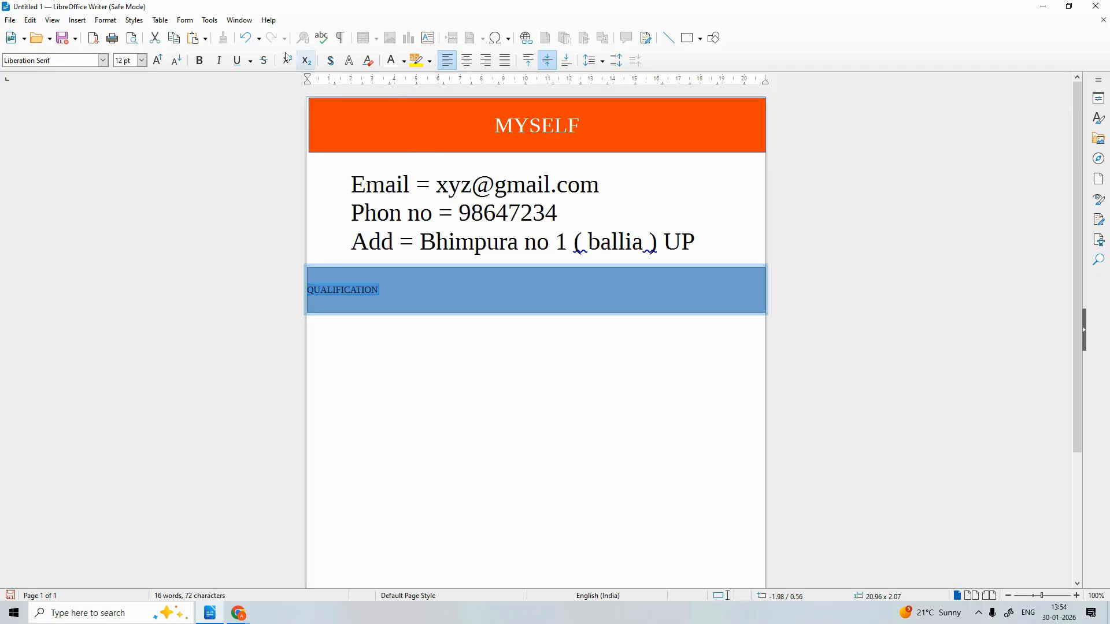
click(141, 60)
click(131, 206)
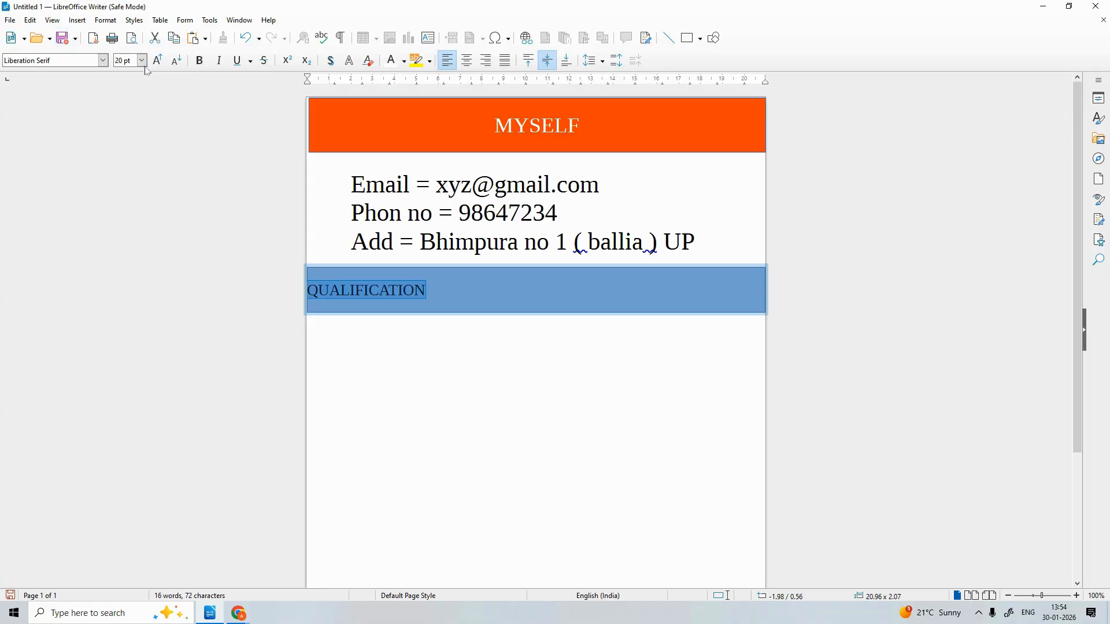
click(141, 60)
click(124, 220)
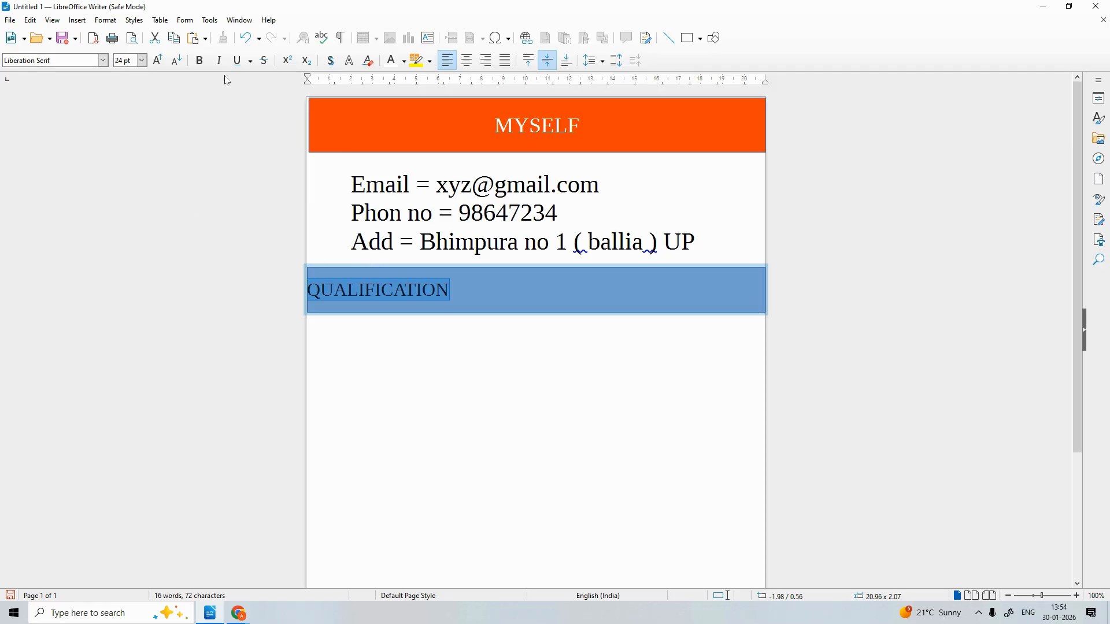
click(467, 61)
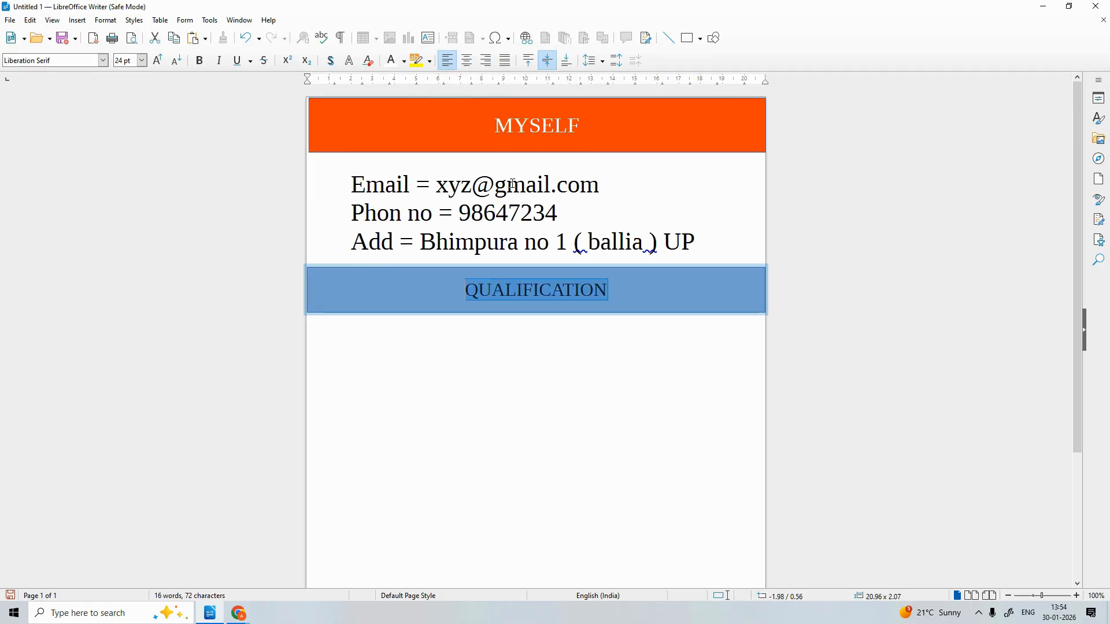
Fill the QUALIFICATION box with yellow-green
click(423, 282)
double_click(423, 283)
click(422, 281)
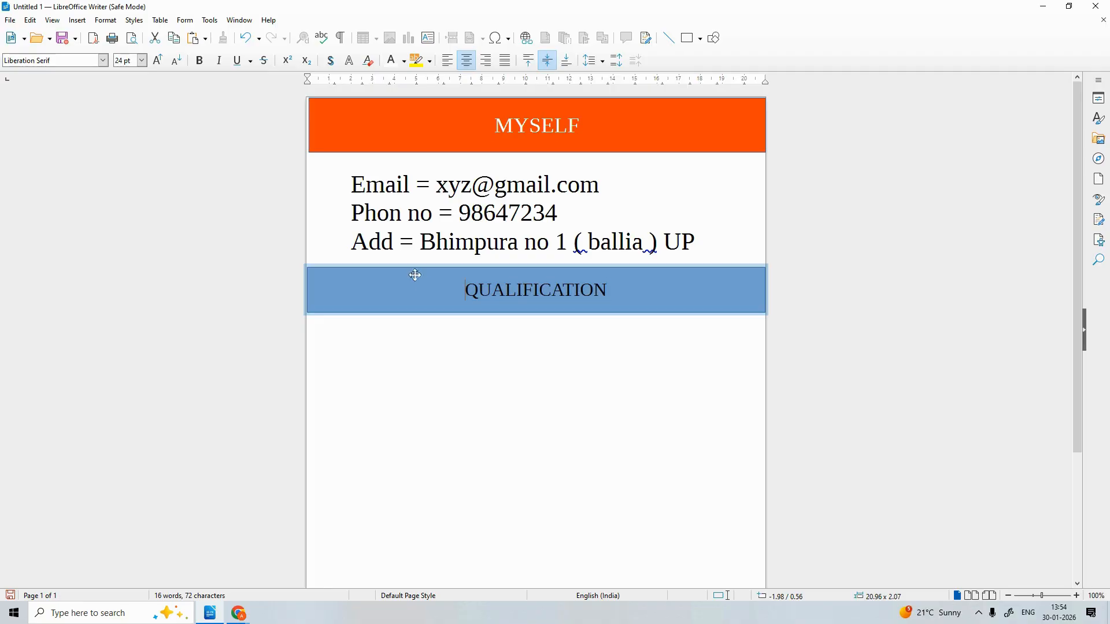
click(374, 270)
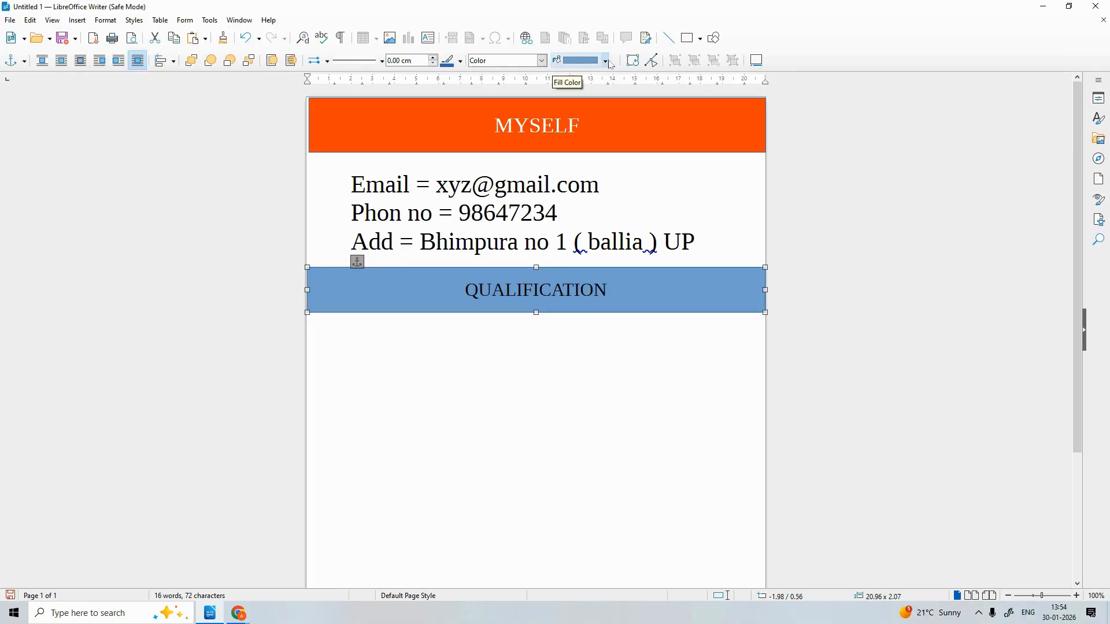
click(605, 61)
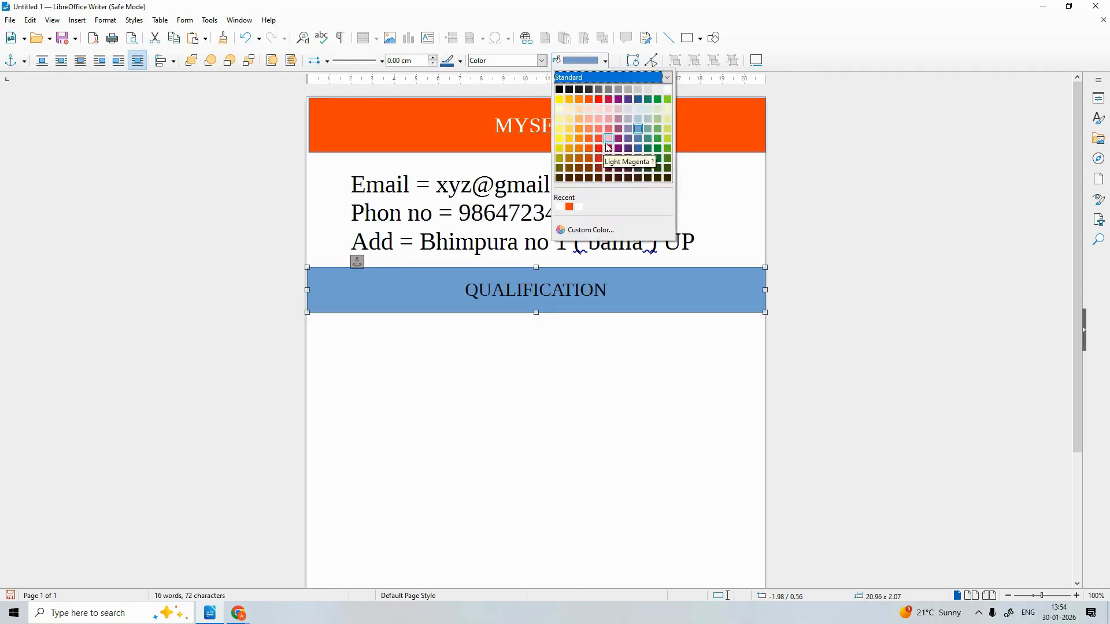
click(667, 129)
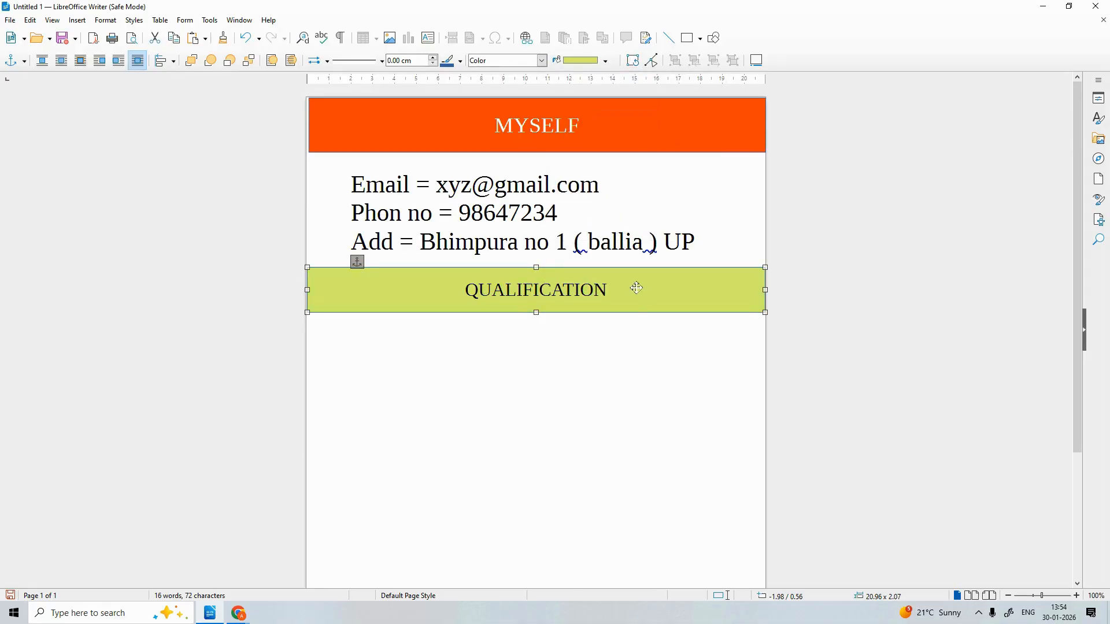
Insert an empty 3x3 table on a new line below the QUALIFICATION banner
click(399, 350)
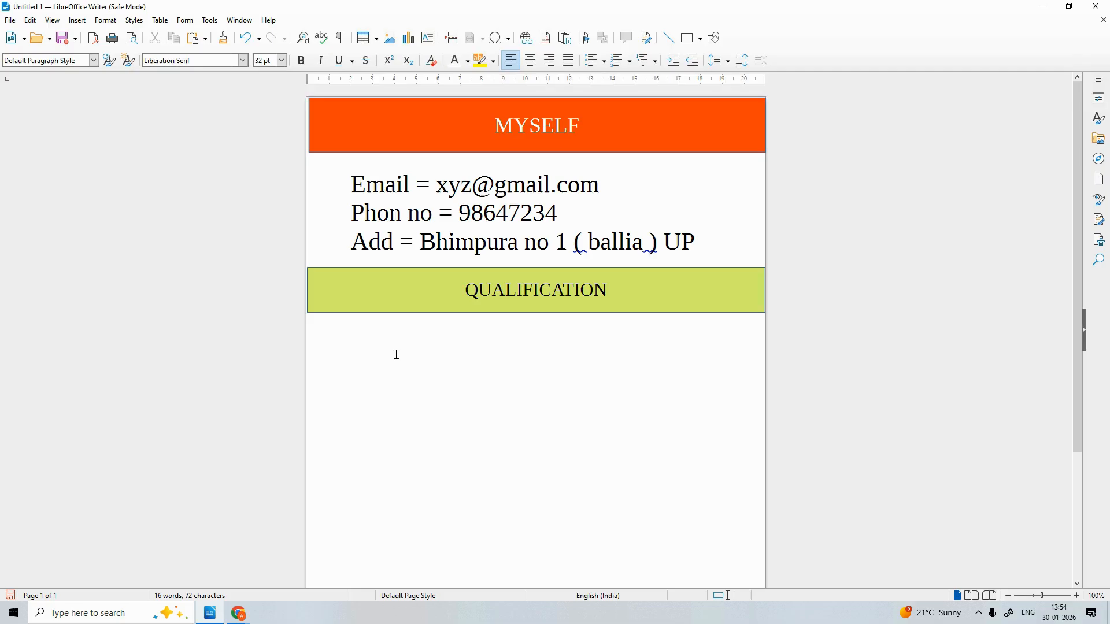
key(Return)
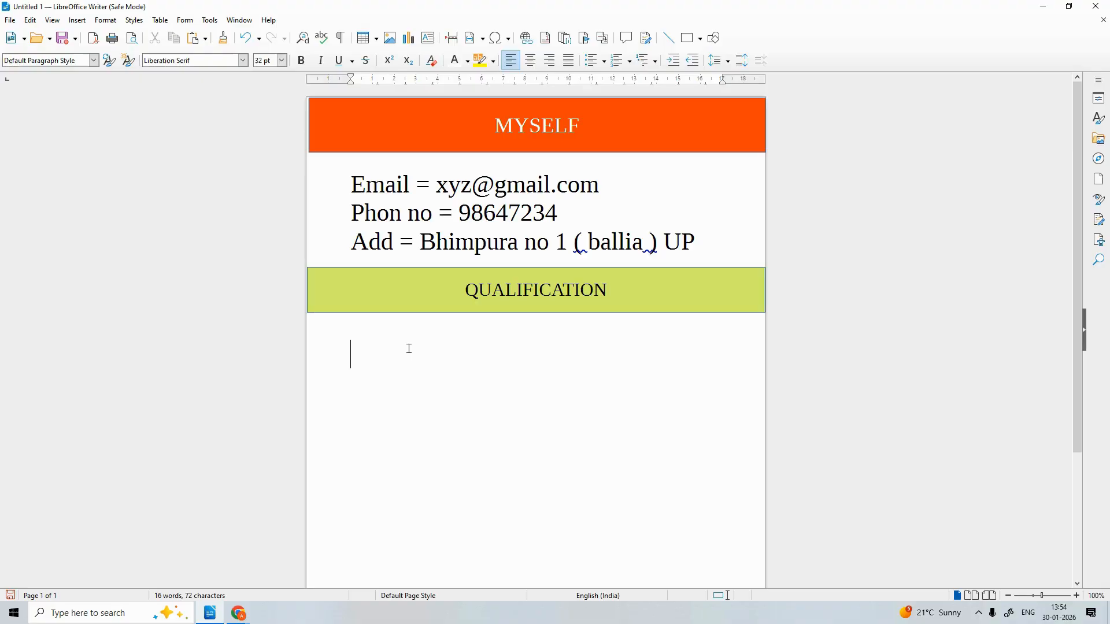
click(367, 39)
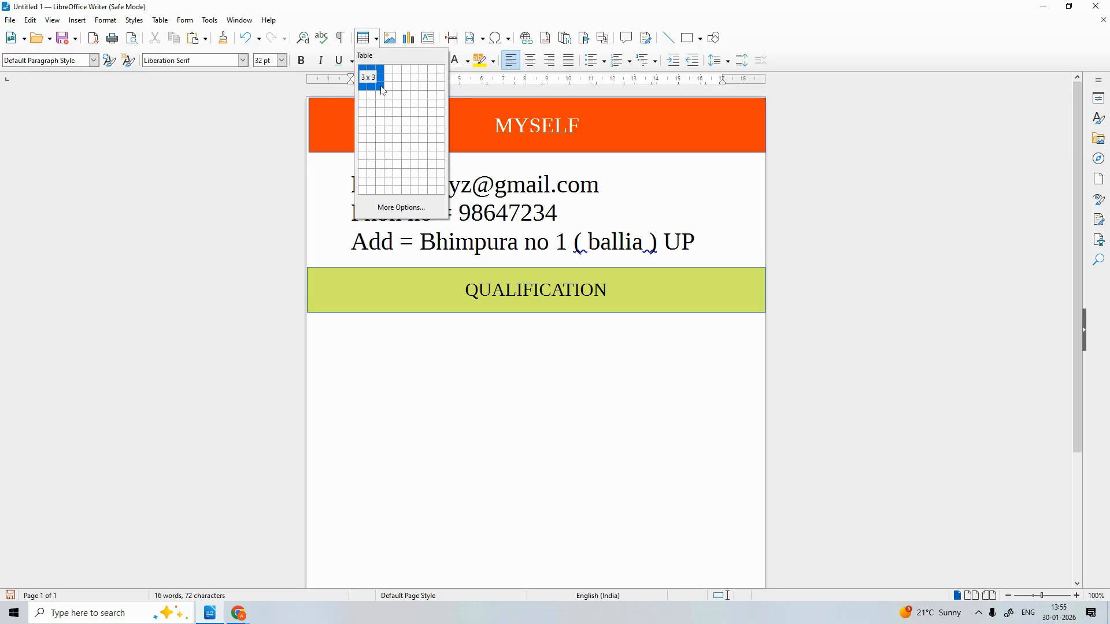
click(383, 91)
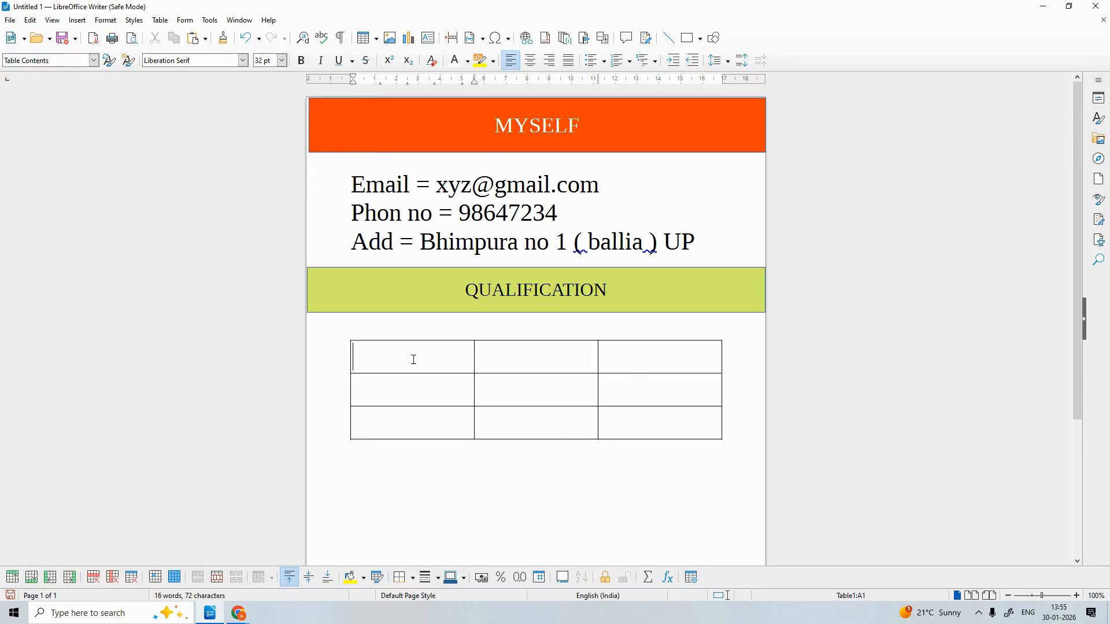
Enter 12th with a superscript 'th', then O level, in the first column
text(12Th)
key(BackSpace)
key(BackSpace)
click(397, 62)
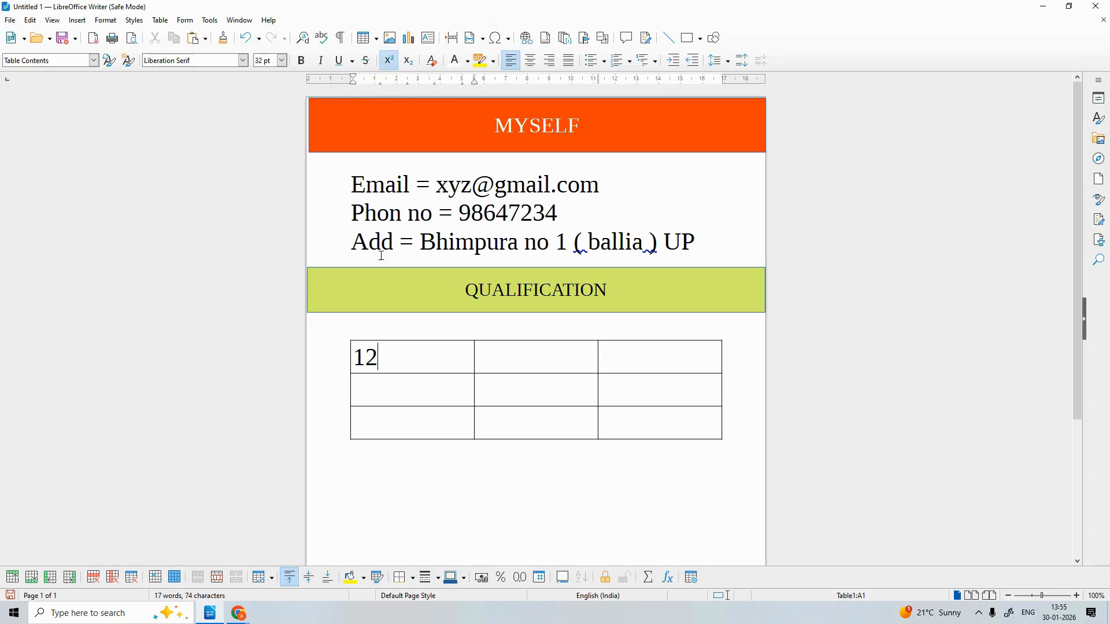
text(th)
key(ctrl+shift+p)
text(O)
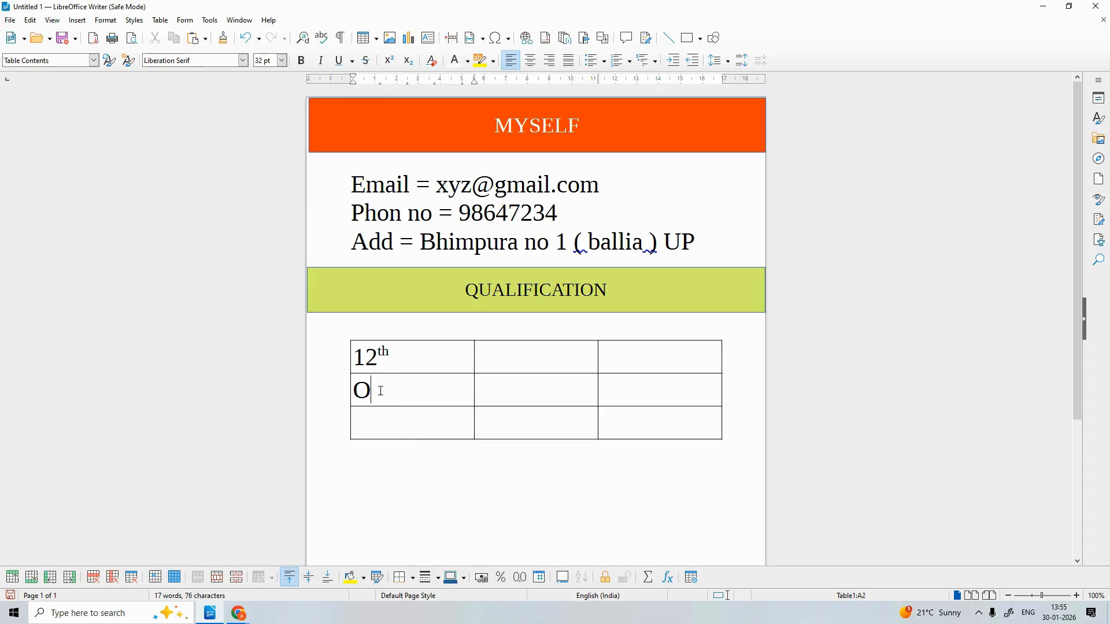
text( level)
Put CCC in the bottom-left cell and stop it being flagged as misspelled
click(383, 424)
text(WEE)
key(BackSpace)
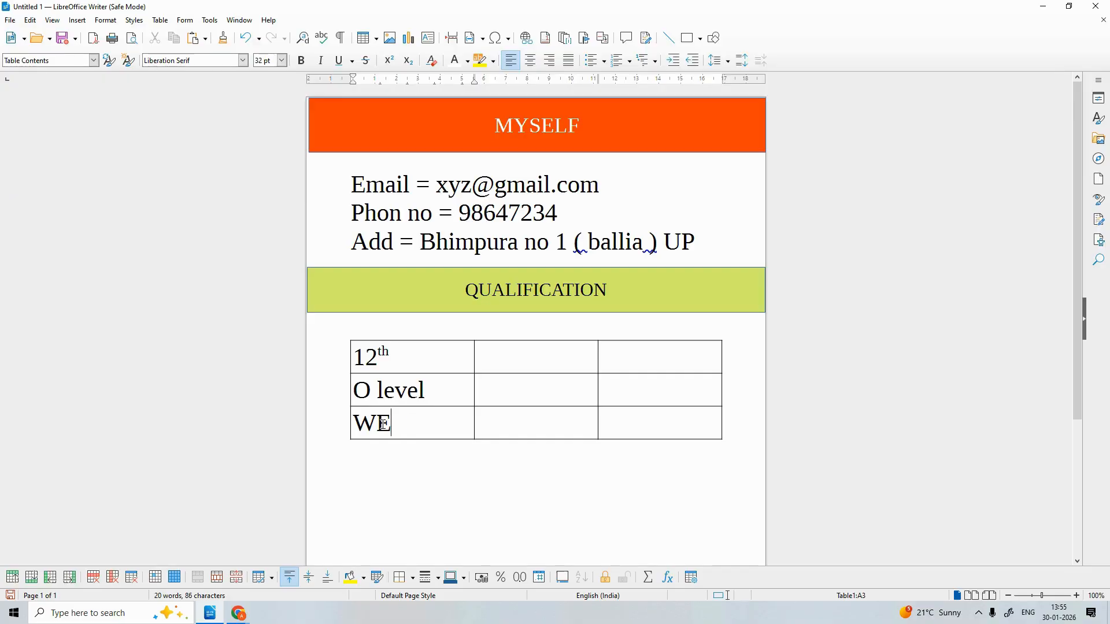
key(BackSpace)
text(eb devlop)
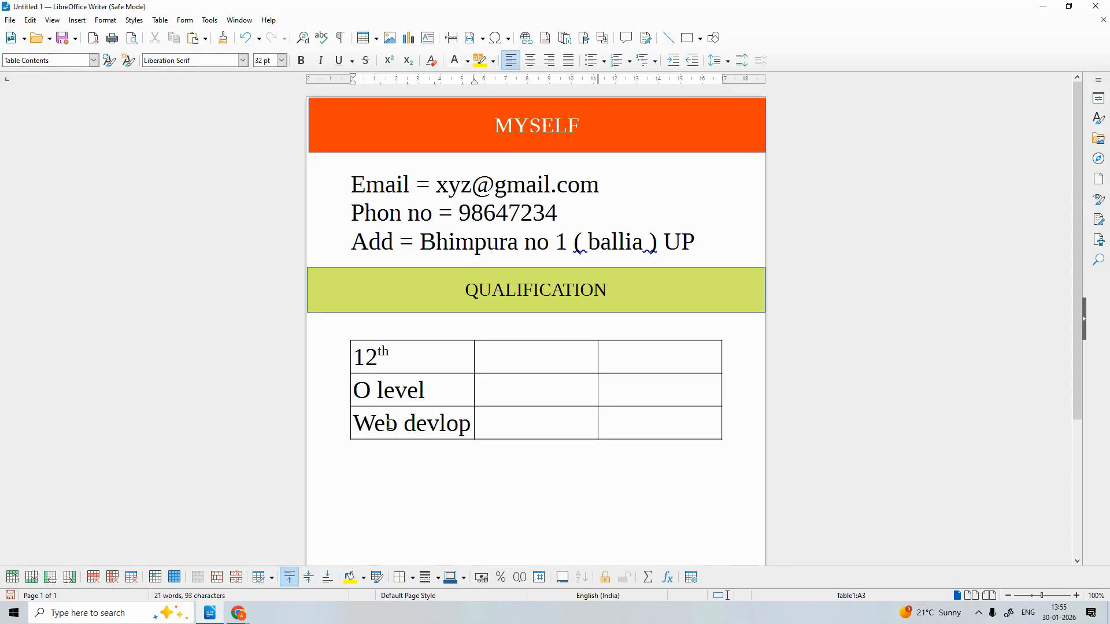
text(ment)
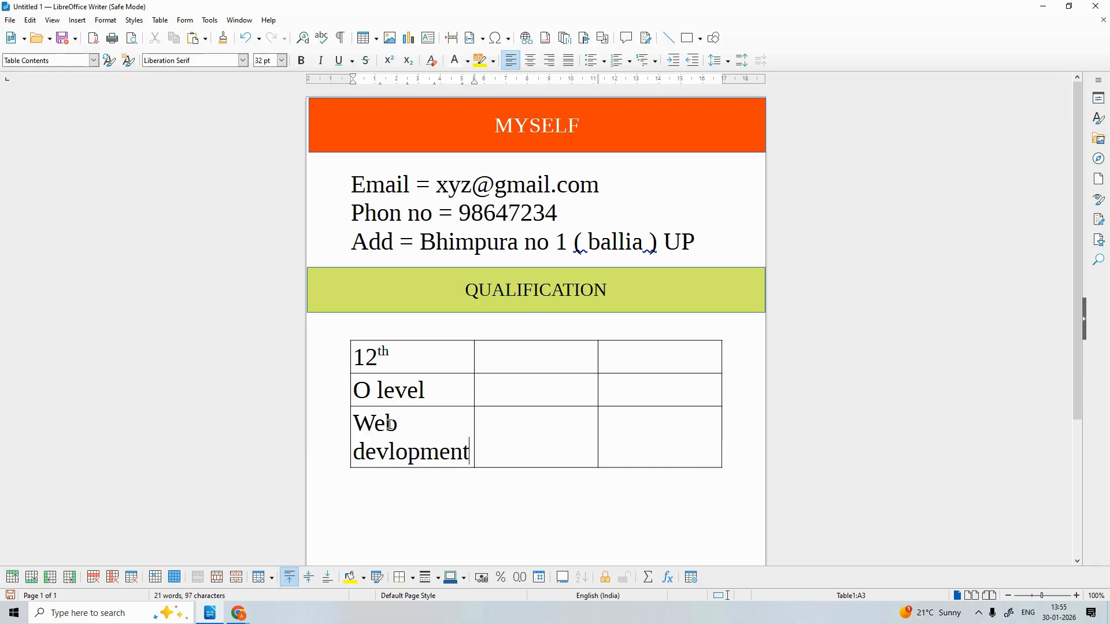
key(BackSpace)
key(BackSpace)
key(BackSpace)
key(BackSpace)
key(BackSpace)
key(BackSpace)
key(BackSpace)
key(BackSpace)
key(BackSpace)
key(BackSpace)
key(BackSpace)
key(BackSpace)
key(BackSpace)
key(BackSpace)
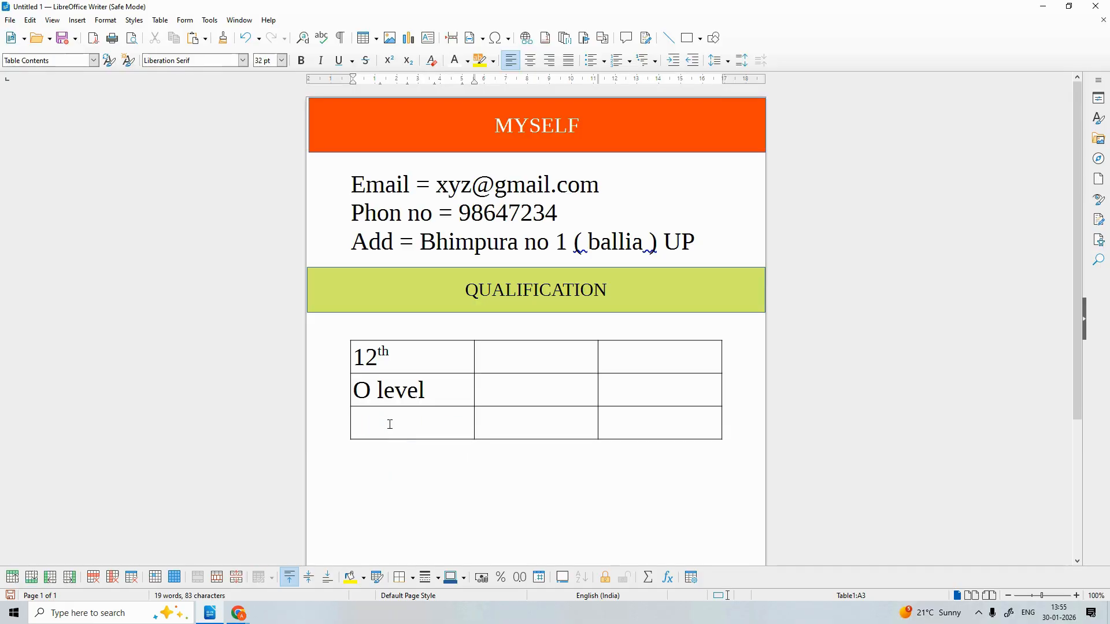
text(CCC)
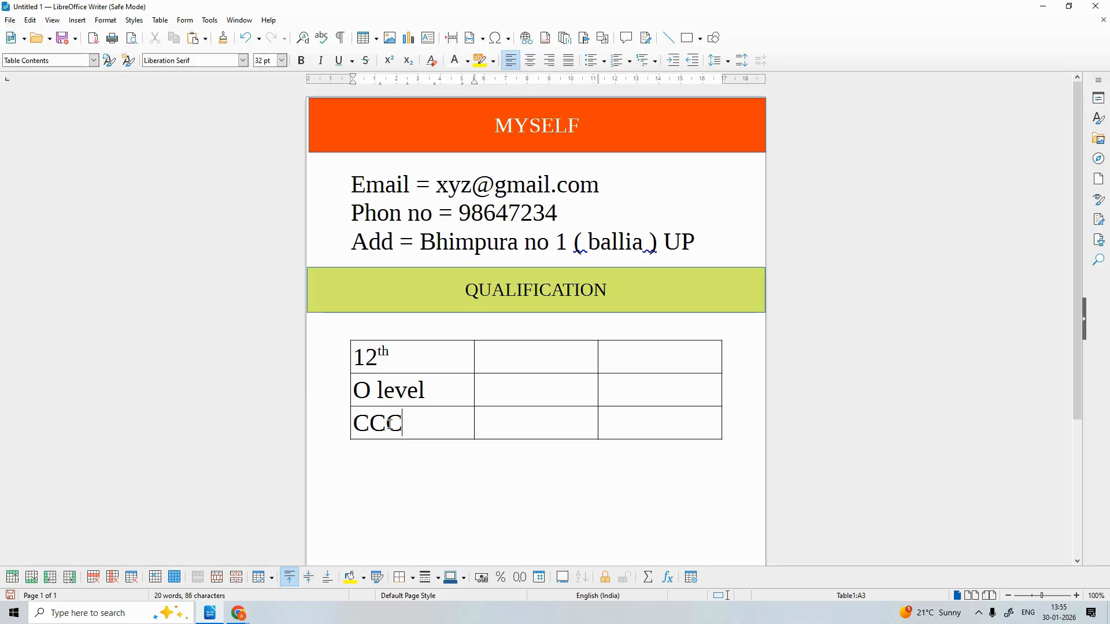
click(491, 363)
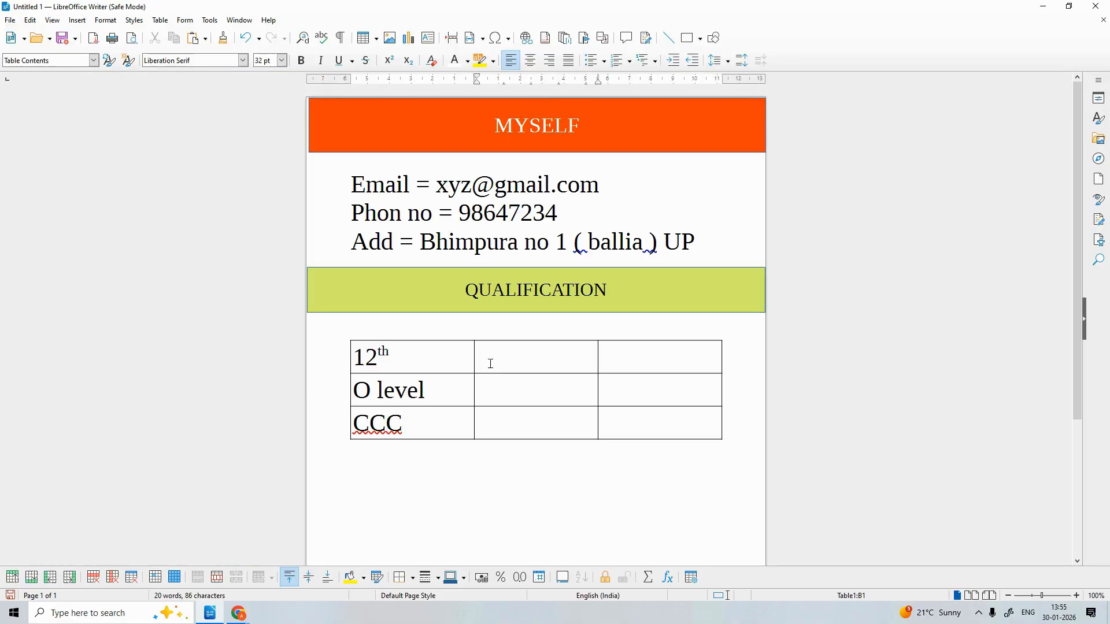
right_click(391, 423)
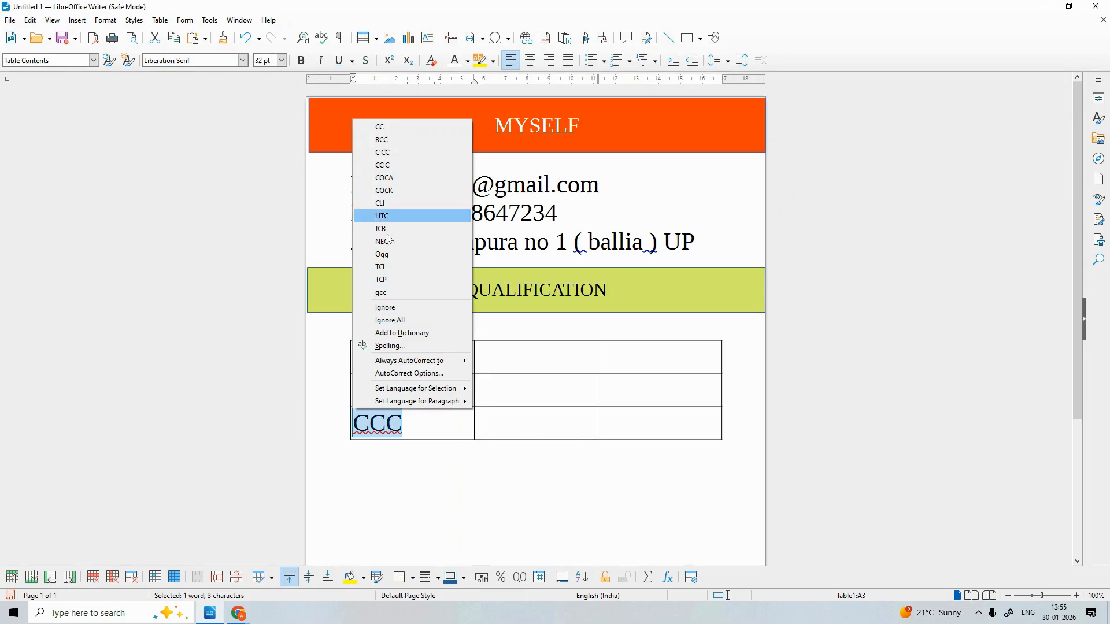
click(388, 321)
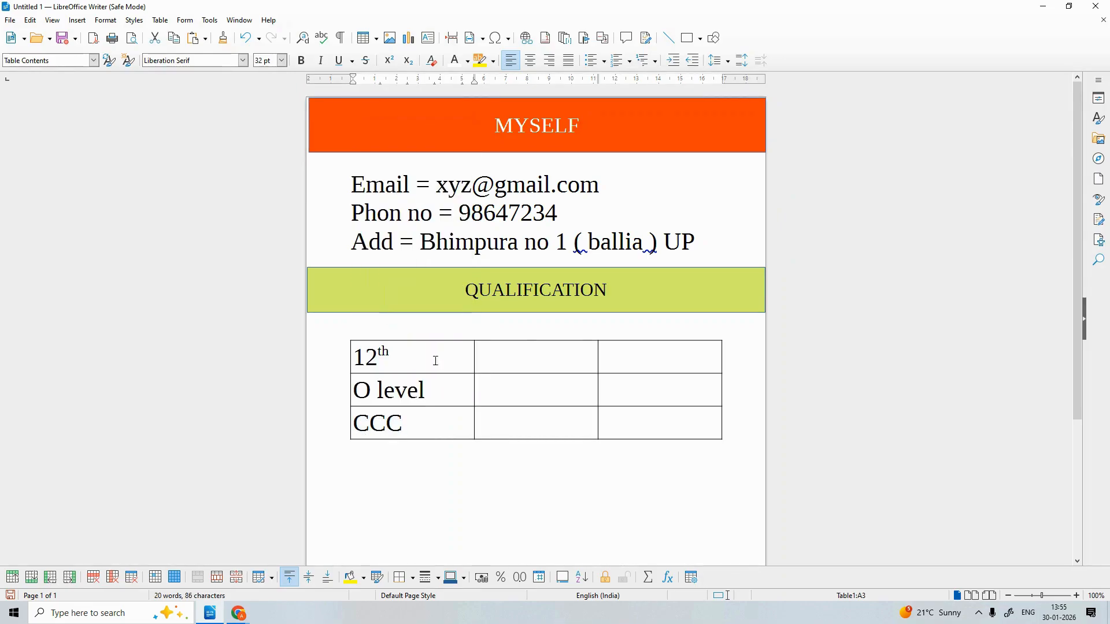
click(515, 366)
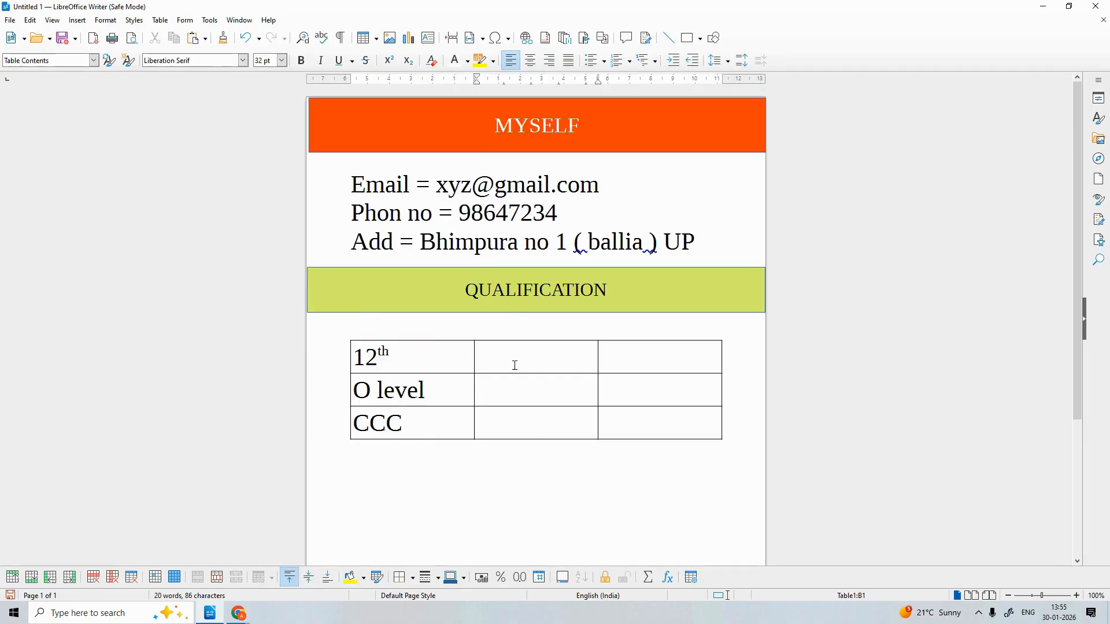
text(2034)
Fill the second column with the years 2024, 2025 and 2025
click(512, 355)
key(BackSpace)
text(24)
click(482, 402)
text(20)
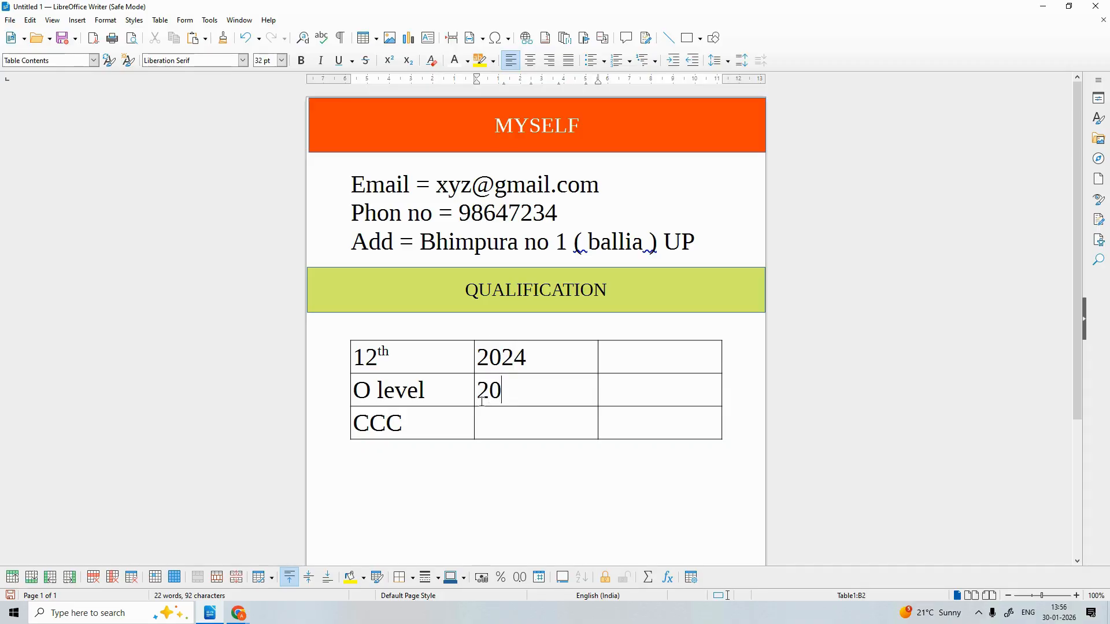
text(15)
click(515, 394)
key(BackSpace)
text(25)
click(510, 415)
text(202)
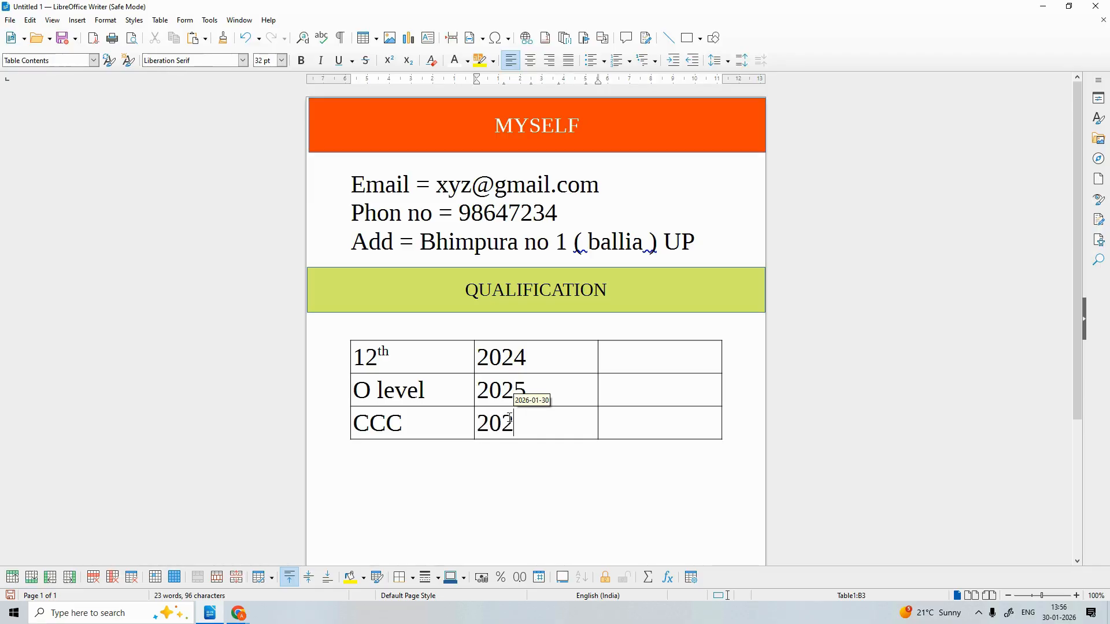
text(5)
Enter SVcollege in the top cell of the third column
click(626, 350)
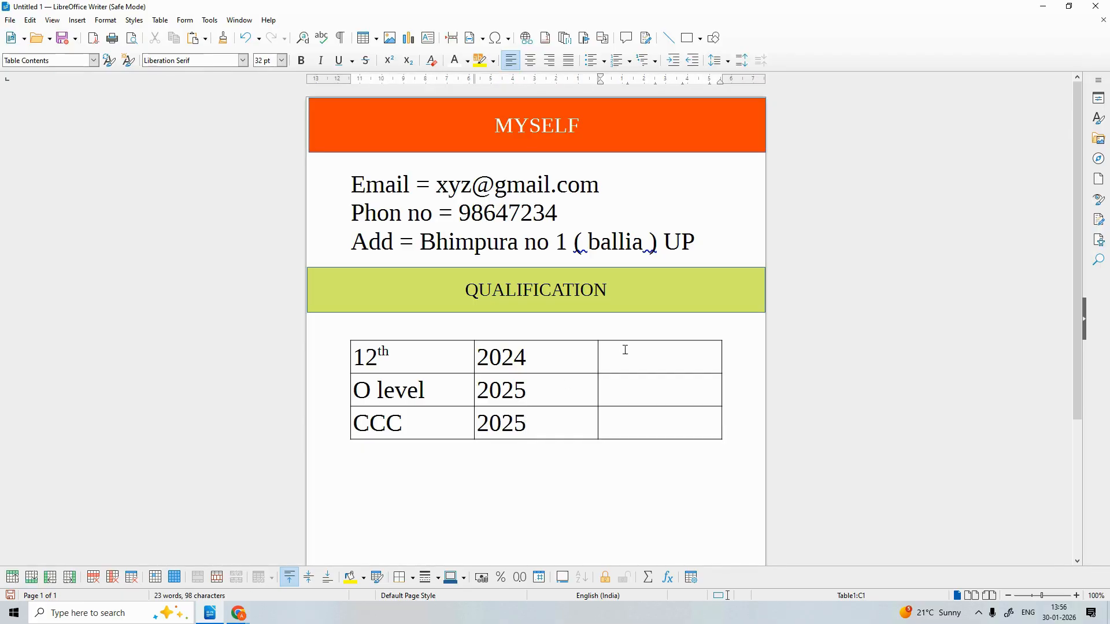
text(G)
key(BackSpace)
text(SVD colleg)
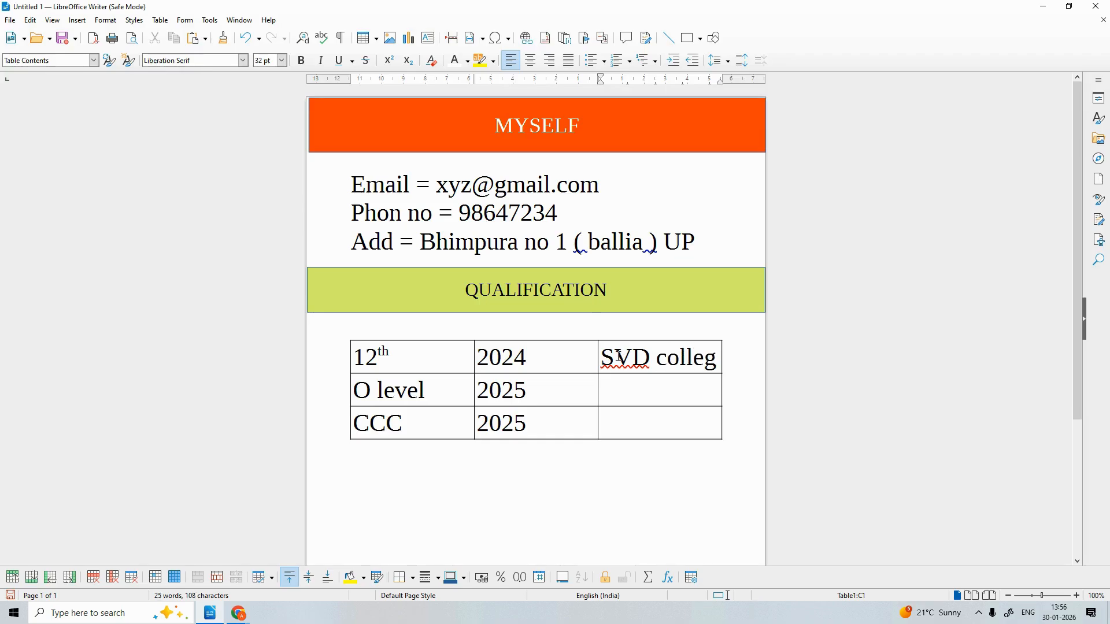
right_click(626, 353)
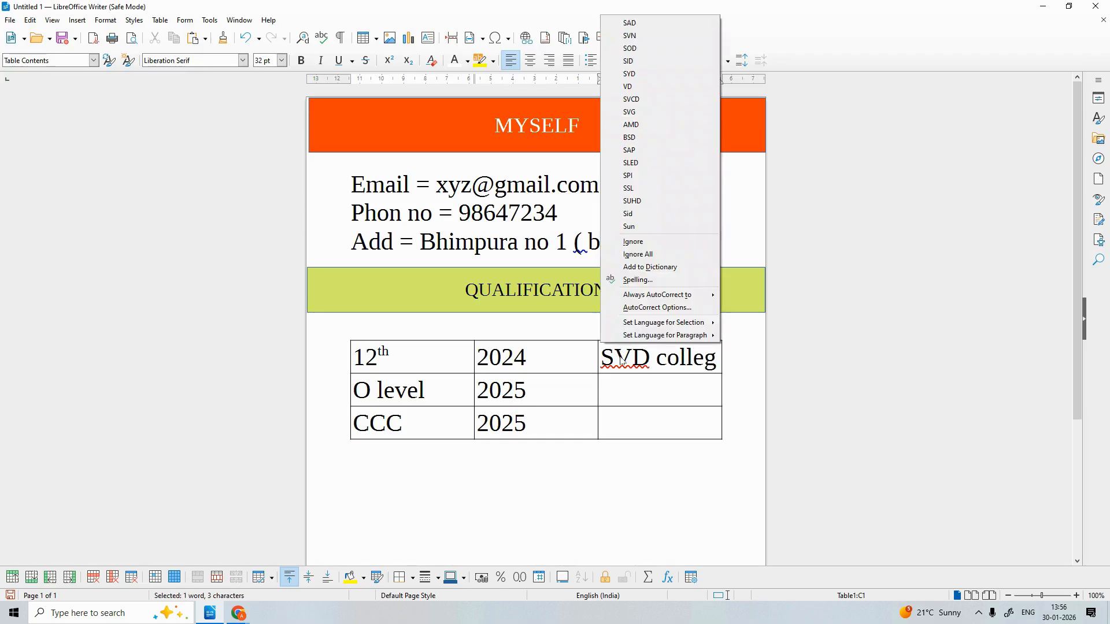
click(640, 255)
right_click(675, 365)
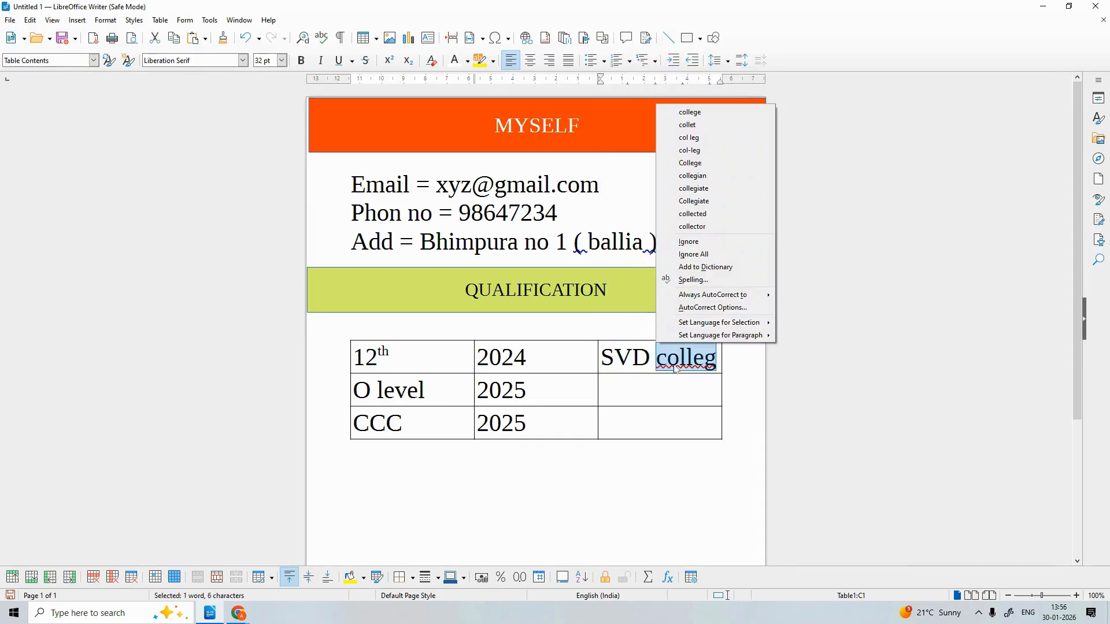
click(678, 112)
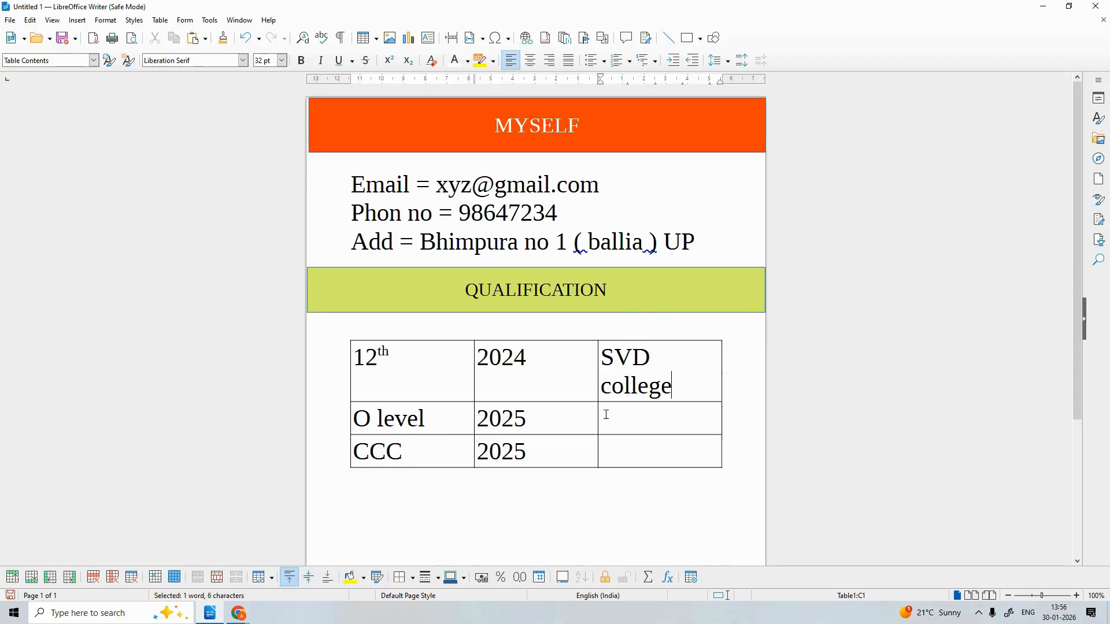
click(604, 389)
key(BackSpace)
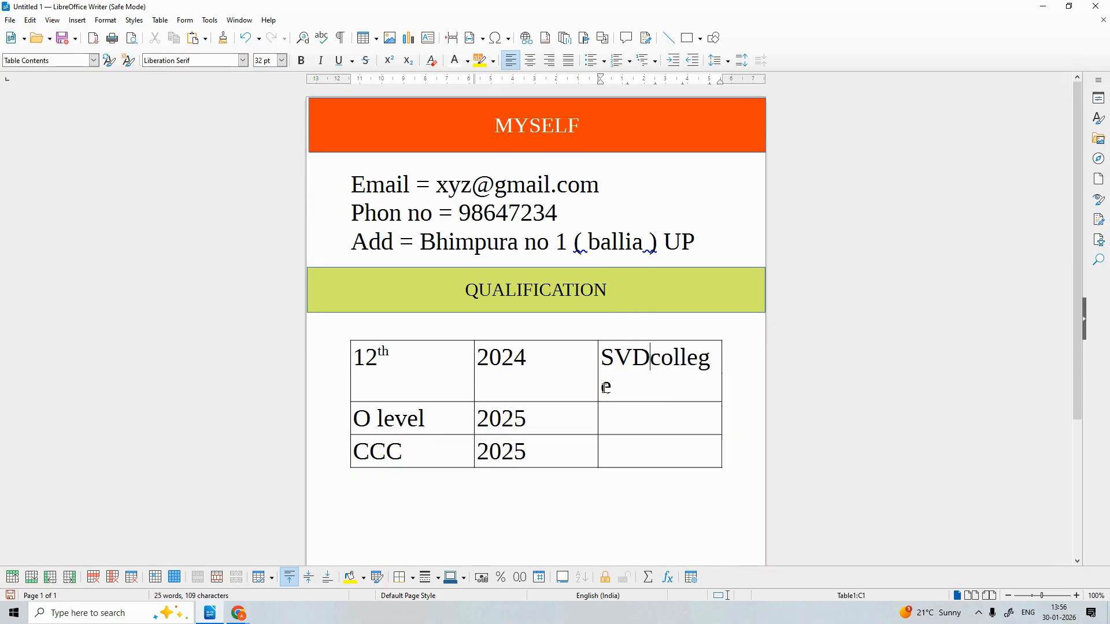
key(BackSpace)
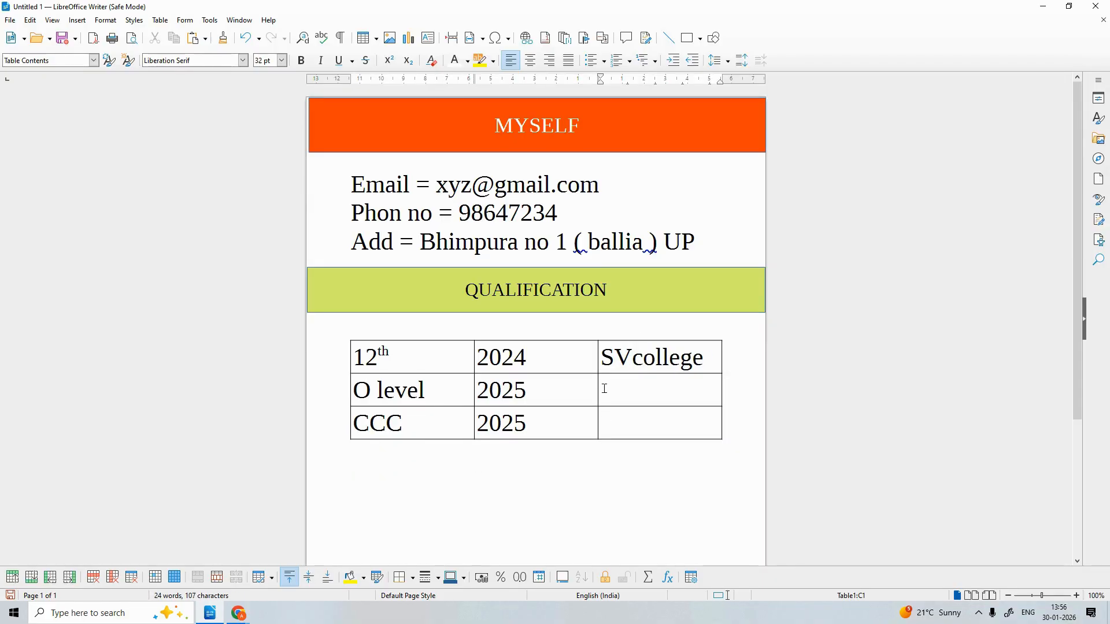
Add YDR in the two cells below SVcollege and clear the spelling flags on YDR and SVcollege
click(619, 387)
text(YDR)
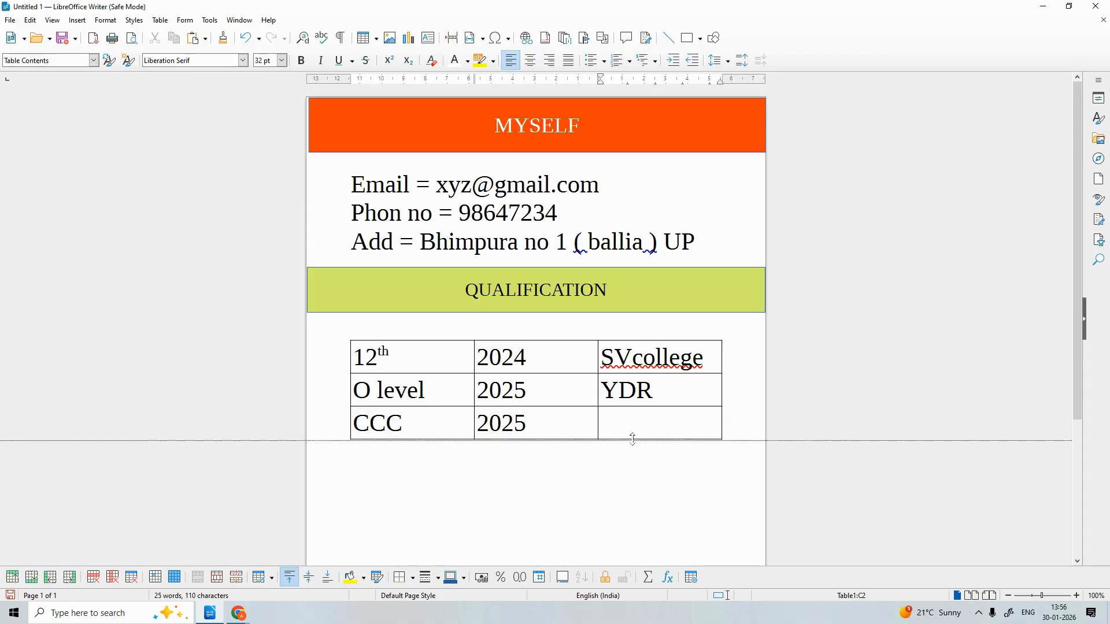
click(634, 419)
text(Y)
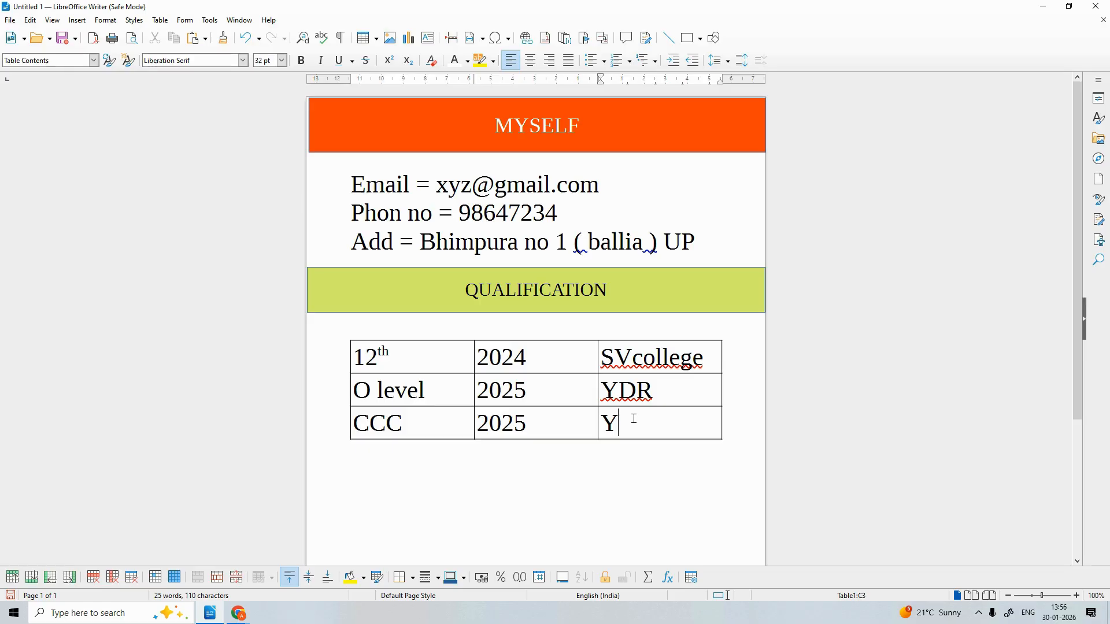
text(DR)
right_click(634, 396)
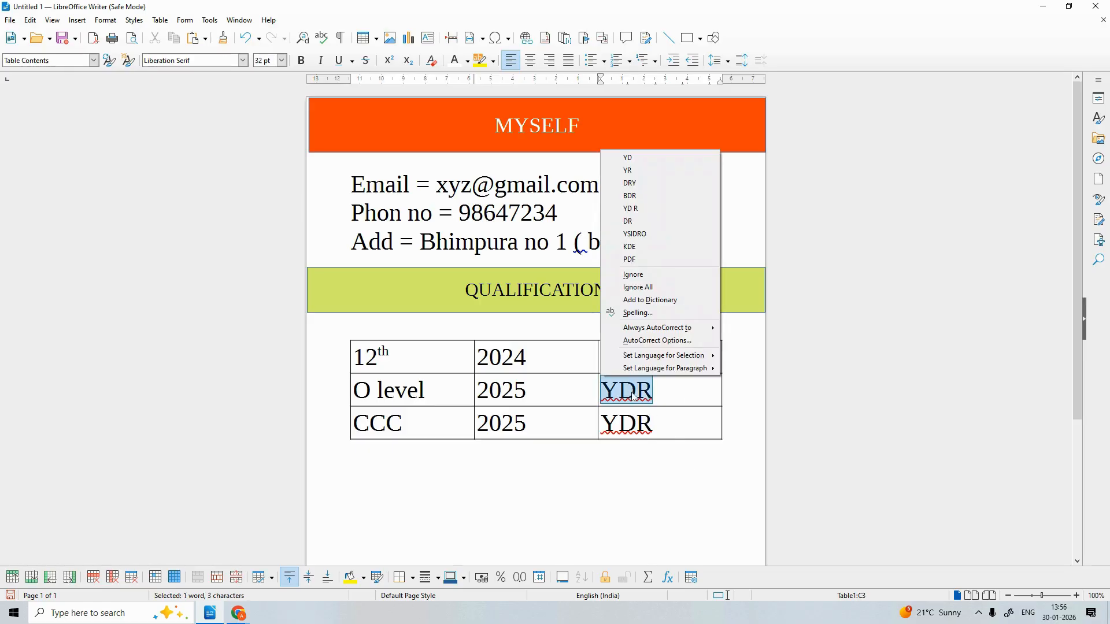
click(640, 315)
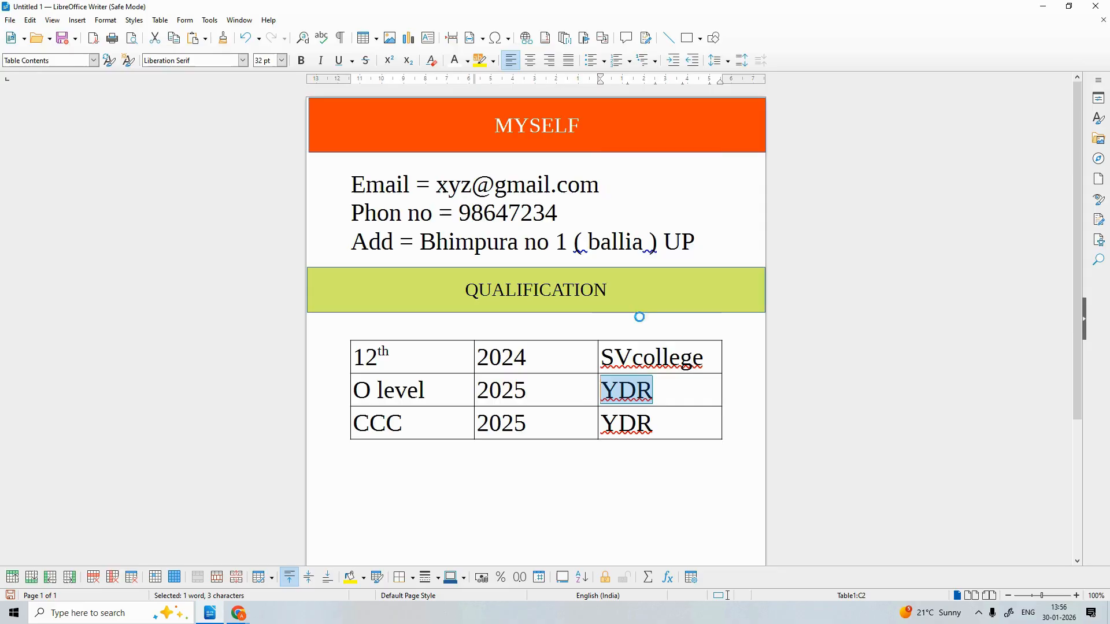
right_click(632, 357)
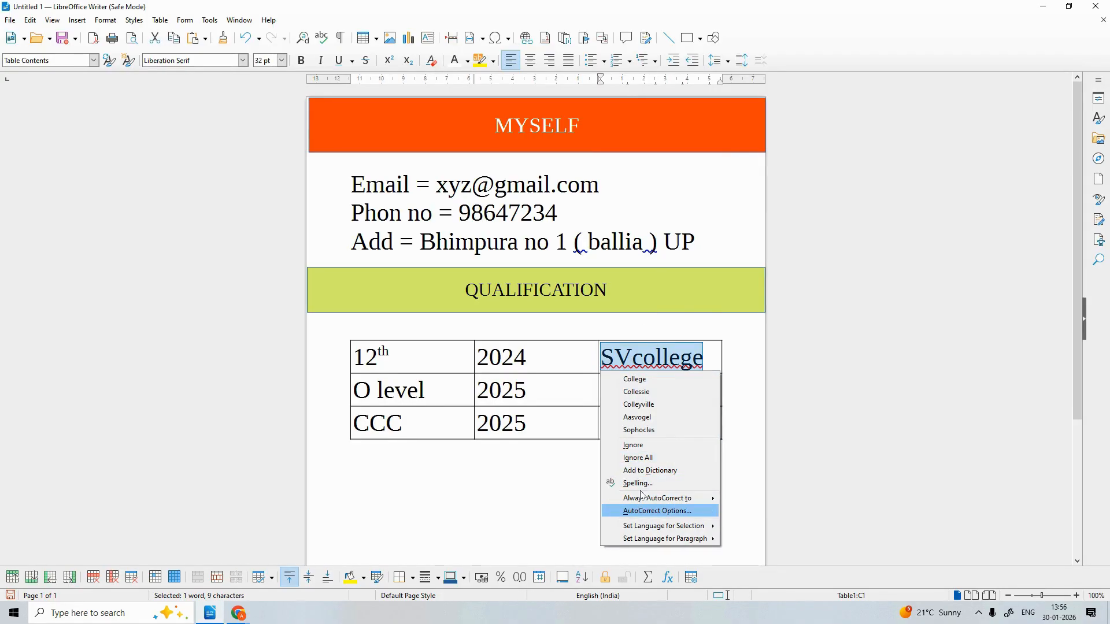
click(638, 458)
click(667, 426)
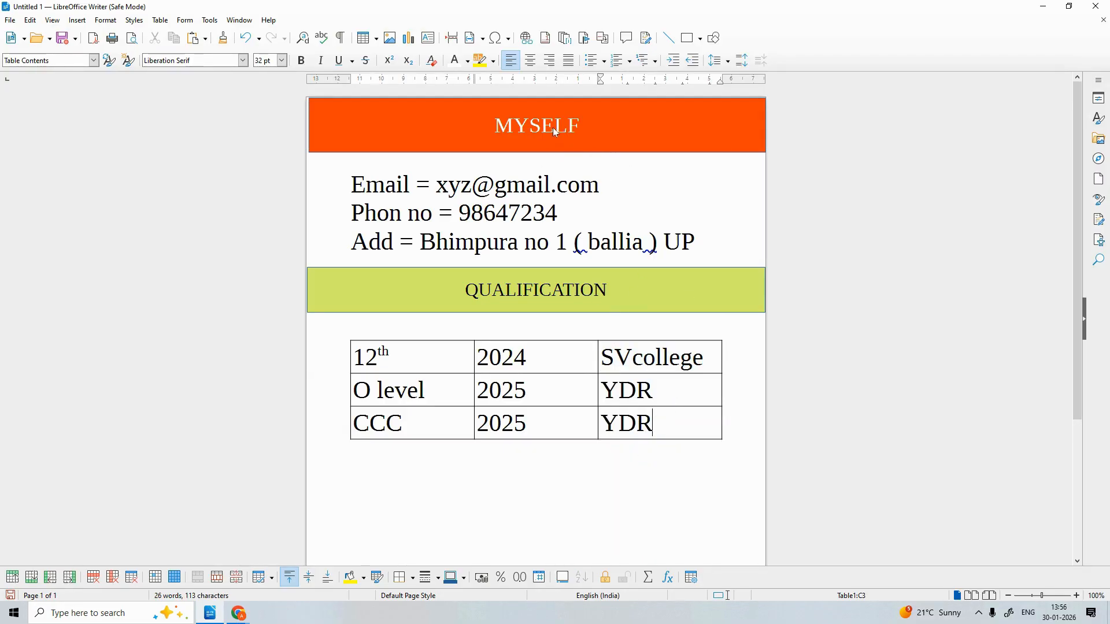
scroll(557, 275, down, 3)
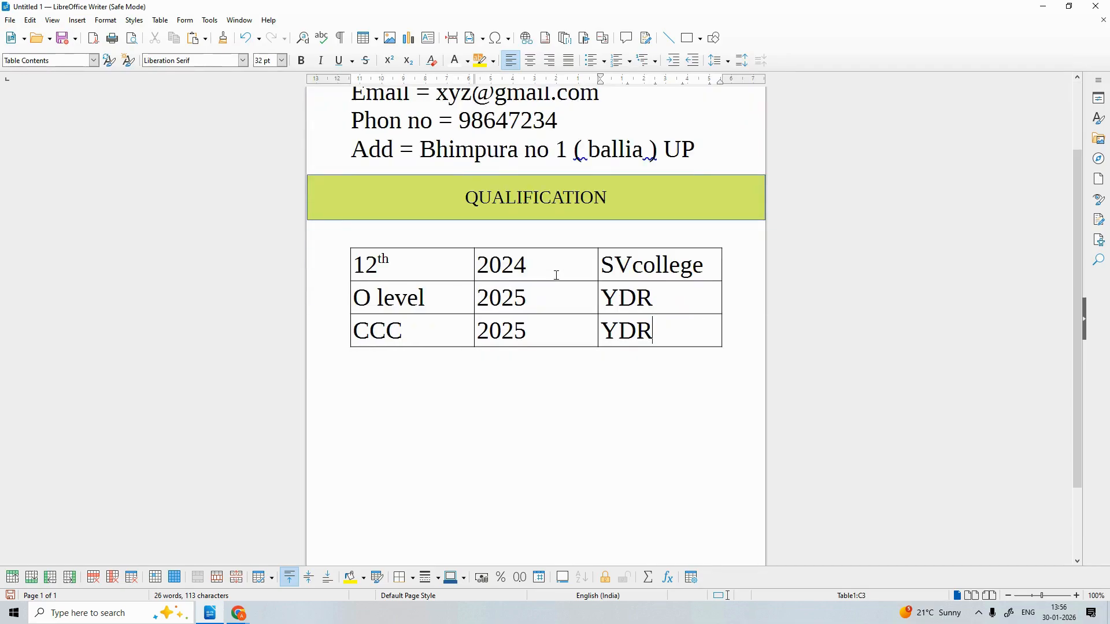
scroll(557, 275, up, 3)
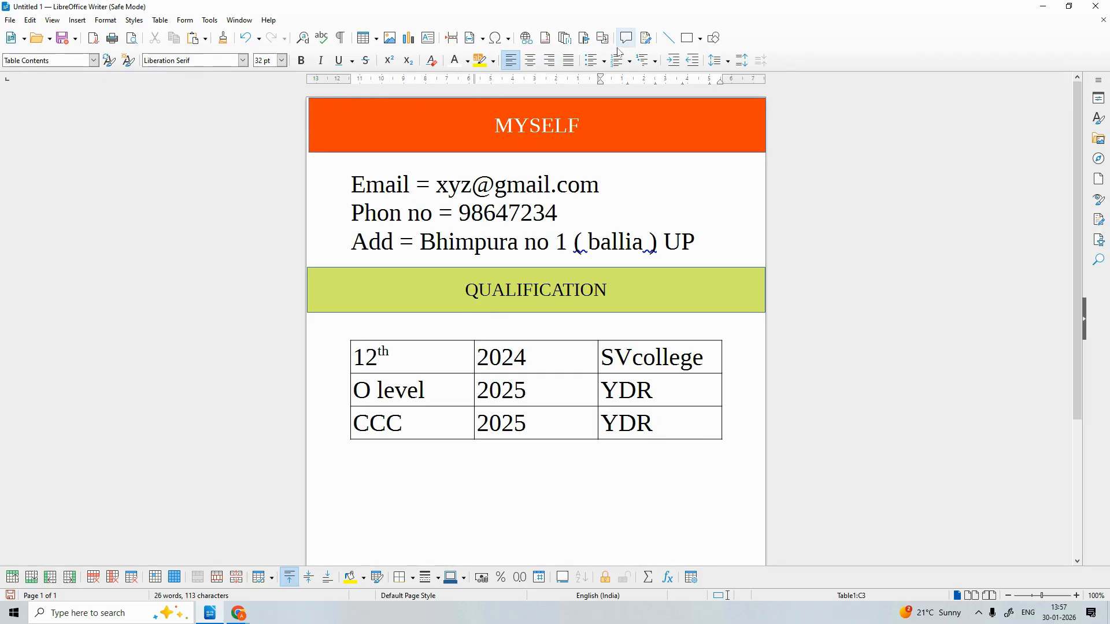
Draw a page-wide blue rectangle, 20.88 x 1.62, directly below the qualification table
click(714, 38)
click(701, 39)
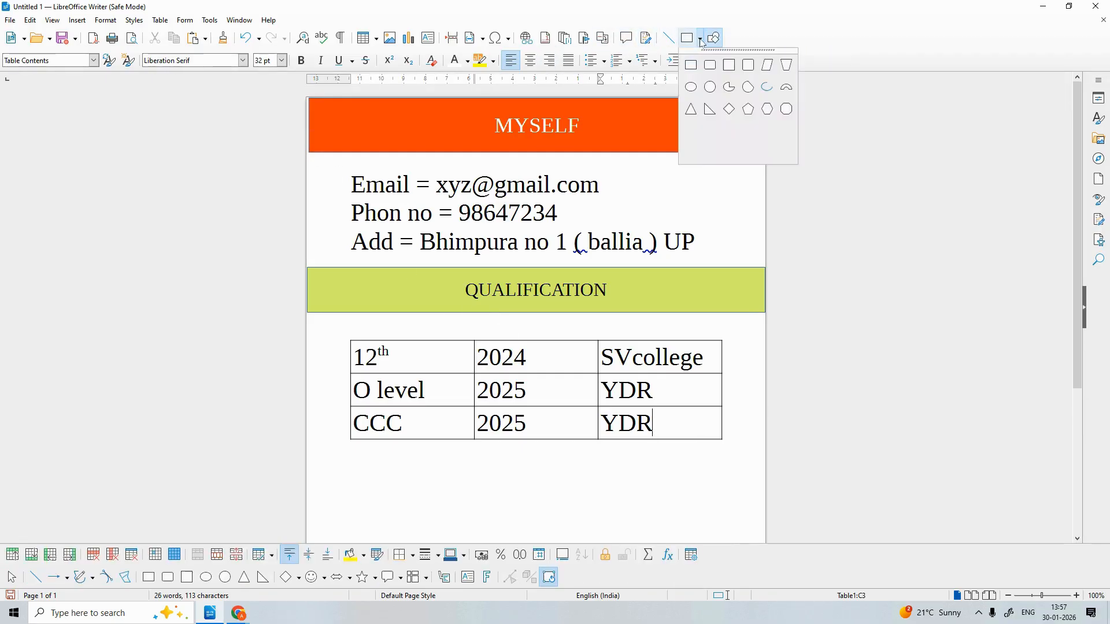
click(684, 67)
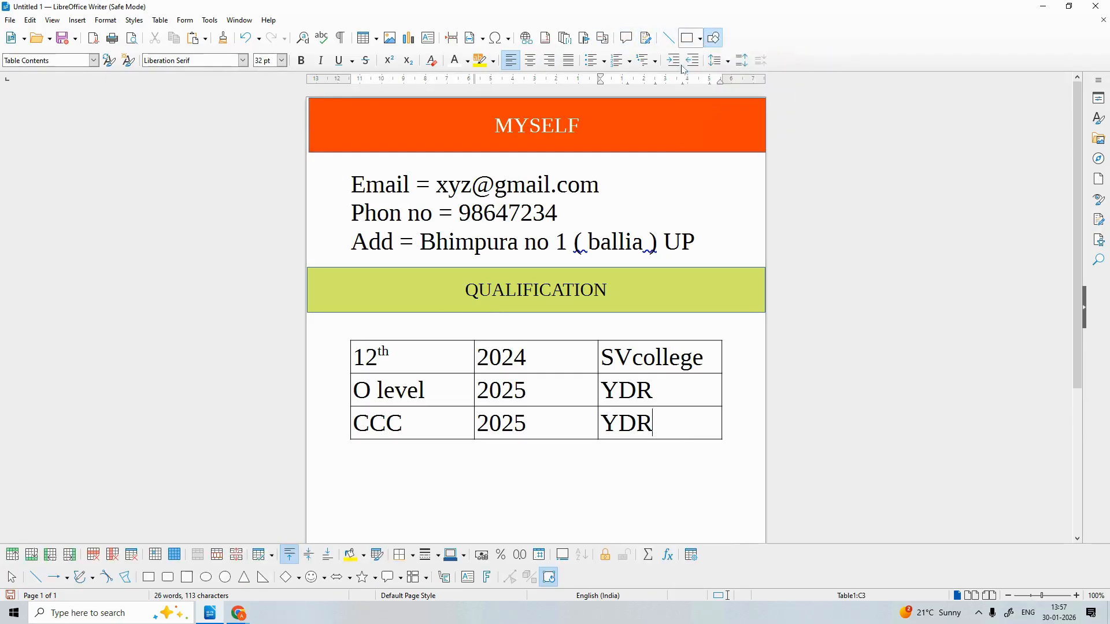
click(325, 466)
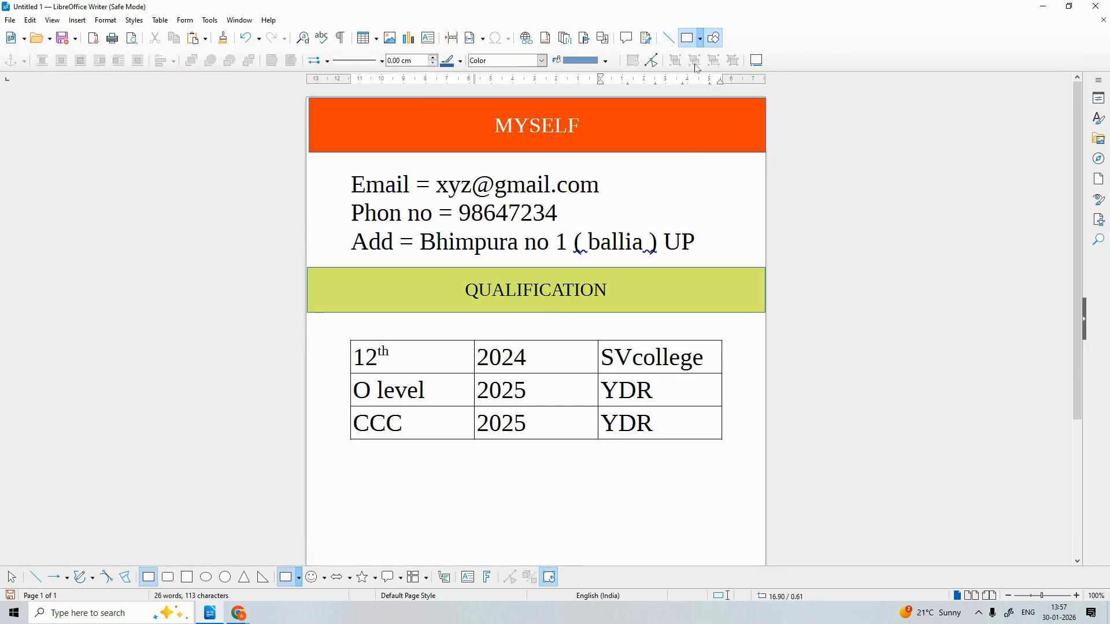
click(713, 38)
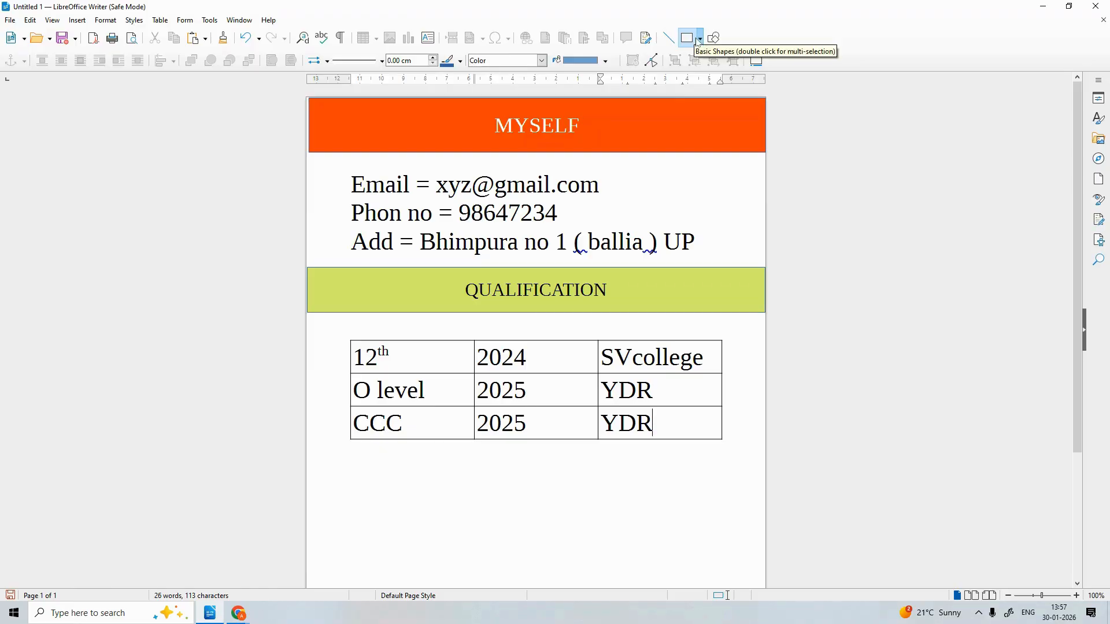
key(Escape)
click(308, 453)
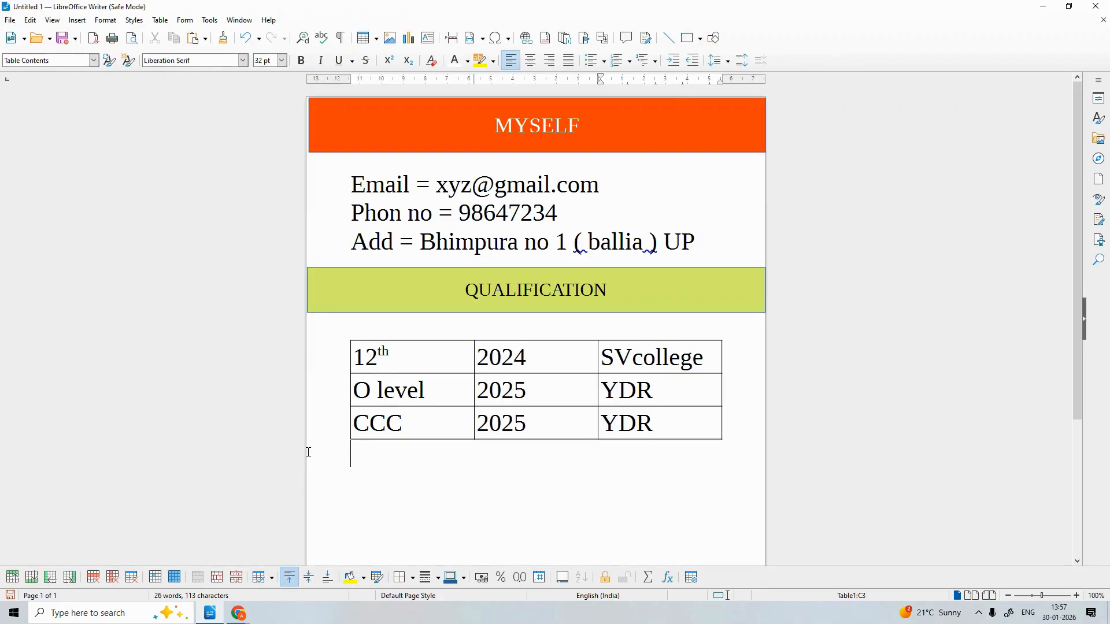
key(Return)
key(Return)
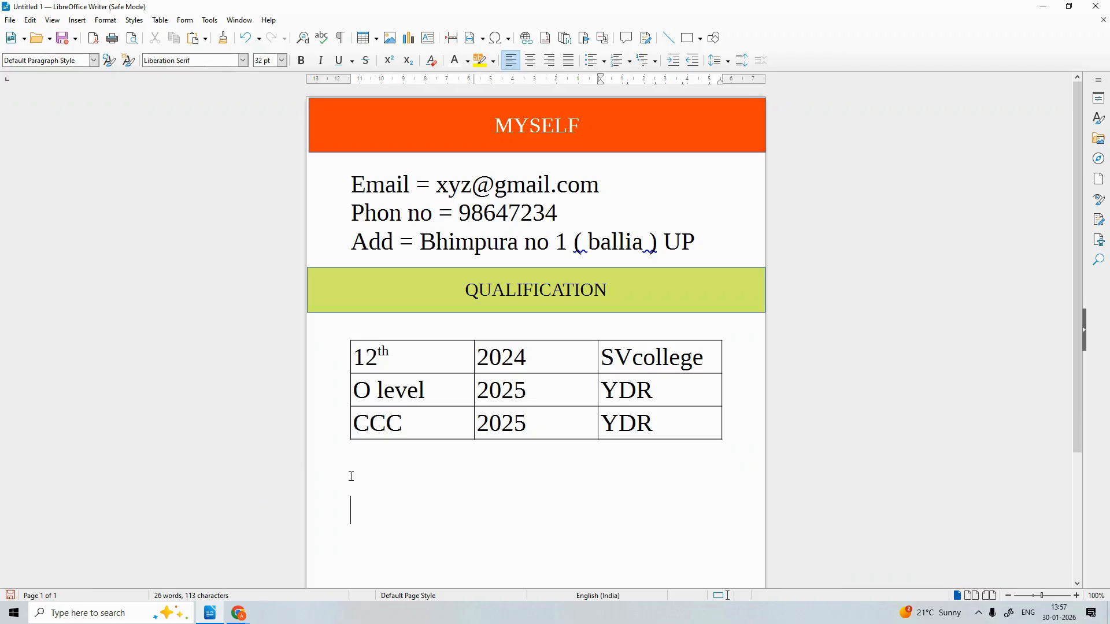
click(700, 38)
click(691, 65)
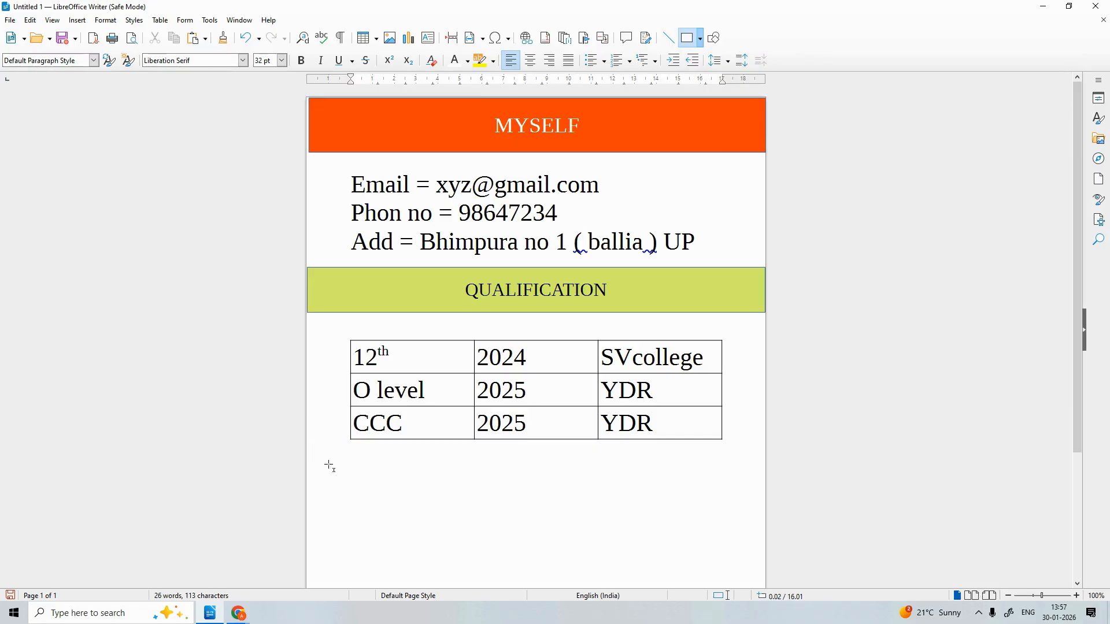
mouse_move(308, 449)
mouse_down()
mouse_move(376, 474)
mouse_move(597, 493)
mouse_move(766, 486)
mouse_up()
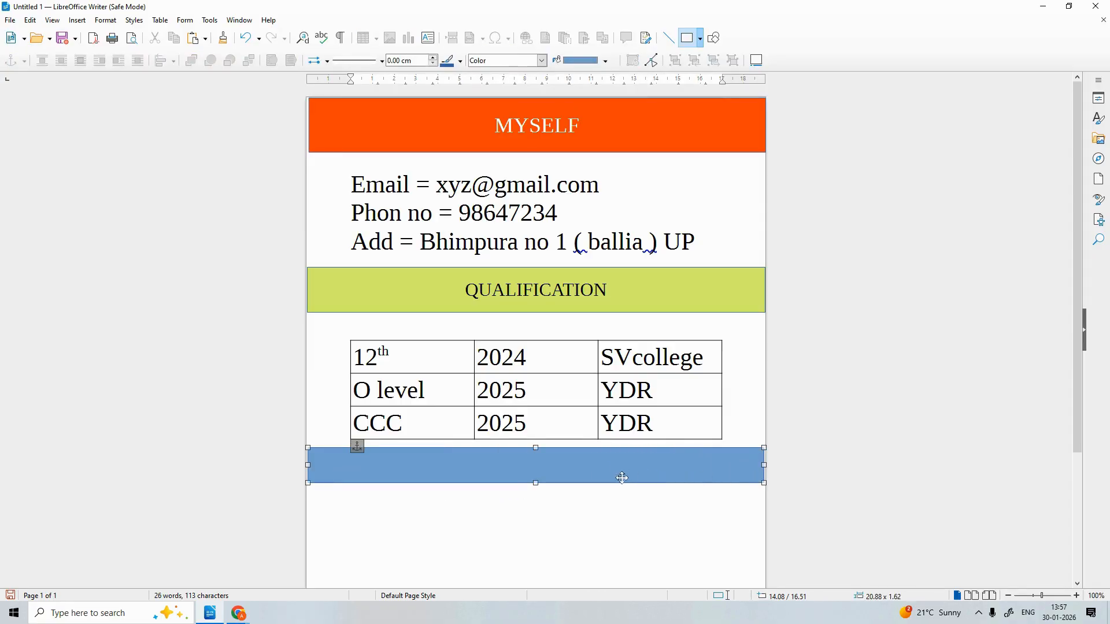
Add a heading in the blue bar, centre it and enlarge it to 40 pt
double_click(443, 462)
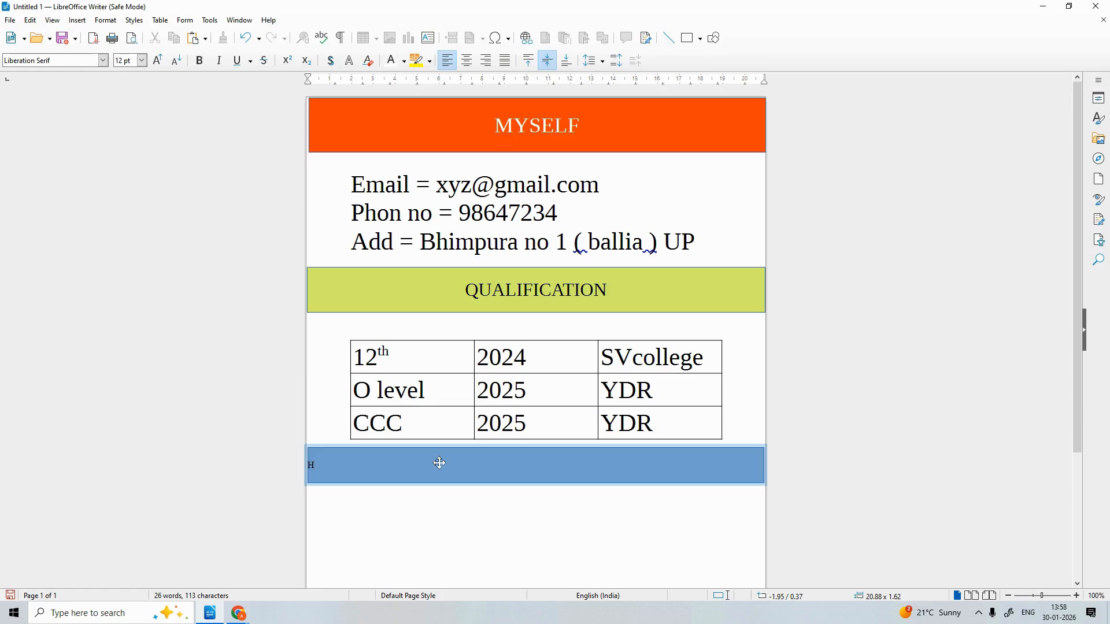
text(ABIT)
key(Escape)
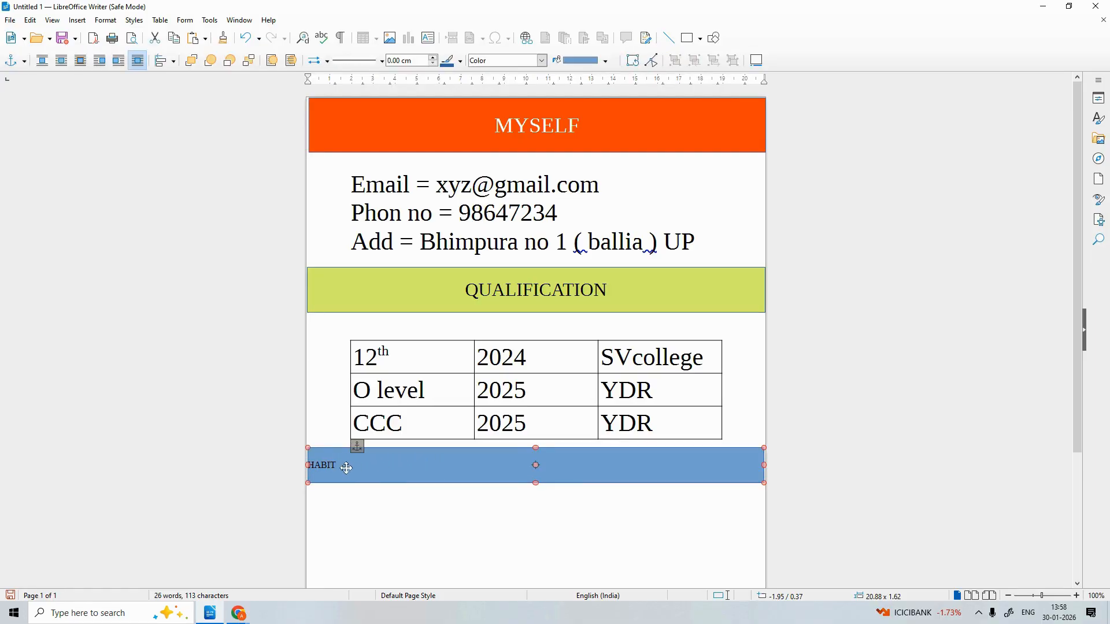
double_click(342, 468)
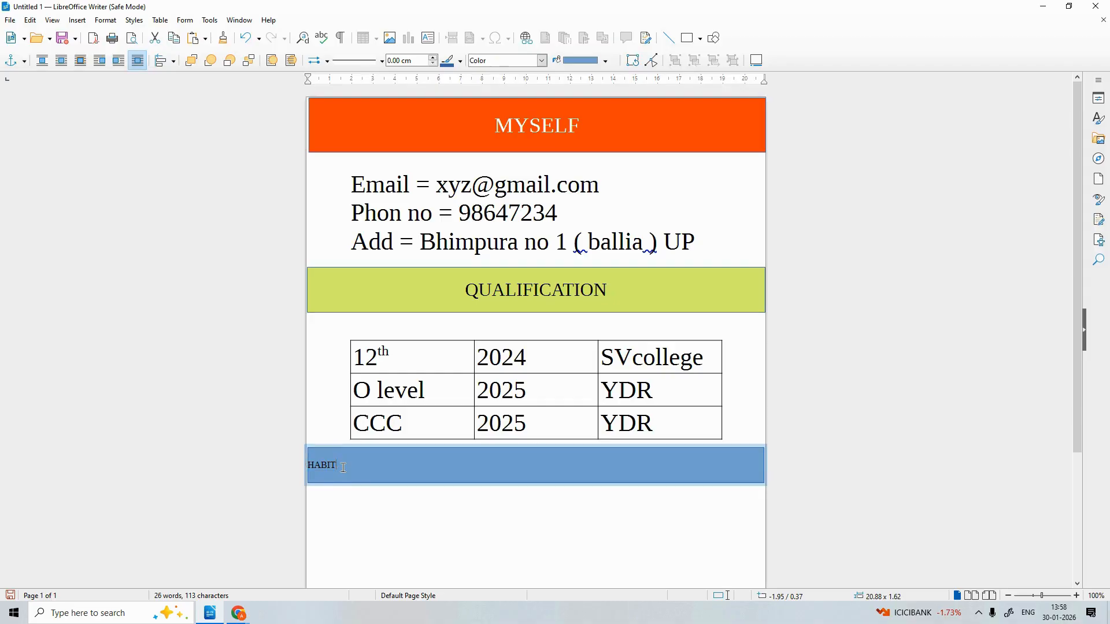
drag(337, 467, 293, 466)
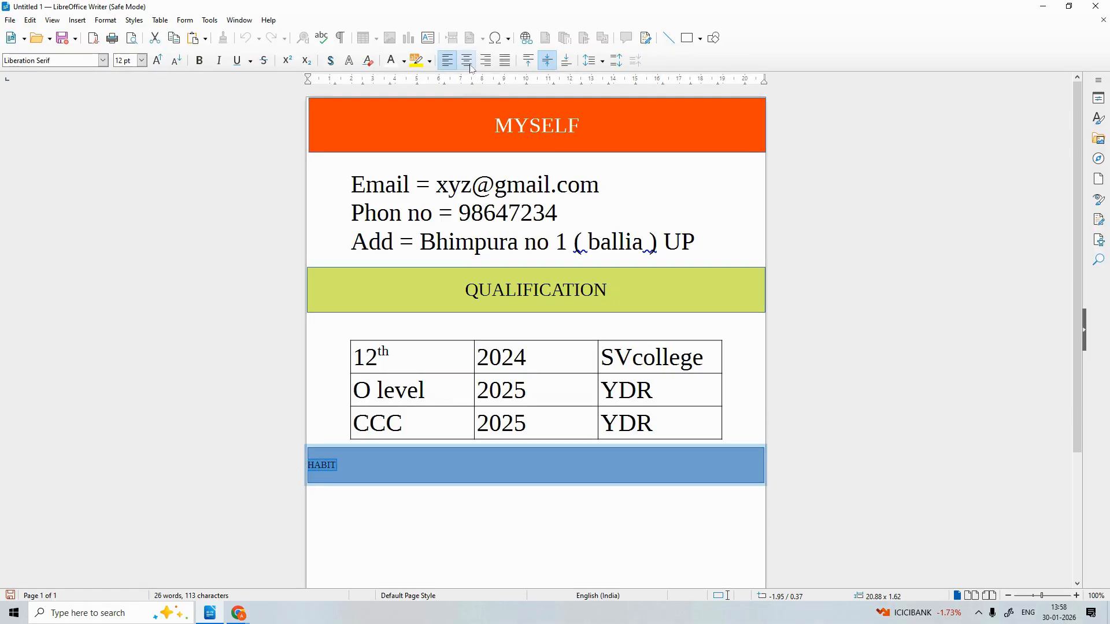
click(471, 68)
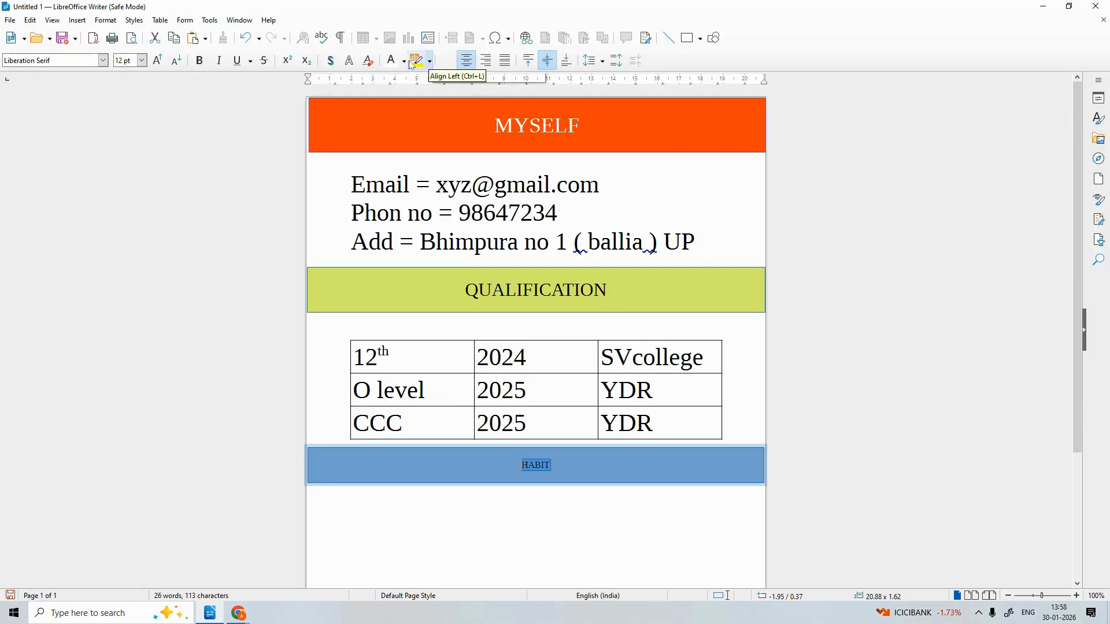
click(158, 63)
click(158, 62)
click(158, 62)
click(158, 63)
click(157, 63)
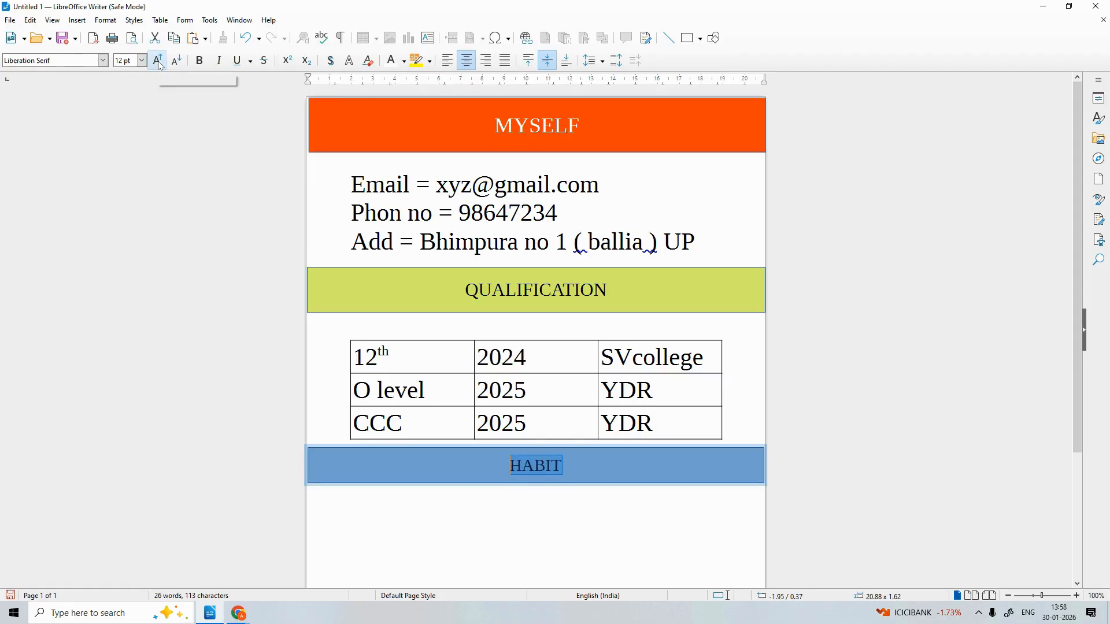
click(158, 62)
click(158, 62)
click(158, 62)
click(158, 61)
click(157, 61)
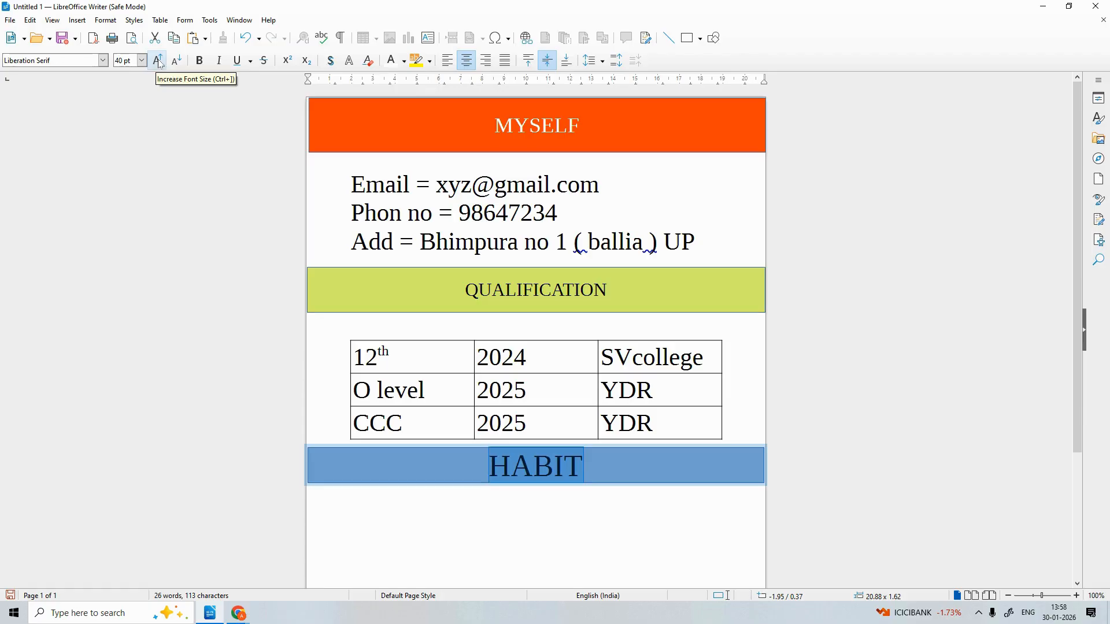
Replace the HABIT label with INTERODUCTION
click(594, 468)
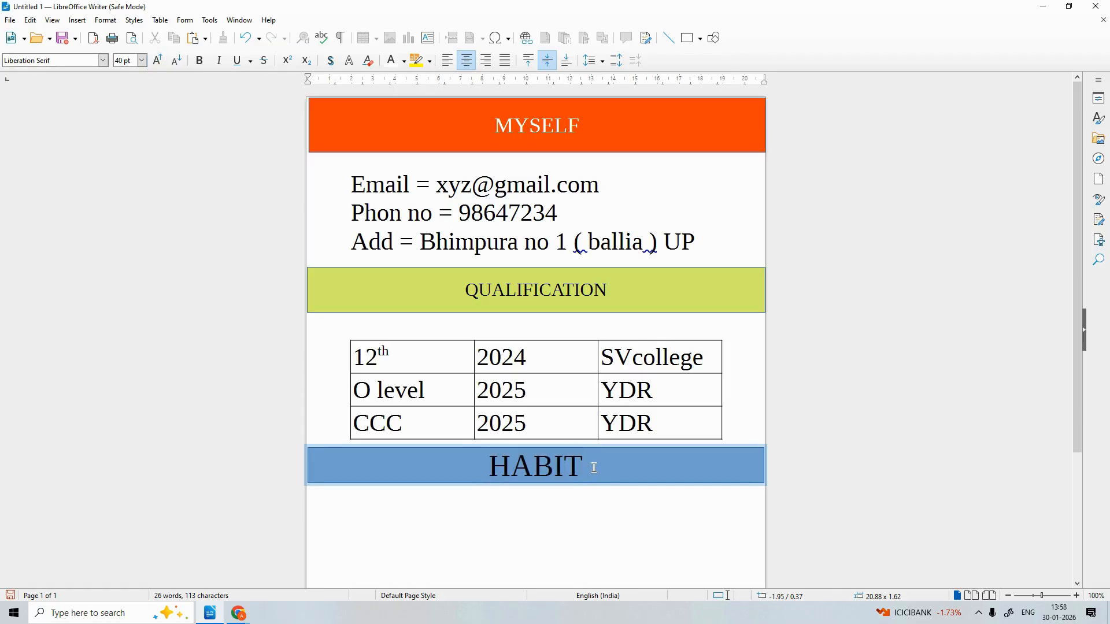
key(BackSpace)
key(BackSpace)
key(BackSpace)
key(BackSpace)
key(BackSpace)
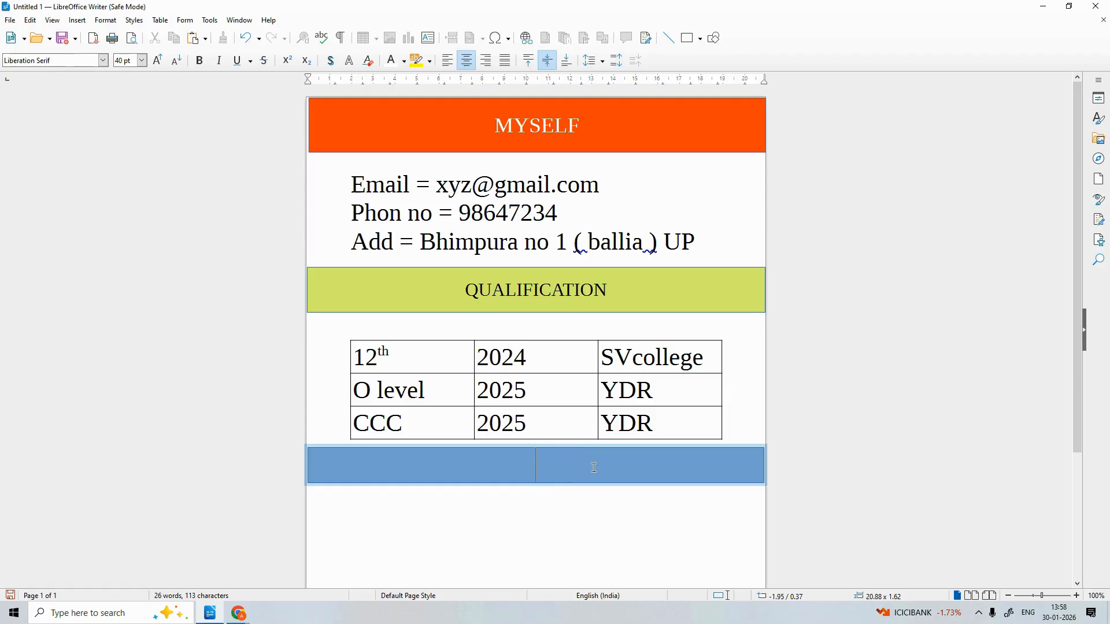
text(INTR)
key(BackSpace)
text(ERO)
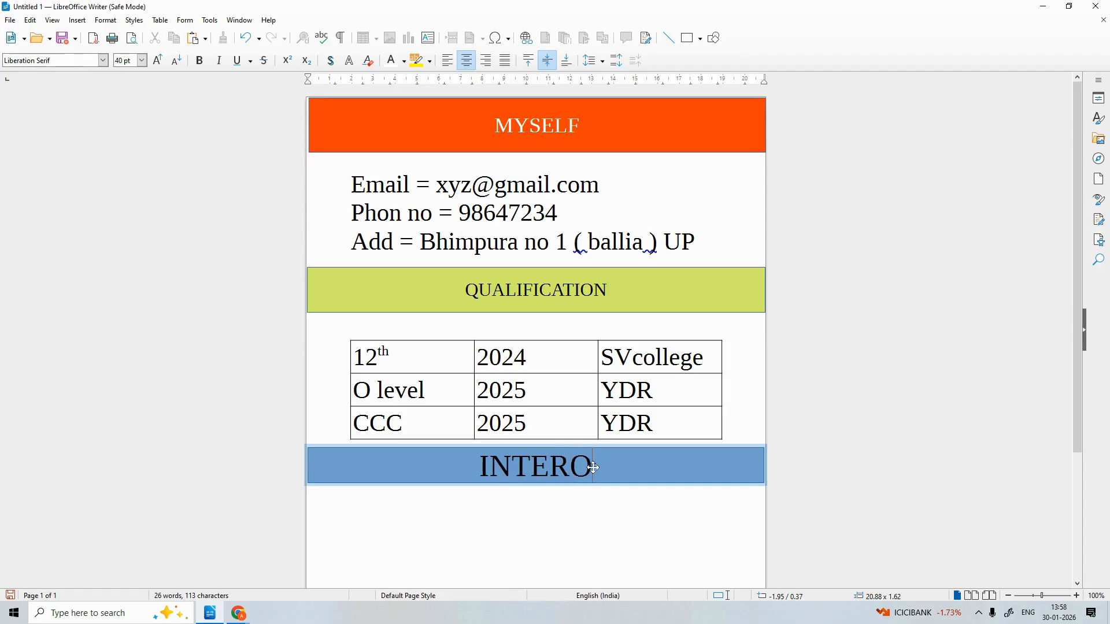
text(DUCTION)
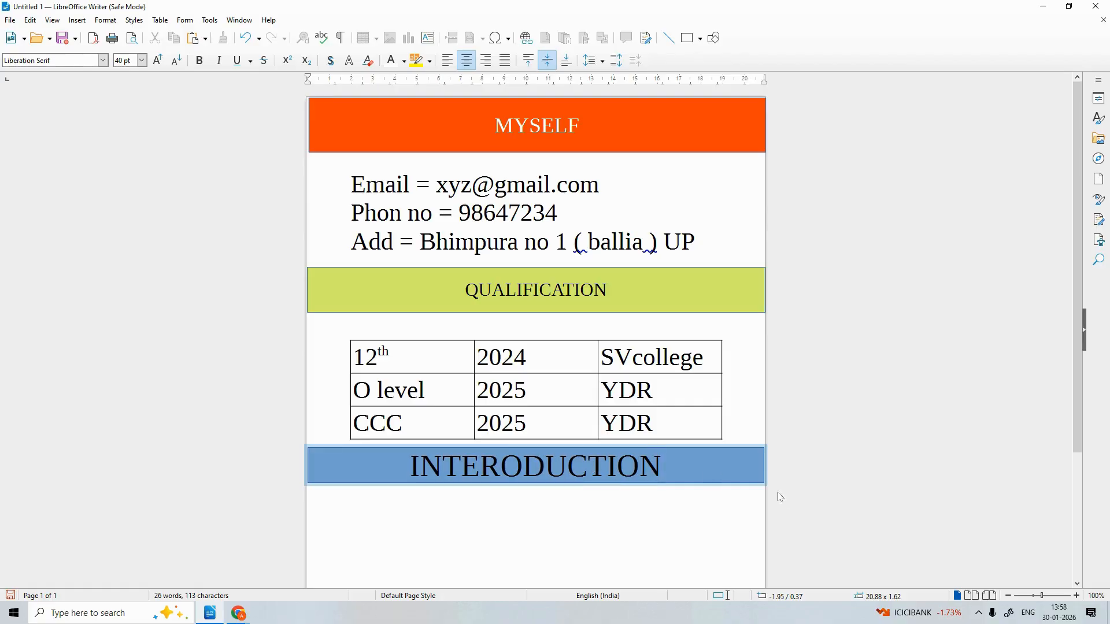
click(558, 522)
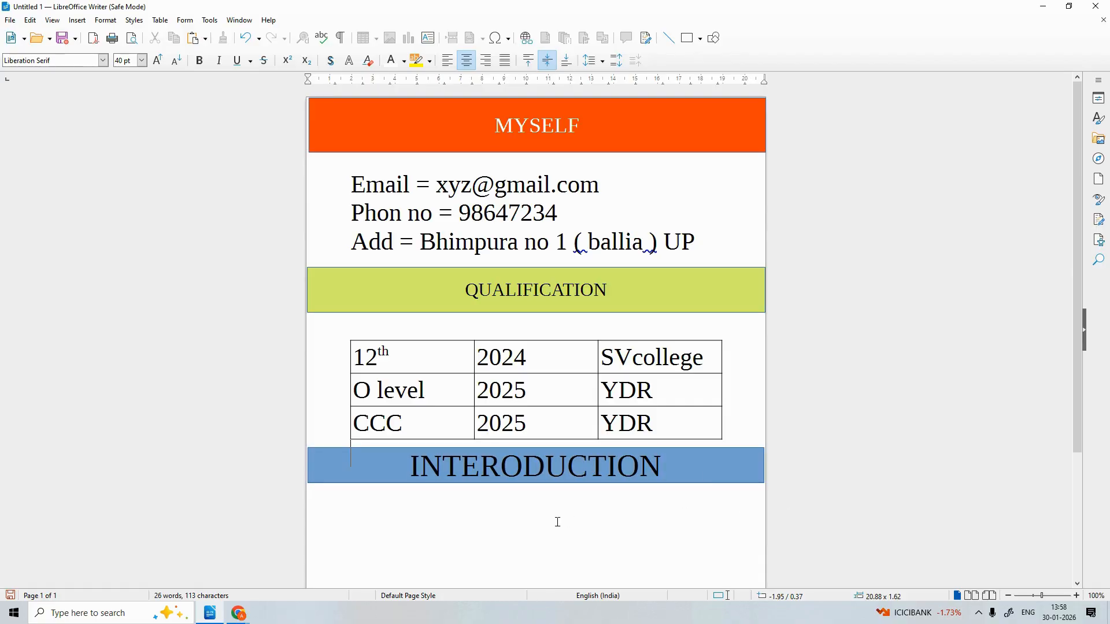
Add blank lines under the banner and type a first draft of the Name and Father name labels
click(474, 528)
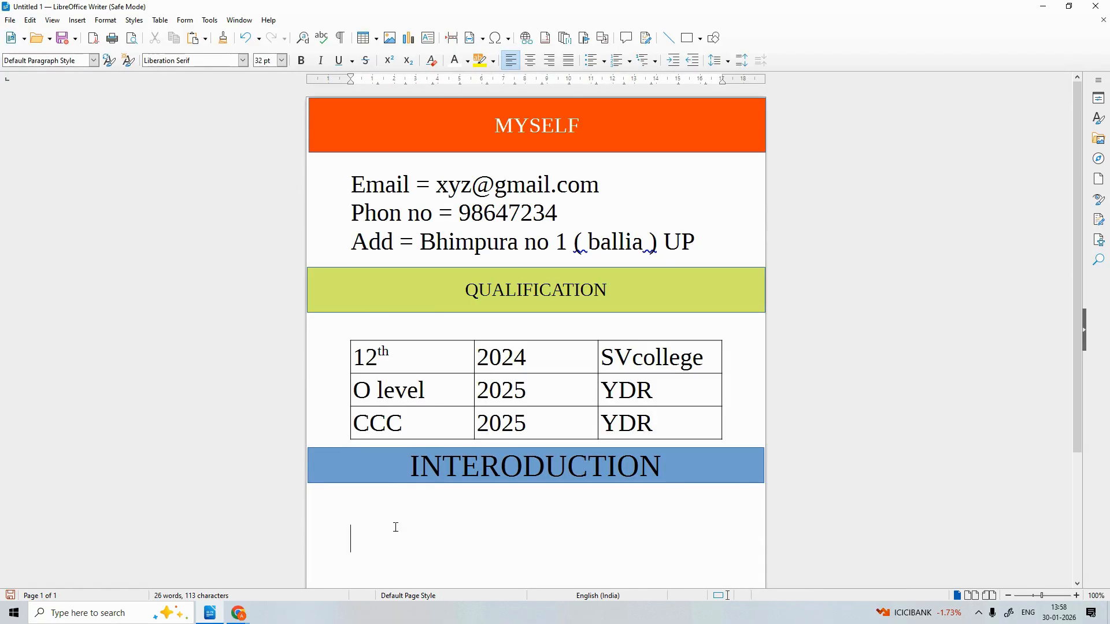
key(Return)
key(Return)
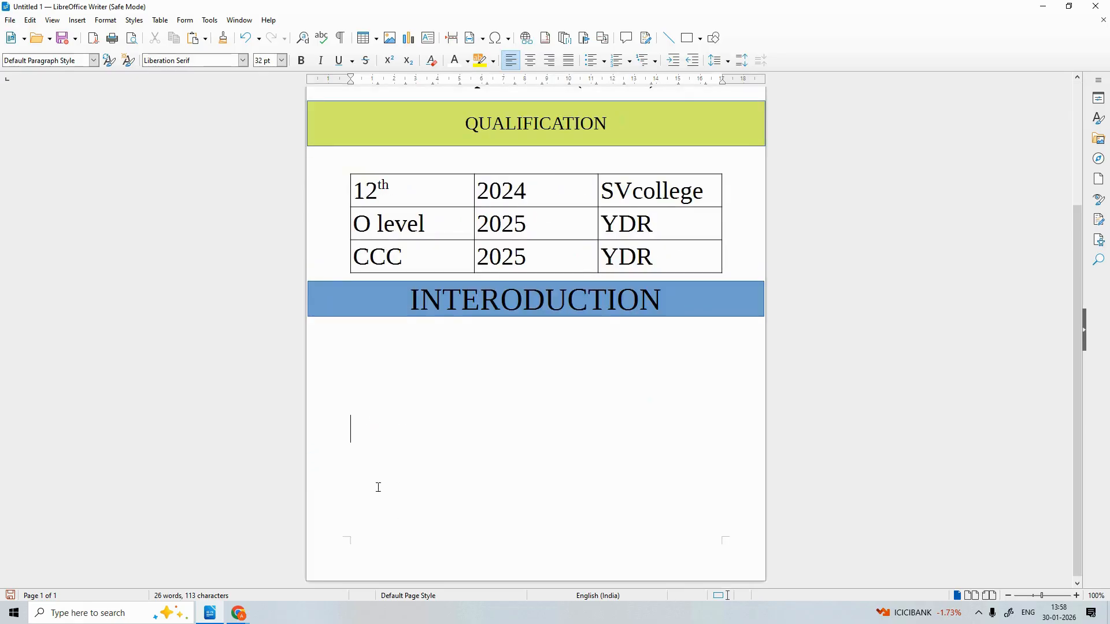
click(357, 362)
click(368, 350)
text(Father)
text(nam)
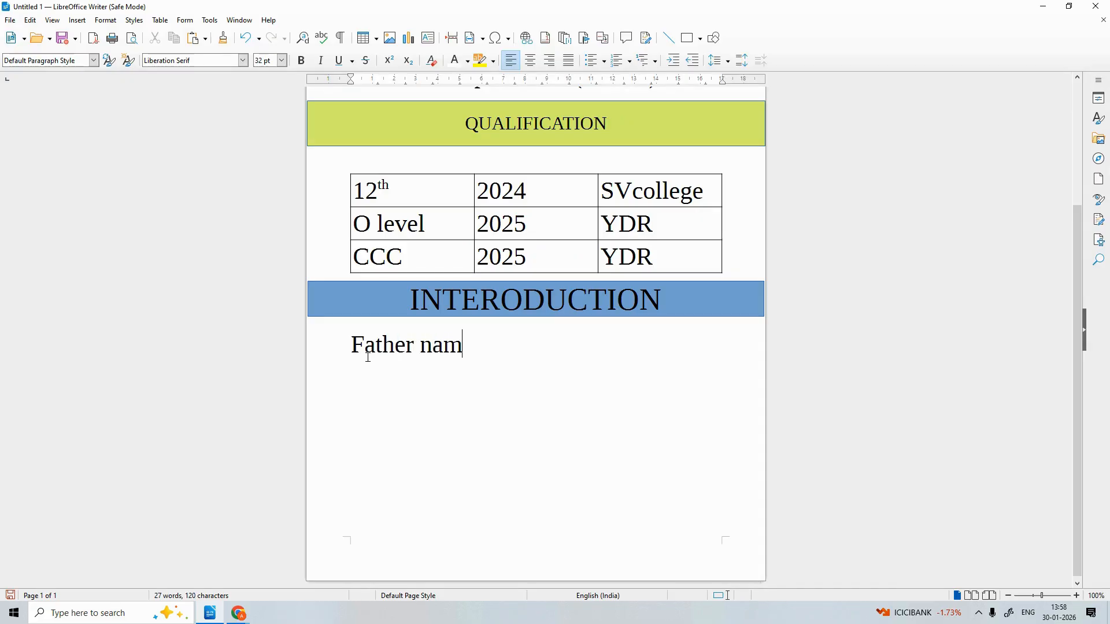
text(e=)
key(Left)
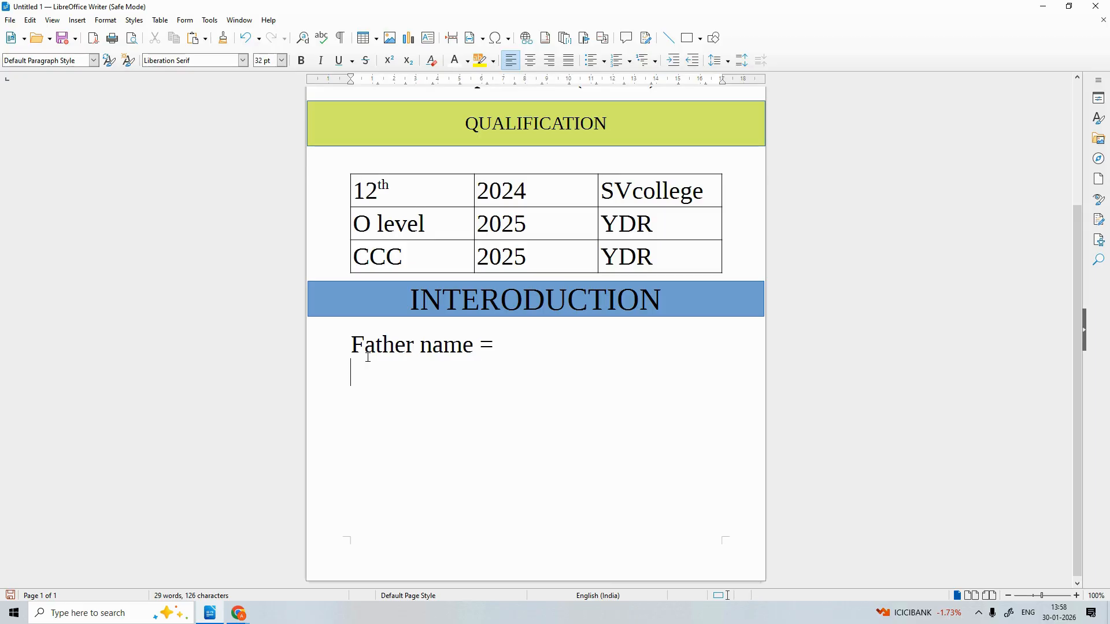
text(Name)
Rearrange the labels into a 'Name =' line followed by a 'Father name =' line
drag(495, 345, 339, 345)
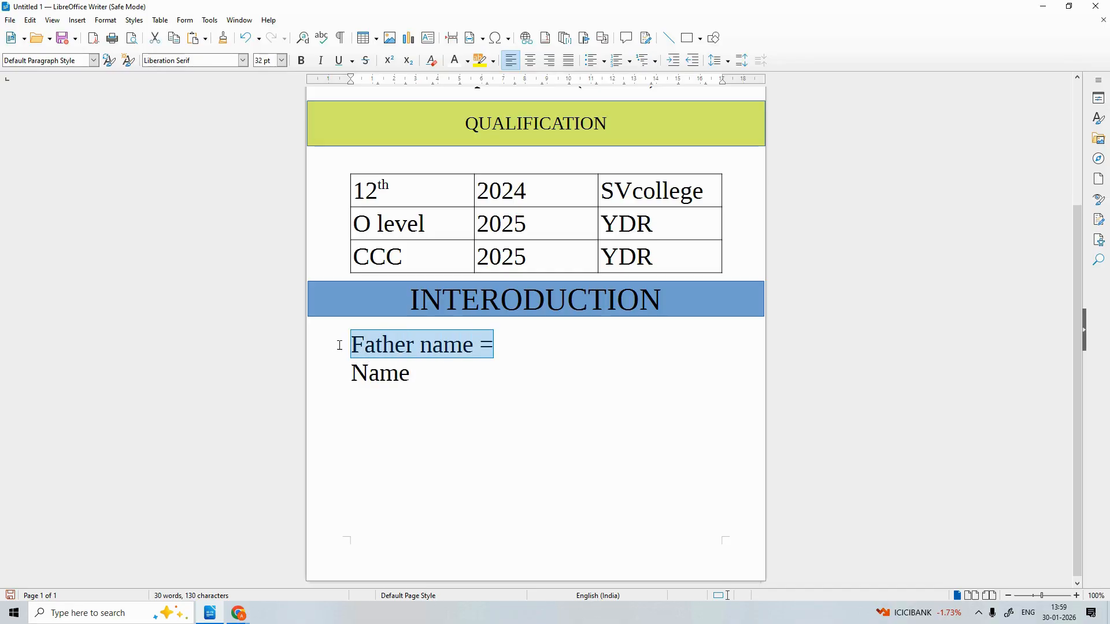
key(BackSpace)
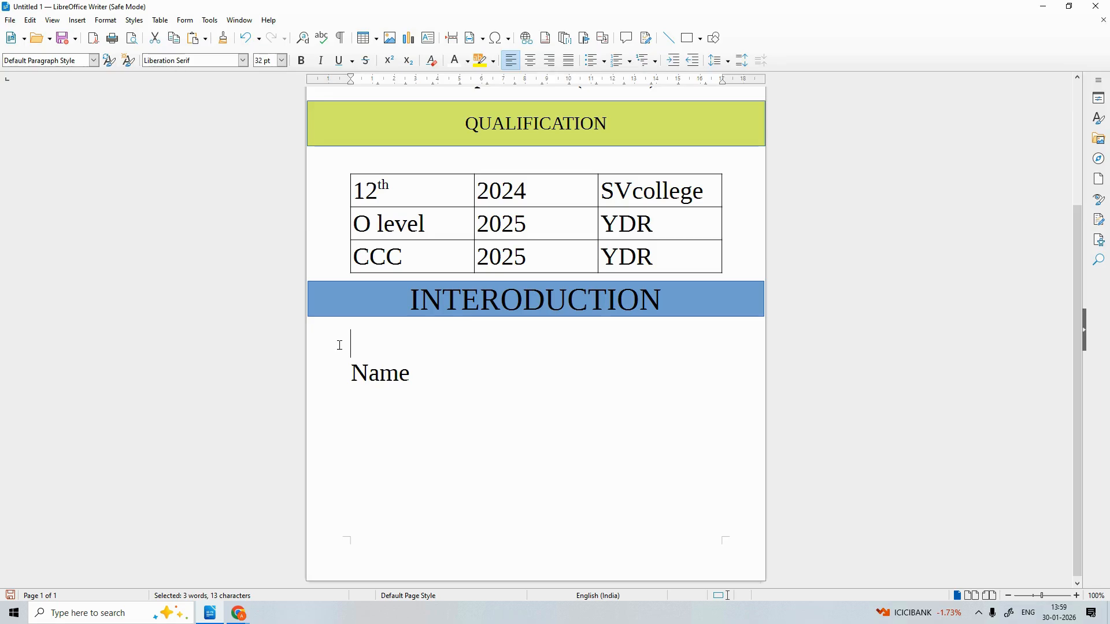
click(354, 373)
key(BackSpace)
click(419, 347)
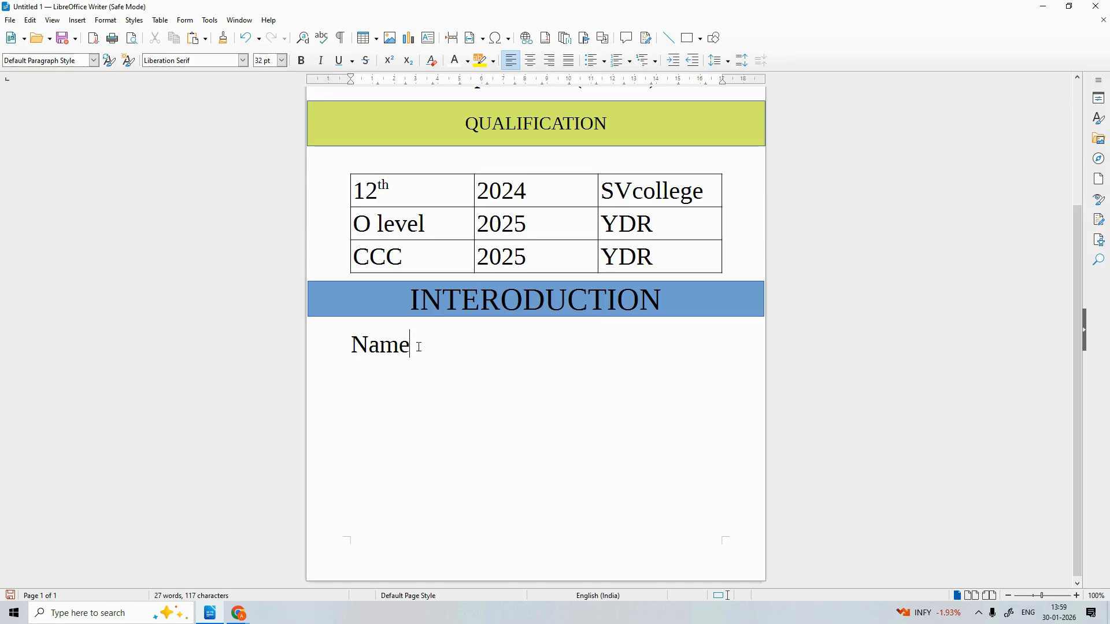
key(Return)
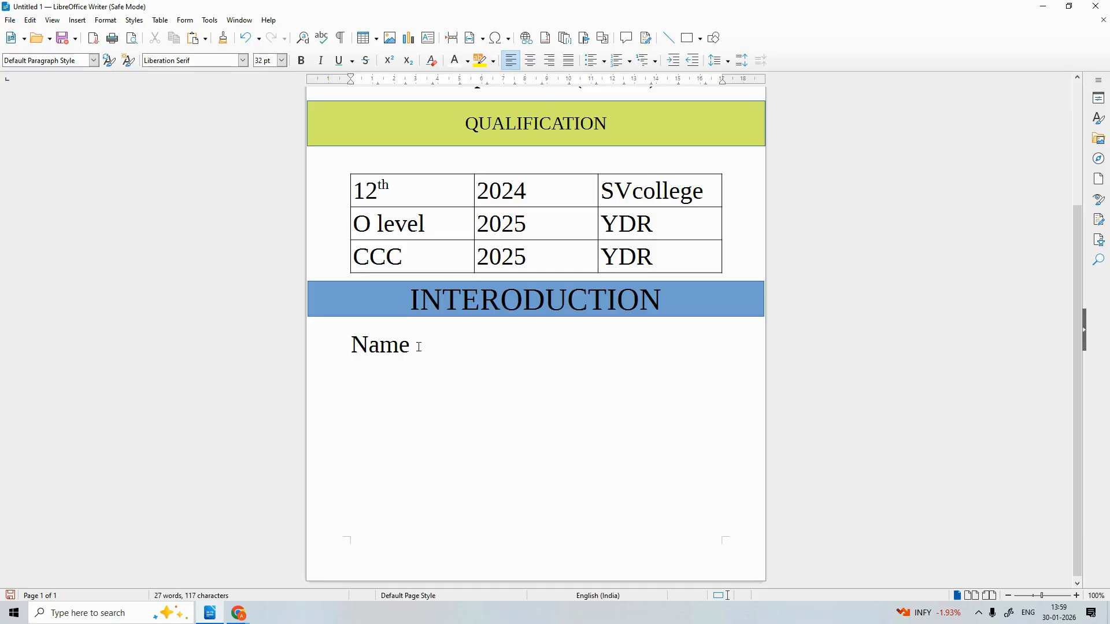
text(Father name =)
click(420, 348)
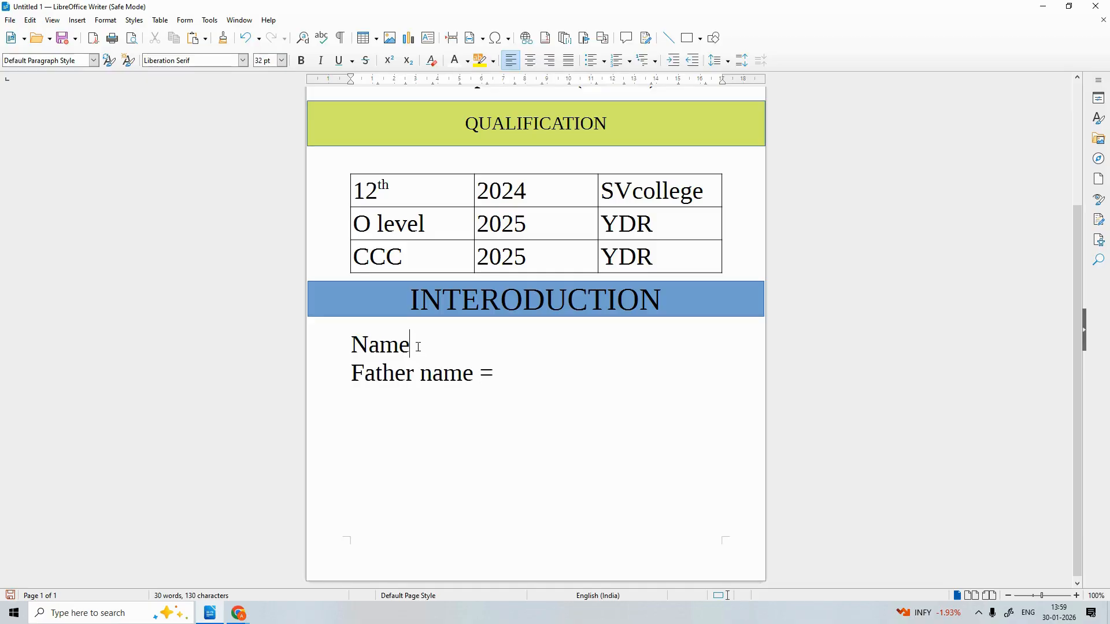
text(=)
key(Return)
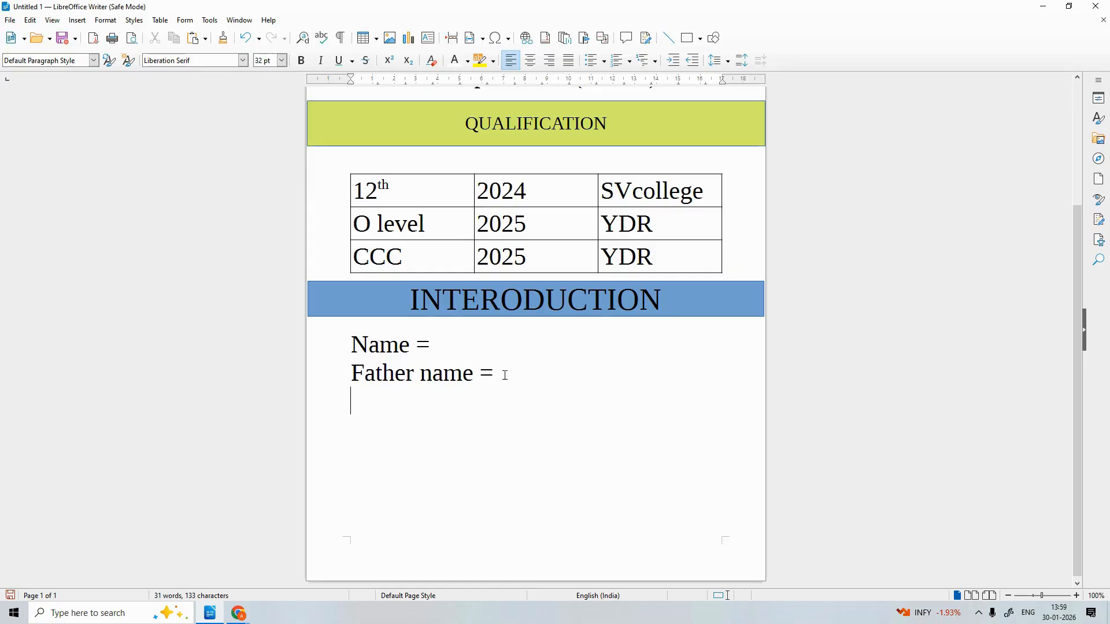
Type the person's name after Name = and stop it being flagged as misspelled
click(489, 342)
text(sh)
key(BackSpace)
text(ohan)
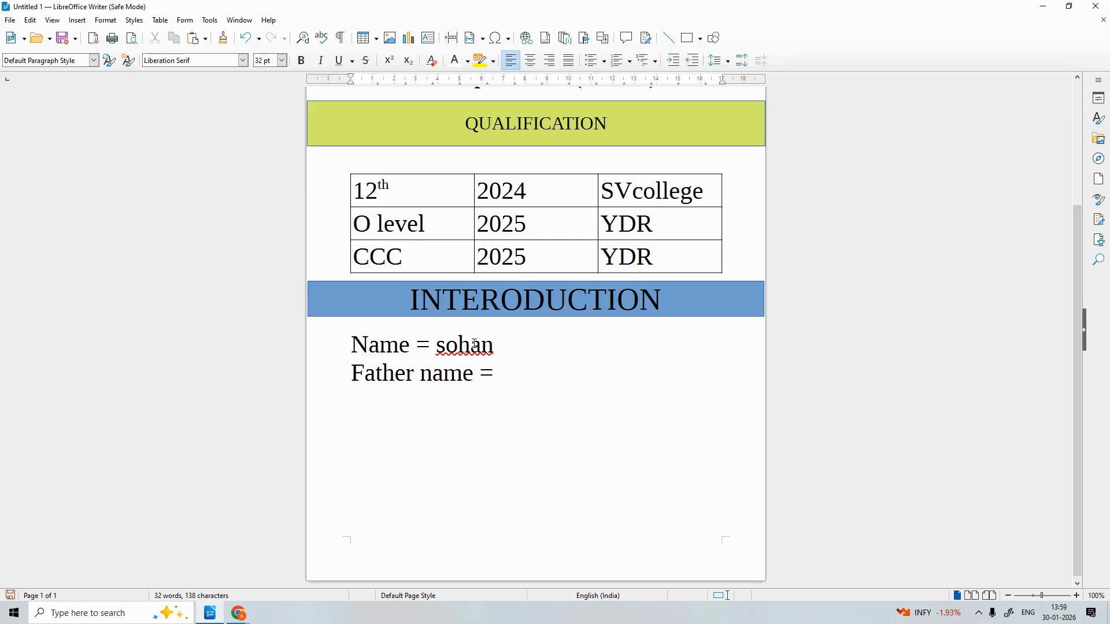
right_click(445, 344)
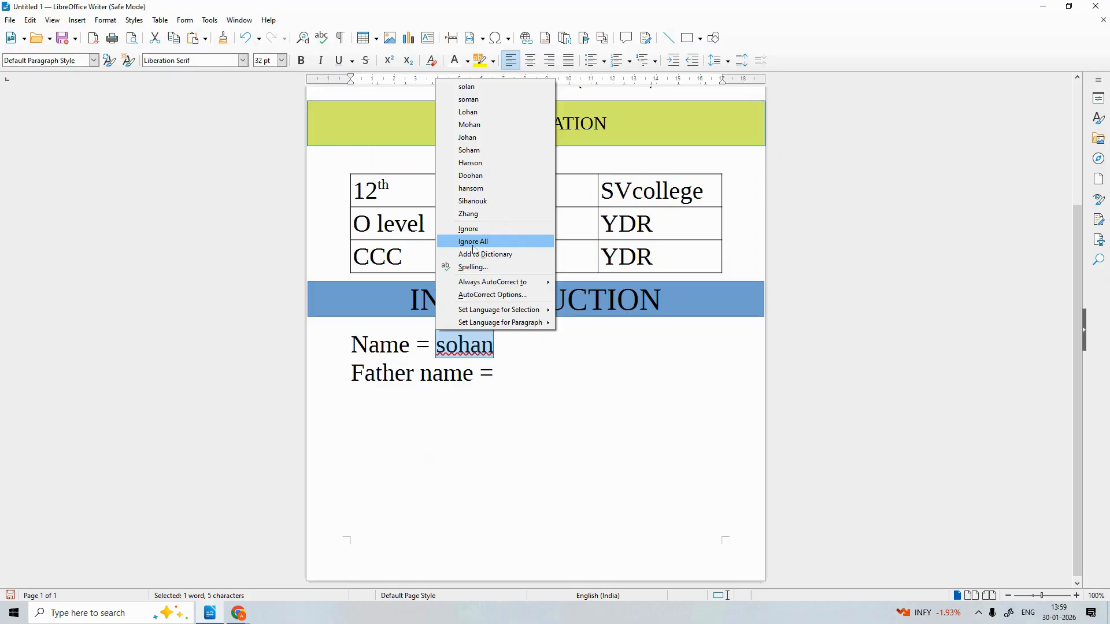
click(473, 241)
key(BackSpace)
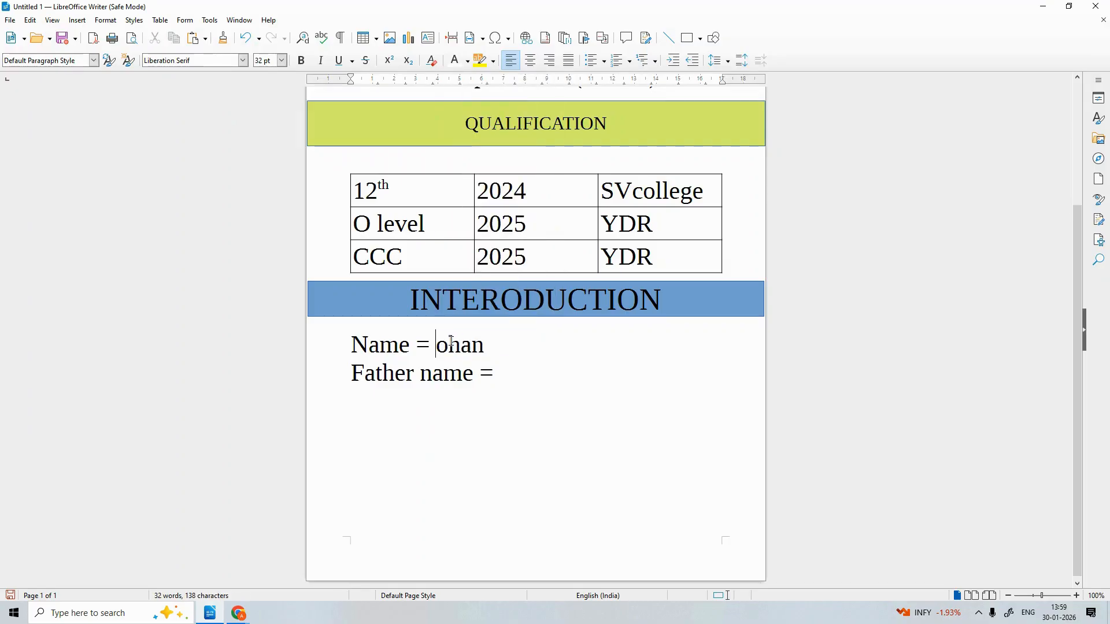
Capitalise the name and enter the father's name after Father name =
text(S)
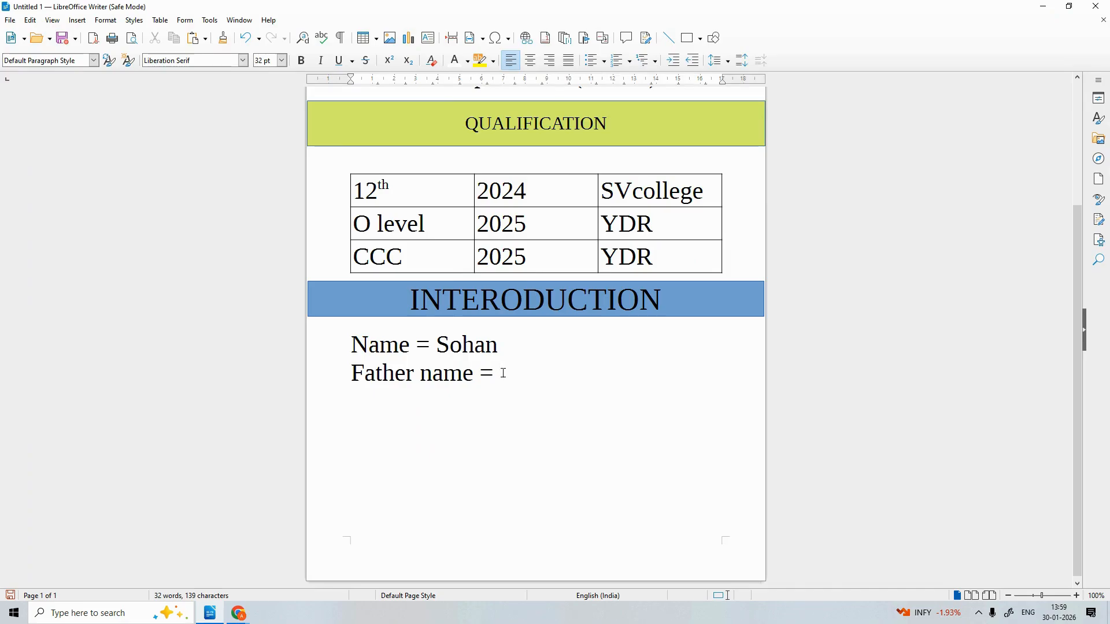
text( Ramjee)
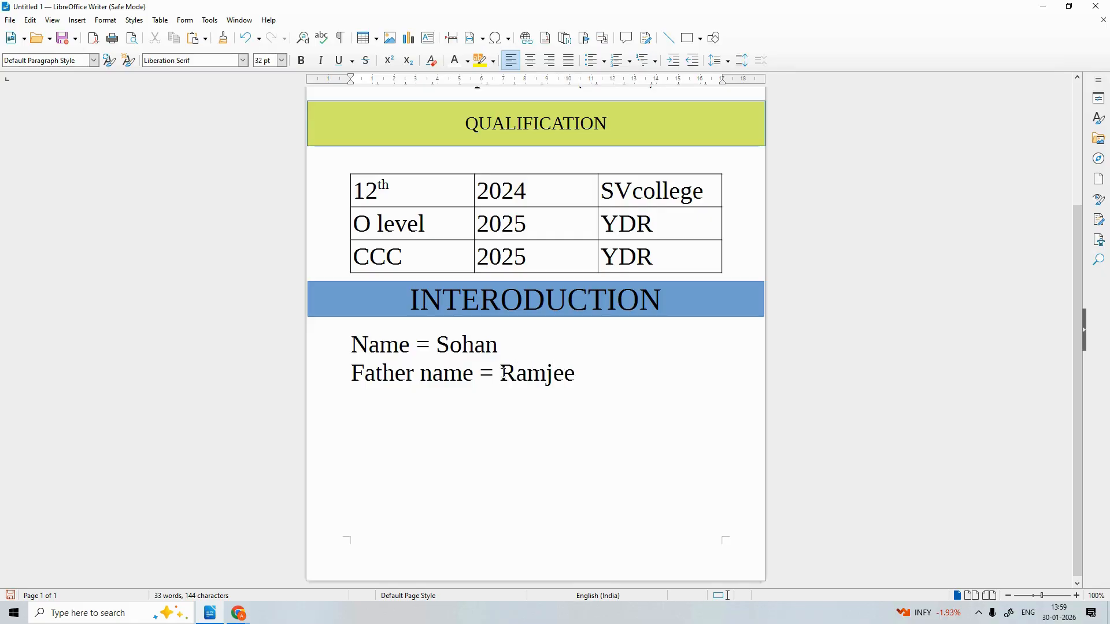
text(t)
scroll(590, 509, up, 5)
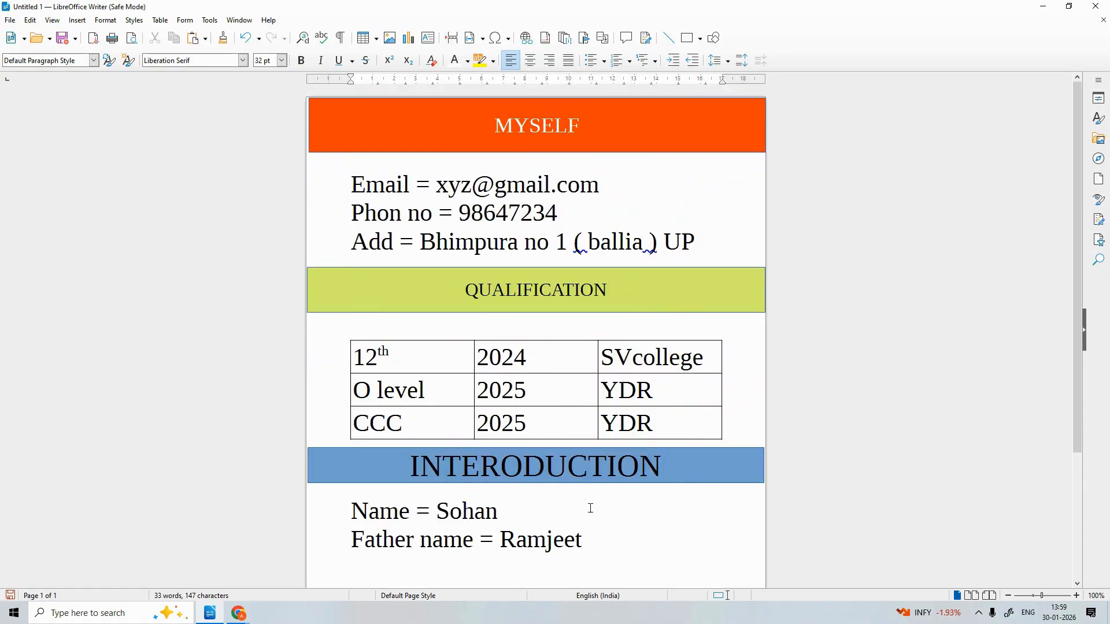
scroll(590, 508, down, 2)
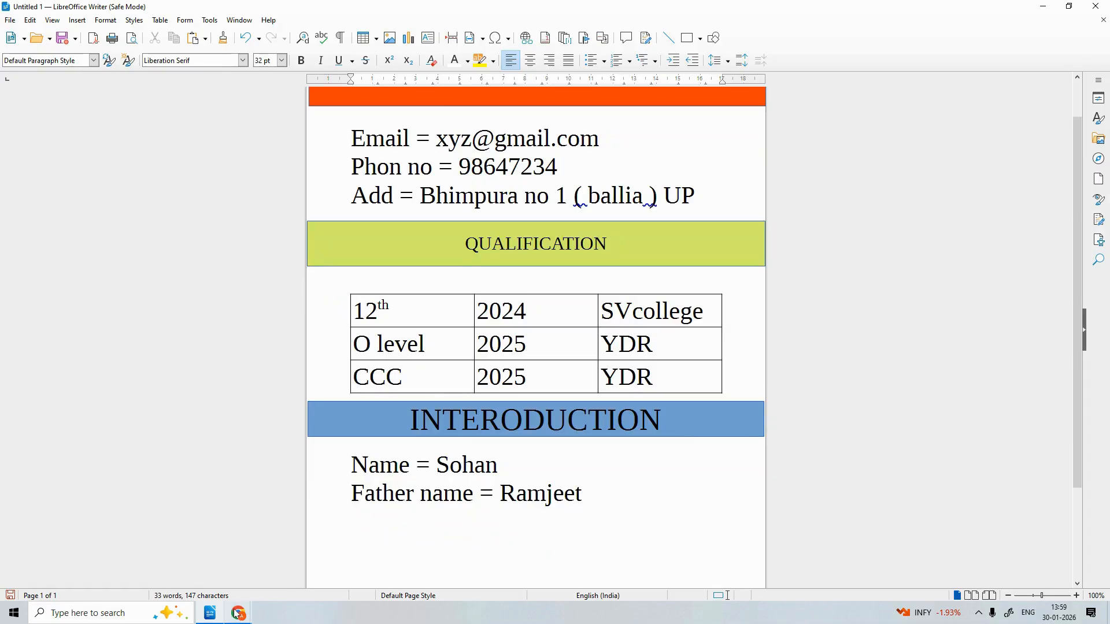
mouse_move(236, 614)
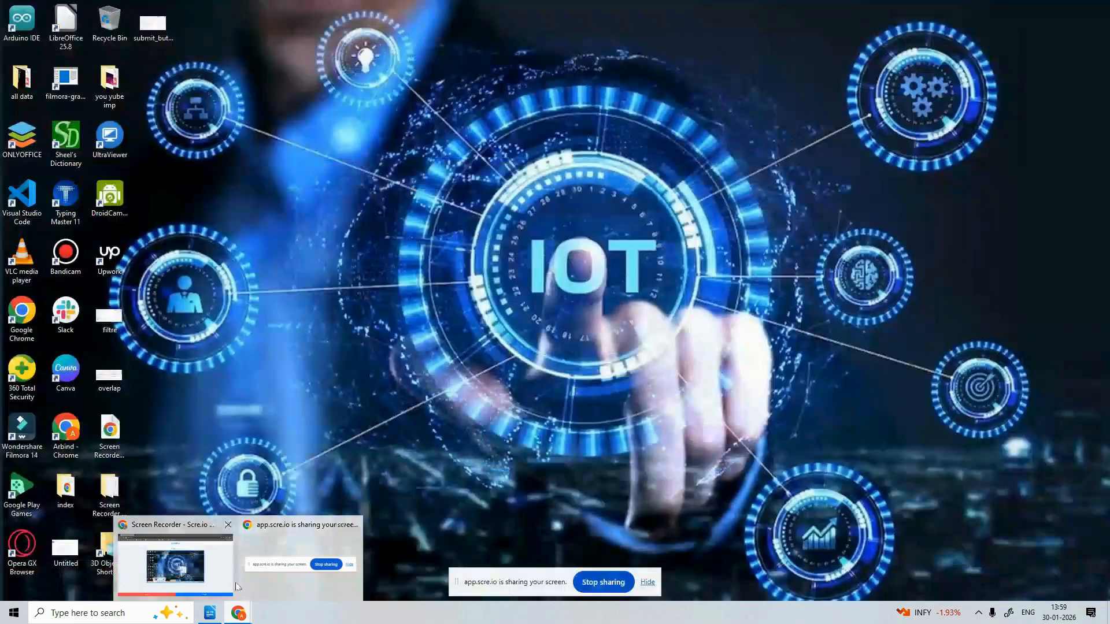
Search Google for 'panda' in a new Chrome tab and show the image results
click(205, 581)
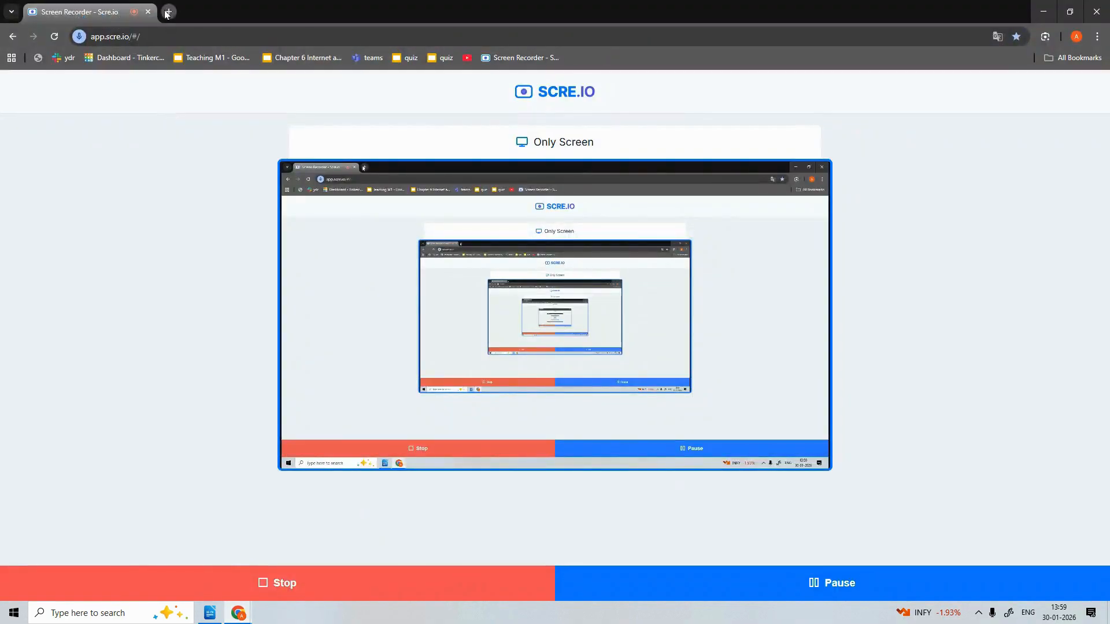
click(167, 12)
click(162, 36)
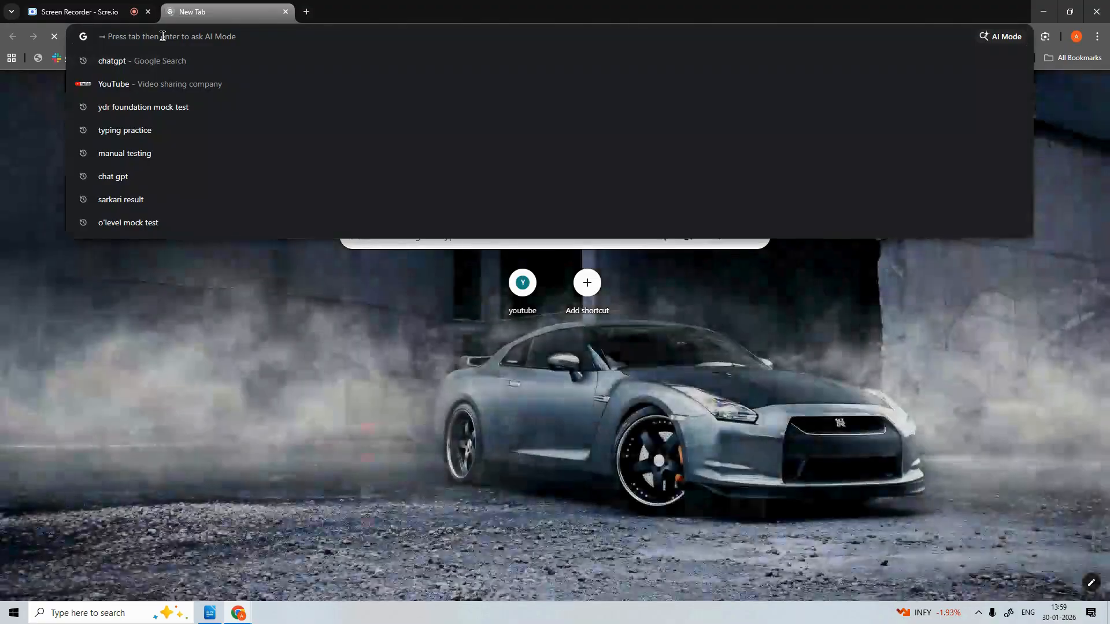
text(panda)
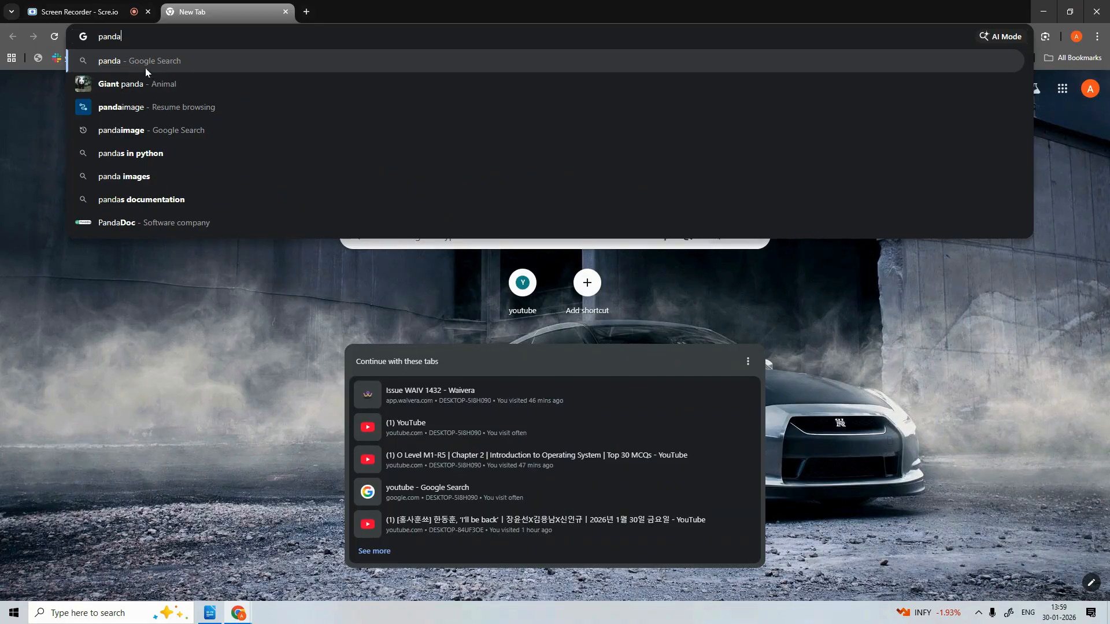
click(141, 61)
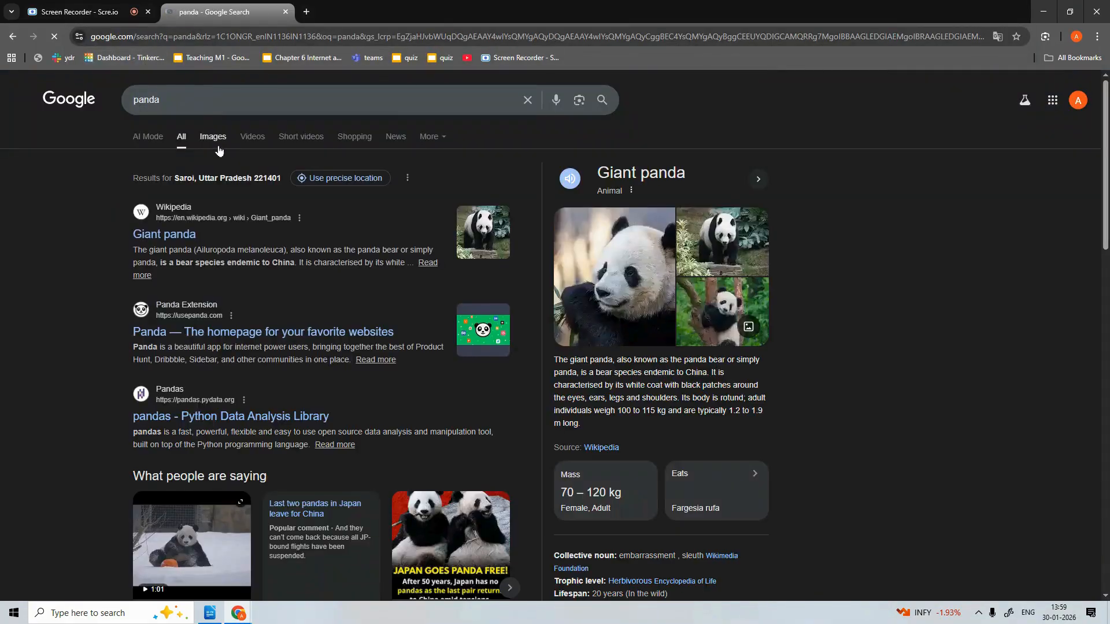
click(218, 148)
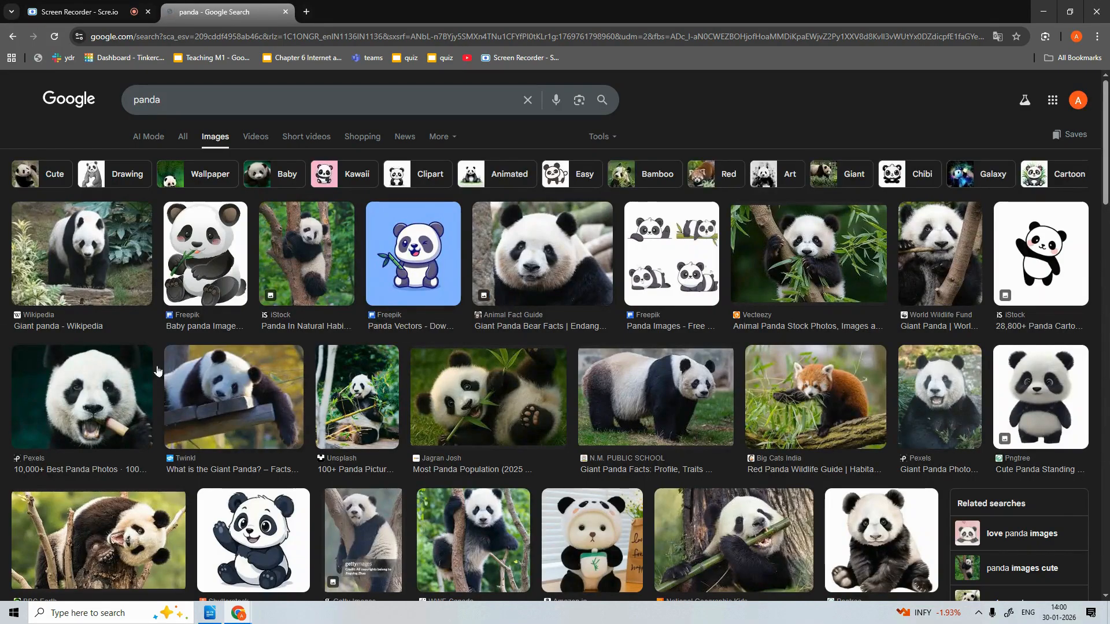
Copy a cartoon panda picture from the results and return to the resume
scroll(458, 384, down, 2)
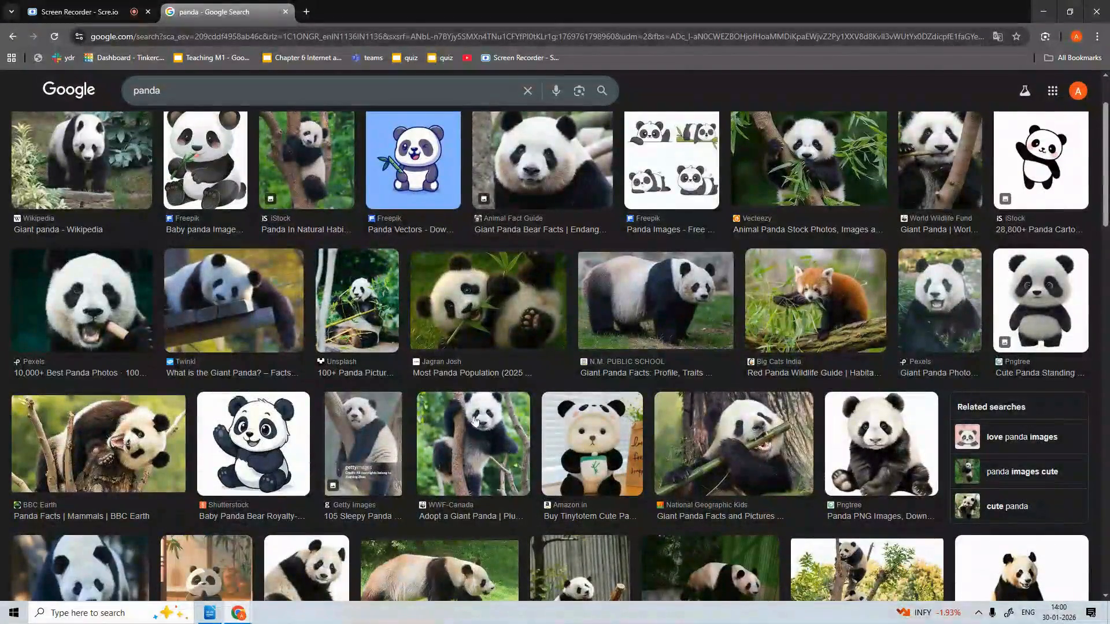
scroll(474, 421, down, 2)
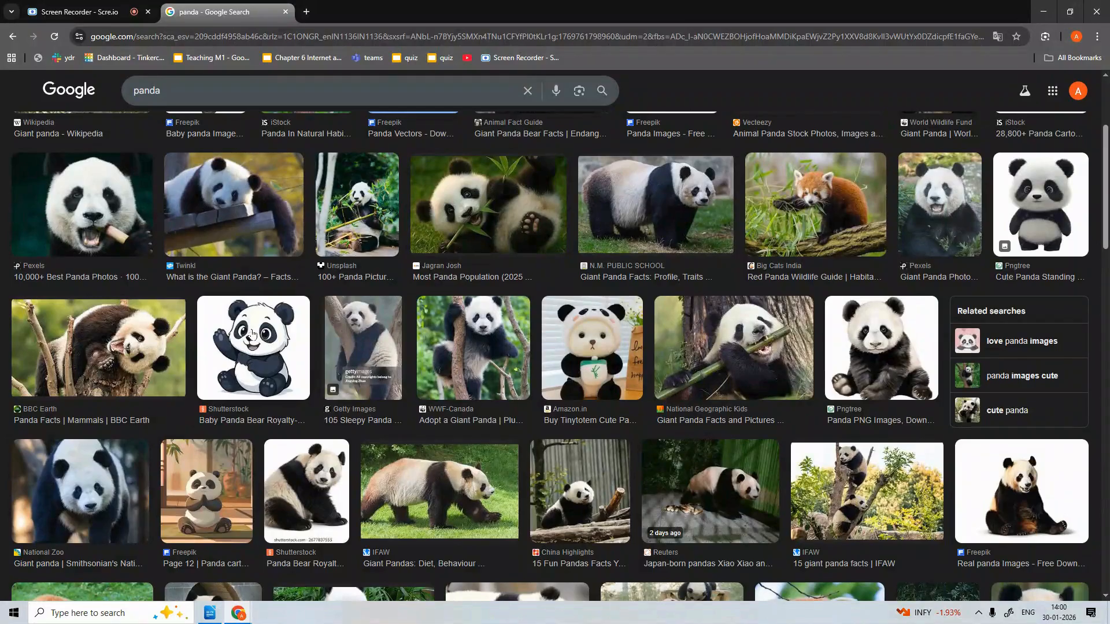
right_click(215, 452)
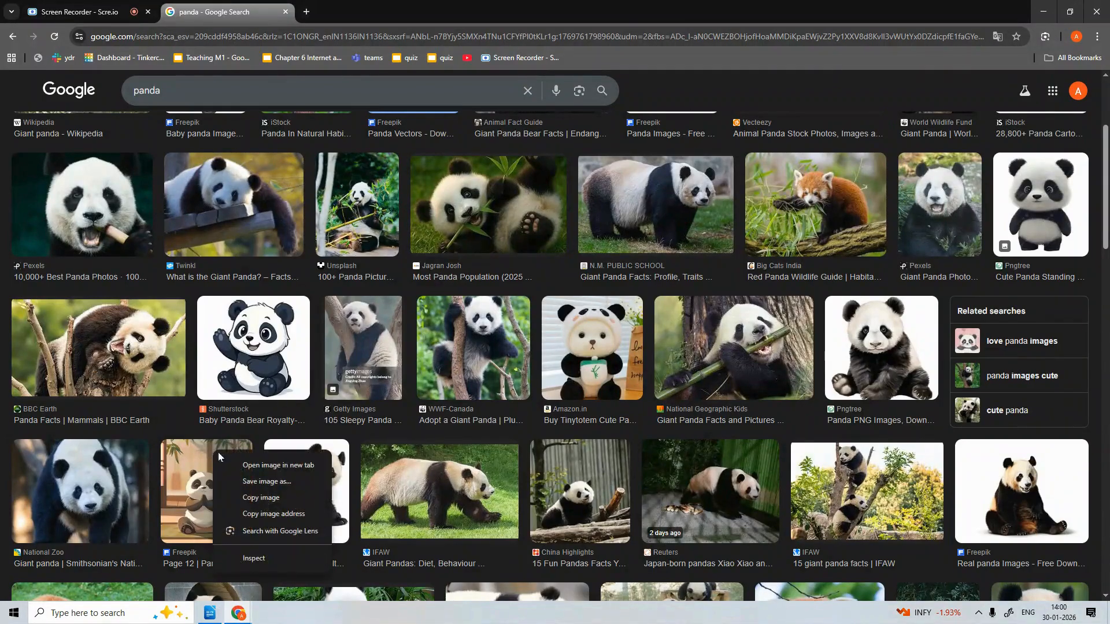
click(247, 498)
click(209, 613)
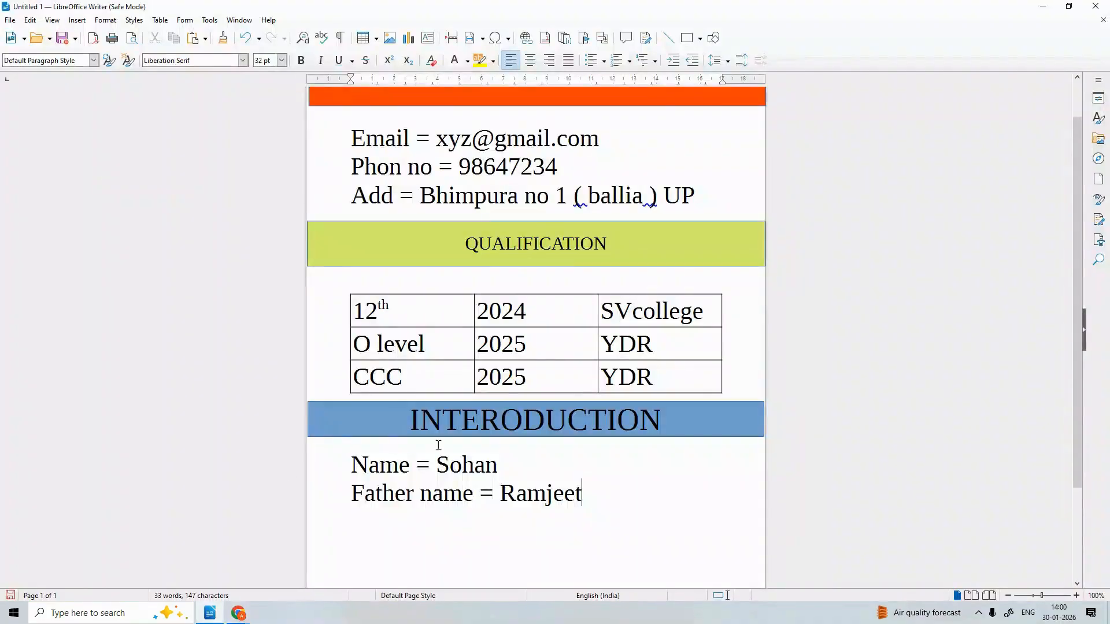
Paste the cartoon panda picture and move it beside the Name and Father name lines on page one
key(ctrl+v)
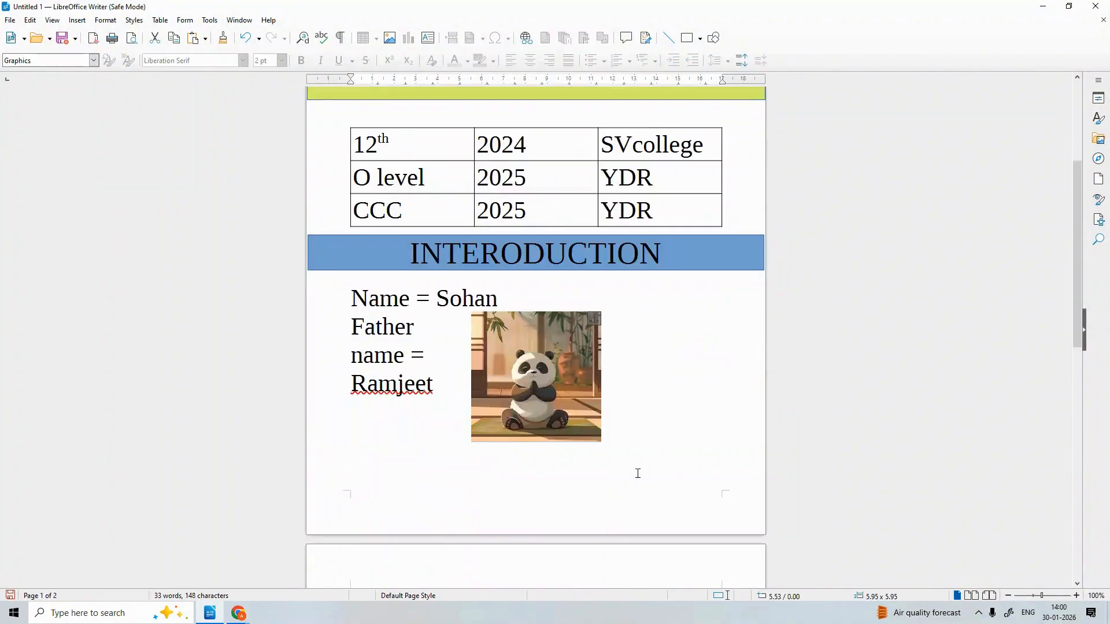
drag(564, 382, 628, 336)
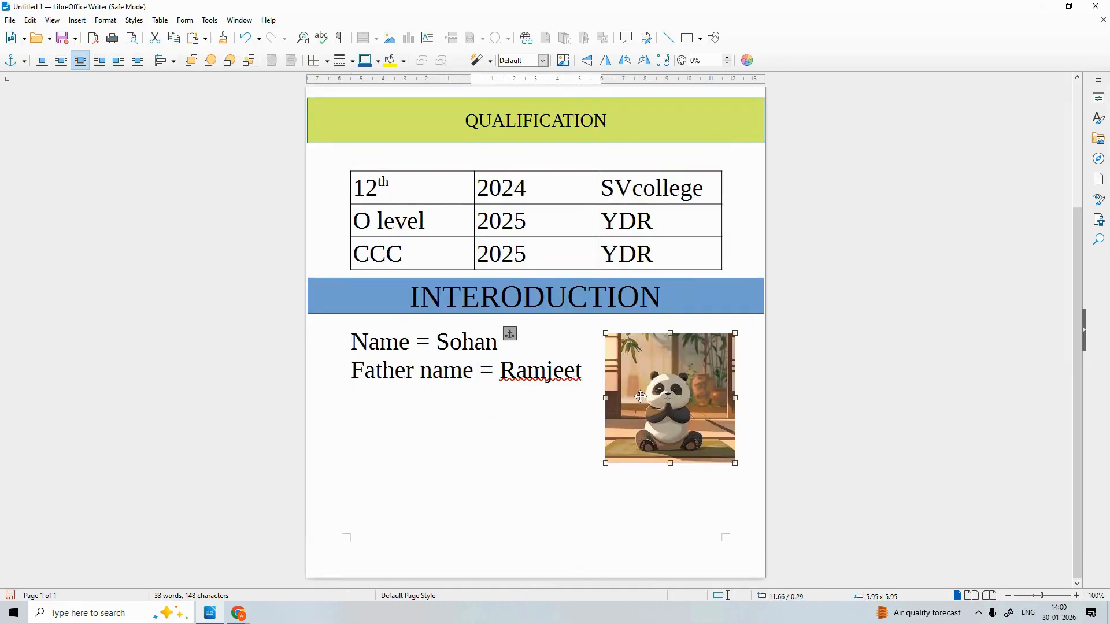
drag(642, 398, 639, 392)
scroll(817, 421, up, 5)
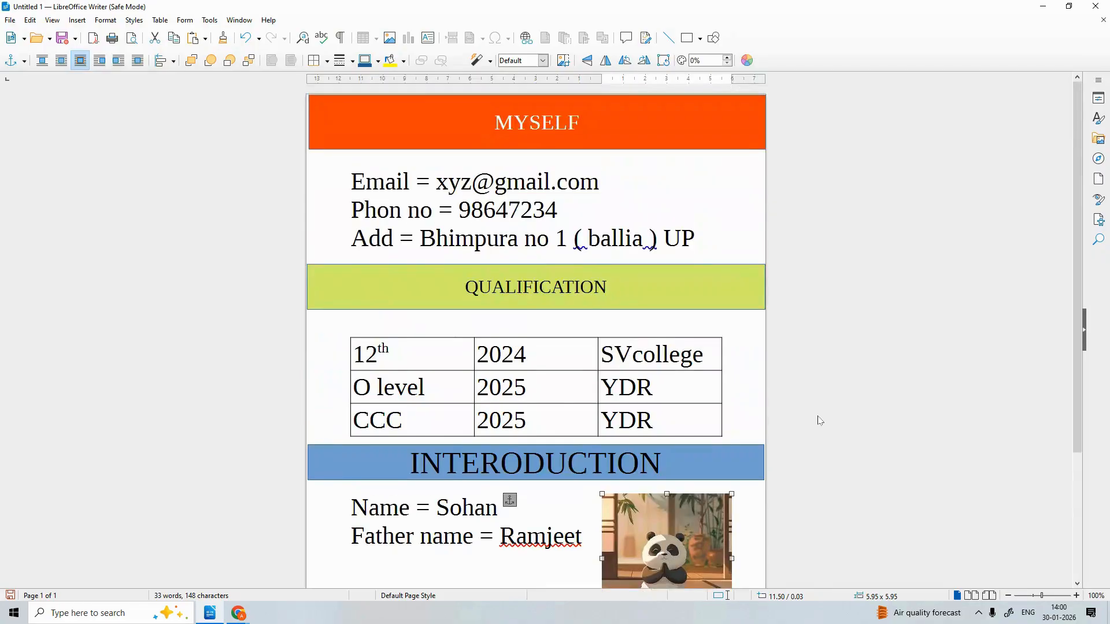
scroll(821, 421, down, 3)
scroll(817, 420, up, 2)
scroll(801, 343, down, 3)
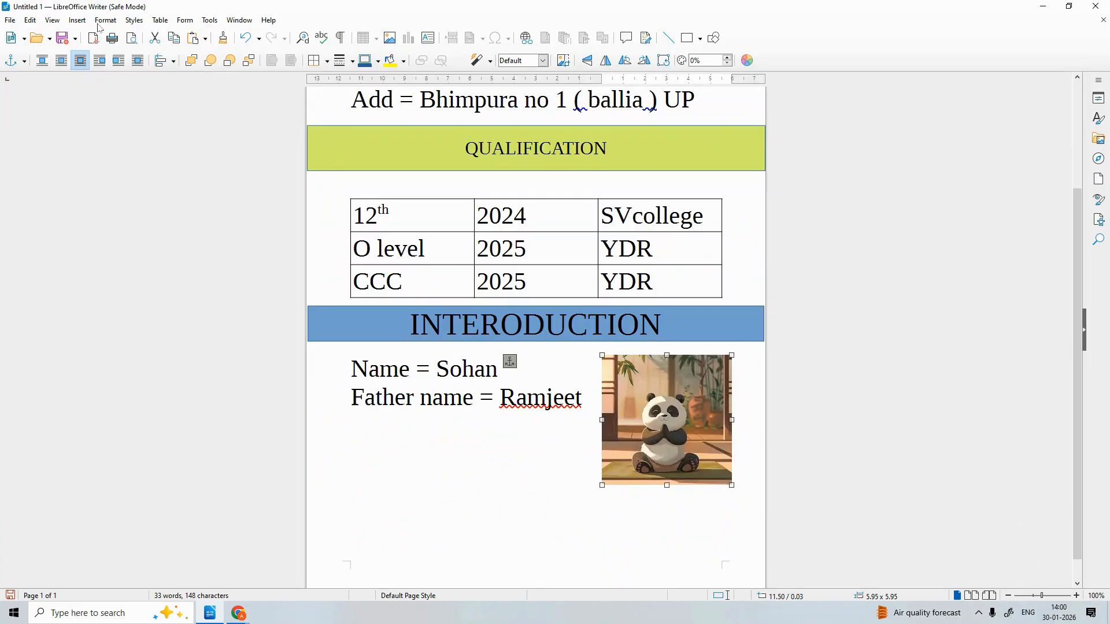
click(96, 177)
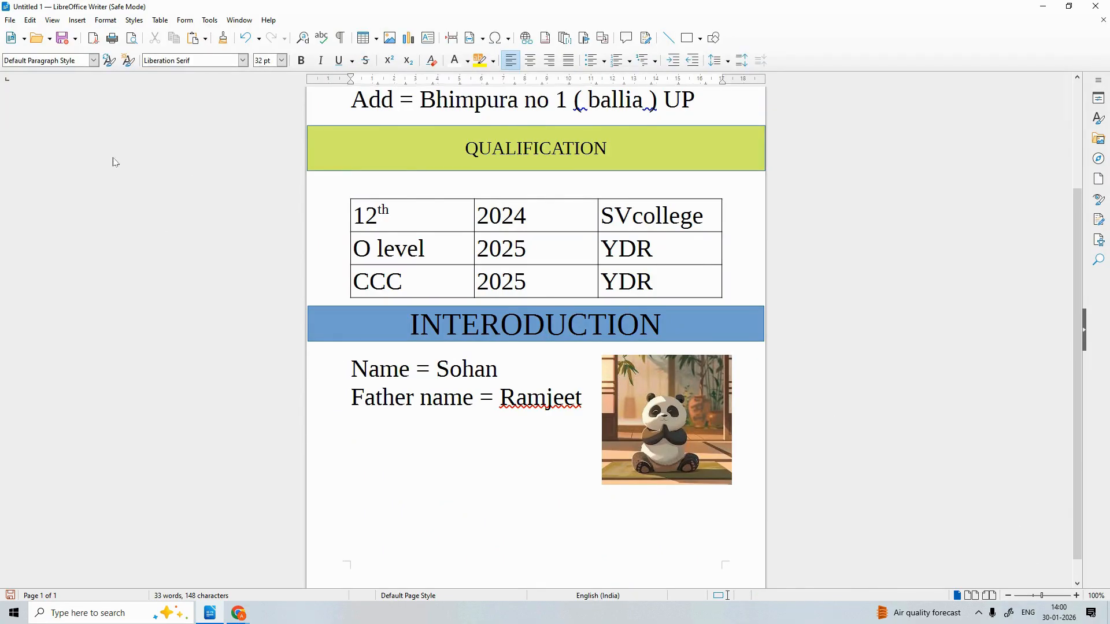
scroll(111, 156, up, 3)
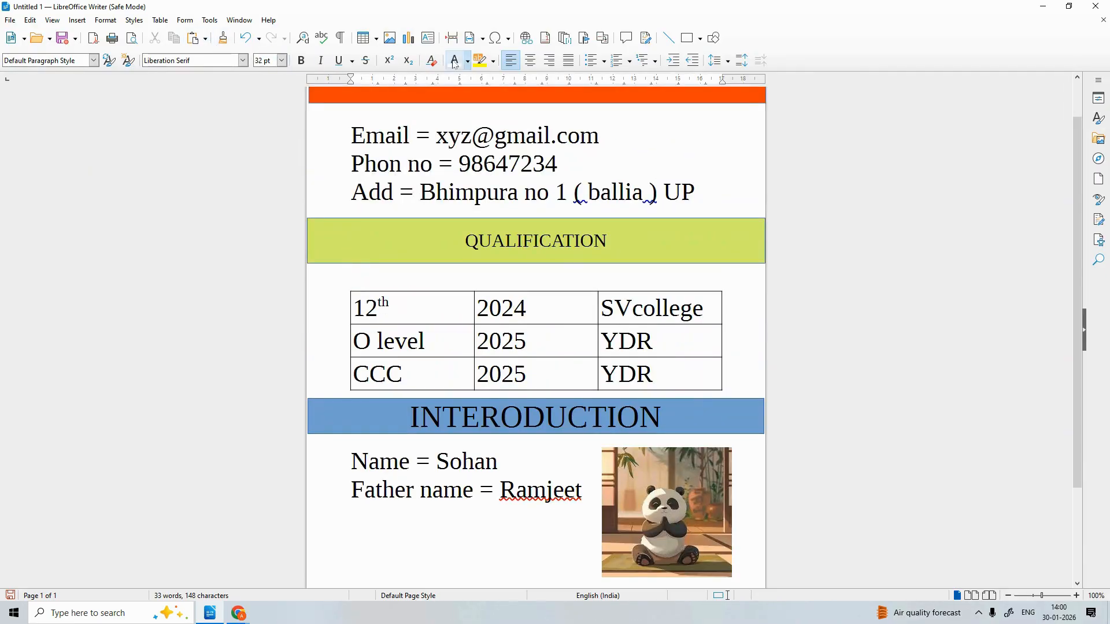
click(185, 20)
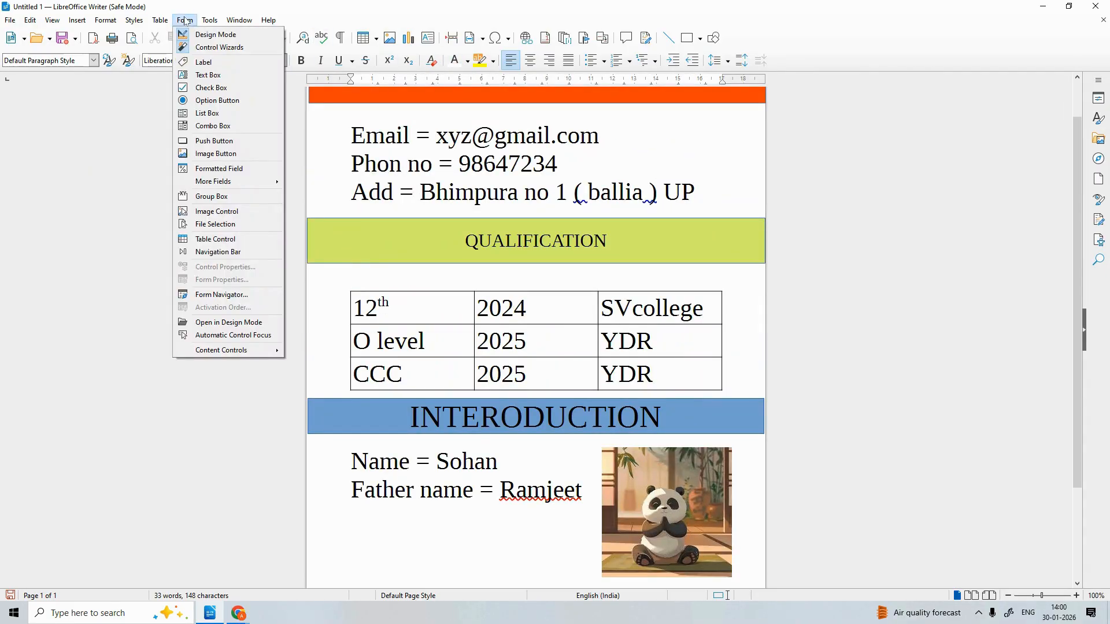
mouse_move(110, 22)
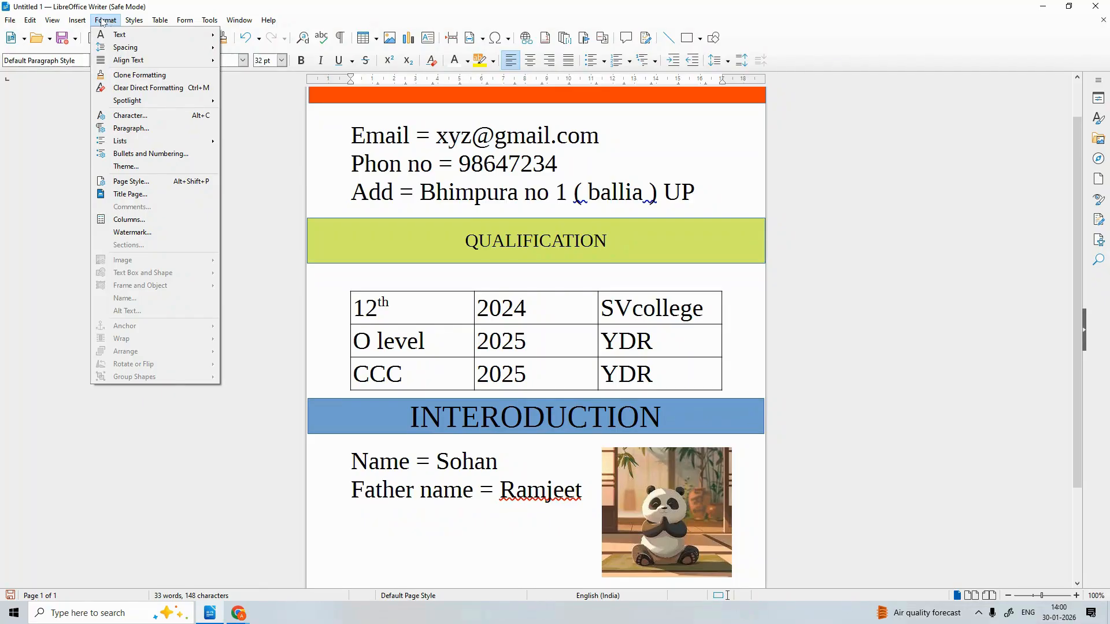
mouse_move(32, 20)
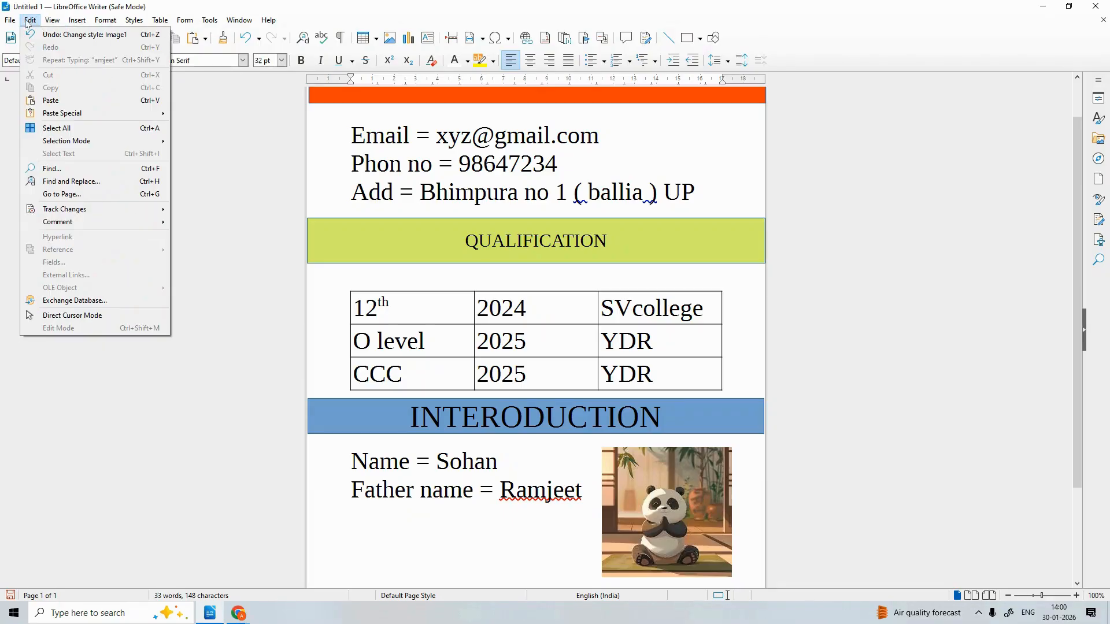
click(258, 107)
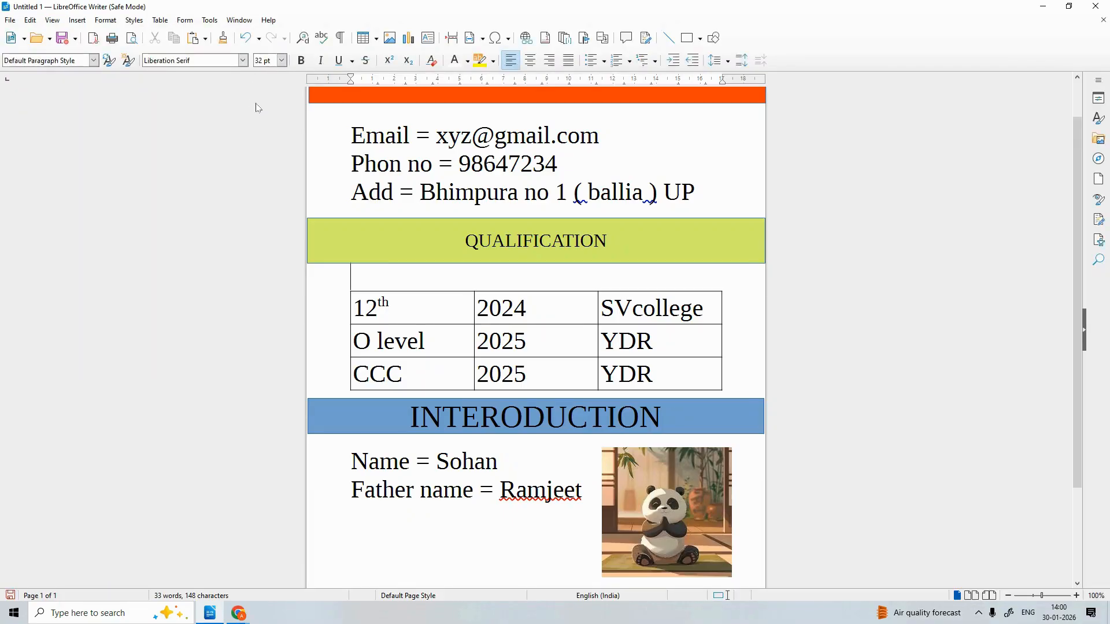
click(258, 108)
scroll(258, 108, up, 2)
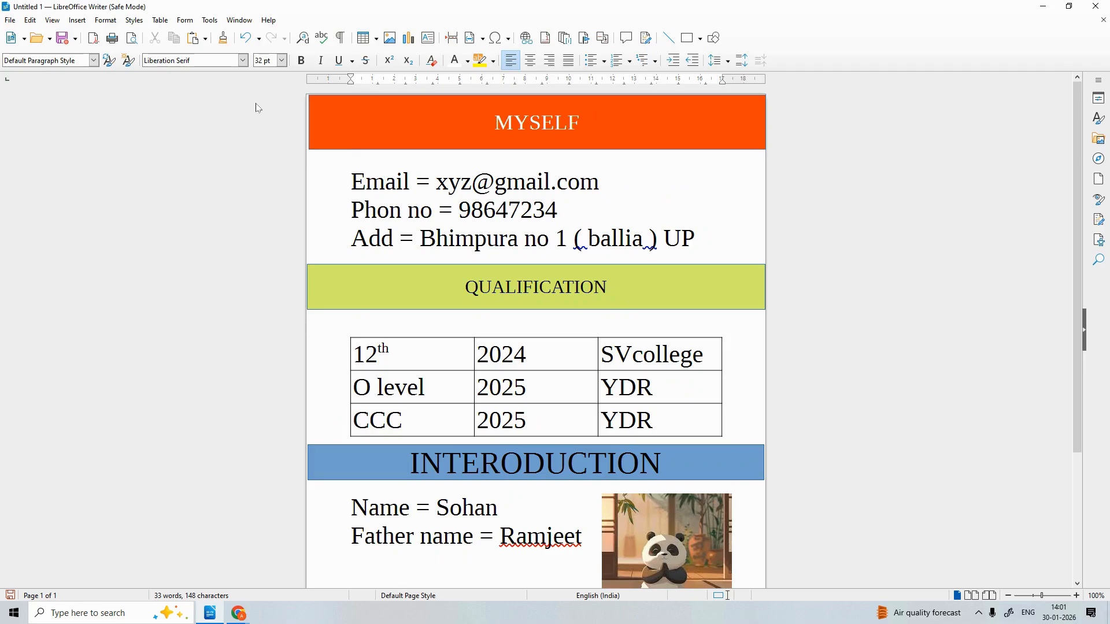
key(ctrl+s)
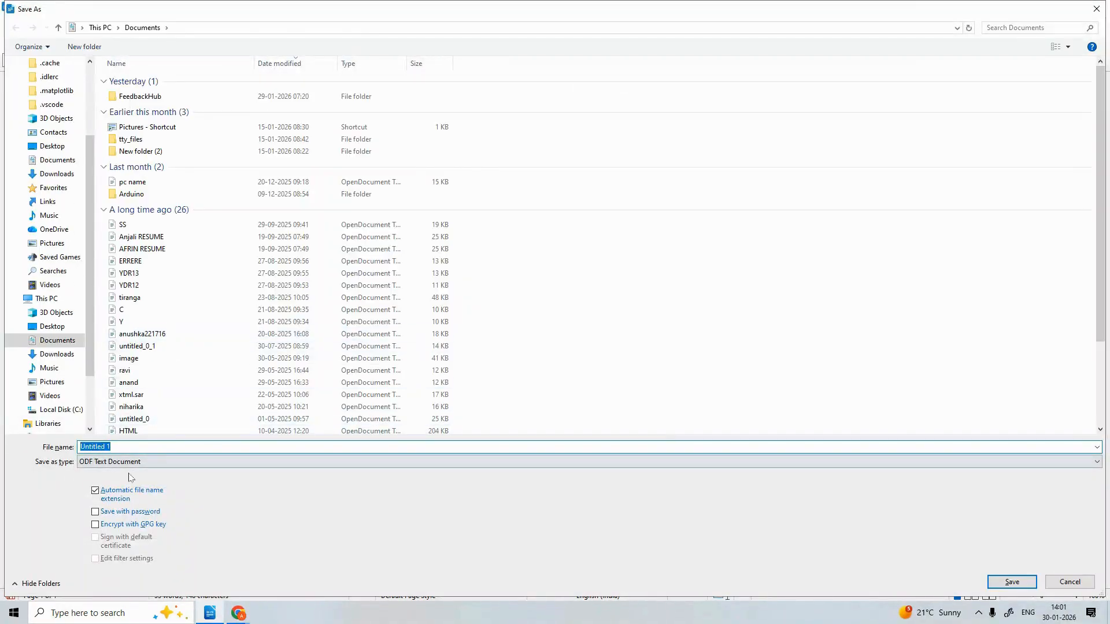
click(1080, 462)
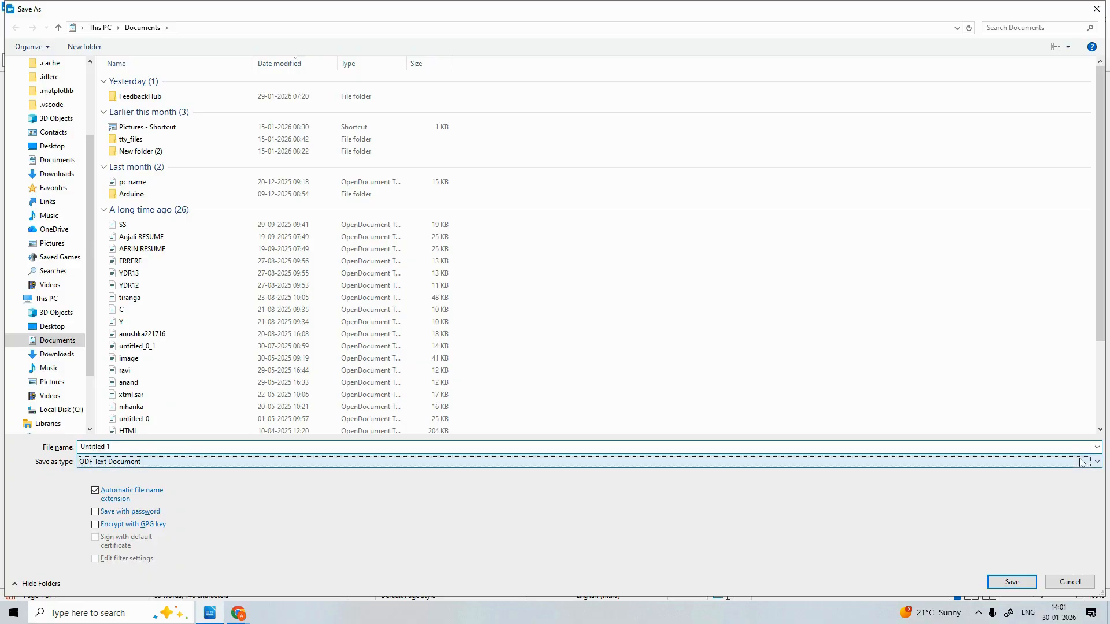
click(1080, 462)
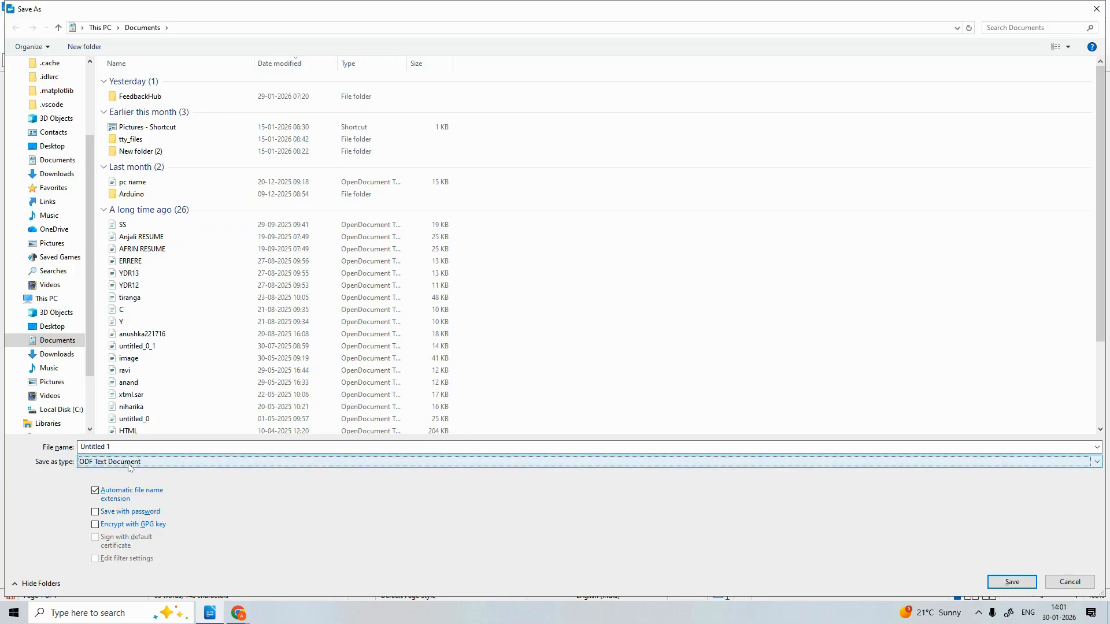
click(1097, 9)
scroll(527, 223, down, 3)
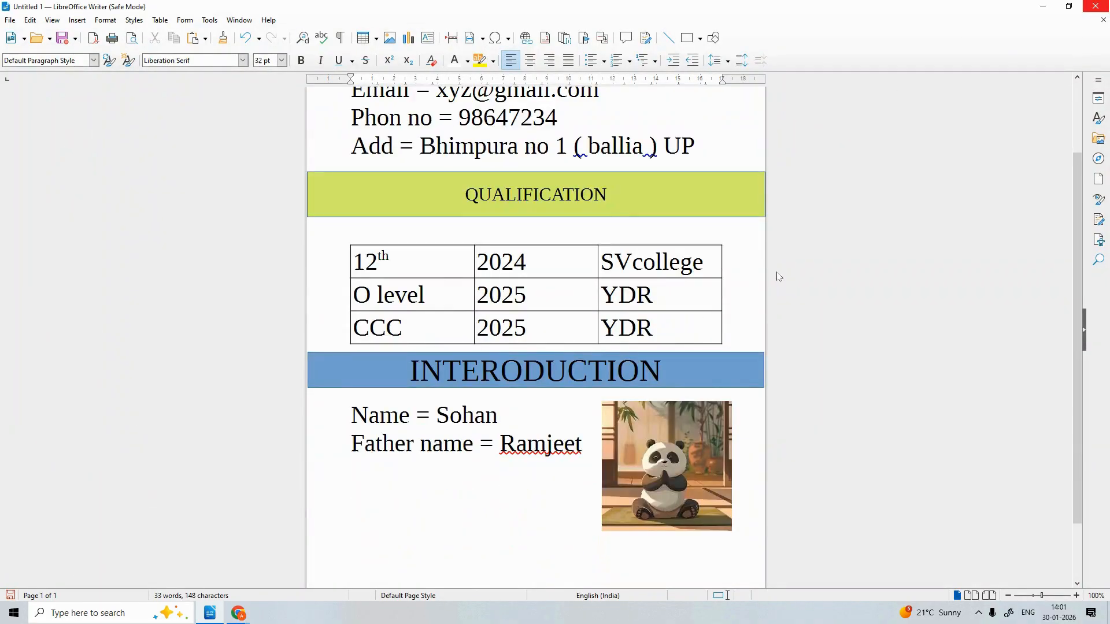
scroll(704, 307, up, 3)
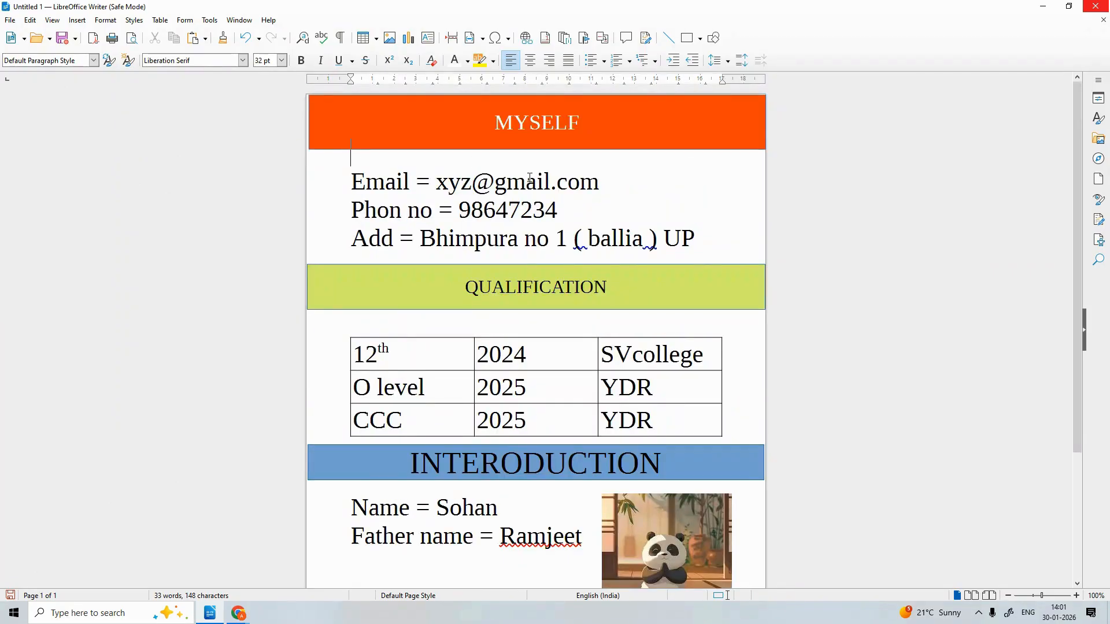
scroll(525, 328, down, 3)
scroll(524, 329, up, 3)
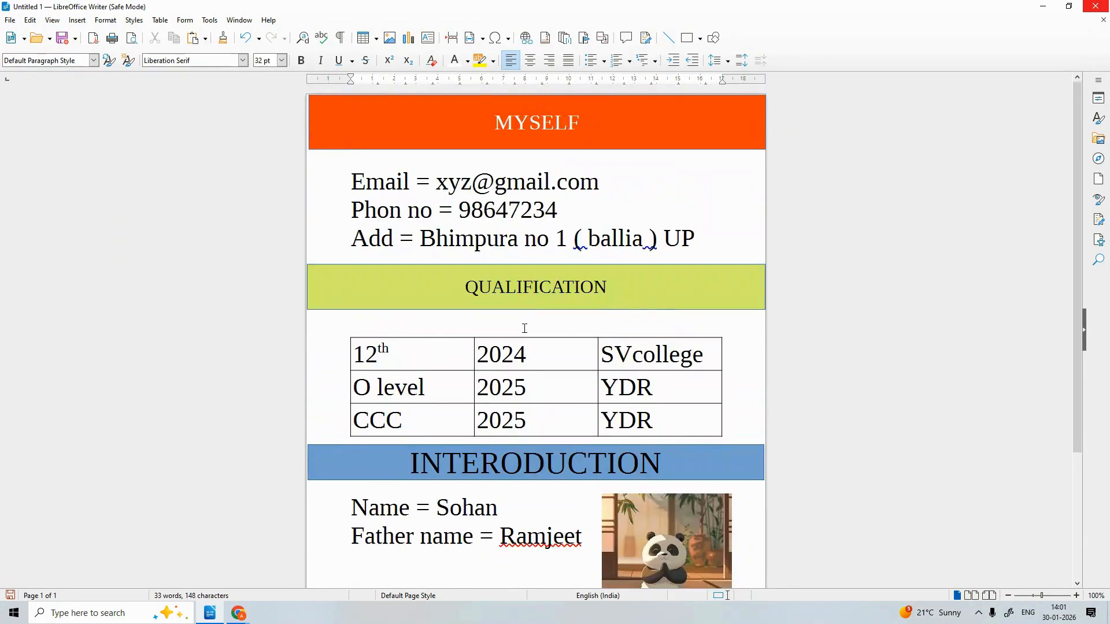